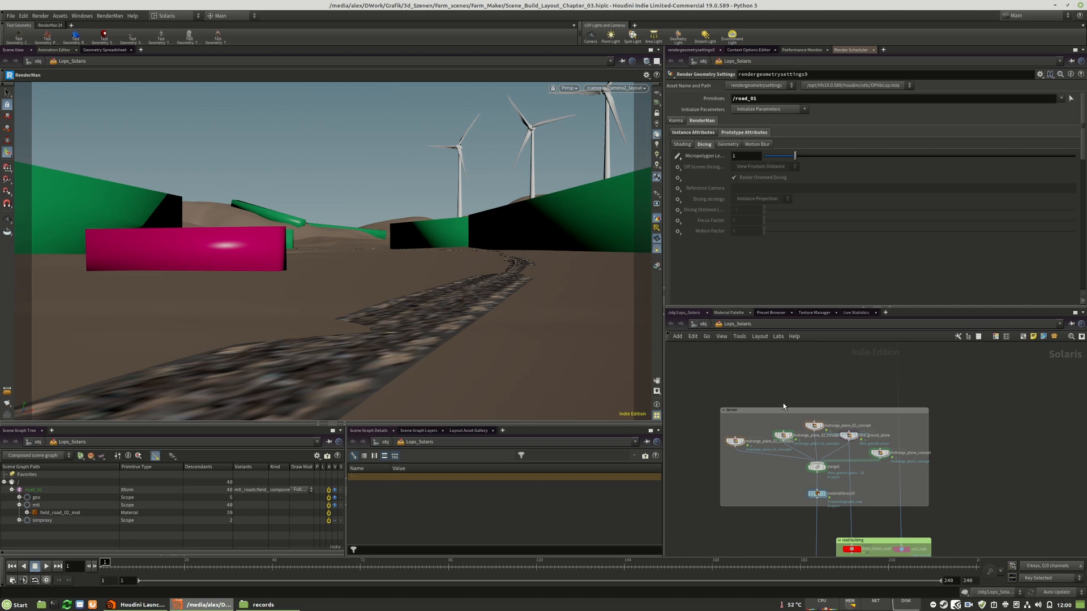
Review the settings of transform6 and rendergeometrysettings9 in the road_01 branch below the terrain group
{"action": "scroll", "coordinate": [823, 463], "scroll_direction": "up", "scroll_amount": 2}
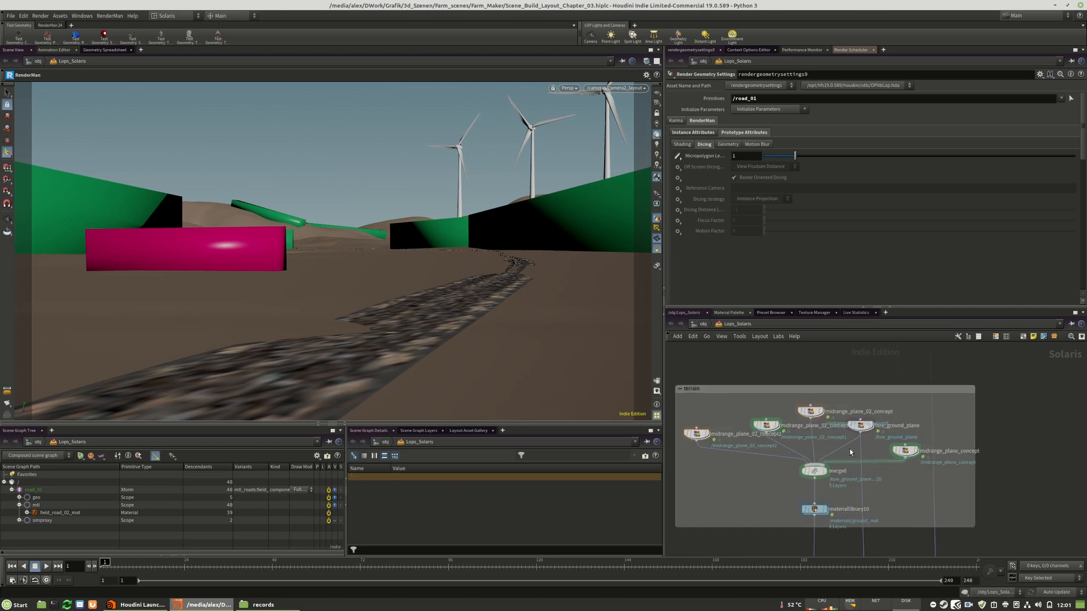
{"action": "scroll", "coordinate": [849, 490], "scroll_direction": "down", "scroll_amount": 3}
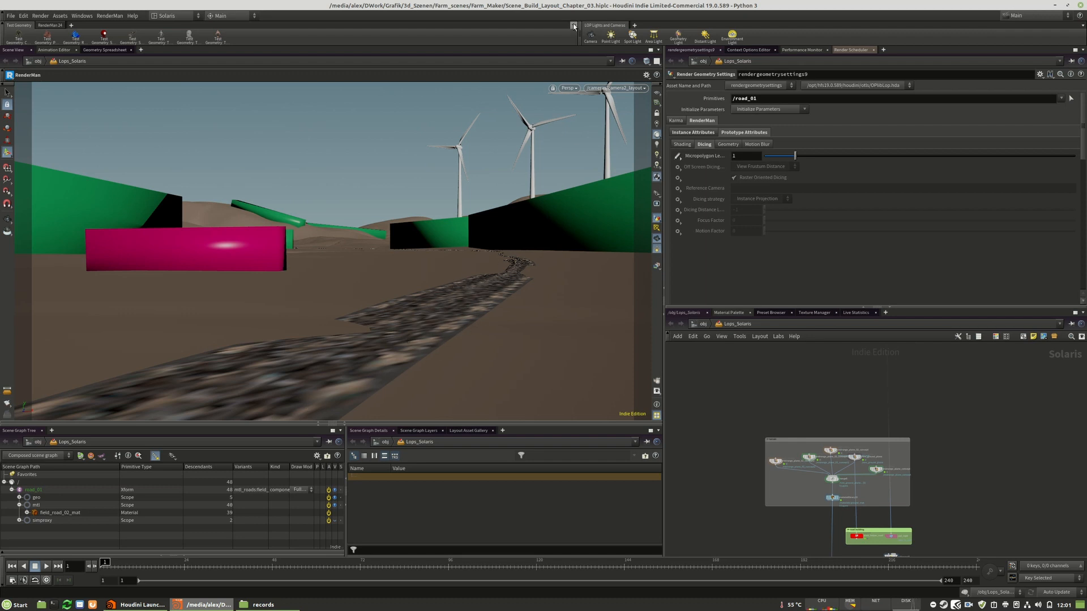
{"action": "scroll", "coordinate": [790, 526], "scroll_direction": "down", "scroll_amount": 6}
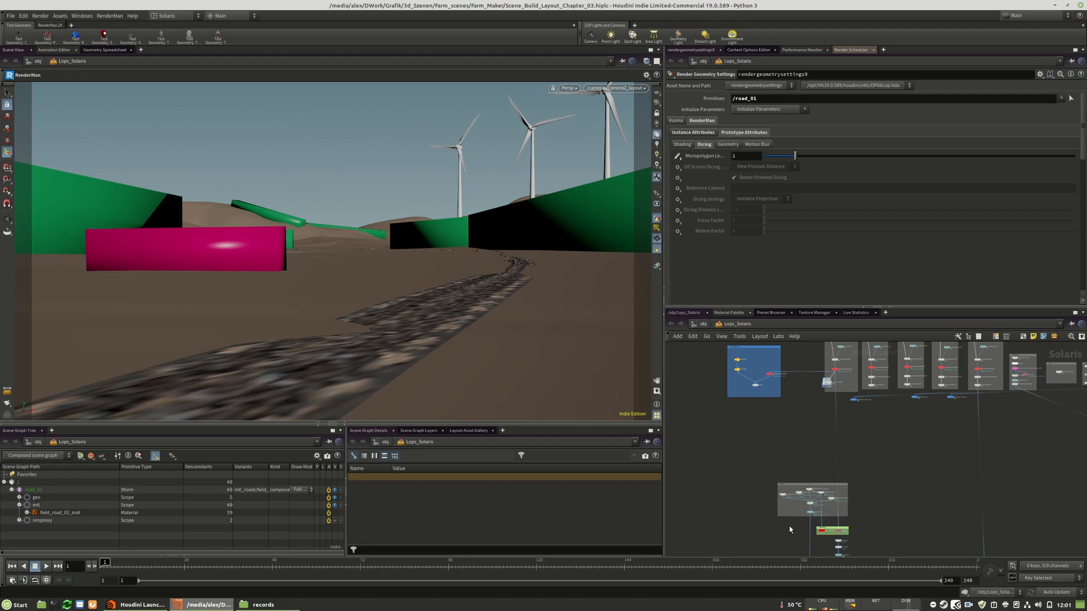
{"action": "middle_click_drag", "start_coordinate": [802, 539], "coordinate": [819, 401]}
{"action": "scroll", "coordinate": [819, 404], "scroll_direction": "up", "scroll_amount": 8}
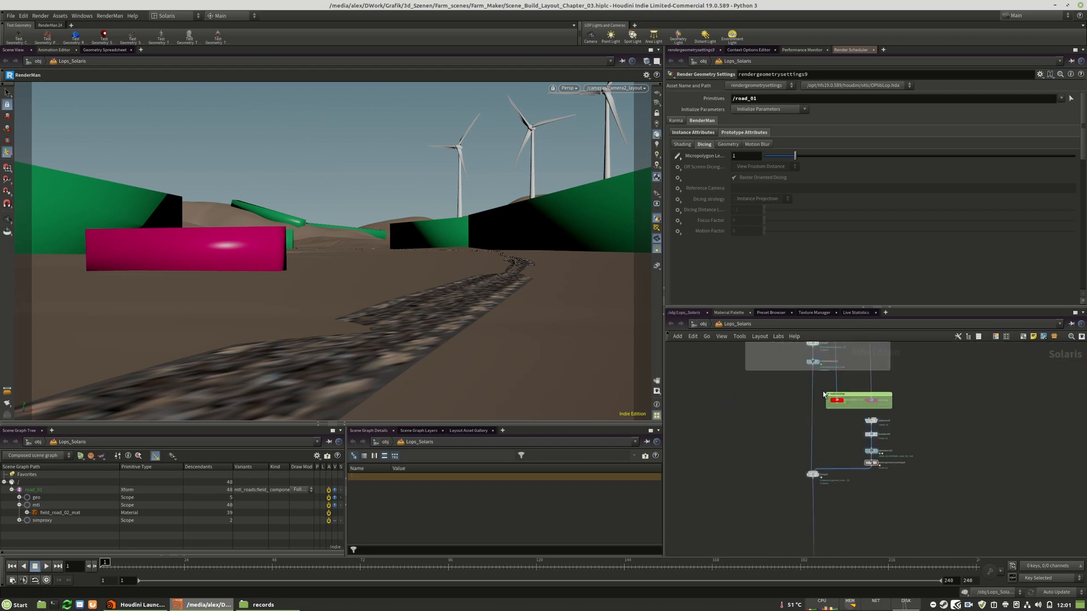
{"action": "middle_click_drag", "start_coordinate": [952, 485], "coordinate": [909, 446]}
{"action": "left_click", "coordinate": [821, 447]}
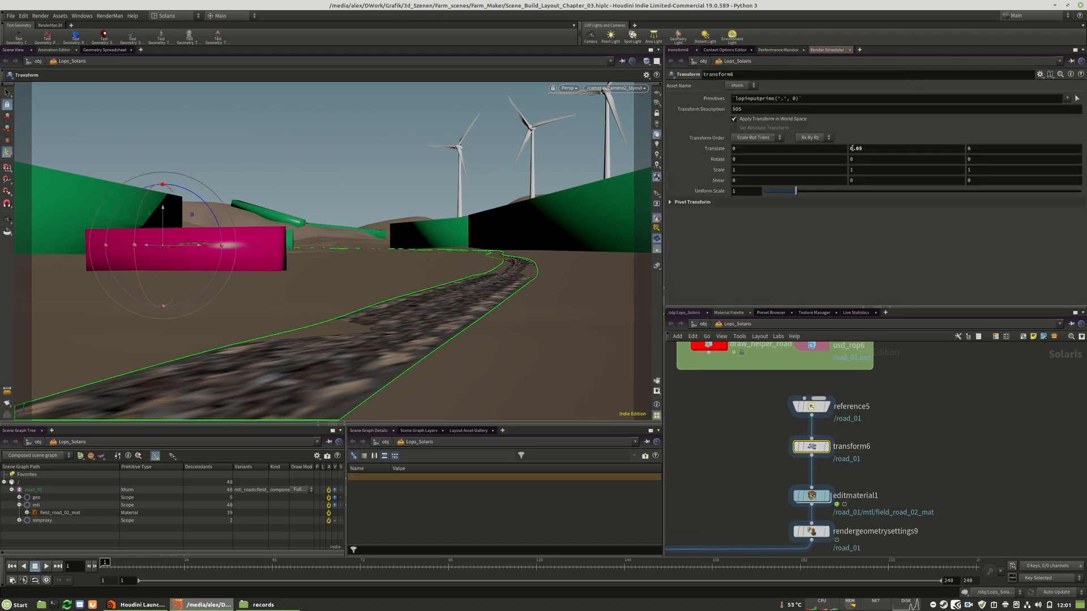
{"action": "left_click", "coordinate": [905, 467]}
{"action": "middle_click_drag", "start_coordinate": [908, 474], "coordinate": [916, 414]}
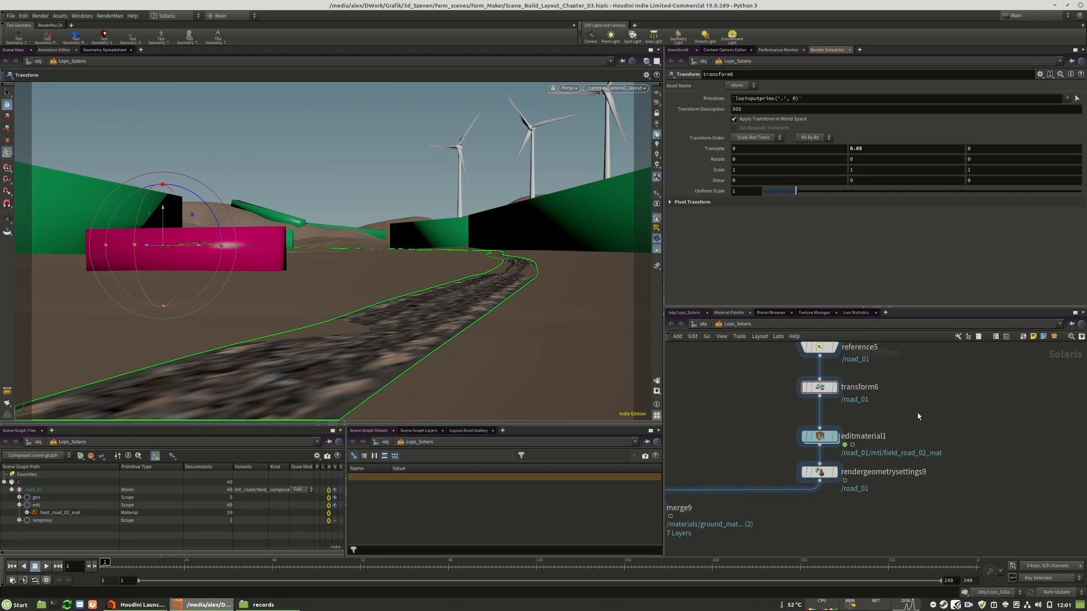
{"action": "left_click", "coordinate": [818, 474]}
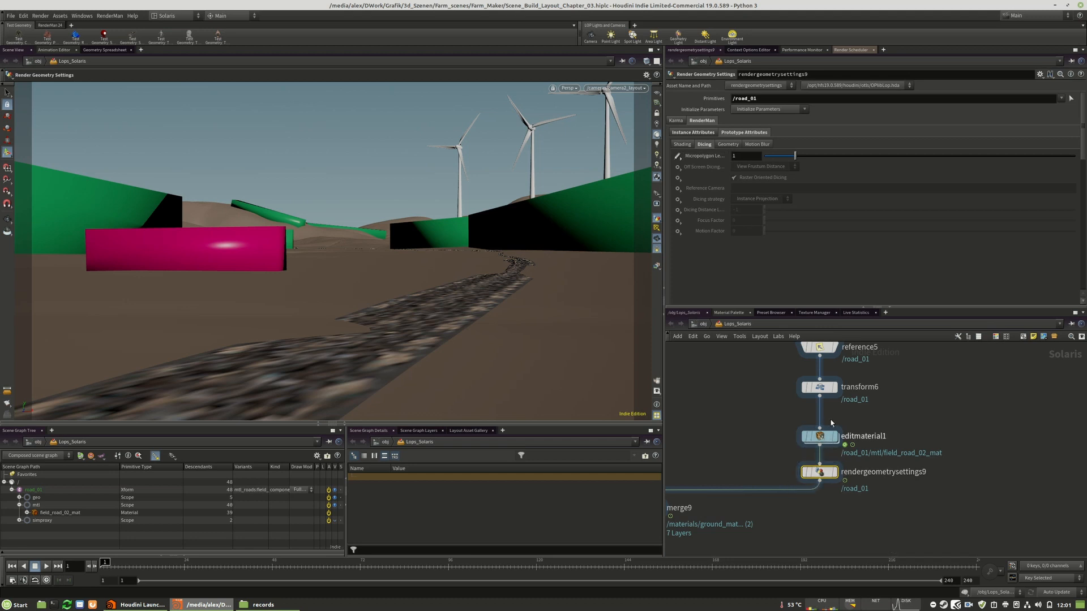
Examine the shader network inside editmaterial1 and return to the Lops_Solaris network
{"action": "double_click", "coordinate": [821, 437]}
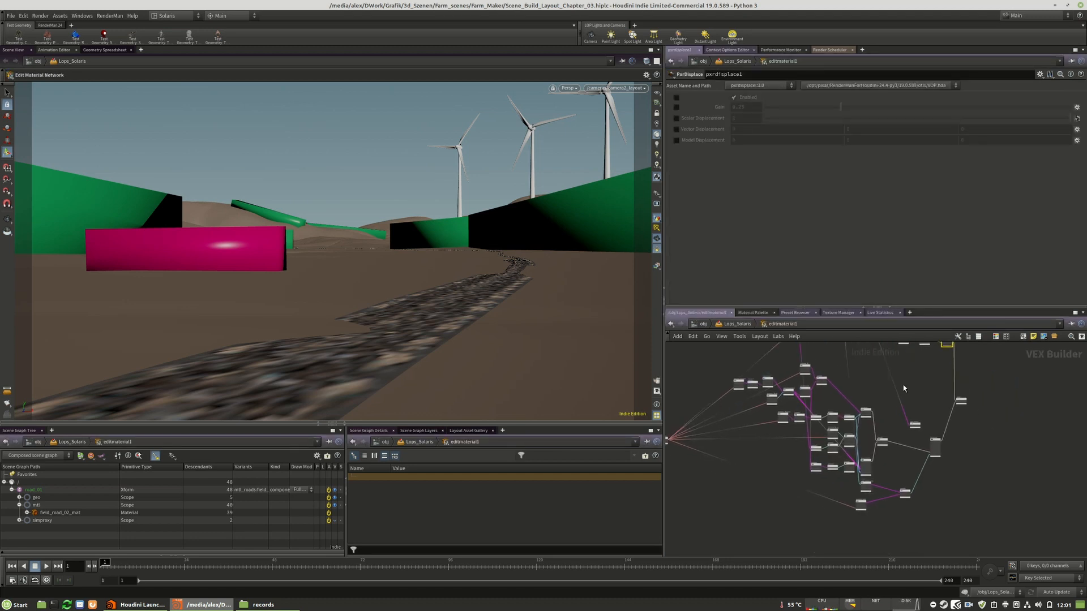
{"action": "scroll", "coordinate": [917, 477], "scroll_direction": "up", "scroll_amount": 5}
{"action": "scroll", "coordinate": [913, 479], "scroll_direction": "down", "scroll_amount": 6}
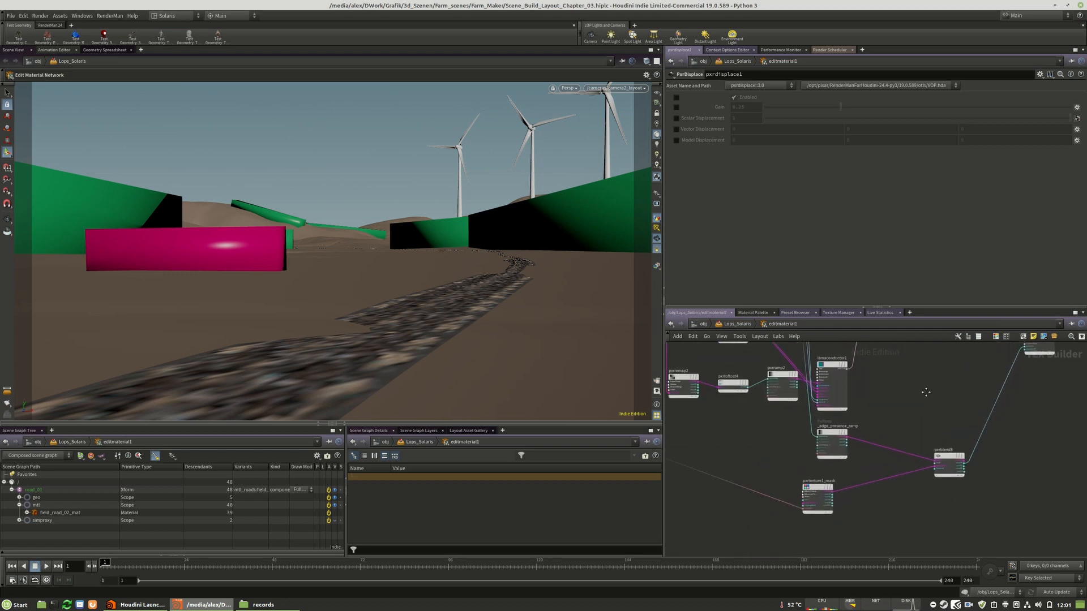
{"action": "scroll", "coordinate": [774, 407], "scroll_direction": "down", "scroll_amount": 2}
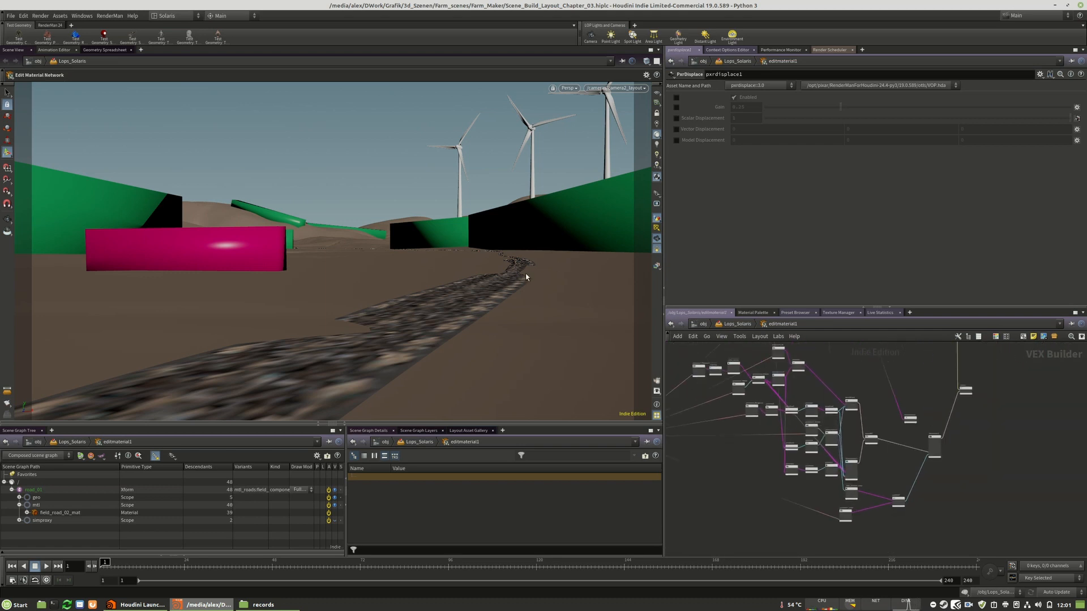
{"action": "middle_click_drag", "start_coordinate": [870, 406], "coordinate": [866, 437]}
{"action": "left_click", "coordinate": [728, 325]}
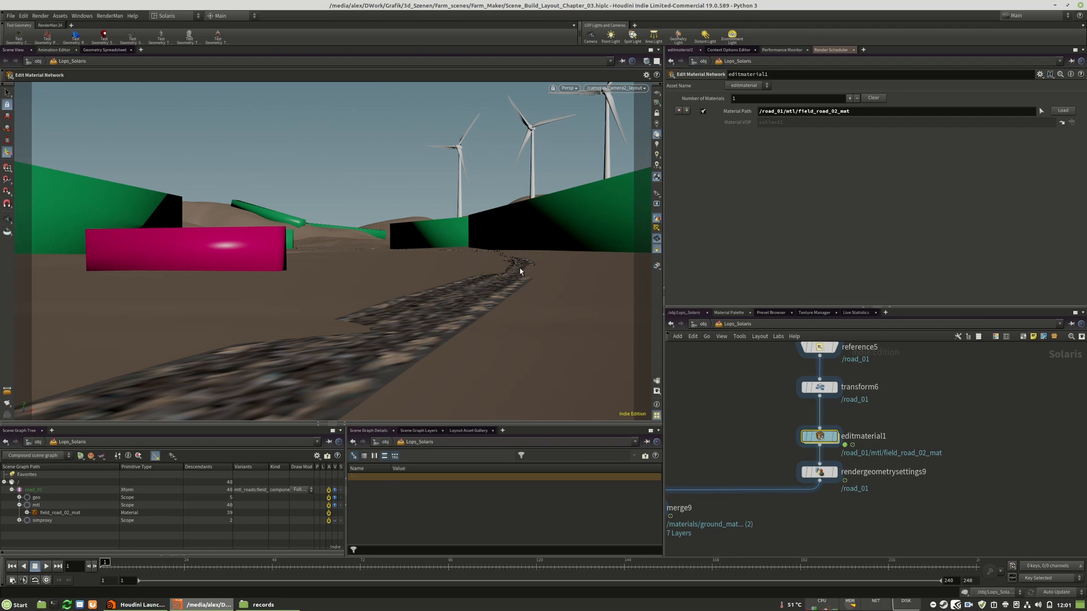
Go inside field_road_02_sop in the field_road group and select its edit1 node
{"action": "middle_click_drag", "start_coordinate": [868, 406], "coordinate": [886, 430]}
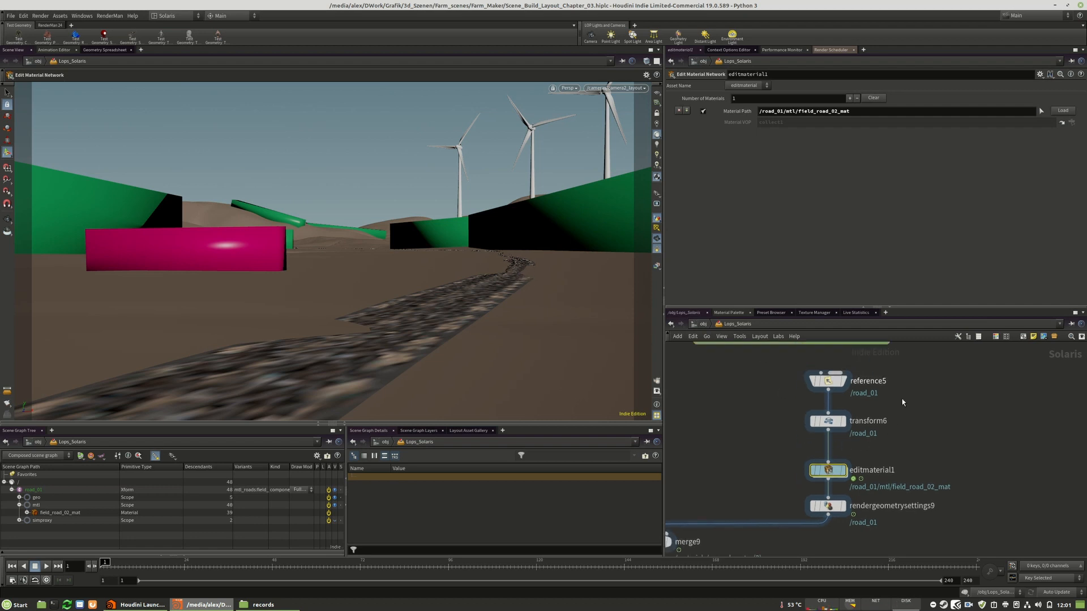
{"action": "middle_click_drag", "start_coordinate": [852, 382], "coordinate": [855, 414]}
{"action": "scroll", "coordinate": [959, 425], "scroll_direction": "down", "scroll_amount": 5}
{"action": "middle_click_drag", "start_coordinate": [942, 419], "coordinate": [936, 511]}
{"action": "middle_click_drag", "start_coordinate": [942, 473], "coordinate": [936, 495]}
{"action": "scroll", "coordinate": [937, 511], "scroll_direction": "down", "scroll_amount": 5}
{"action": "middle_click_drag", "start_coordinate": [926, 404], "coordinate": [856, 462]}
{"action": "scroll", "coordinate": [902, 420], "scroll_direction": "up", "scroll_amount": 8}
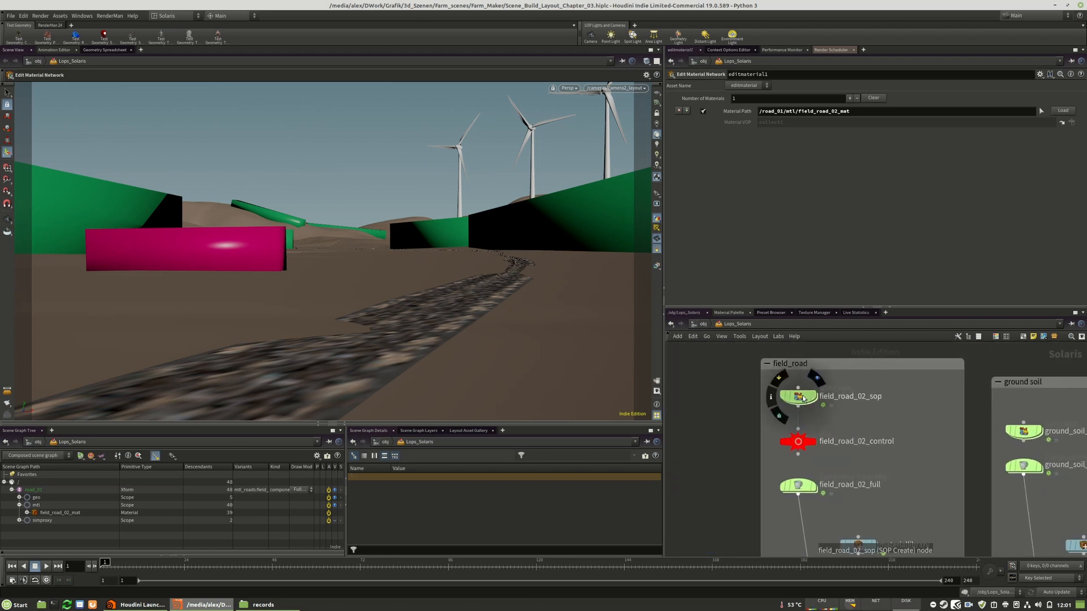
{"action": "double_click", "coordinate": [799, 397]}
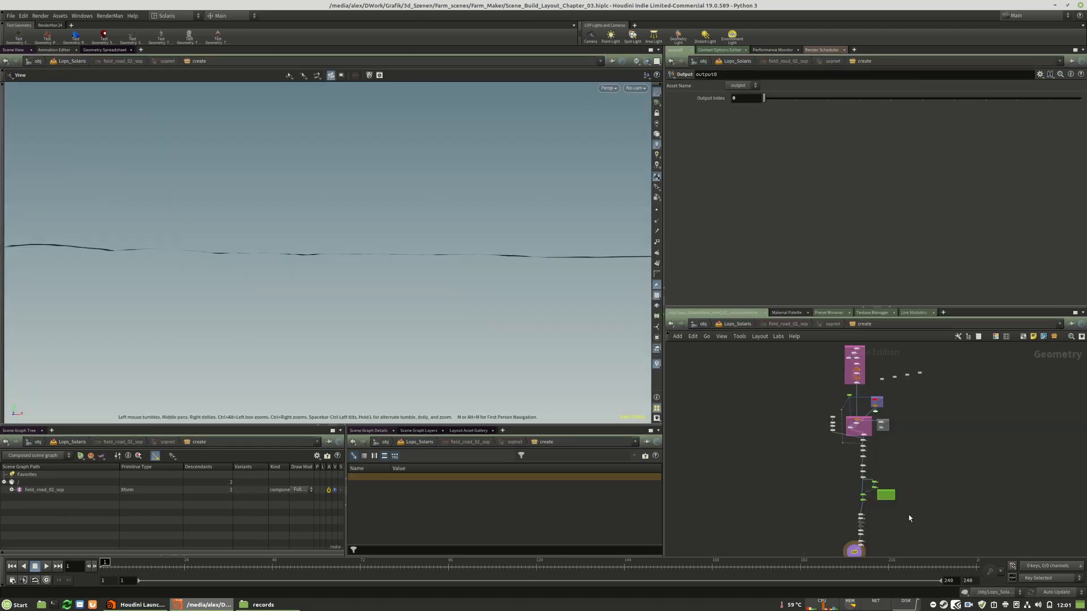
{"action": "scroll", "coordinate": [994, 474], "scroll_direction": "up", "scroll_amount": 5}
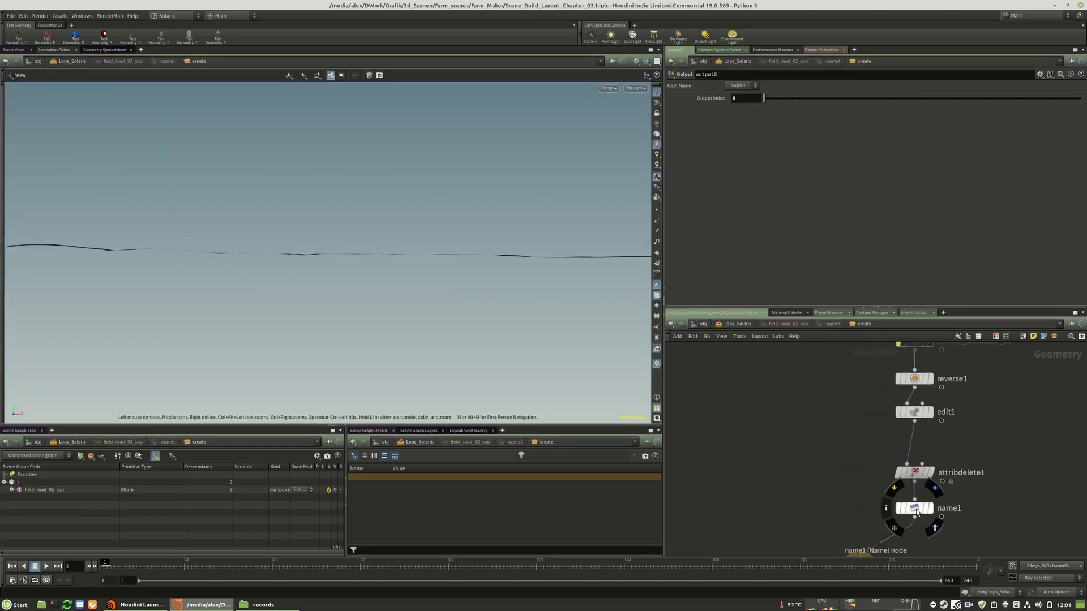
{"action": "left_click", "coordinate": [896, 464]}
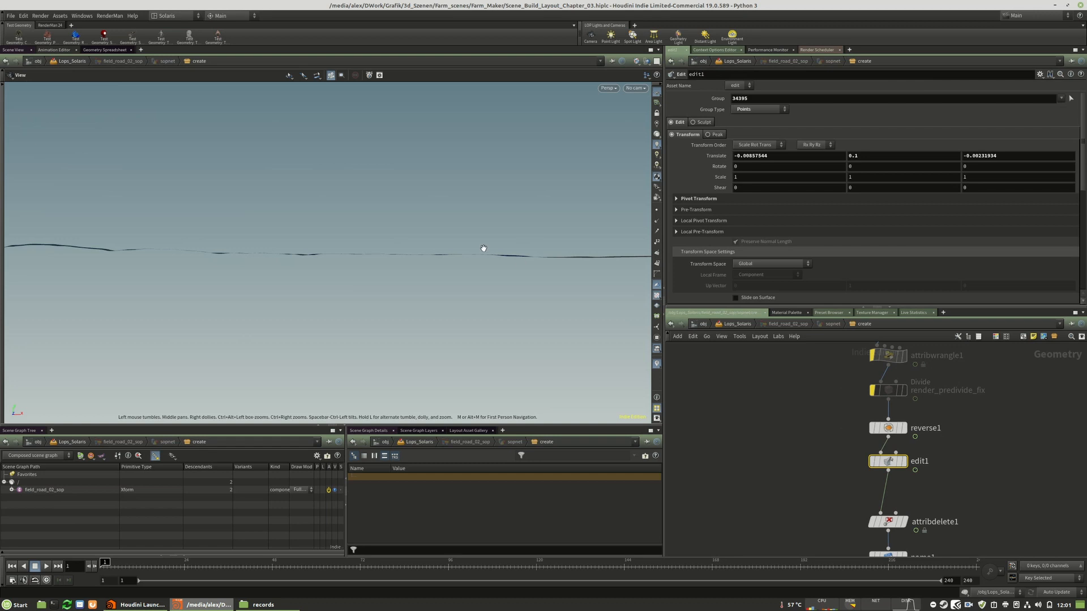
Examine the road strip and its soft-edit falloff from several angles, and return to the Lops_Solaris network
{"action": "key", "text": "g"}
{"action": "left_click_drag", "start_coordinate": [371, 318], "coordinate": [283, 342]}
{"action": "right_click_drag", "start_coordinate": [284, 342], "coordinate": [566, 313]}
{"action": "middle_click_drag", "start_coordinate": [218, 303], "coordinate": [313, 274]}
{"action": "right_click_drag", "start_coordinate": [313, 274], "coordinate": [427, 291]}
{"action": "middle_click_drag", "start_coordinate": [427, 291], "coordinate": [354, 340]}
{"action": "right_click_drag", "start_coordinate": [355, 341], "coordinate": [429, 283]}
{"action": "left_click_drag", "start_coordinate": [429, 284], "coordinate": [147, 261]}
{"action": "left_click", "coordinate": [3, 203]}
{"action": "left_click", "coordinate": [7, 203]}
{"action": "middle_click_drag", "start_coordinate": [293, 376], "coordinate": [424, 295]}
{"action": "right_click_drag", "start_coordinate": [386, 298], "coordinate": [471, 290]}
{"action": "mouse_move", "coordinate": [440, 293]}
{"action": "middle_mouse_down"}
{"action": "mouse_move", "coordinate": [455, 320]}
{"action": "mouse_move", "coordinate": [452, 300]}
{"action": "middle_mouse_up"}
{"action": "right_click_drag", "start_coordinate": [451, 301], "coordinate": [427, 290]}
{"action": "middle_click_drag", "start_coordinate": [428, 290], "coordinate": [454, 307]}
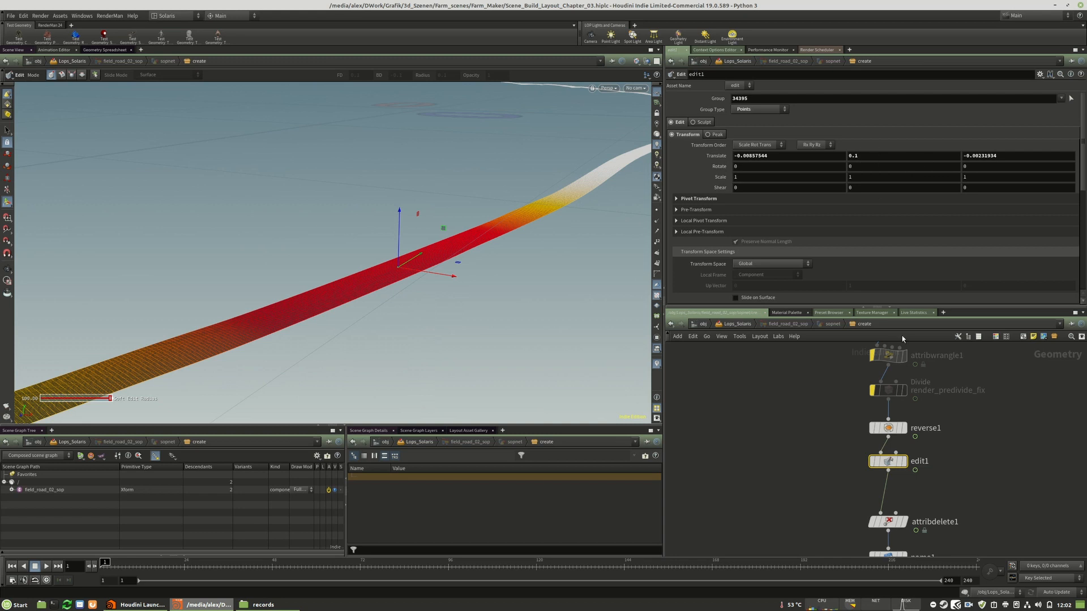
{"action": "scroll", "coordinate": [881, 437], "scroll_direction": "down", "scroll_amount": 2}
{"action": "middle_click_drag", "start_coordinate": [881, 437], "coordinate": [860, 400]}
{"action": "left_click", "coordinate": [722, 325]}
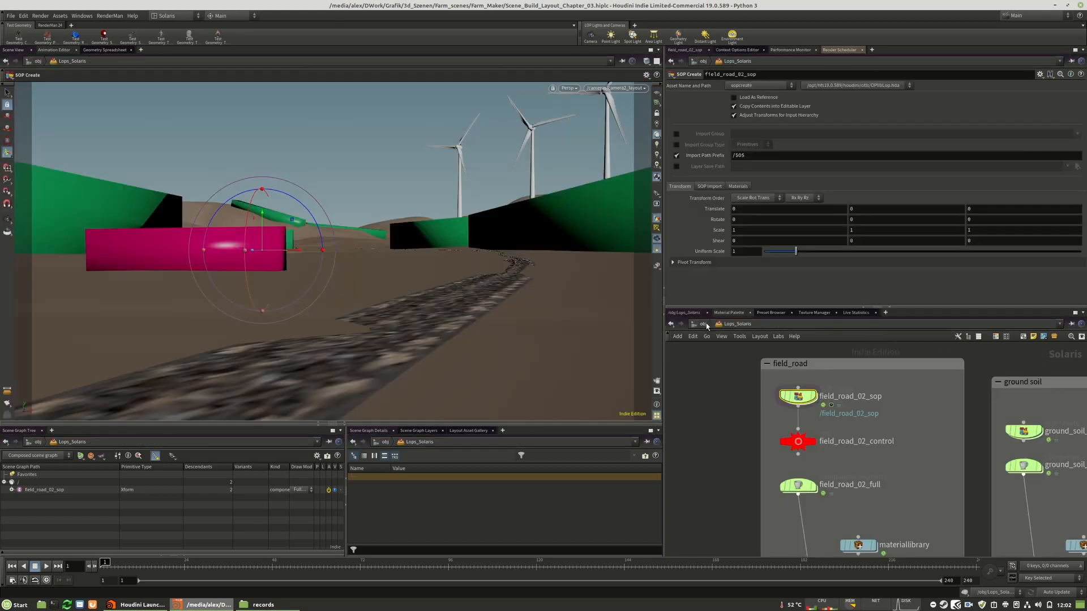
Look inside the field_road group's materiallibrary and its field_road_02_mat builder, and return to the Lops_Solaris network
{"action": "middle_click_drag", "start_coordinate": [867, 491], "coordinate": [813, 477]}
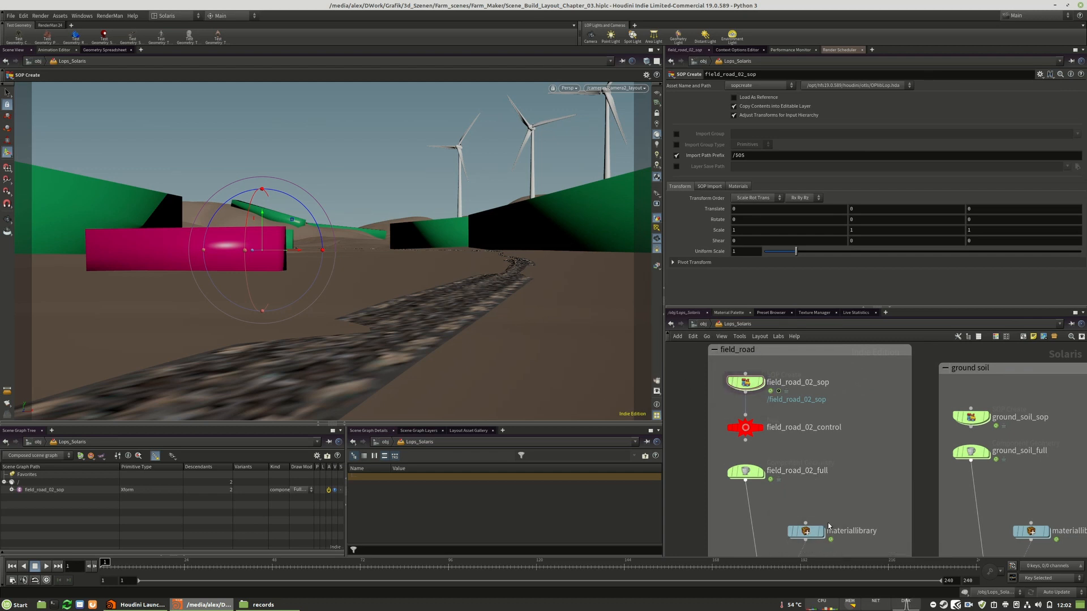
{"action": "middle_click_drag", "start_coordinate": [867, 511], "coordinate": [879, 439]}
{"action": "double_click", "coordinate": [816, 455]}
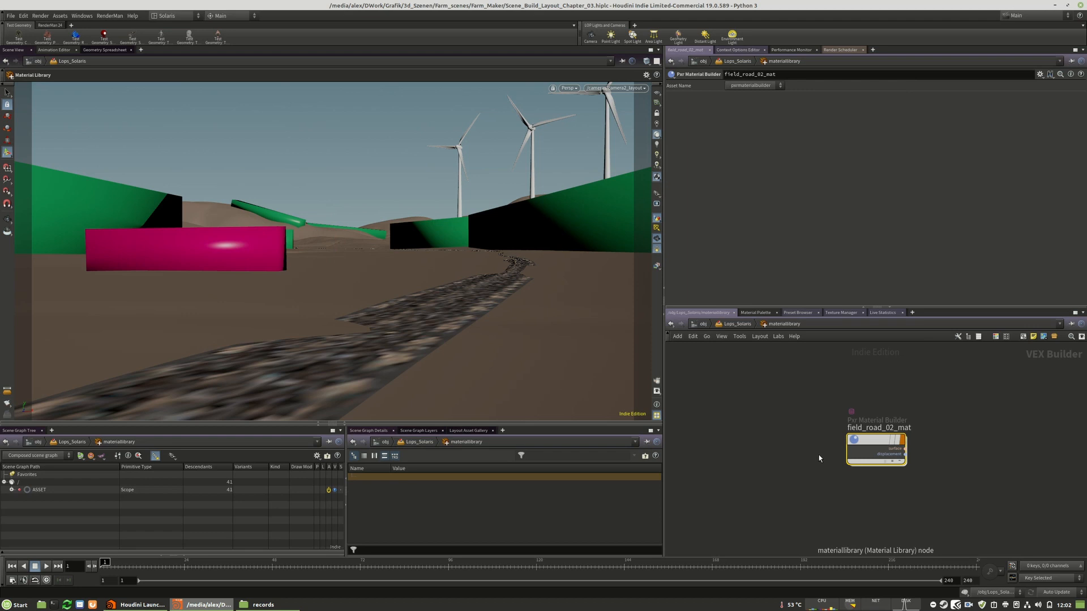
{"action": "double_click", "coordinate": [870, 443]}
{"action": "key", "text": "u"}
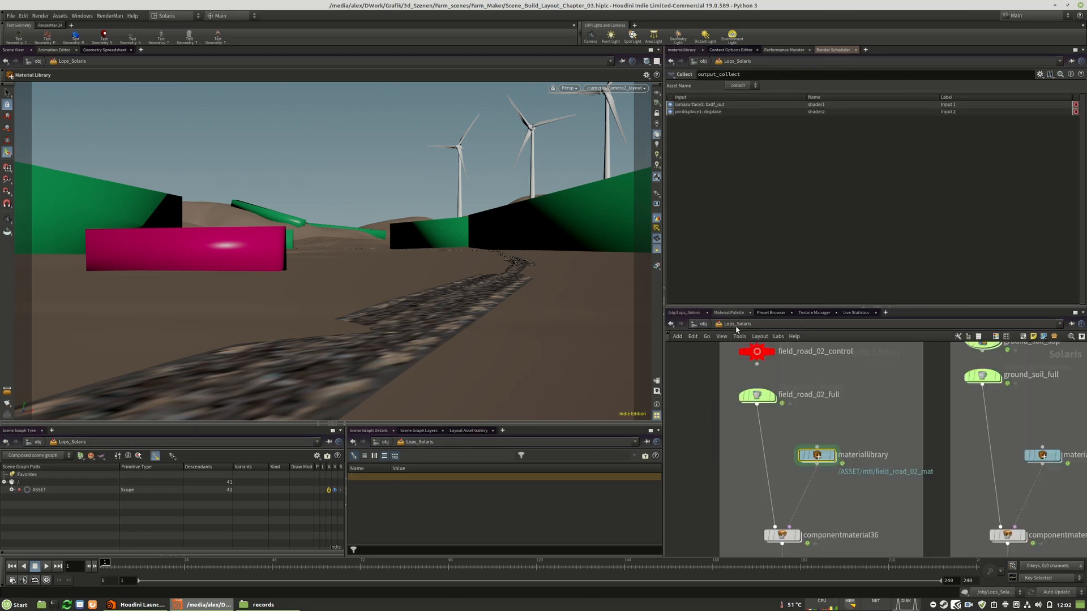
{"action": "key", "text": "u"}
Go inside editmaterial1 of the road_01 branch and show the _add_displacement_height node's parameters
{"action": "scroll", "coordinate": [833, 483], "scroll_direction": "up", "scroll_amount": 10}
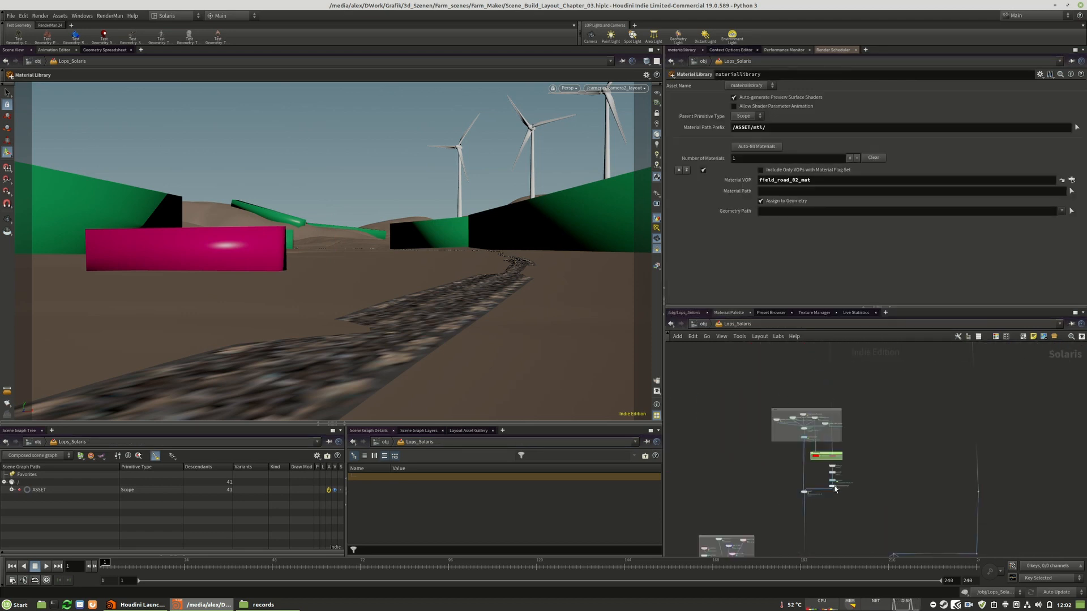
{"action": "double_click", "coordinate": [829, 472]}
{"action": "scroll", "coordinate": [865, 502], "scroll_direction": "up", "scroll_amount": 8}
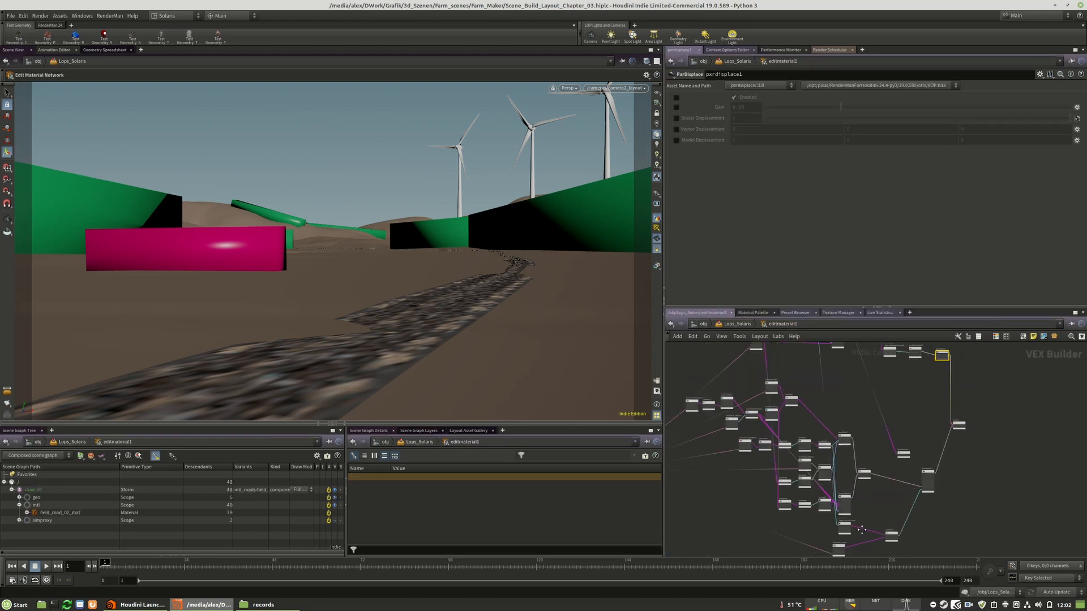
{"action": "left_click", "coordinate": [844, 471]}
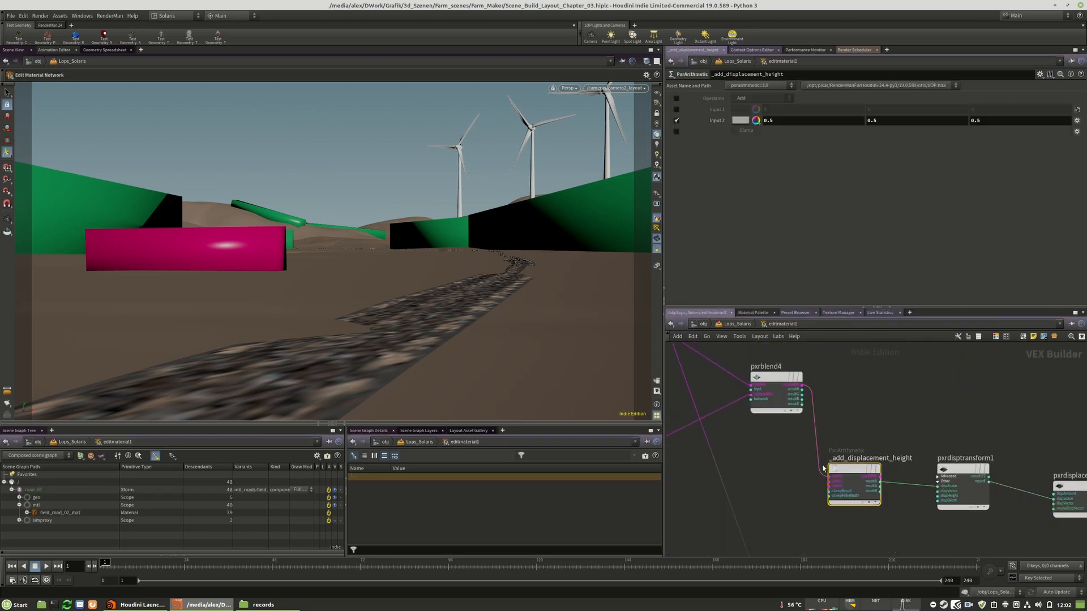
Inspect the color values of the first and last points of the _edge_displace_ramp node
{"action": "middle_click_drag", "start_coordinate": [852, 399], "coordinate": [952, 423]}
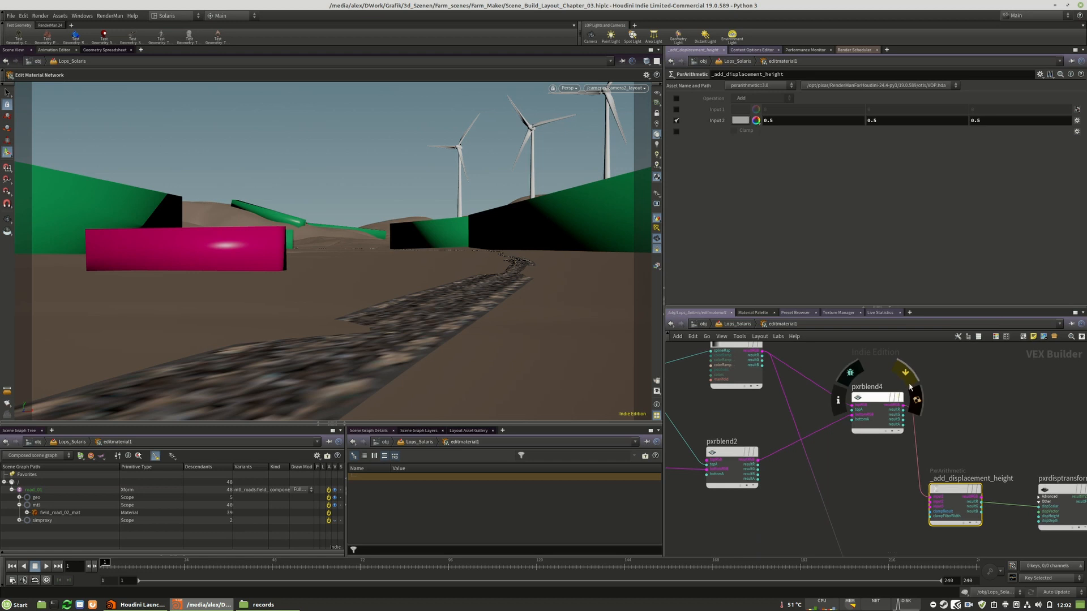
{"action": "middle_click_drag", "start_coordinate": [858, 391], "coordinate": [871, 424]}
{"action": "left_click", "coordinate": [740, 379]}
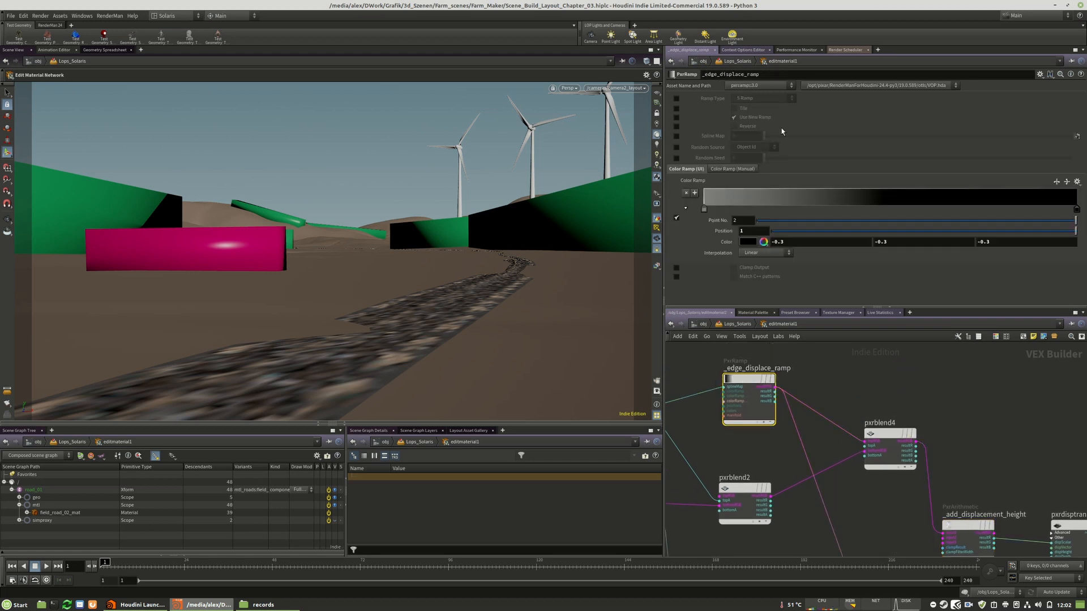
{"action": "left_click", "coordinate": [705, 212]}
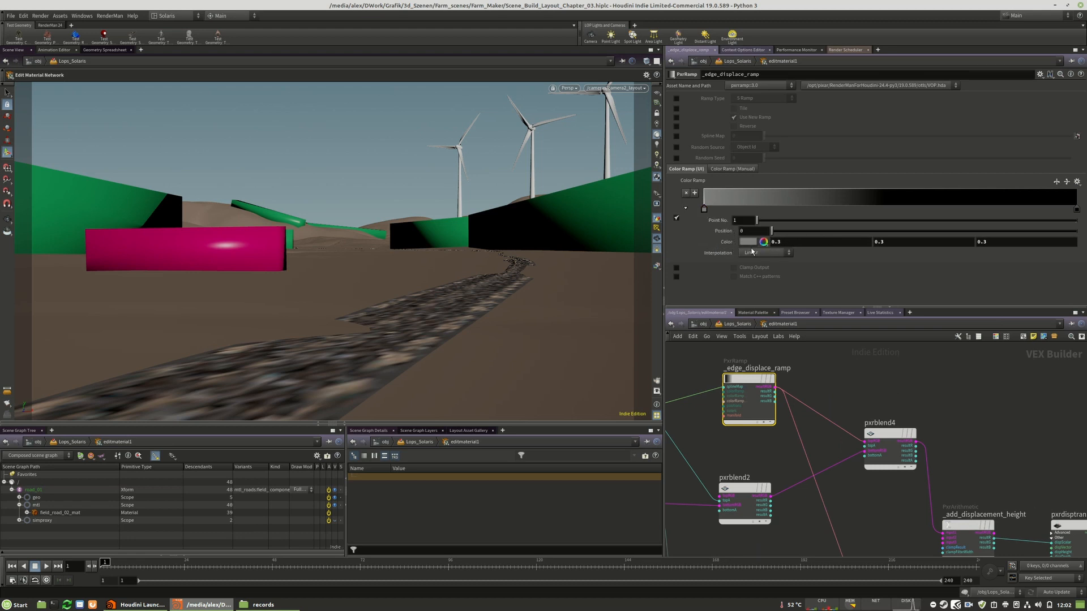
{"action": "left_click", "coordinate": [1076, 209]}
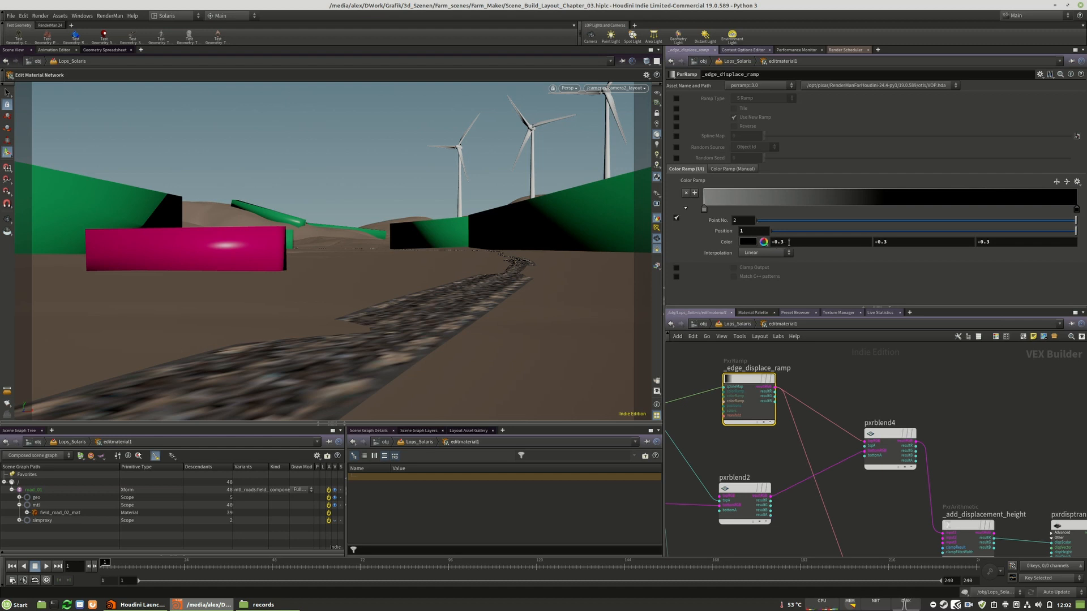
Switch the scene view's renderer to RenderMan RIS and return to the Lops_Solaris network
{"action": "left_click", "coordinate": [872, 385]}
{"action": "left_click", "coordinate": [564, 89]}
{"action": "left_click", "coordinate": [590, 164]}
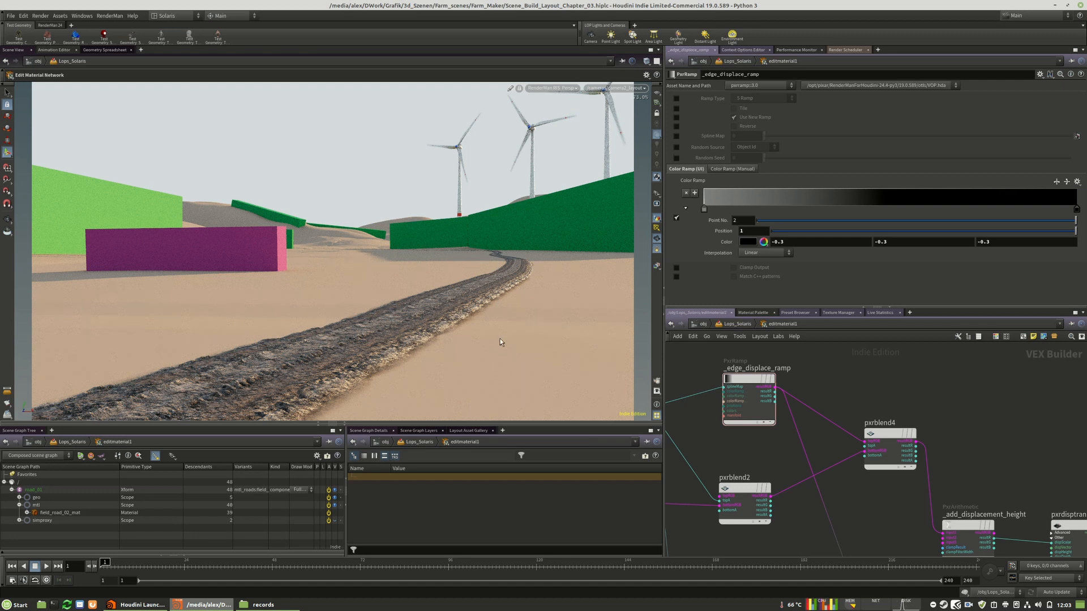
{"action": "left_click", "coordinate": [740, 324]}
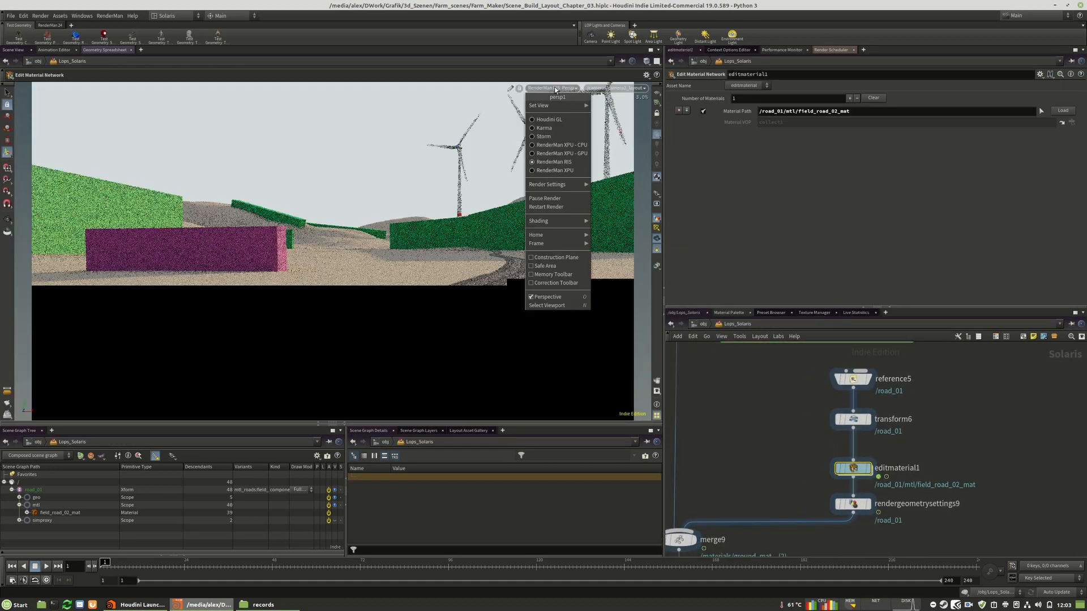
{"action": "left_click", "coordinate": [555, 89]}
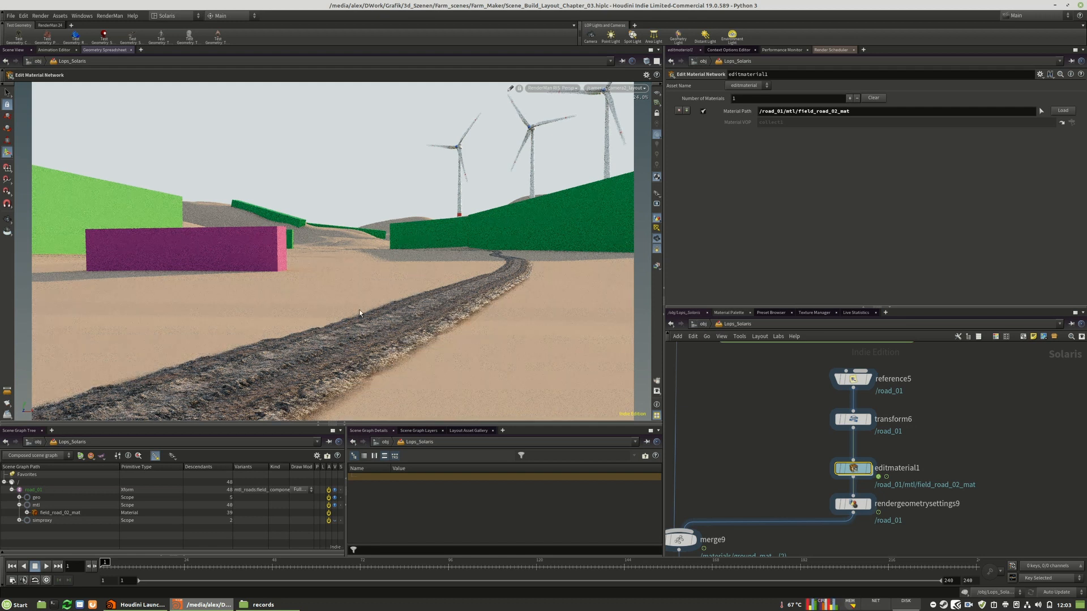
Look over the field_road, ground soil and neighboring asset groups in the Lops_Solaris network
{"action": "scroll", "coordinate": [929, 504], "scroll_direction": "down", "scroll_amount": 10}
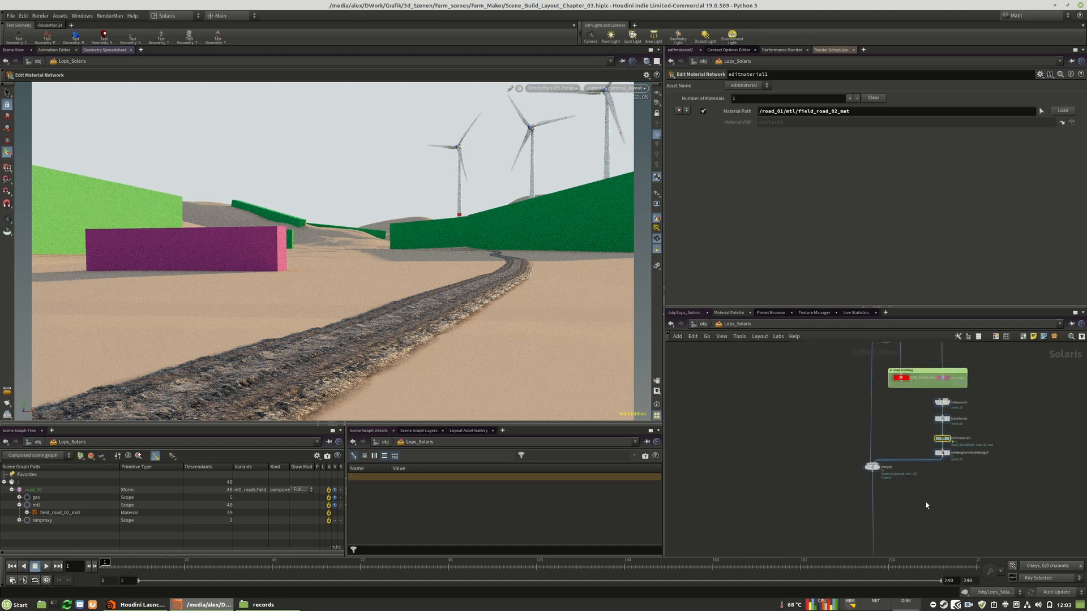
{"action": "scroll", "coordinate": [865, 414], "scroll_direction": "up", "scroll_amount": 8}
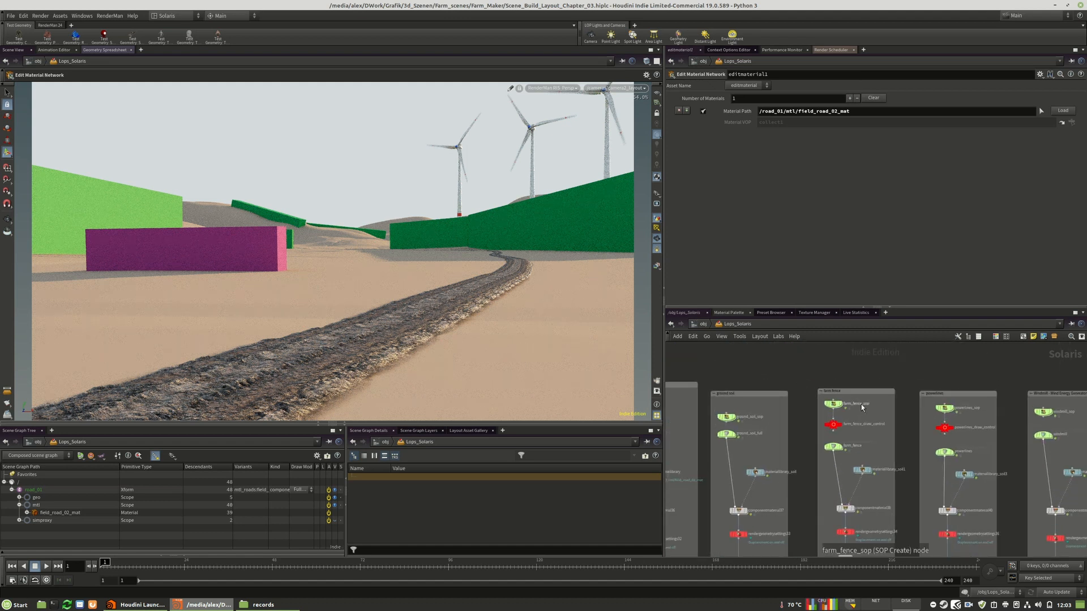
{"action": "scroll", "coordinate": [944, 399], "scroll_direction": "down", "scroll_amount": 2}
{"action": "scroll", "coordinate": [767, 417], "scroll_direction": "up", "scroll_amount": 4}
{"action": "scroll", "coordinate": [818, 376], "scroll_direction": "down", "scroll_amount": 4}
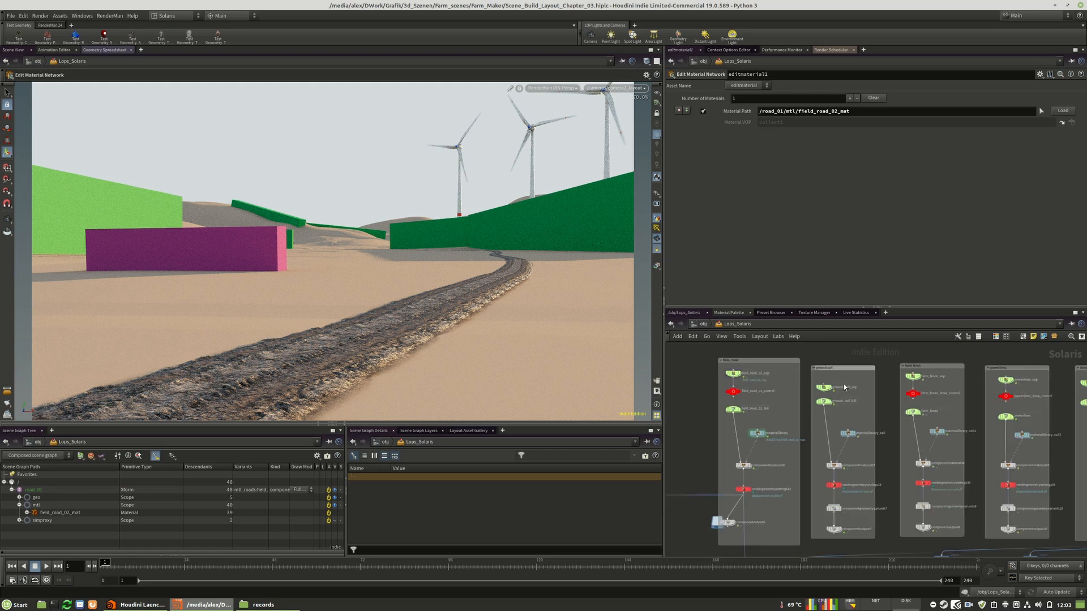
{"action": "scroll", "coordinate": [807, 435], "scroll_direction": "up", "scroll_amount": 2}
{"action": "scroll", "coordinate": [866, 466], "scroll_direction": "down", "scroll_amount": 1}
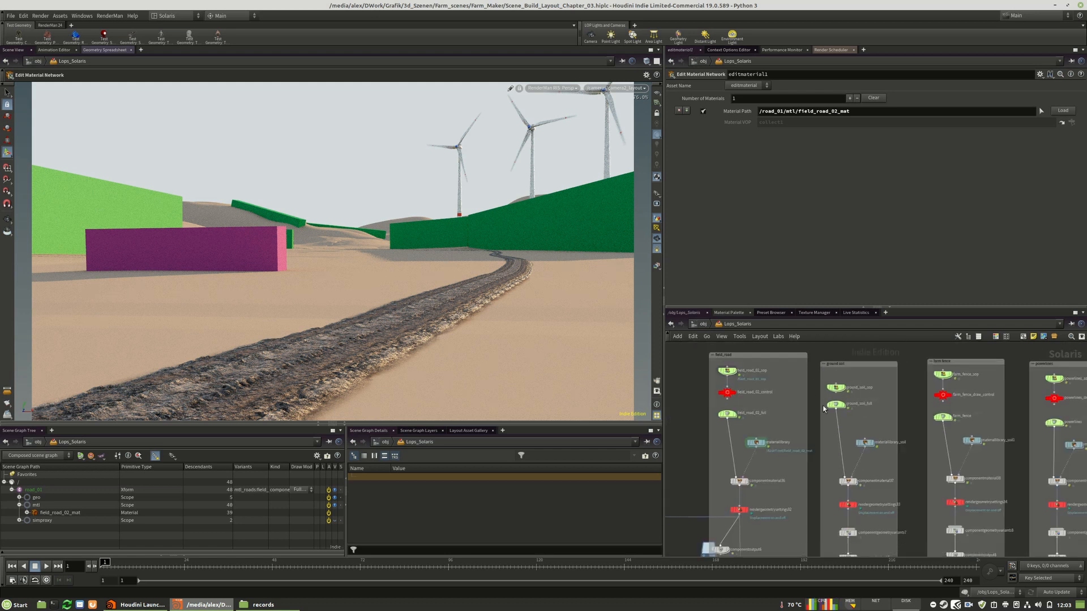
Copy the ground_soil_mat material from inside materiallibrary_soil and return to the Lops_Solaris network
{"action": "middle_click_drag", "start_coordinate": [898, 522], "coordinate": [896, 499]}
{"action": "mouse_move", "coordinate": [845, 460]}
{"action": "left_mouse_down"}
{"action": "mouse_move", "coordinate": [844, 451]}
{"action": "mouse_move", "coordinate": [842, 471]}
{"action": "left_mouse_up"}
{"action": "mouse_move", "coordinate": [845, 509]}
{"action": "left_mouse_down"}
{"action": "mouse_move", "coordinate": [845, 500]}
{"action": "mouse_move", "coordinate": [847, 526]}
{"action": "left_mouse_up"}
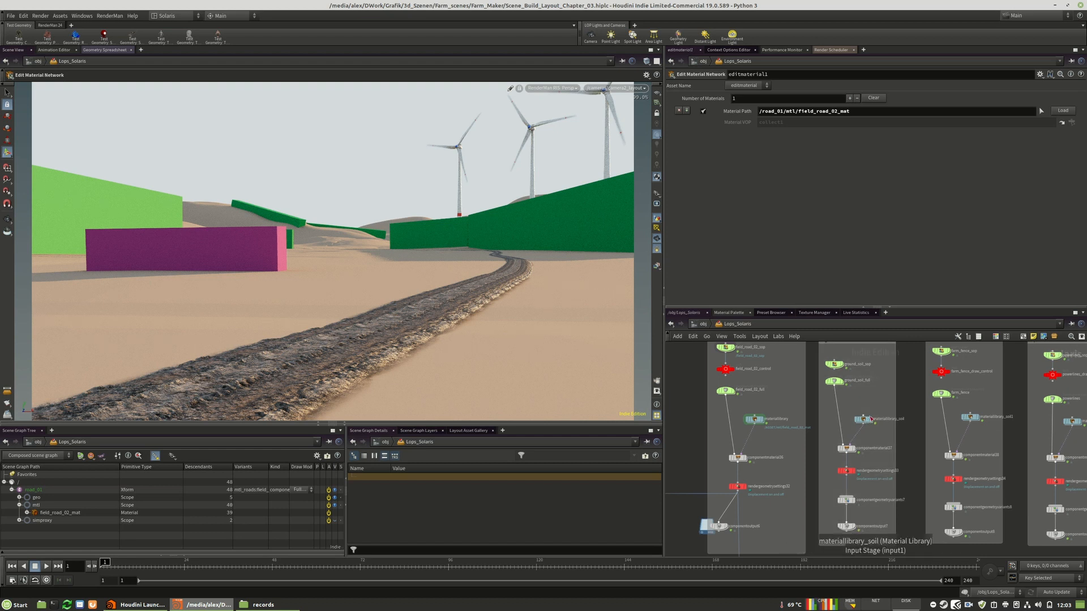
{"action": "scroll", "coordinate": [869, 416], "scroll_direction": "up", "scroll_amount": 5}
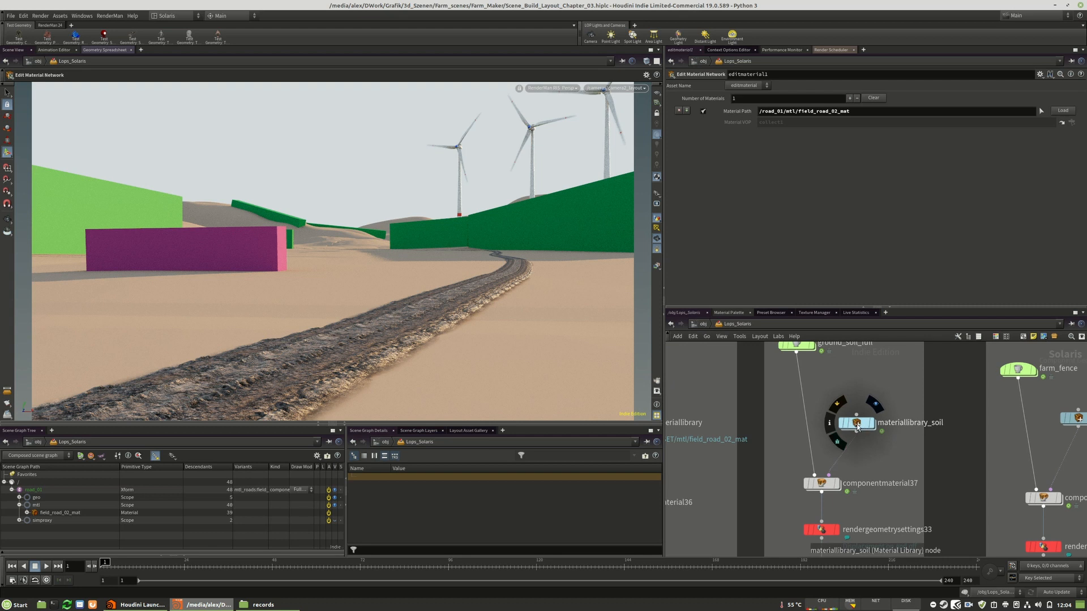
{"action": "double_click", "coordinate": [857, 424]}
{"action": "key", "text": "ctrl+c"}
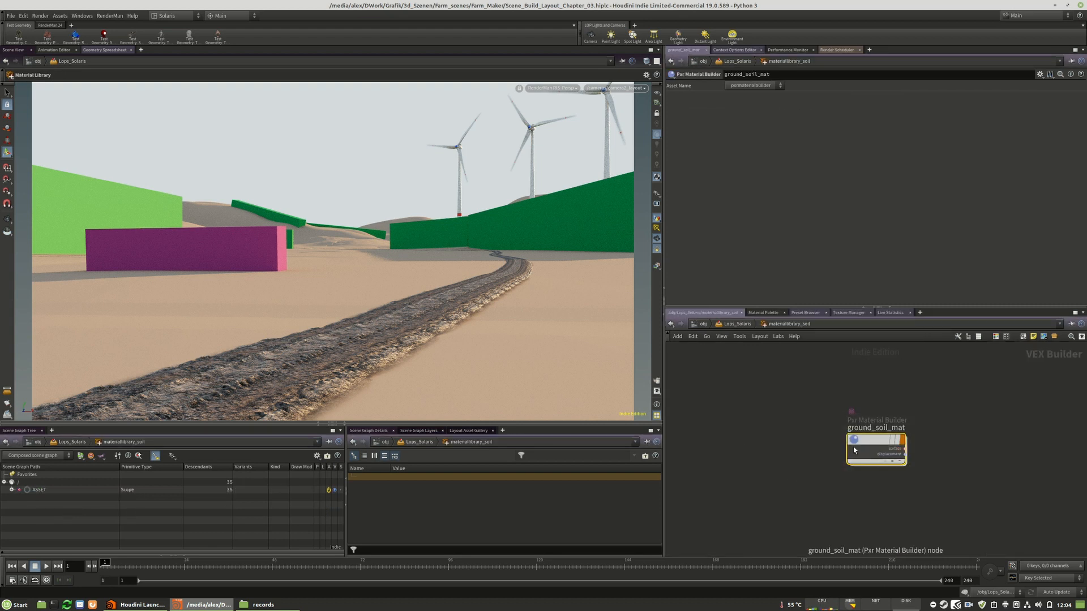
{"action": "key", "text": "u"}
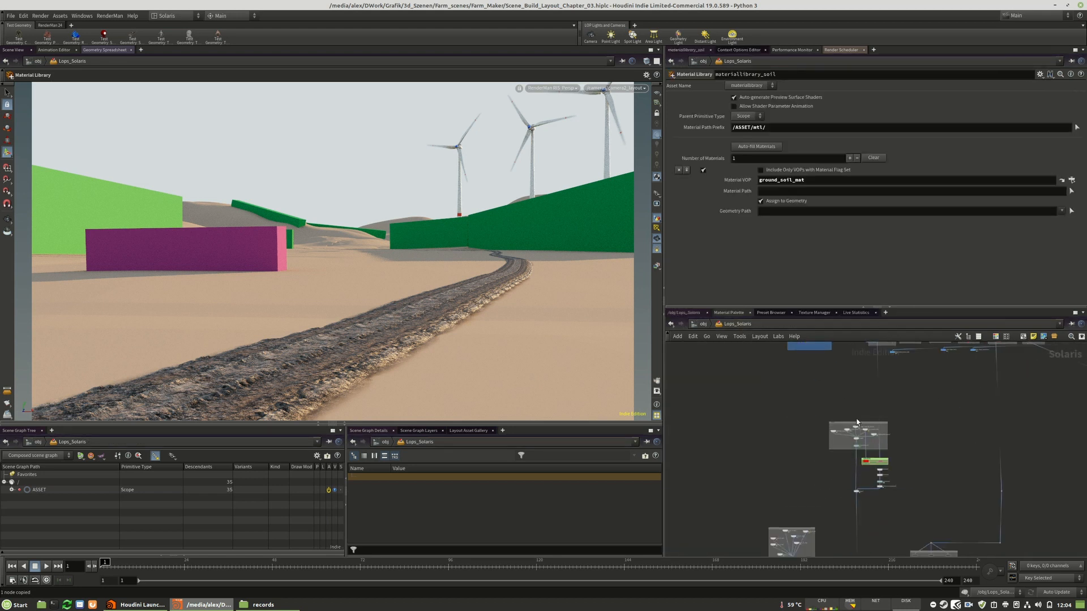
Rename the midrange_plane_02_concept2 node in the terrain group as midrange_plane_01
{"action": "scroll", "coordinate": [863, 440], "scroll_direction": "up", "scroll_amount": 5}
{"action": "scroll", "coordinate": [764, 405], "scroll_direction": "up", "scroll_amount": 2}
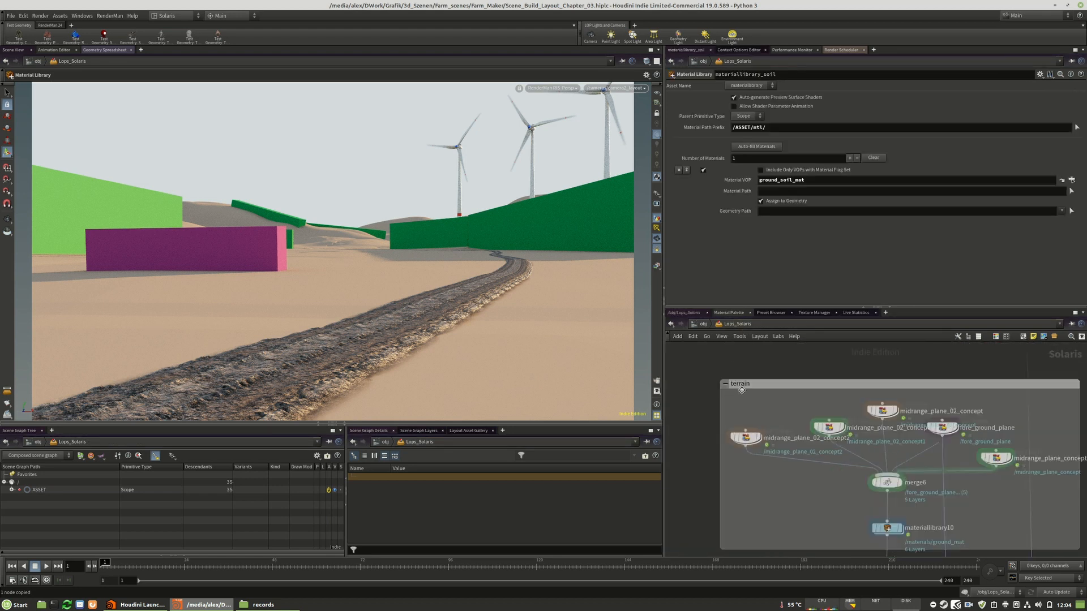
{"action": "scroll", "coordinate": [742, 452], "scroll_direction": "up", "scroll_amount": 2}
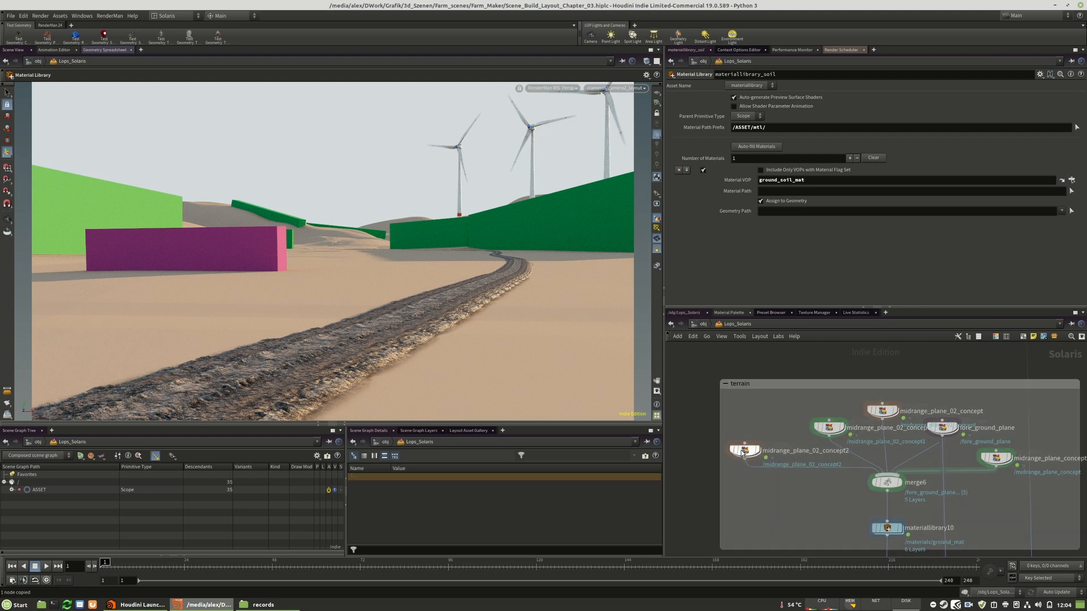
{"action": "double_click", "coordinate": [807, 451]}
{"action": "left_click_drag", "start_coordinate": [823, 452], "coordinate": [849, 452]}
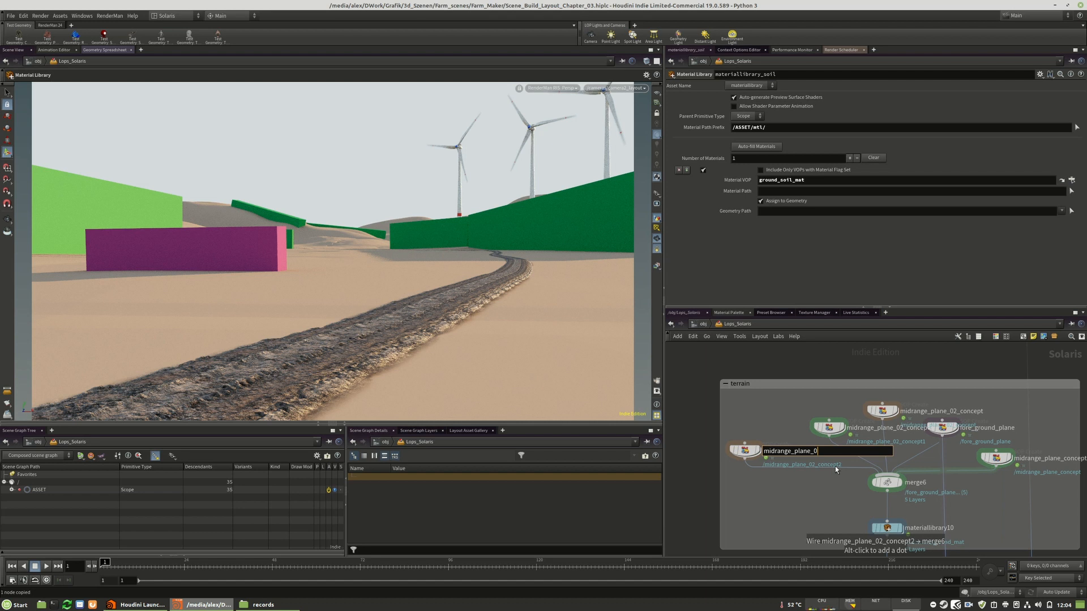
{"action": "key", "text": "Return"}
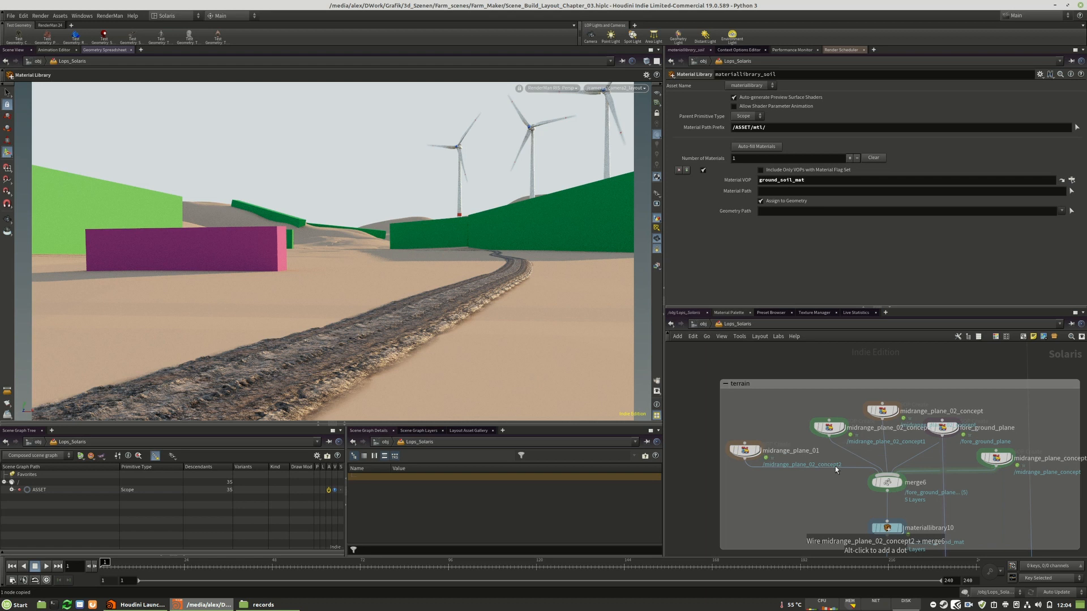
{"action": "middle_click_drag", "start_coordinate": [753, 457], "coordinate": [837, 473]}
{"action": "left_click_drag", "start_coordinate": [832, 469], "coordinate": [742, 467]}
Move the midrange_plane_02_concept1 node away from its neighbors and rename it as midrange_plane_02
{"action": "left_click_drag", "start_coordinate": [914, 446], "coordinate": [823, 444]}
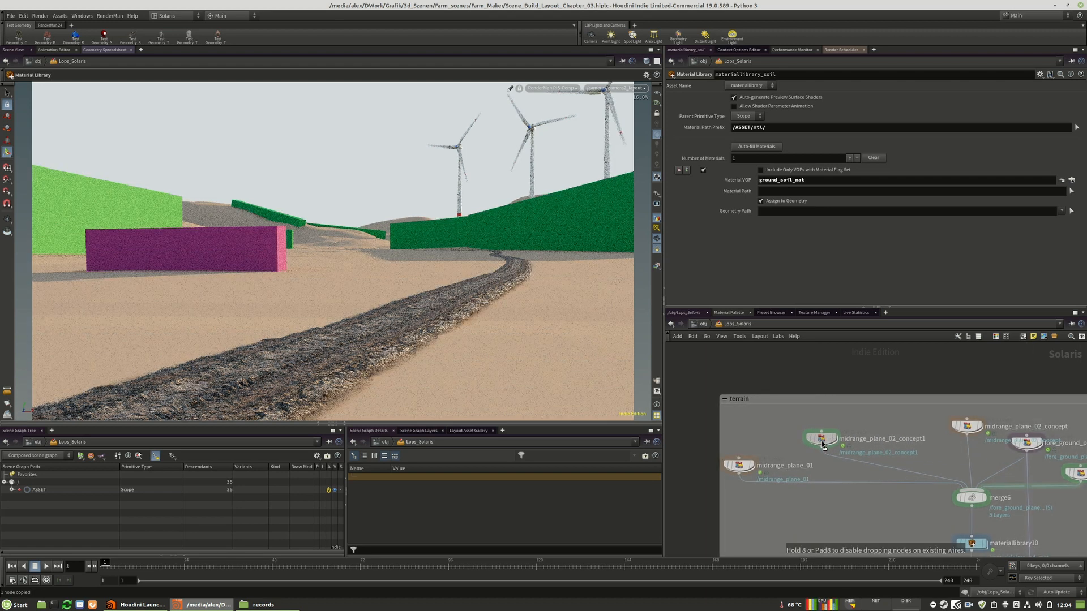
{"action": "double_click", "coordinate": [899, 440]}
{"action": "key", "text": "shift+End"}
{"action": "key", "text": "Delete"}
{"action": "key", "text": "Return"}
Reposition the midrange_plane_02_concept node in the terrain group and rename it as midrange_plane_03
{"action": "middle_click_drag", "start_coordinate": [992, 452], "coordinate": [885, 453]}
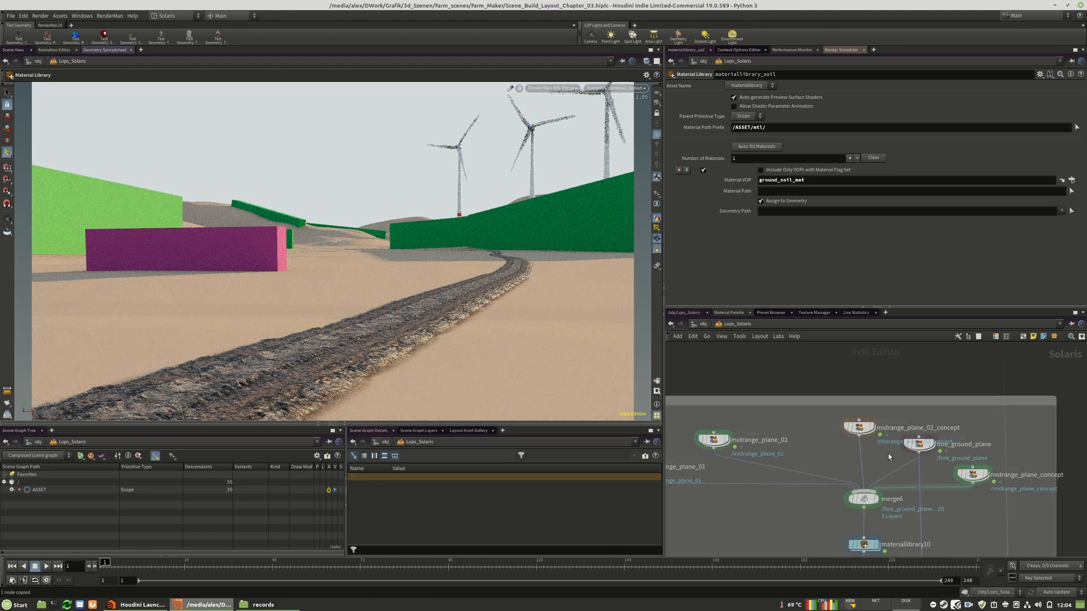
{"action": "left_click_drag", "start_coordinate": [861, 428], "coordinate": [808, 425]}
{"action": "double_click", "coordinate": [886, 427]}
{"action": "key", "text": "shift+End"}
{"action": "key", "text": "Delete"}
{"action": "key", "text": "BackSpace"}
{"action": "type", "text": "3"}
{"action": "key", "text": "Return"}
Rename the midrange_plane_concept node in the terrain group as midrange_plane_concept_00
{"action": "middle_click_drag", "start_coordinate": [978, 439], "coordinate": [891, 425]}
{"action": "left_click_drag", "start_coordinate": [890, 462], "coordinate": [891, 462]}
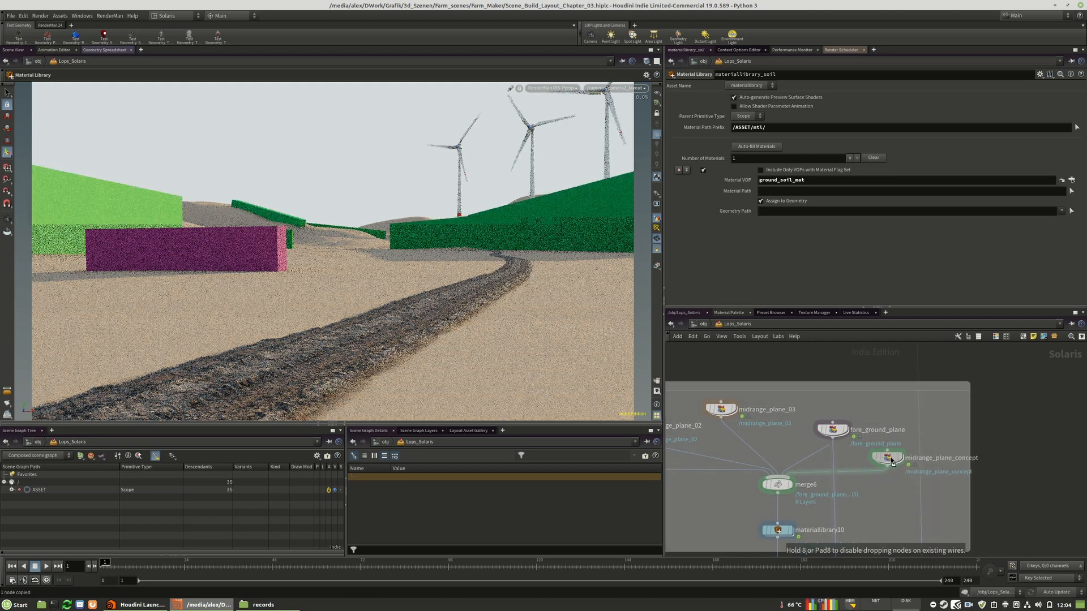
{"action": "double_click", "coordinate": [940, 460]}
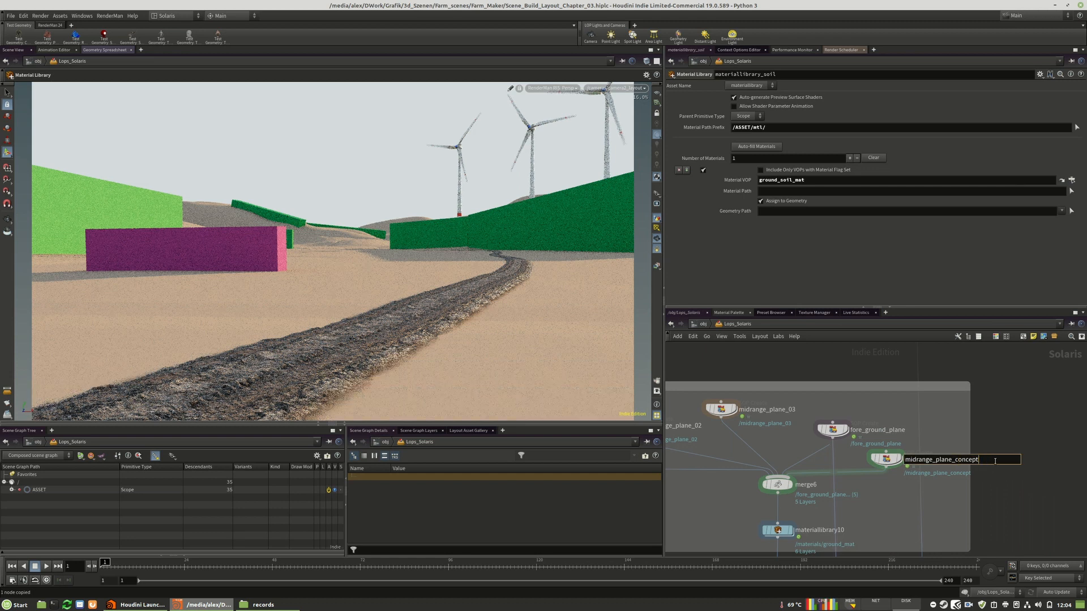
{"action": "type", "text": "_00"}
{"action": "key", "text": "Return"}
Paste the copied ground_soil_mat material into the terrain's materiallibrary10, below ground_mat
{"action": "middle_click_drag", "start_coordinate": [898, 445], "coordinate": [929, 375]}
{"action": "scroll", "coordinate": [1073, 420], "scroll_direction": "down", "scroll_amount": 3}
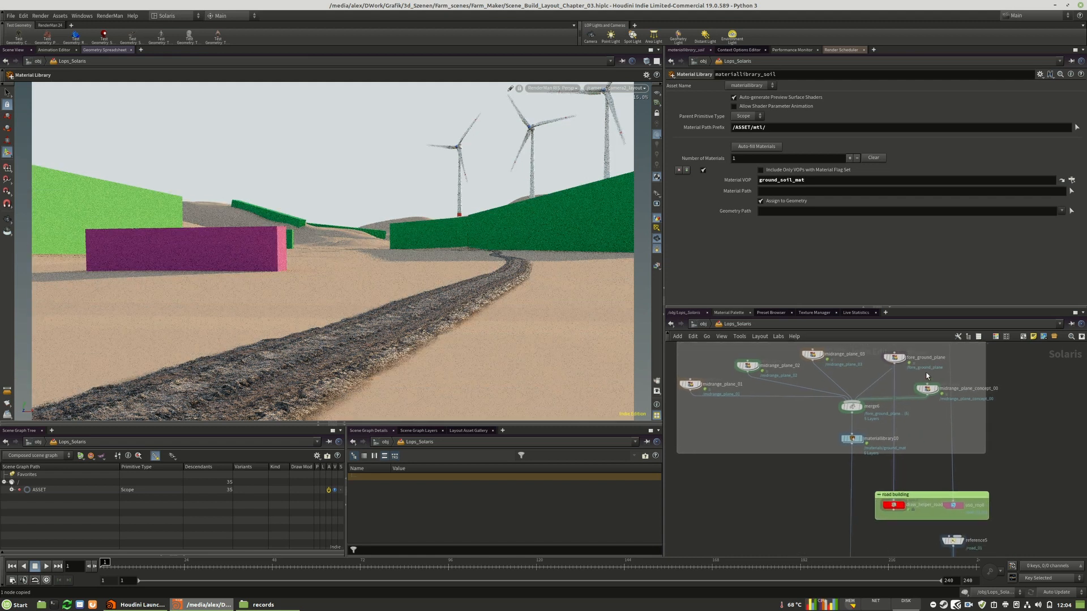
{"action": "mouse_move", "coordinate": [851, 442]}
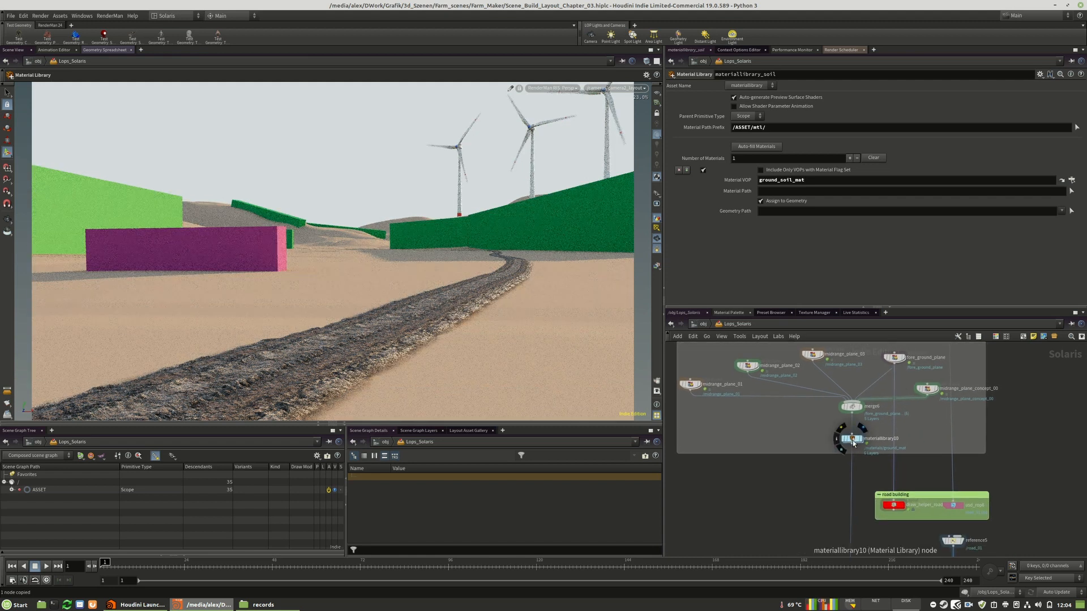
{"action": "double_click", "coordinate": [852, 439]}
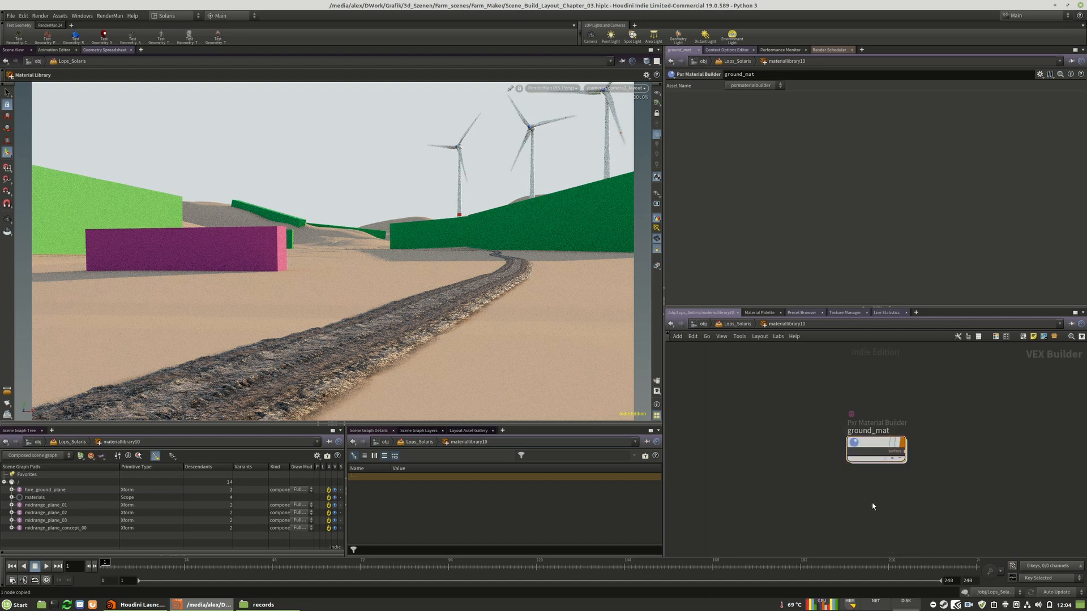
{"action": "key", "text": "ctrl+v"}
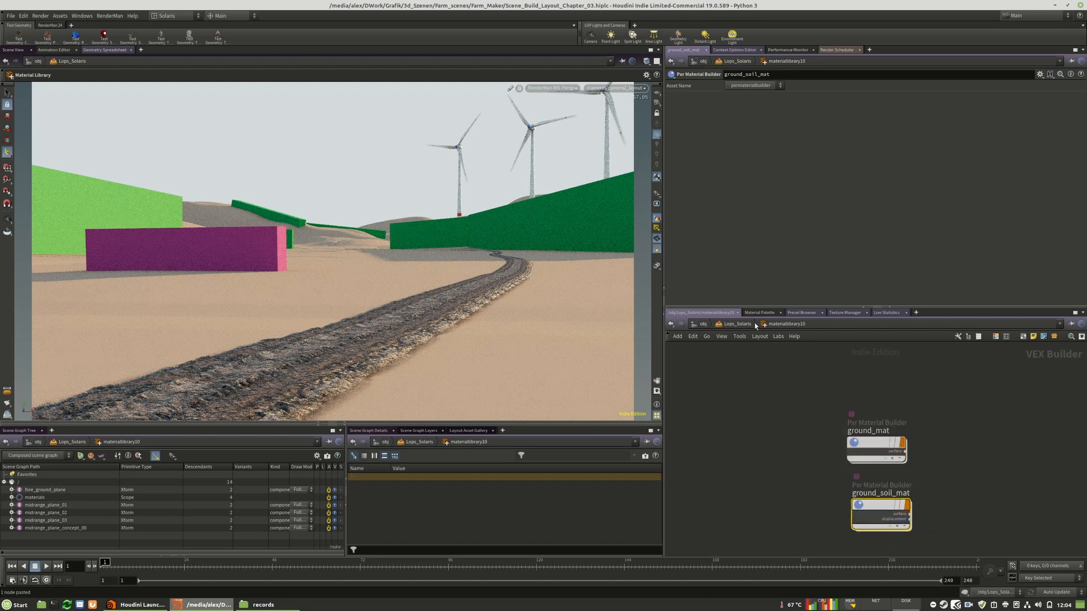
Return to Lops_Solaris and set the Material VOP of materiallibrary10 to ground_soil_mat
{"action": "left_click", "coordinate": [736, 324]}
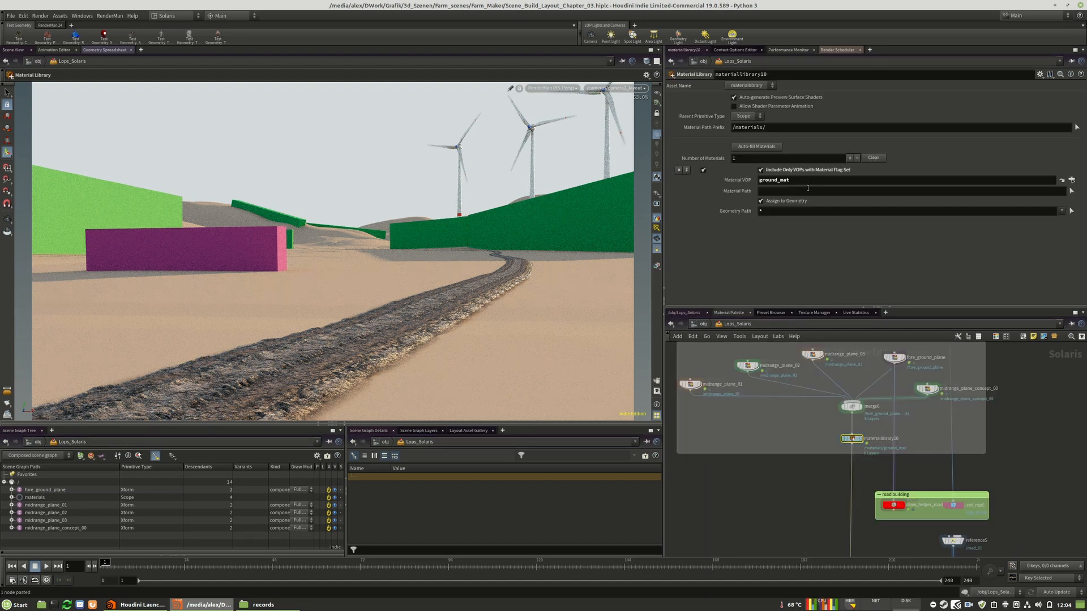
{"action": "double_click", "coordinate": [820, 182]}
{"action": "key", "text": "ctrl+v"}
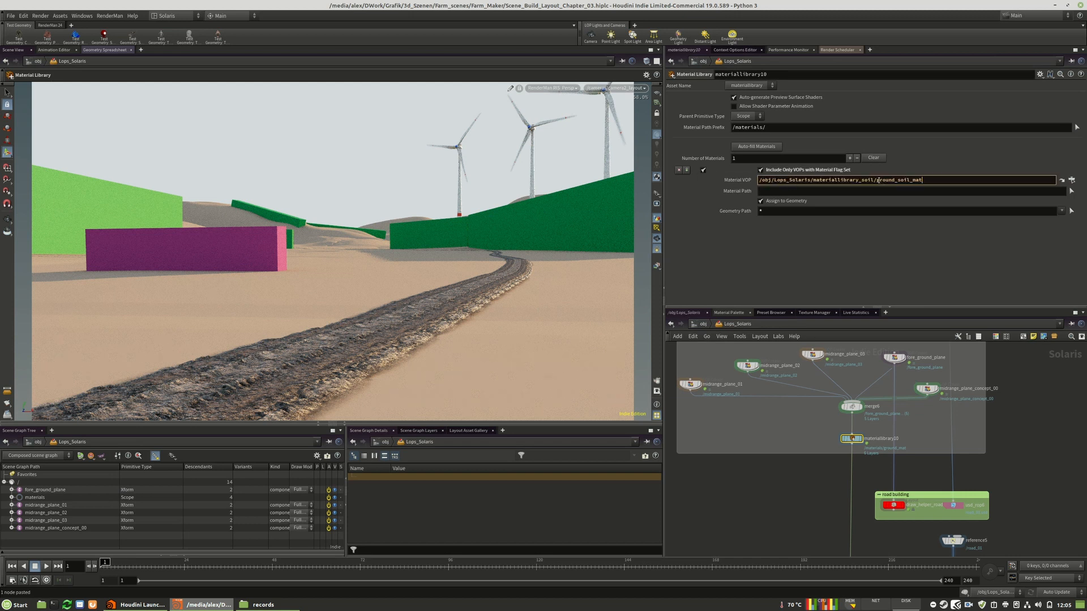
{"action": "left_click_drag", "start_coordinate": [876, 180], "coordinate": [759, 180]}
{"action": "key", "text": "BackSpace"}
{"action": "key", "text": "Return"}
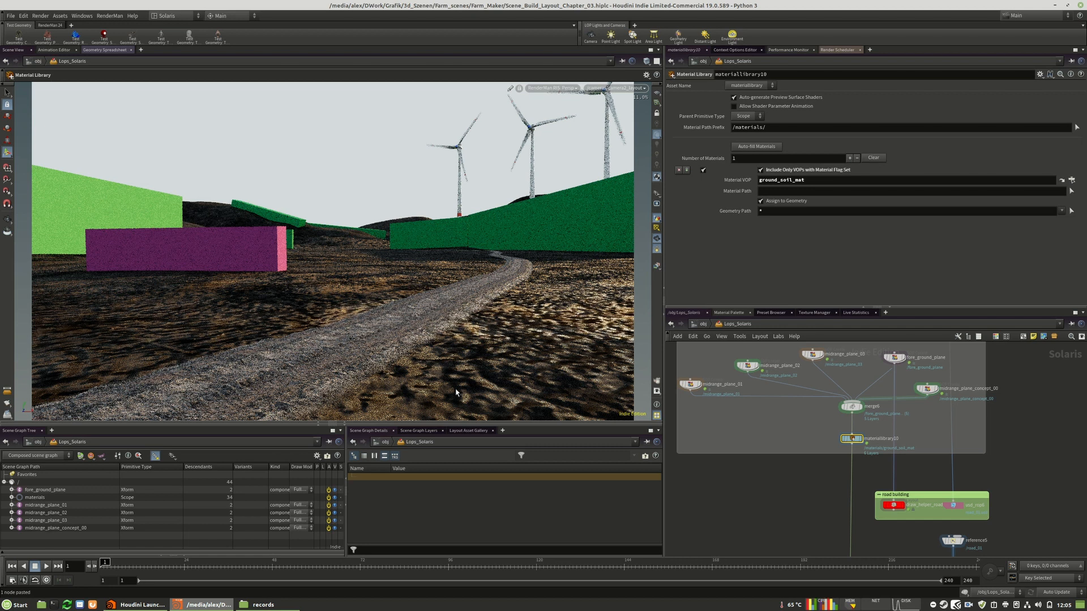
Go inside the ground_soil_mat material of materiallibrary10 and locate its pxrhextilemanifold1 node
{"action": "left_click", "coordinate": [935, 439]}
{"action": "middle_click_drag", "start_coordinate": [930, 427], "coordinate": [908, 447]}
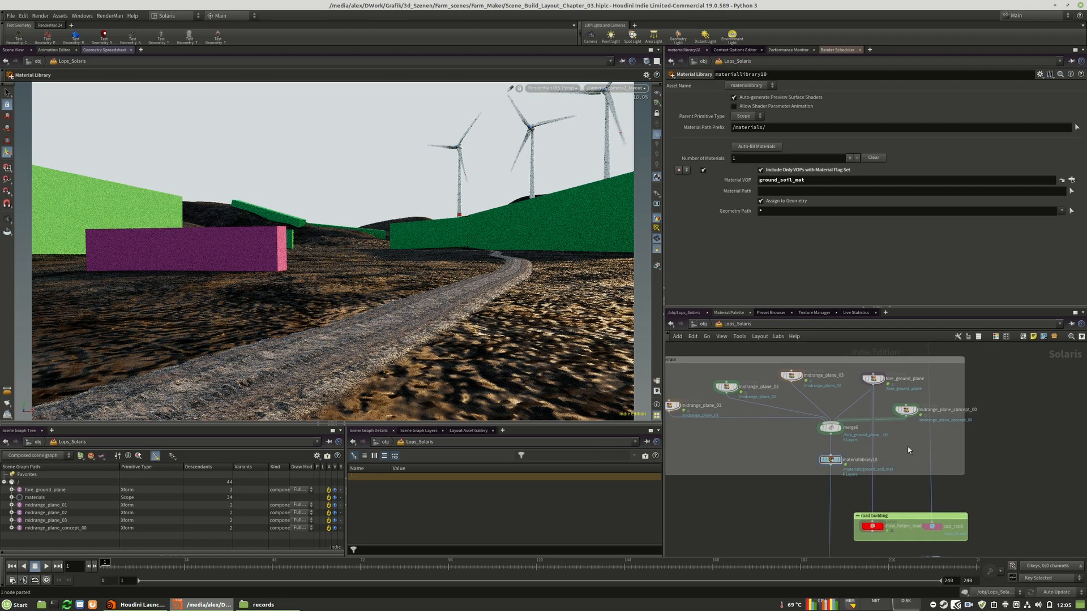
{"action": "left_click", "coordinate": [832, 460]}
{"action": "double_click", "coordinate": [830, 460]}
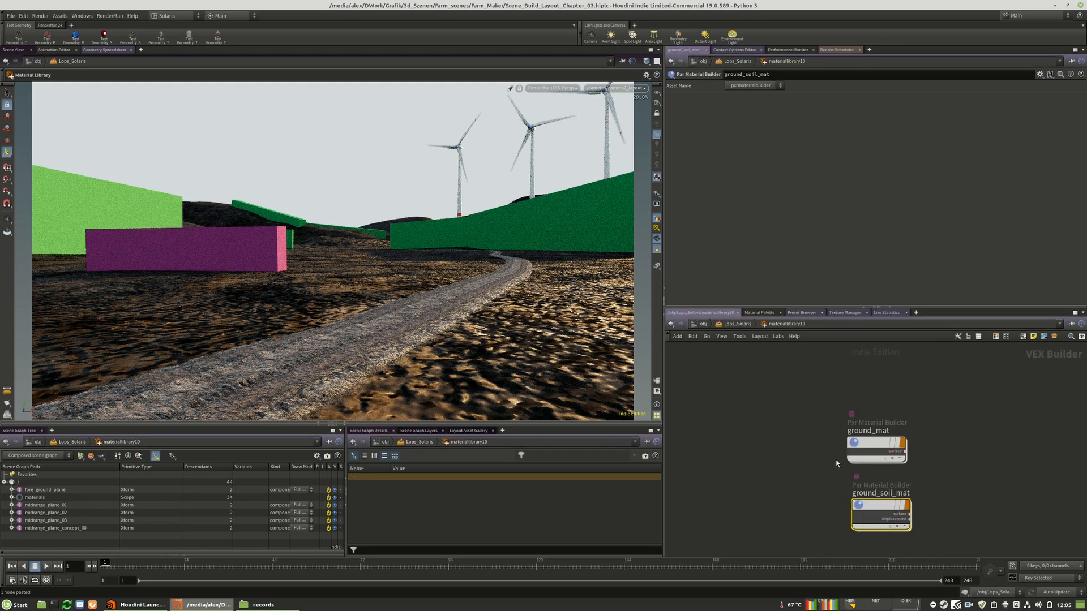
{"action": "double_click", "coordinate": [868, 508]}
{"action": "scroll", "coordinate": [783, 464], "scroll_direction": "up", "scroll_amount": 8}
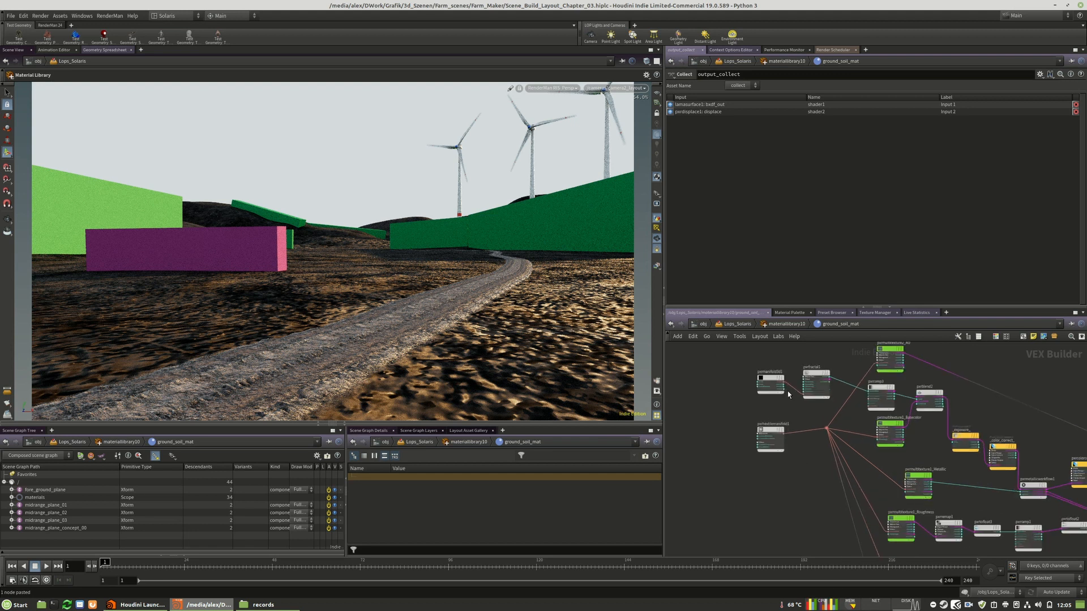
{"action": "scroll", "coordinate": [767, 446], "scroll_direction": "up", "scroll_amount": 3}
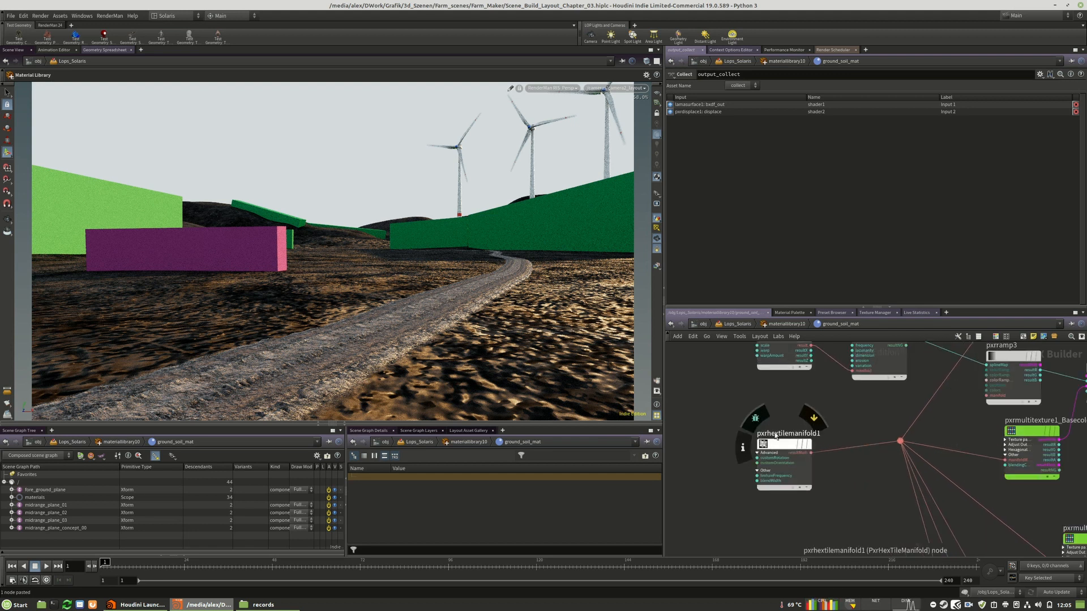
Set the Grid Frequency of the pxrhextilemanifold1 node to 250
{"action": "left_click", "coordinate": [779, 444]}
{"action": "left_click_drag", "start_coordinate": [779, 444], "coordinate": [751, 439]}
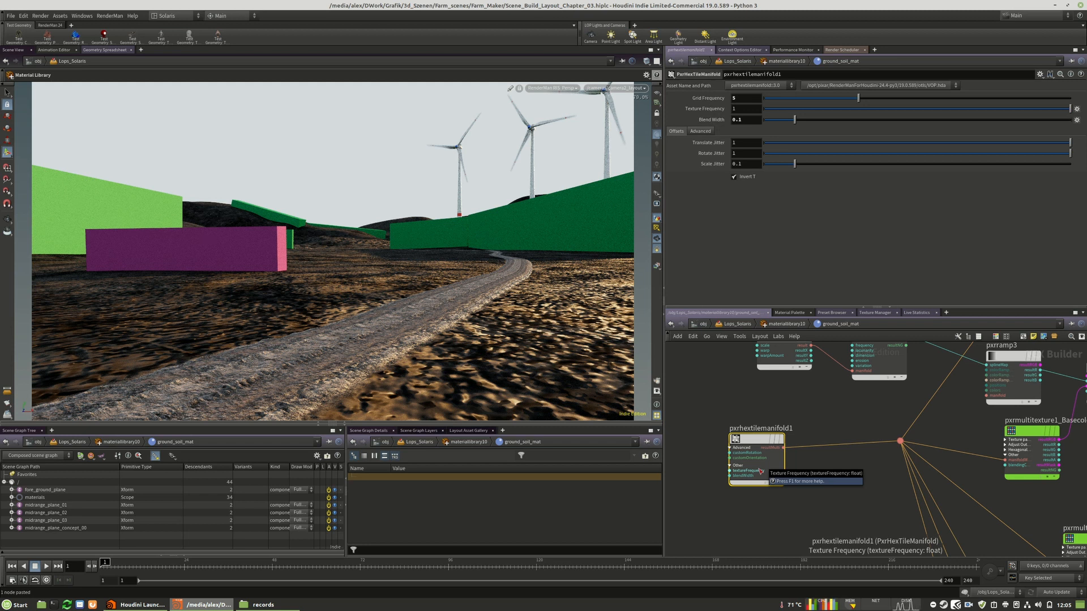
{"action": "left_click", "coordinate": [709, 134]}
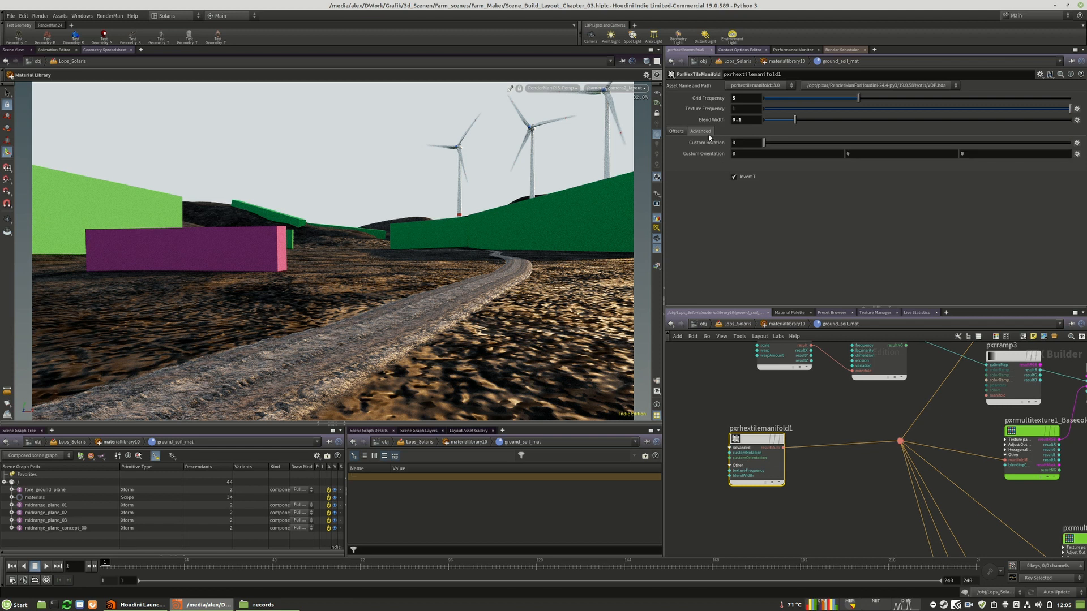
{"action": "left_click", "coordinate": [678, 132]}
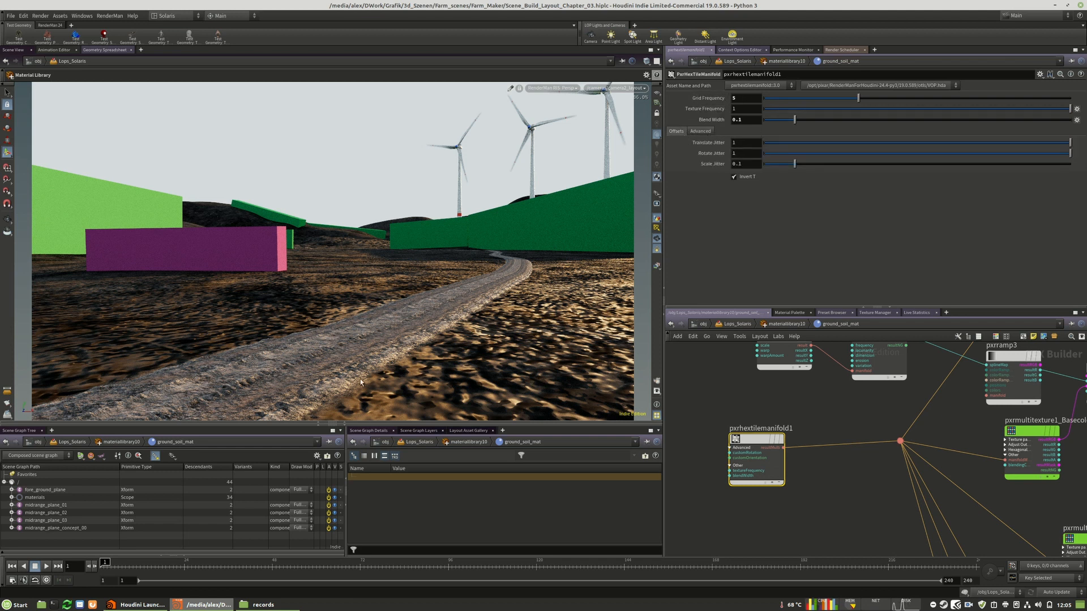
{"action": "left_click", "coordinate": [747, 99]}
{"action": "key", "text": "Return"}
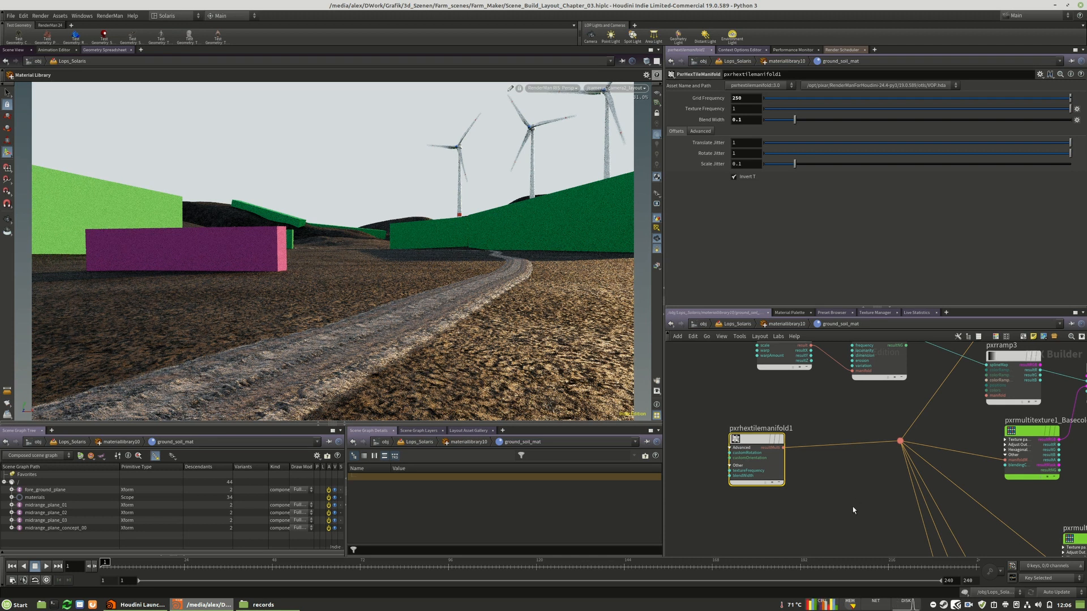
Set the Gain of the pxrdisplace1 node in ground_soil_mat to 0.25
{"action": "middle_click_drag", "start_coordinate": [816, 484], "coordinate": [762, 427]}
{"action": "scroll", "coordinate": [753, 418], "scroll_direction": "down", "scroll_amount": 7}
{"action": "middle_click_drag", "start_coordinate": [939, 498], "coordinate": [839, 455]}
{"action": "scroll", "coordinate": [838, 455], "scroll_direction": "up", "scroll_amount": 8}
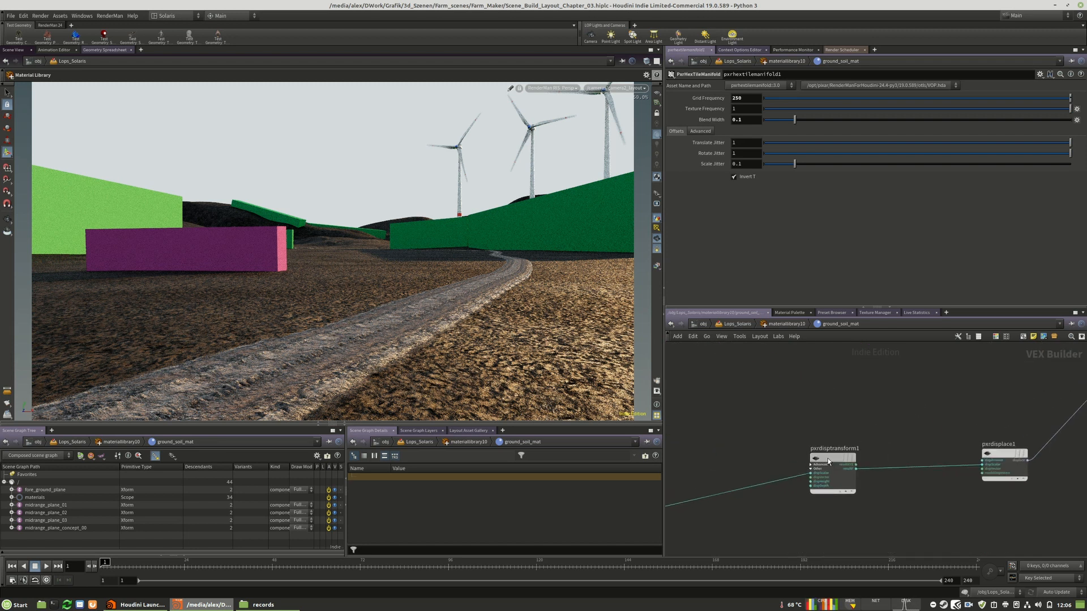
{"action": "left_click", "coordinate": [827, 461]}
{"action": "left_click", "coordinate": [1003, 461]}
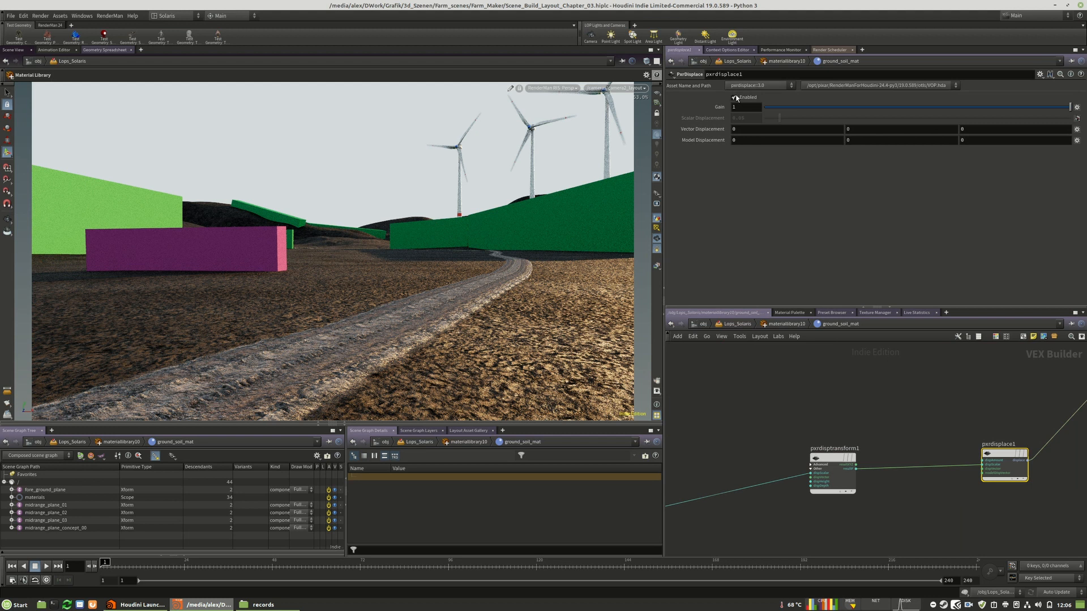
{"action": "left_click", "coordinate": [761, 107]}
{"action": "type", "text": "0.25"}
{"action": "key", "text": "Return"}
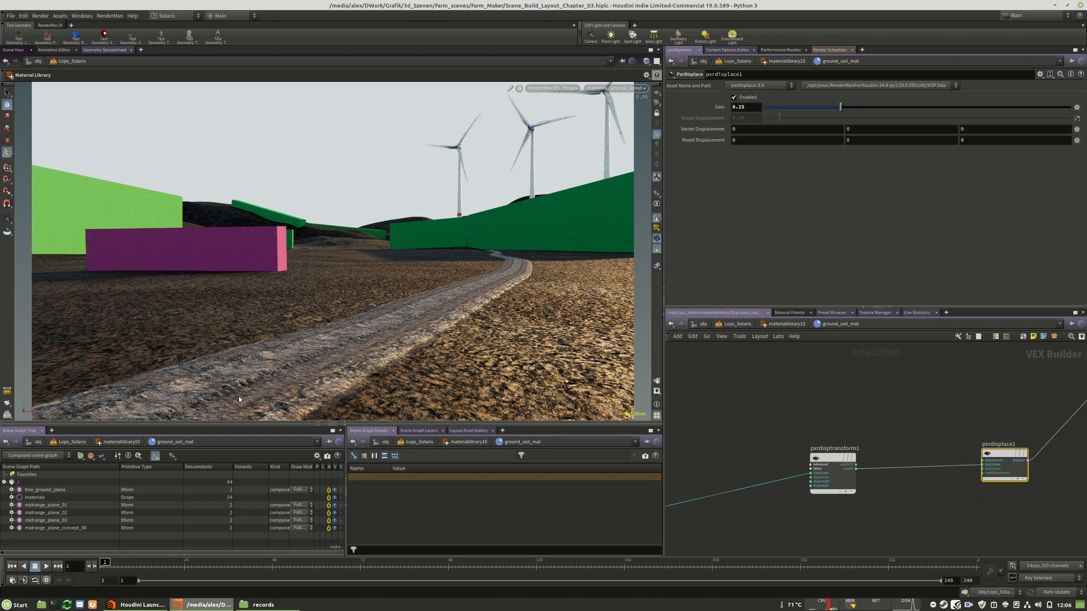
Return to Lops_Solaris and add a Render Geometry Settings node directly after materiallibrary10 in the terrain branch
{"action": "left_click", "coordinate": [787, 324]}
{"action": "left_click", "coordinate": [737, 324]}
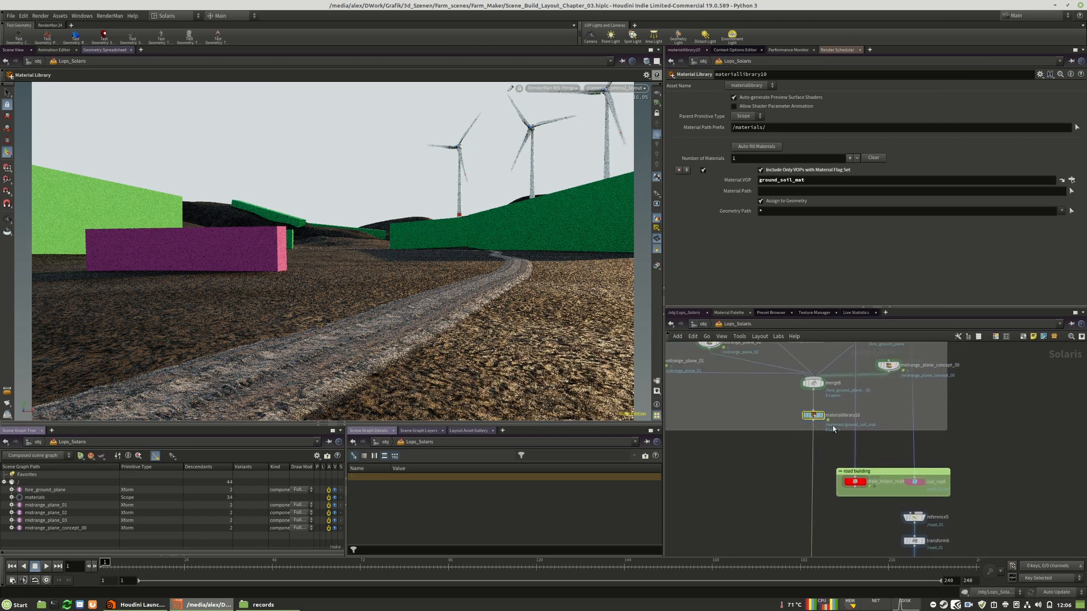
{"action": "key", "text": "Tab"}
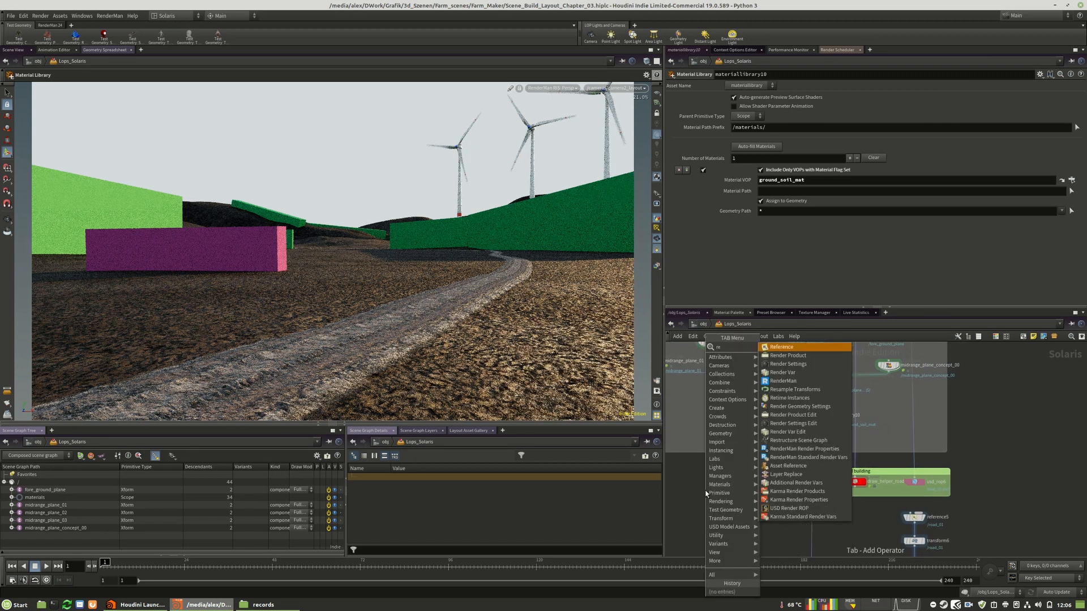
{"action": "key", "text": "Escape"}
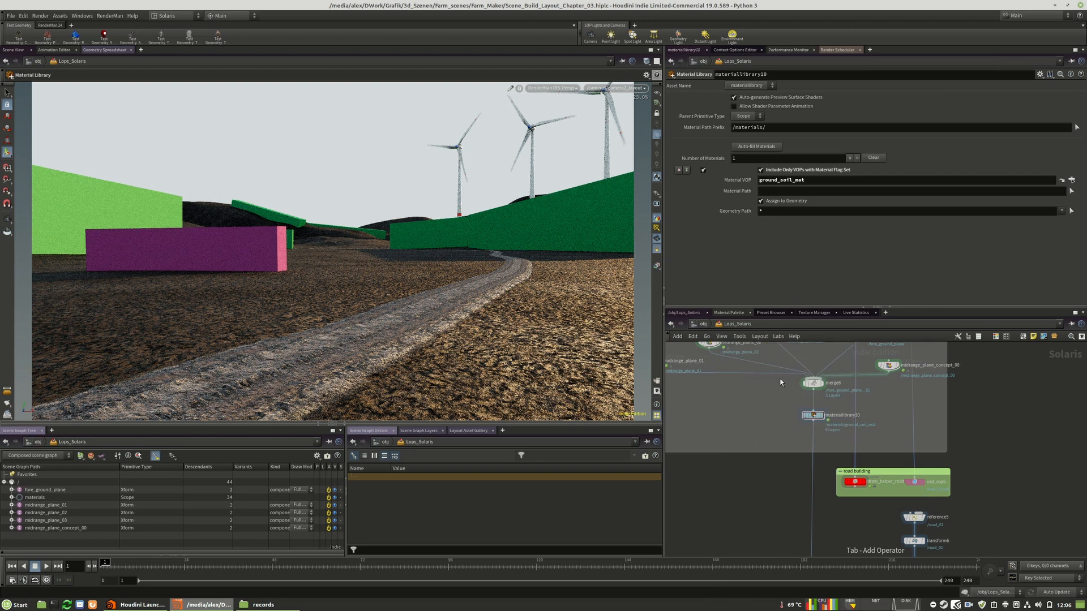
{"action": "left_click", "coordinate": [813, 436]}
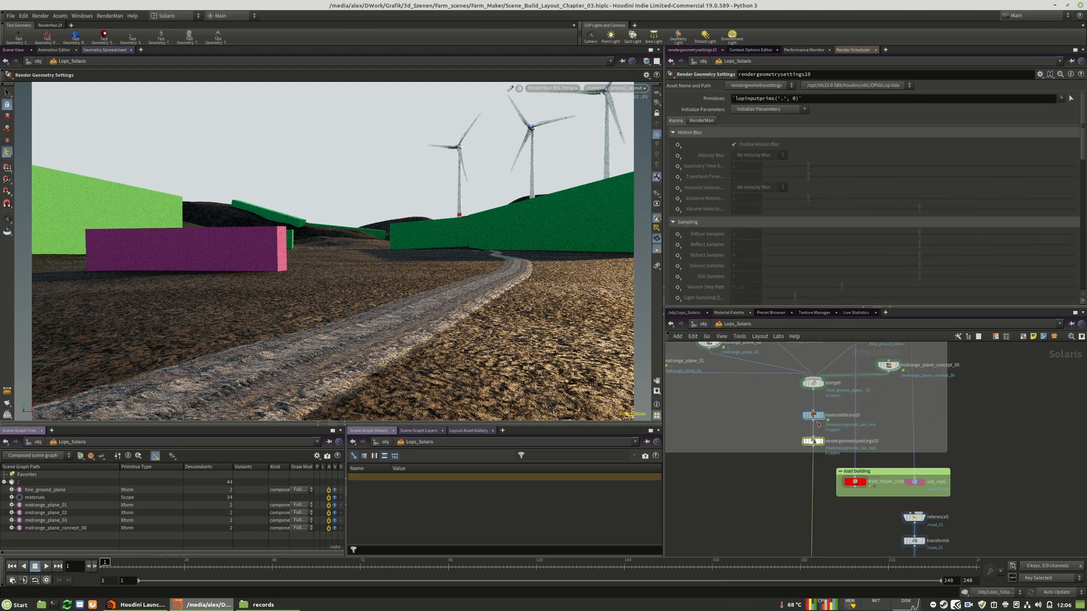
Set the Primitives pattern of the rendergeometrysettings10 node to *
{"action": "left_click_drag", "start_coordinate": [826, 100], "coordinate": [700, 102]}
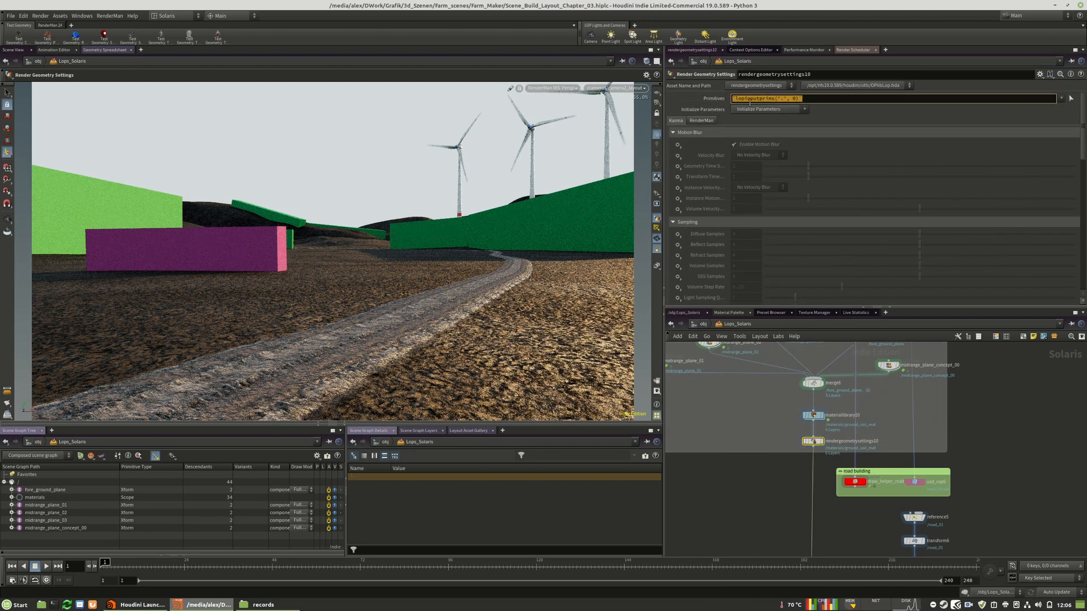
{"action": "type", "text": "*"}
{"action": "key", "text": "Return"}
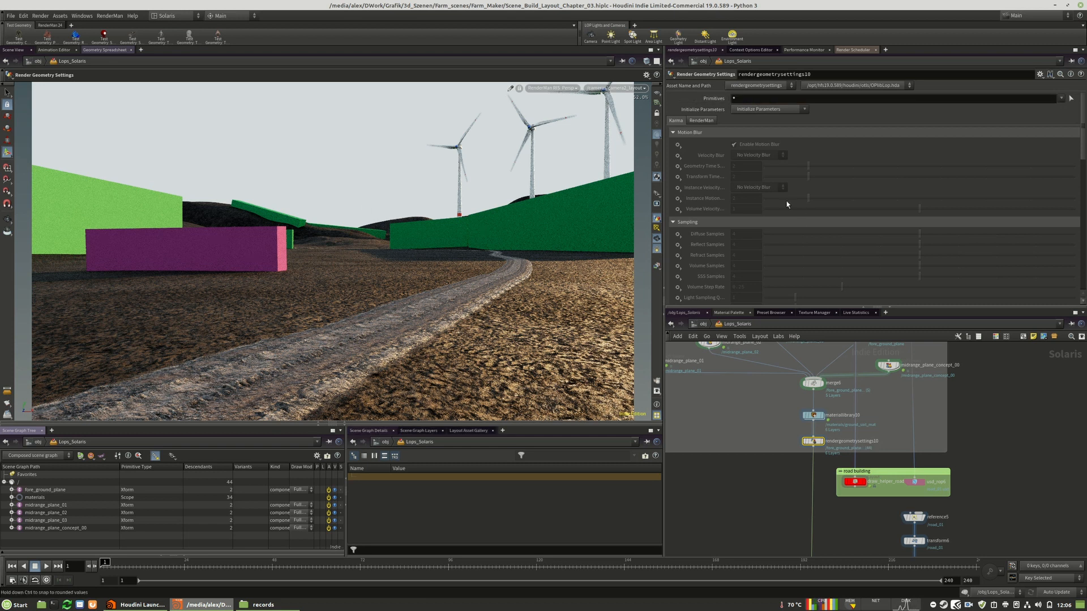
Activate Enable Displacement in the RenderMan prototype shading attributes of rendergeometrysettings10
{"action": "left_click", "coordinate": [693, 122]}
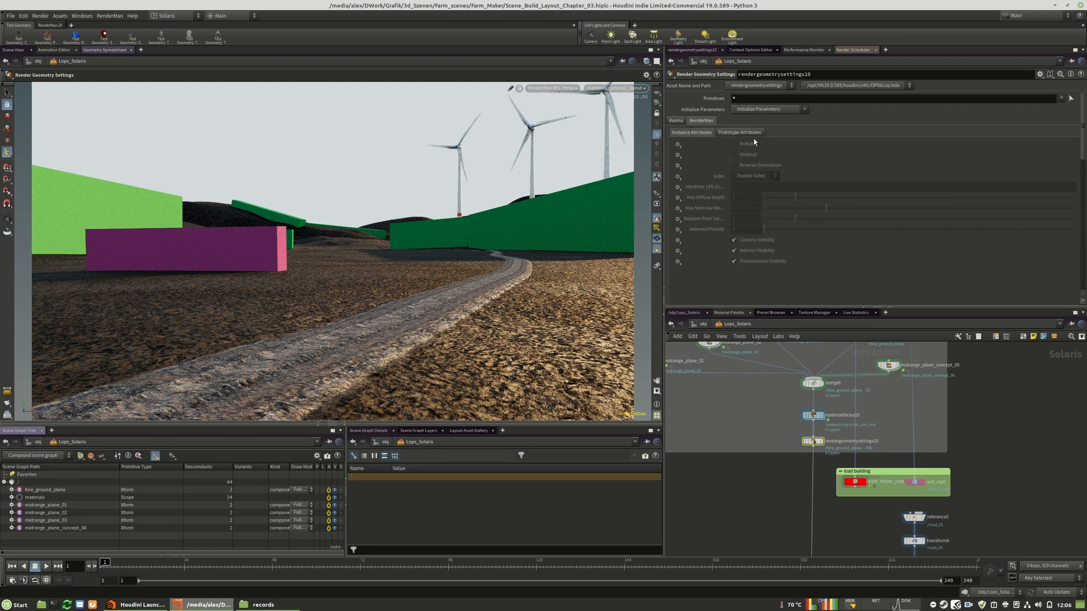
{"action": "left_click", "coordinate": [733, 135]}
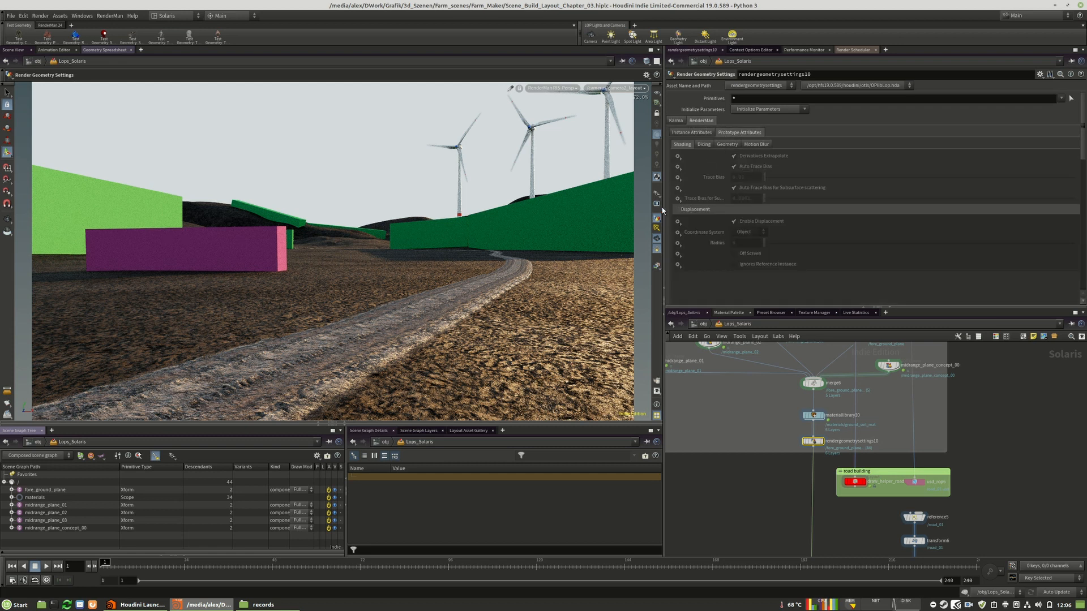
{"action": "left_click", "coordinate": [678, 222]}
{"action": "left_click", "coordinate": [698, 231]}
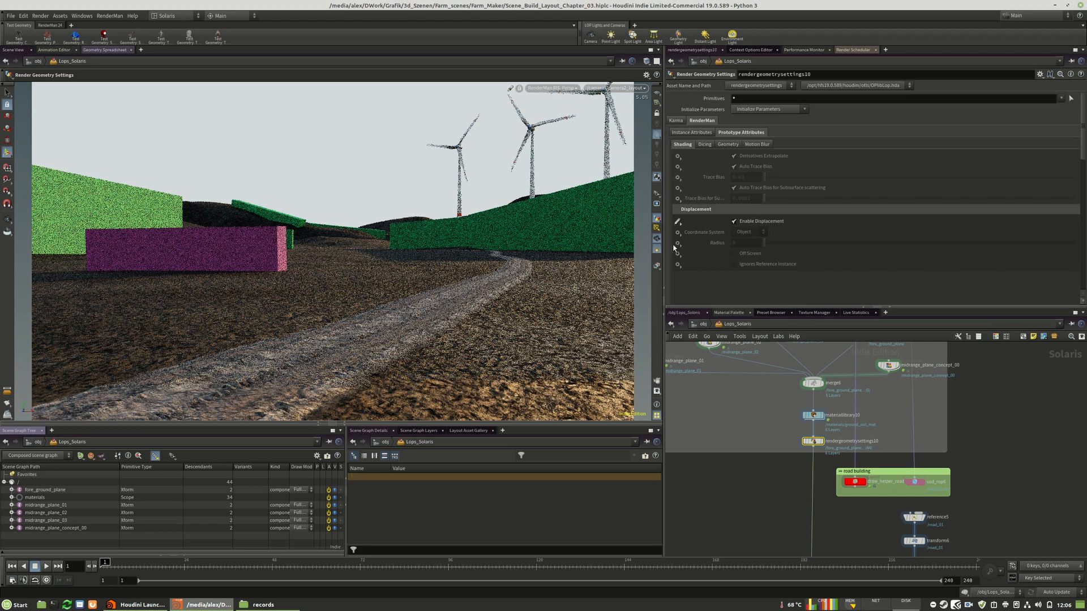
Activate the RenderMan displacement Radius on rendergeometrysettings10, set it to 0.5 and refresh the viewport render
{"action": "left_click", "coordinate": [678, 244]}
{"action": "left_click", "coordinate": [698, 251]}
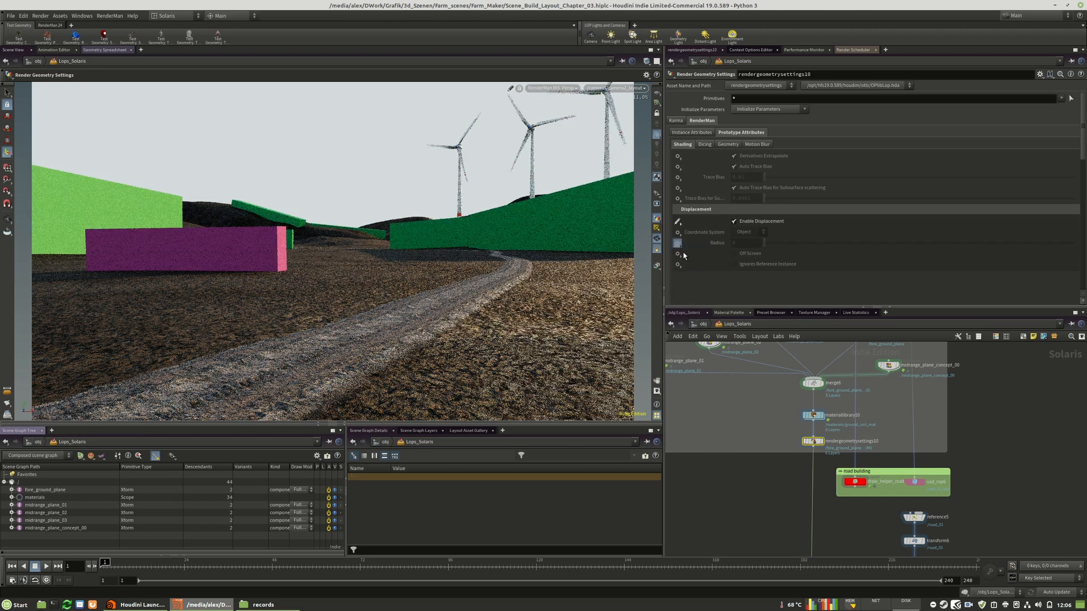
{"action": "left_click", "coordinate": [734, 244]}
{"action": "type", "text": "1"}
{"action": "key", "text": "Return"}
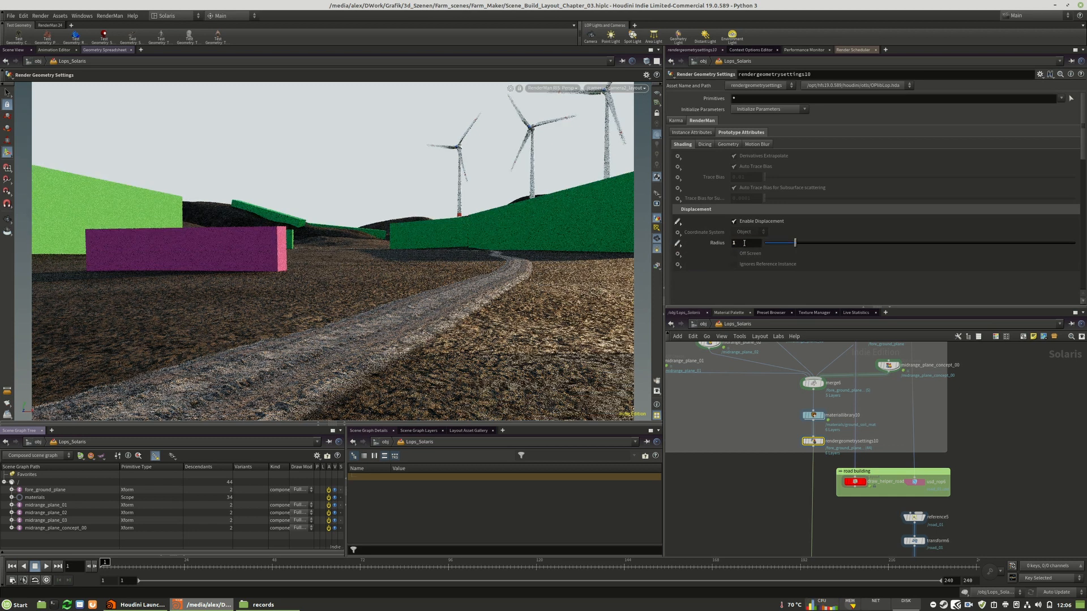
{"action": "left_click", "coordinate": [739, 245]}
{"action": "type", "text": "."}
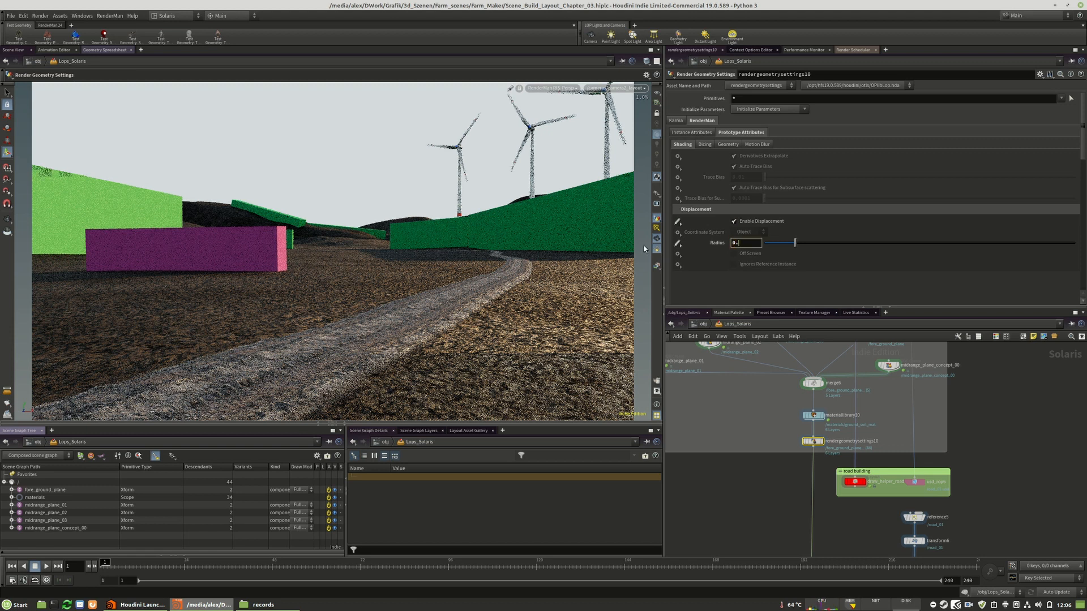
{"action": "type", "text": "5"}
{"action": "key", "text": "Return"}
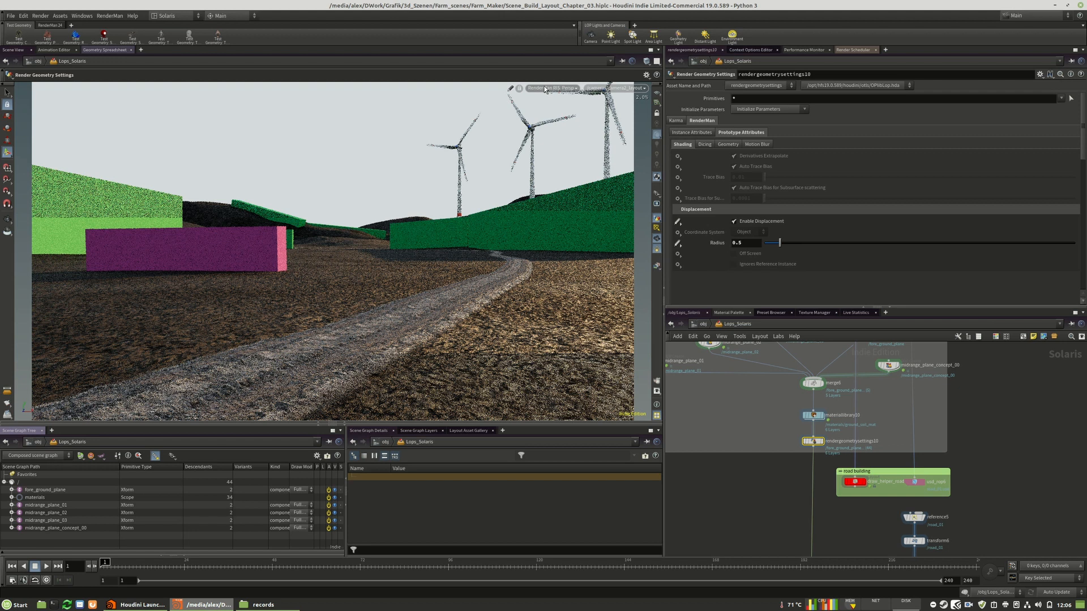
{"action": "left_click", "coordinate": [552, 87]}
{"action": "left_click", "coordinate": [553, 209]}
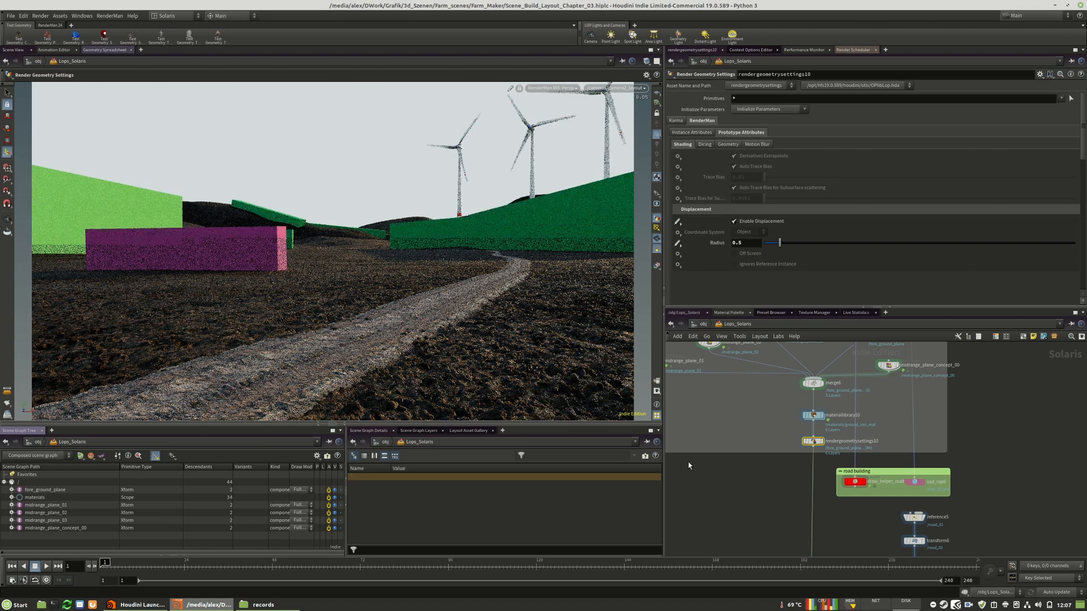
Set the Stops of the _exposure_ node in materiallibrary10's ground_soil_mat to 1
{"action": "middle_click_drag", "start_coordinate": [888, 414], "coordinate": [919, 465]}
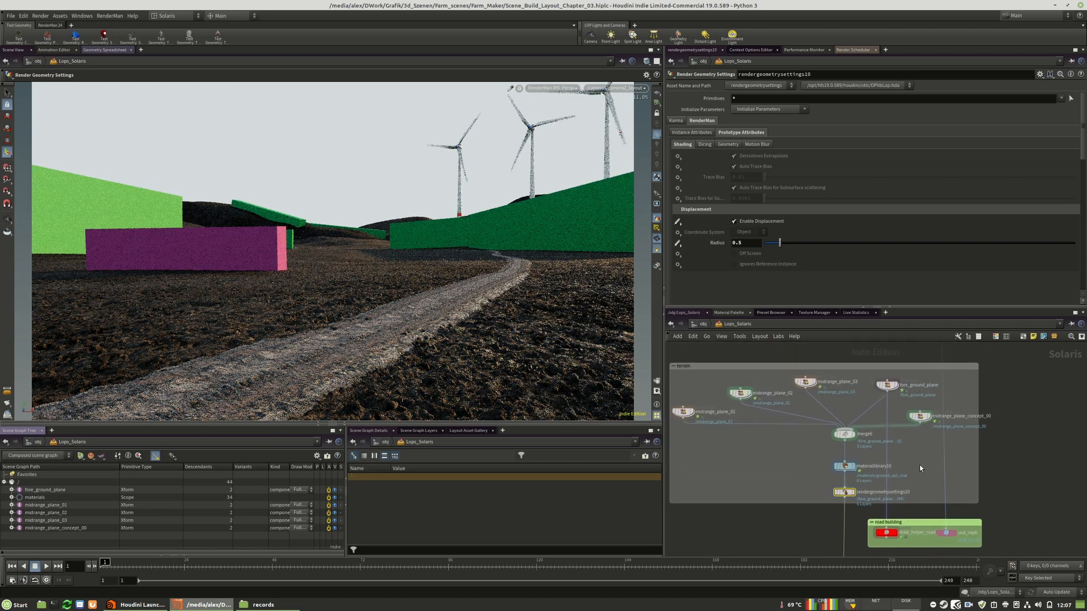
{"action": "double_click", "coordinate": [845, 468]}
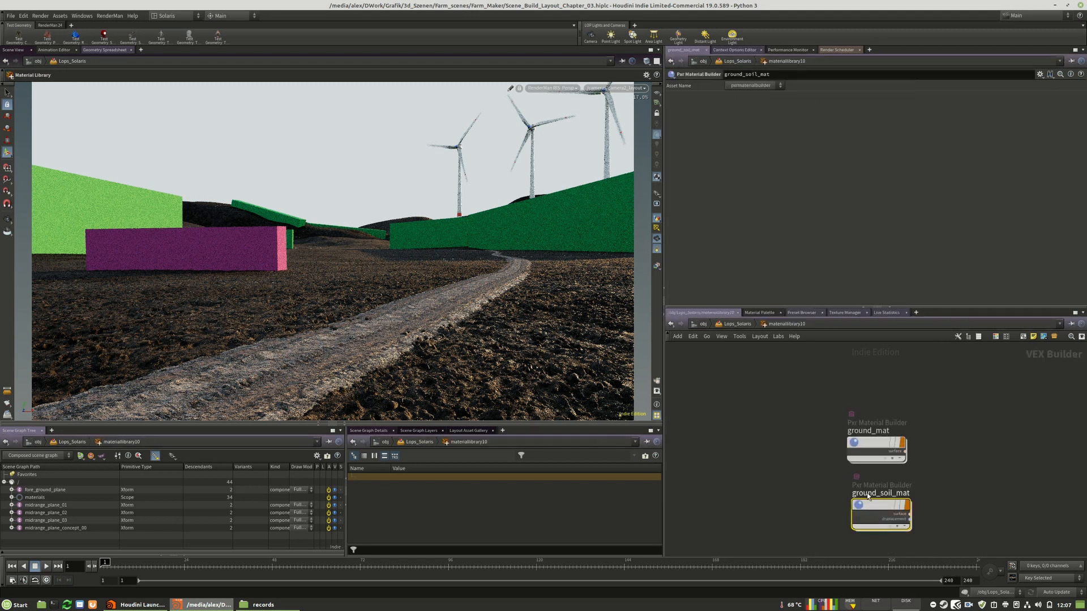
{"action": "scroll", "coordinate": [875, 511], "scroll_direction": "down", "scroll_amount": 8}
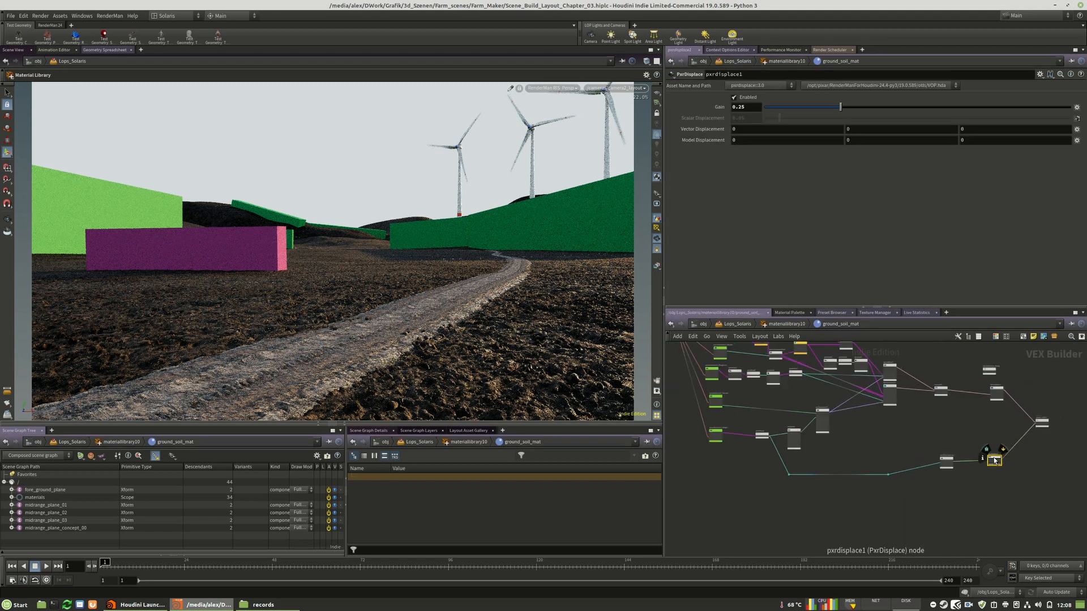
{"action": "scroll", "coordinate": [849, 418], "scroll_direction": "up", "scroll_amount": 6}
{"action": "left_click", "coordinate": [772, 403]}
{"action": "left_click", "coordinate": [740, 109]}
{"action": "type", "text": "1"}
{"action": "key", "text": "Return"}
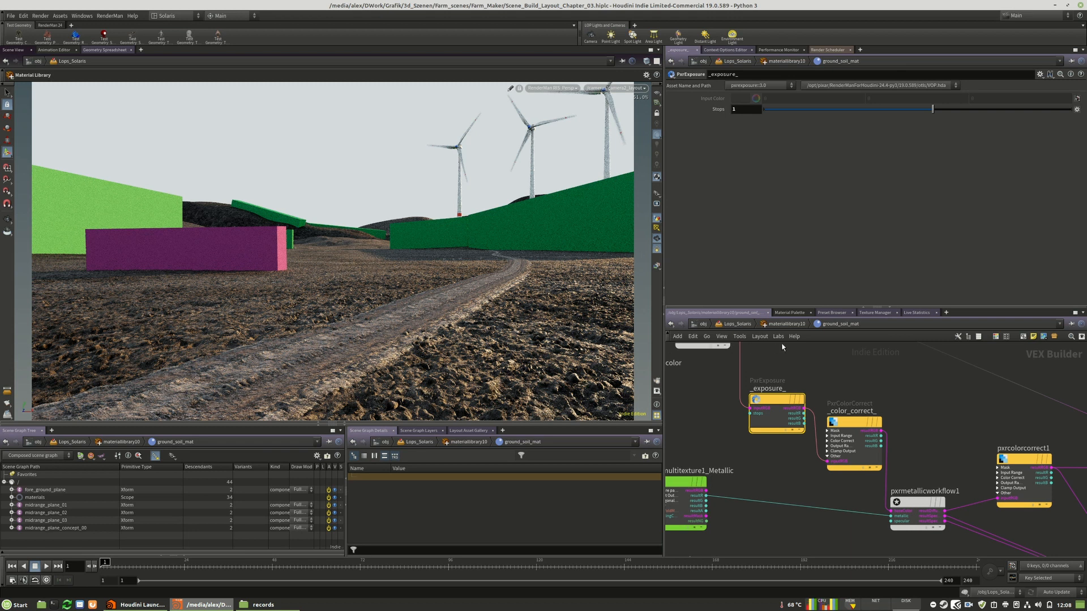
Go back to Lops_Solaris, enter the road branch's editmaterial1 network and select its _exposure_ node
{"action": "left_click", "coordinate": [780, 325]}
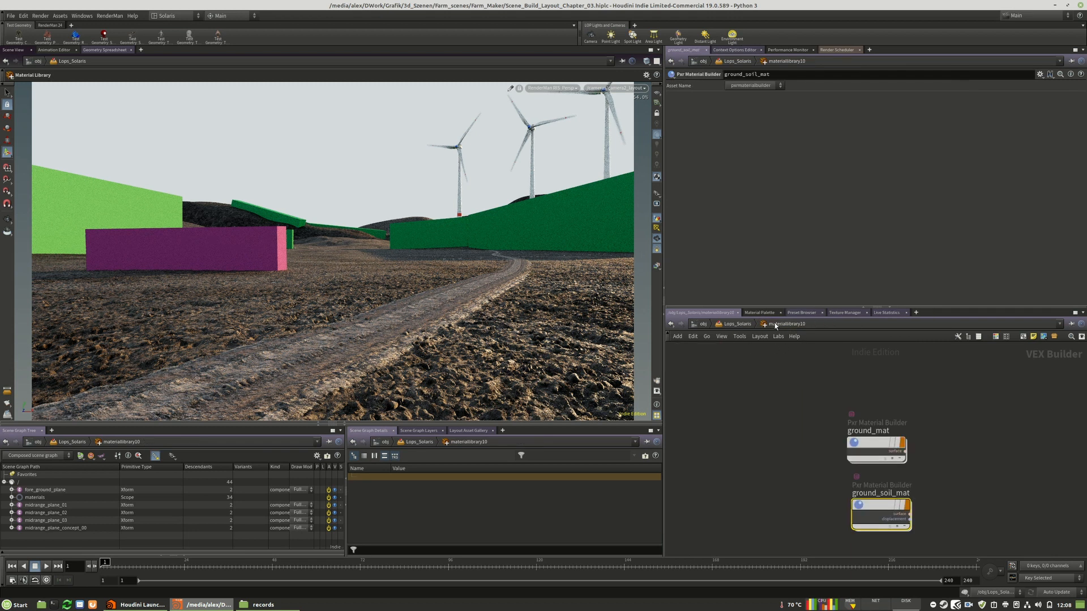
{"action": "left_click", "coordinate": [740, 325]}
{"action": "scroll", "coordinate": [783, 406], "scroll_direction": "down", "scroll_amount": 7}
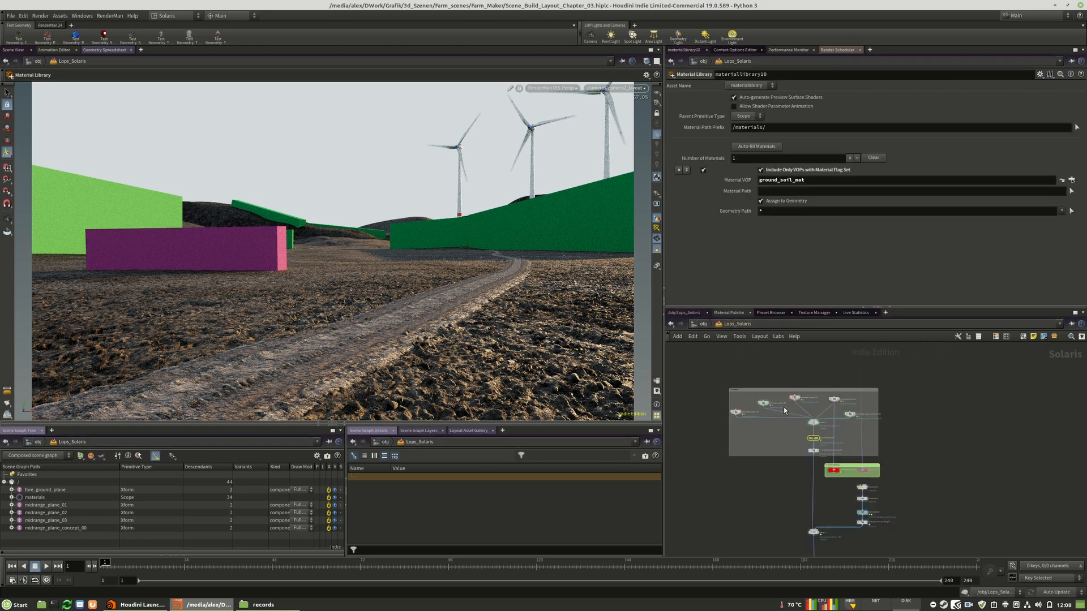
{"action": "scroll", "coordinate": [806, 451], "scroll_direction": "up", "scroll_amount": 9}
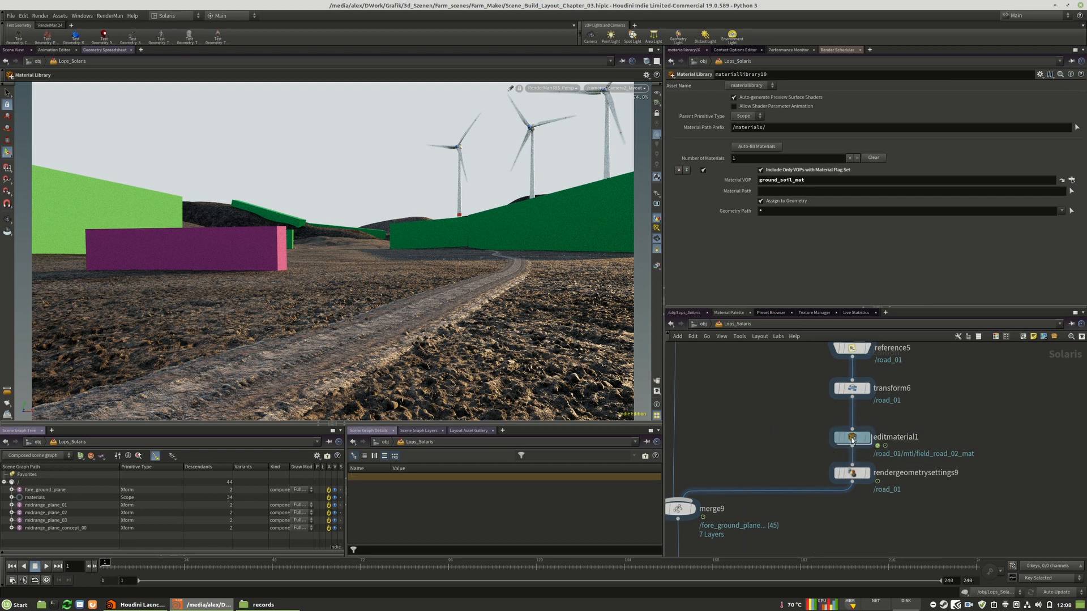
{"action": "double_click", "coordinate": [849, 438]}
{"action": "scroll", "coordinate": [898, 501], "scroll_direction": "up", "scroll_amount": 8}
{"action": "middle_click_drag", "start_coordinate": [898, 501], "coordinate": [978, 502]}
{"action": "left_click_drag", "start_coordinate": [892, 373], "coordinate": [795, 435]}
{"action": "key", "text": "c"}
{"action": "left_click", "coordinate": [1049, 509]}
{"action": "left_click", "coordinate": [791, 426]}
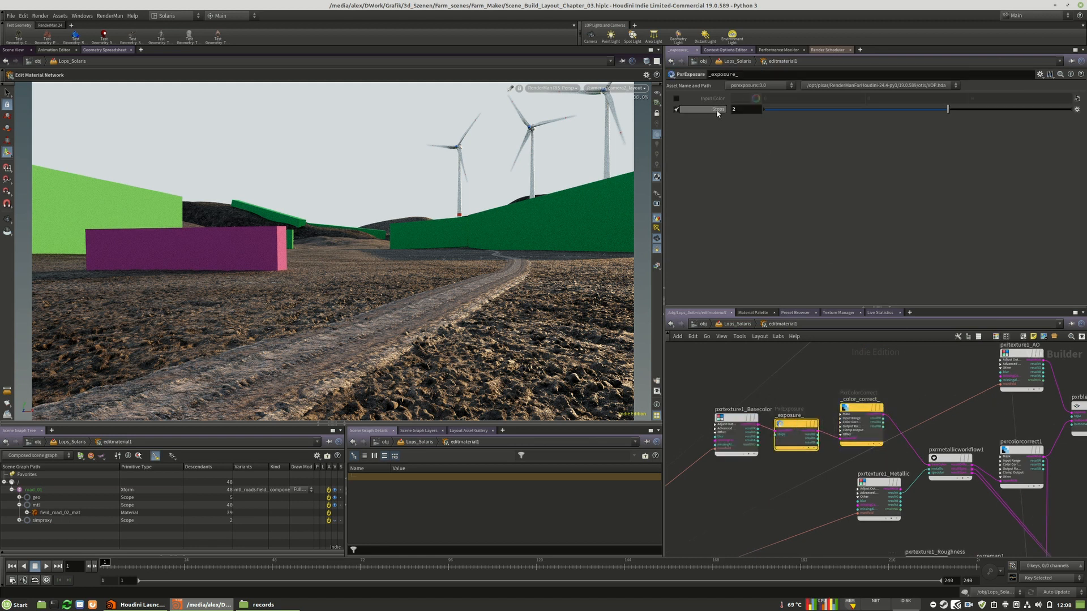
Try Stops values of 1 and 1.5 on the road material's _exposure_ node
{"action": "left_click_drag", "start_coordinate": [747, 110], "coordinate": [732, 123]}
{"action": "type", "text": "1"}
{"action": "key", "text": "Return"}
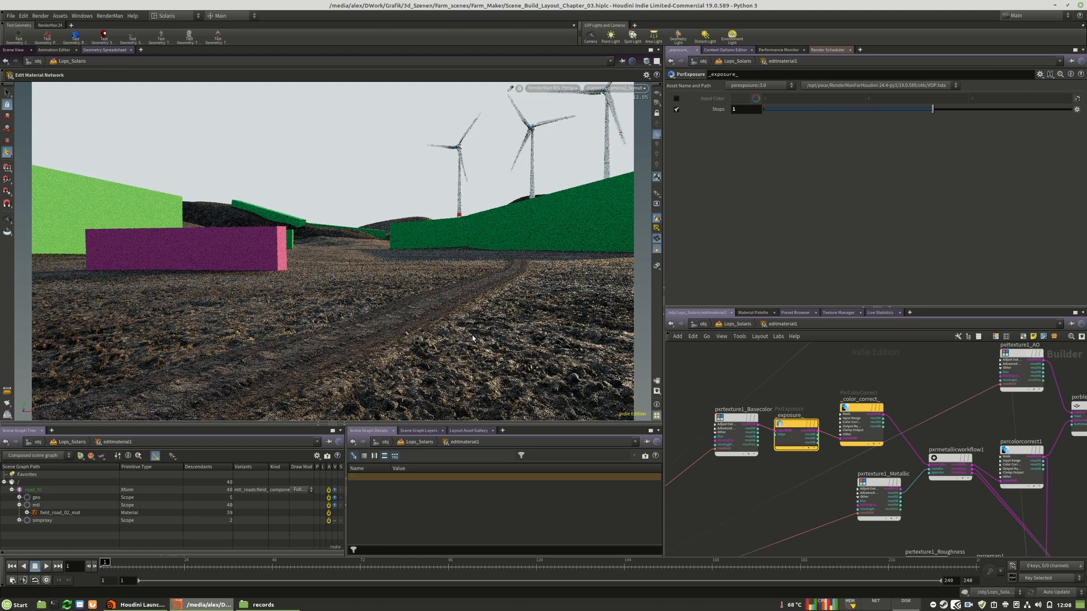
{"action": "left_click", "coordinate": [746, 108]}
{"action": "type", "text": ".5"}
{"action": "key", "text": "Return"}
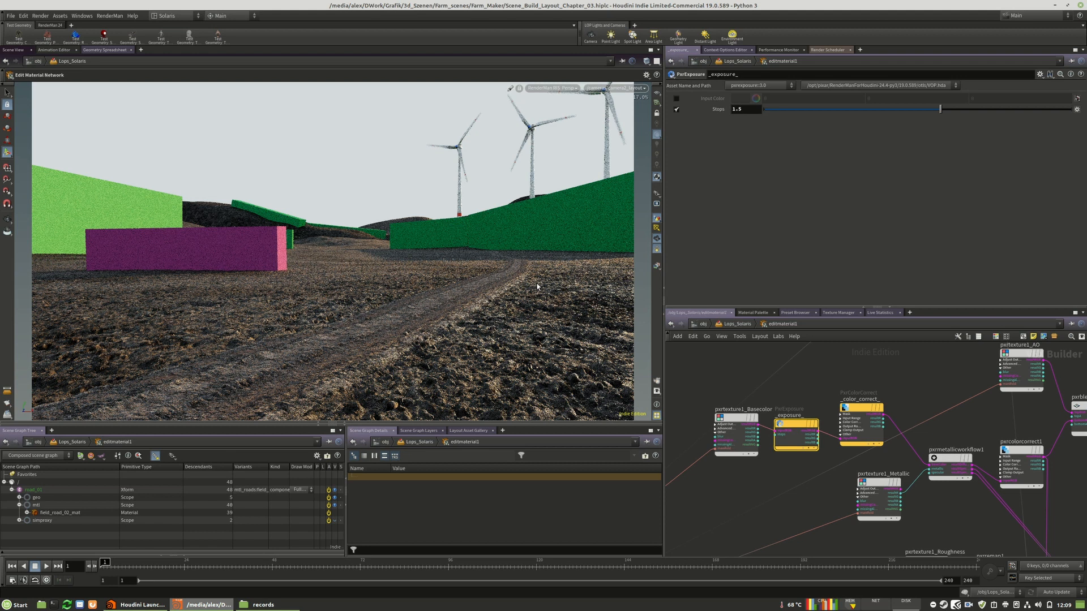
Set the Stops of the road material's _exposure_ node to 1.25
{"action": "double_click", "coordinate": [739, 109]}
{"action": "type", "text": "25"}
{"action": "key", "text": "Return"}
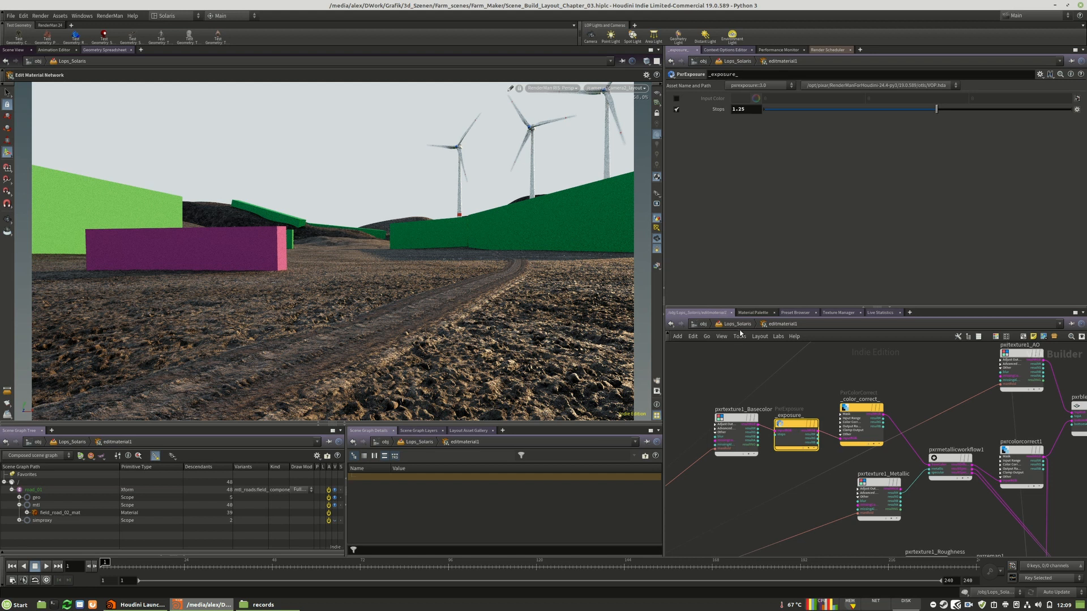
Return to Lops_Solaris and add a Switch node between the forest branch and merge1
{"action": "left_click", "coordinate": [718, 325]}
{"action": "scroll", "coordinate": [948, 413], "scroll_direction": "down", "scroll_amount": 9}
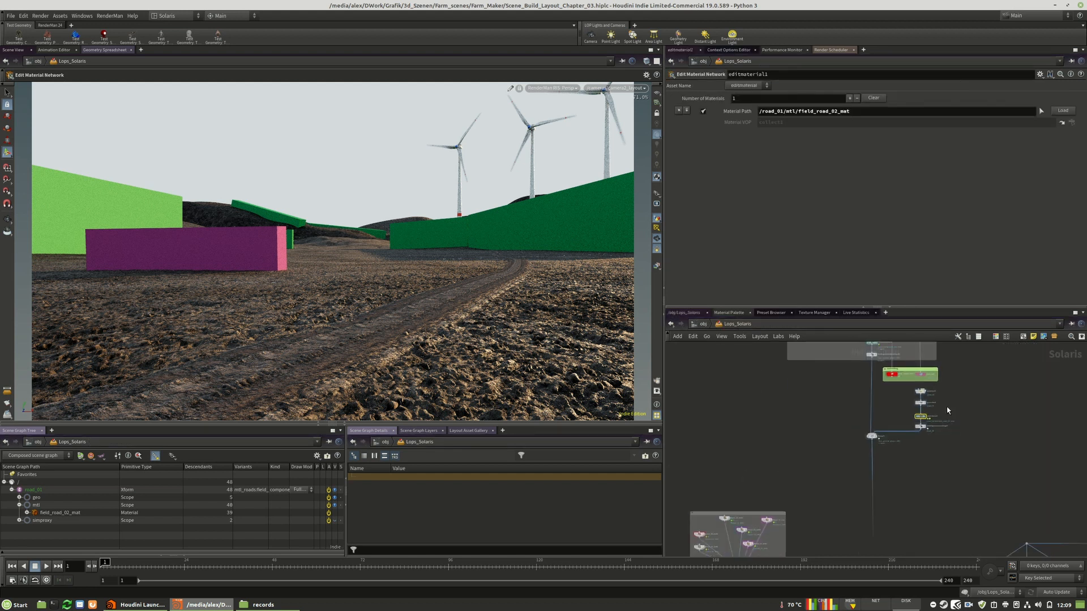
{"action": "scroll", "coordinate": [840, 505], "scroll_direction": "up", "scroll_amount": 6}
{"action": "middle_click_drag", "start_coordinate": [840, 506], "coordinate": [858, 460]}
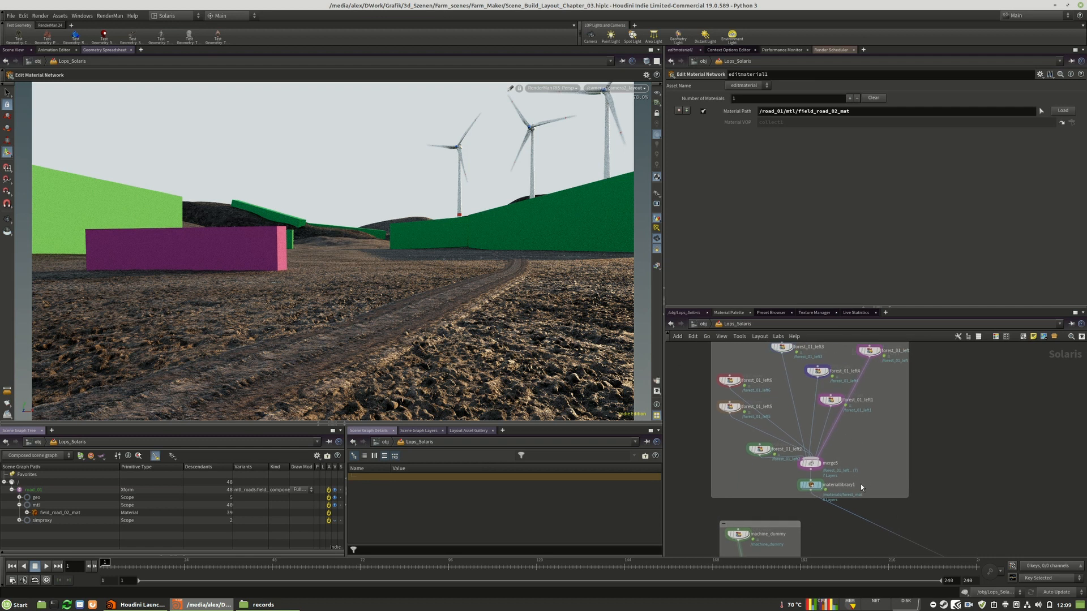
{"action": "scroll", "coordinate": [864, 468], "scroll_direction": "down", "scroll_amount": 3}
{"action": "middle_click_drag", "start_coordinate": [866, 463], "coordinate": [830, 426]}
{"action": "scroll", "coordinate": [877, 488], "scroll_direction": "up", "scroll_amount": 2}
{"action": "middle_click_drag", "start_coordinate": [921, 479], "coordinate": [856, 459]}
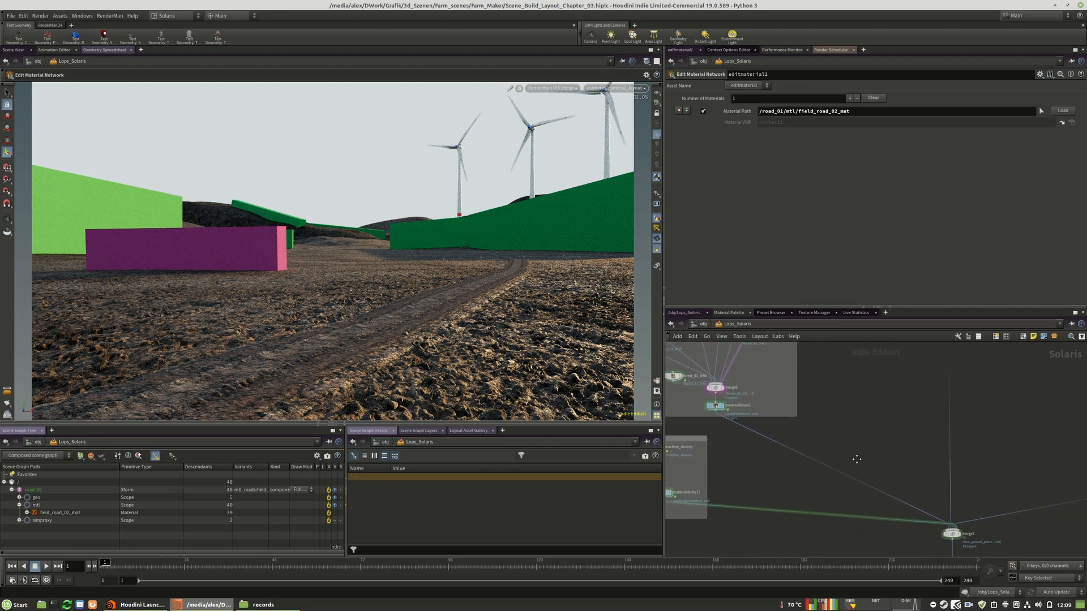
{"action": "key", "text": "Tab"}
{"action": "type", "text": "swi"}
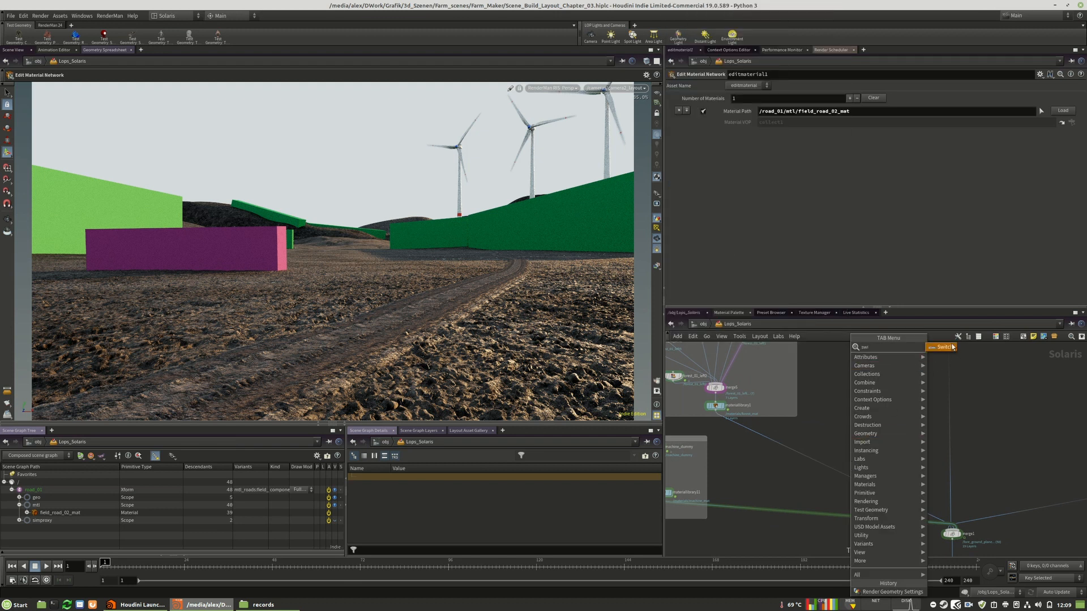
{"action": "left_click", "coordinate": [951, 347]}
{"action": "left_click", "coordinate": [845, 450]}
Add a Null node just above the new switch1 node
{"action": "key", "text": "Tab"}
{"action": "type", "text": "null"}
{"action": "left_click", "coordinate": [958, 341]}
{"action": "left_click", "coordinate": [860, 429]}
{"action": "scroll", "coordinate": [847, 470], "scroll_direction": "up", "scroll_amount": 3}
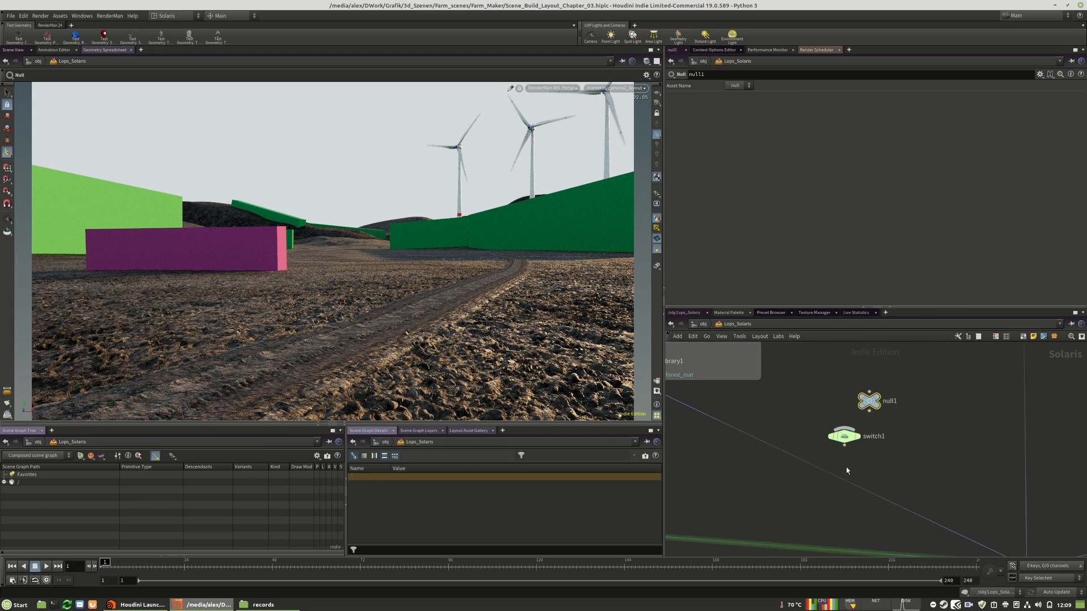
Wire the forest's materiallibrary1 as first and the null as second input of switch1, and route switch1 into merge1
{"action": "middle_click_drag", "start_coordinate": [846, 470], "coordinate": [914, 498]}
{"action": "left_click", "coordinate": [687, 397]}
{"action": "left_click_drag", "start_coordinate": [884, 444], "coordinate": [909, 454]}
{"action": "middle_click_drag", "start_coordinate": [1004, 475], "coordinate": [961, 475]}
{"action": "left_click_drag", "start_coordinate": [893, 440], "coordinate": [873, 455]}
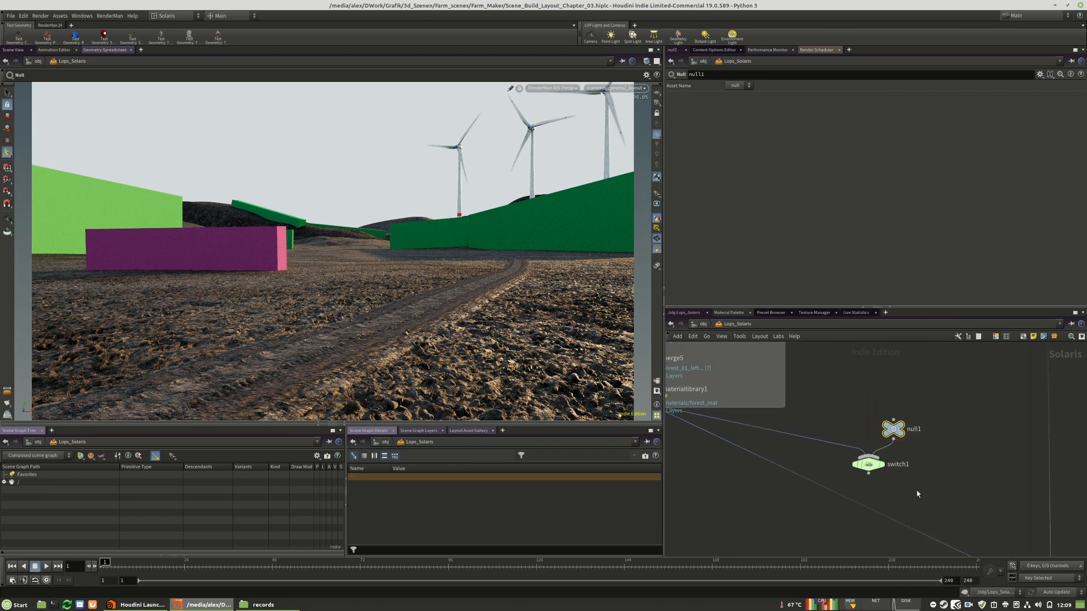
{"action": "middle_click_drag", "start_coordinate": [918, 495], "coordinate": [936, 437]}
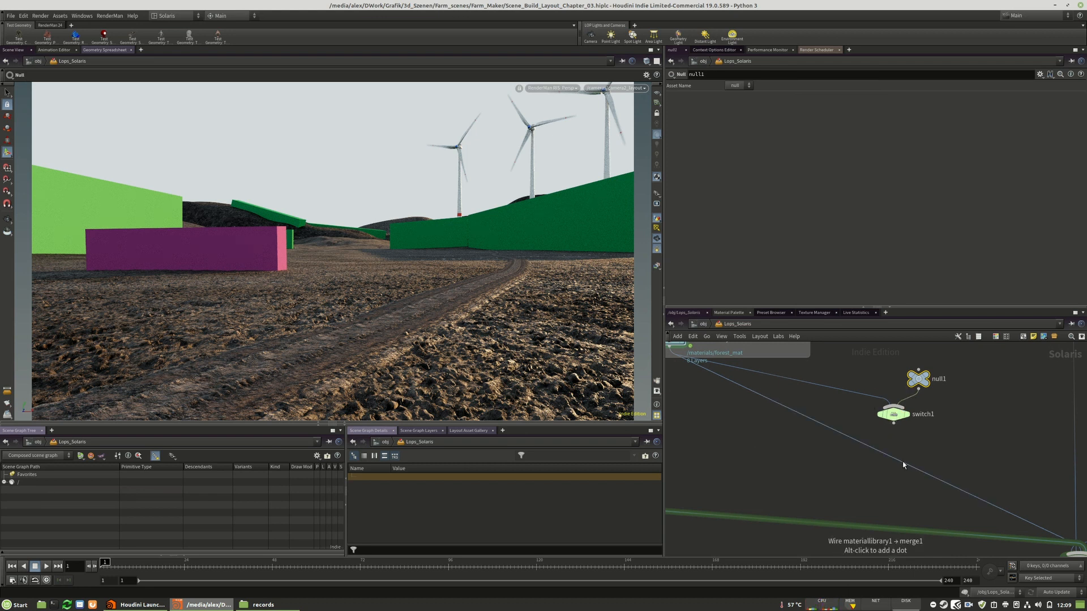
{"action": "left_click_drag", "start_coordinate": [893, 414], "coordinate": [785, 451]}
Rename the null node feeding switch1 as empty
{"action": "left_click_drag", "start_coordinate": [920, 377], "coordinate": [778, 405]}
{"action": "left_click", "coordinate": [910, 400]}
{"action": "type", "text": "empty"}
{"action": "key", "text": "Return"}
{"action": "middle_click_drag", "start_coordinate": [905, 441], "coordinate": [951, 446]}
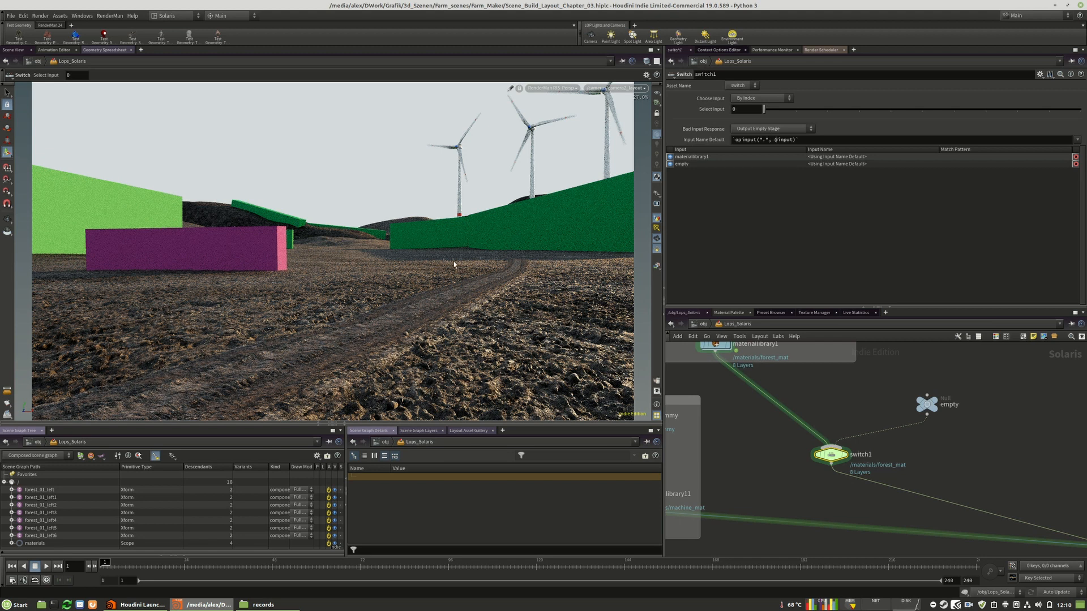
Set switch1's Select Input to 1 to preview the scene without the forest blocks, and return it to 0
{"action": "left_click", "coordinate": [789, 110]}
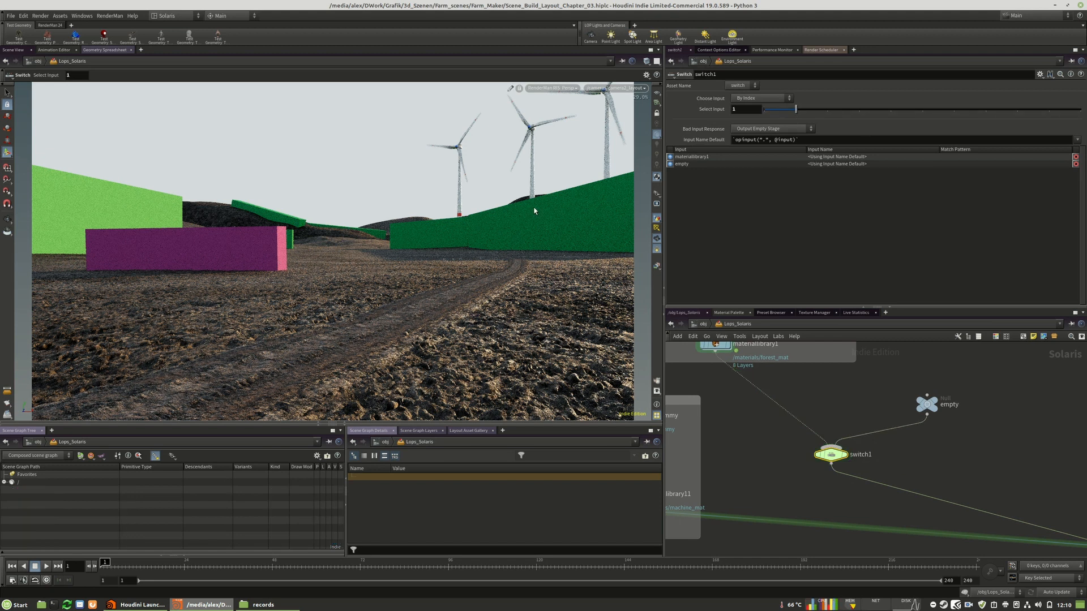
{"action": "mouse_move", "coordinate": [831, 463]}
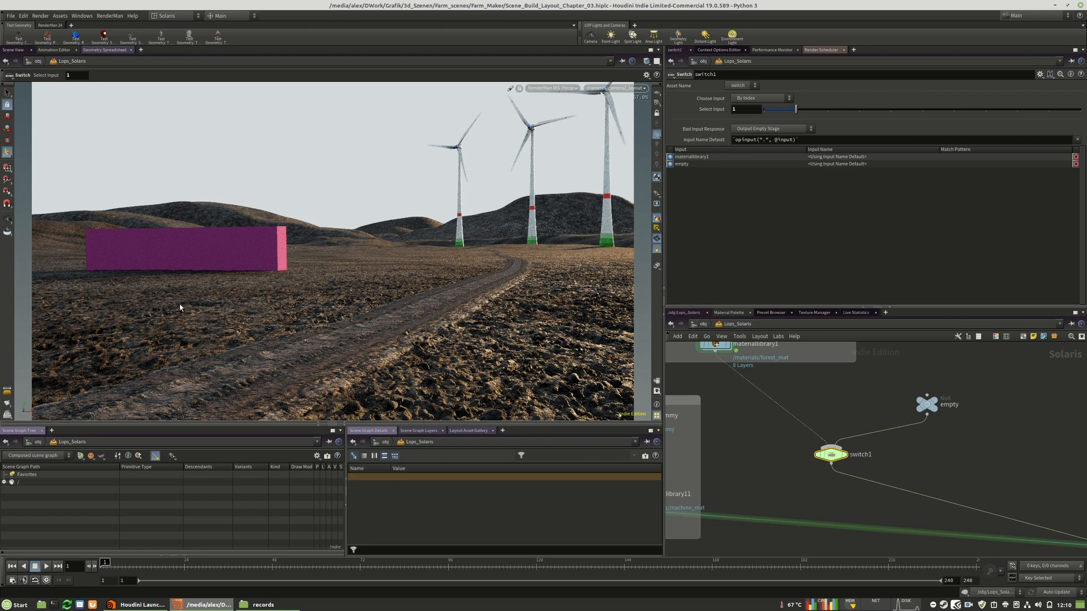
{"action": "left_click", "coordinate": [743, 111]}
{"action": "type", "text": "0"}
{"action": "key", "text": "Return"}
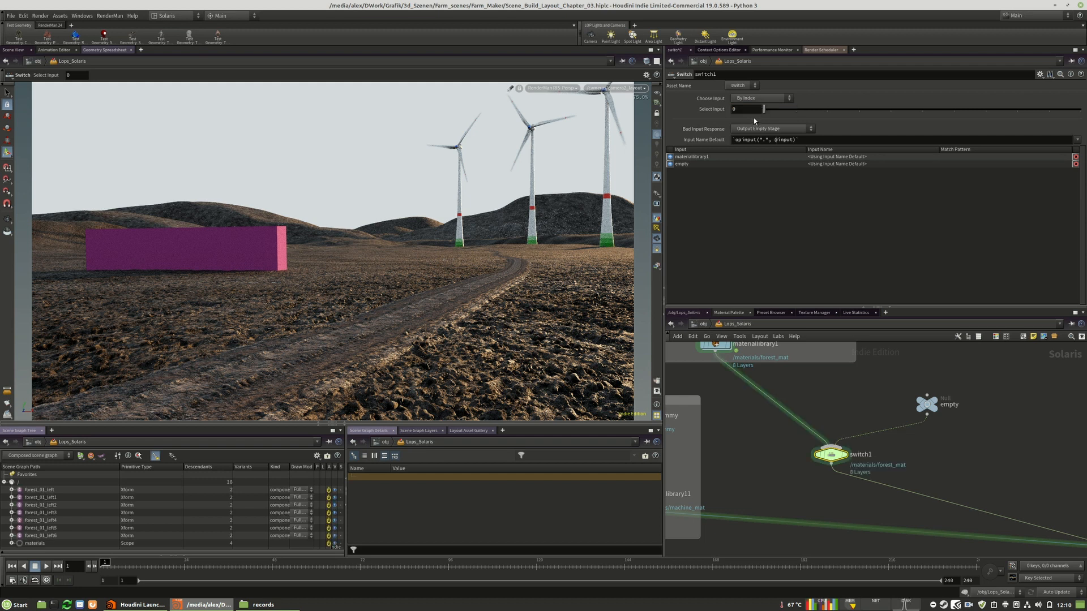
Move the empty null node closer to switch1
{"action": "scroll", "coordinate": [1019, 460], "scroll_direction": "down", "scroll_amount": 5}
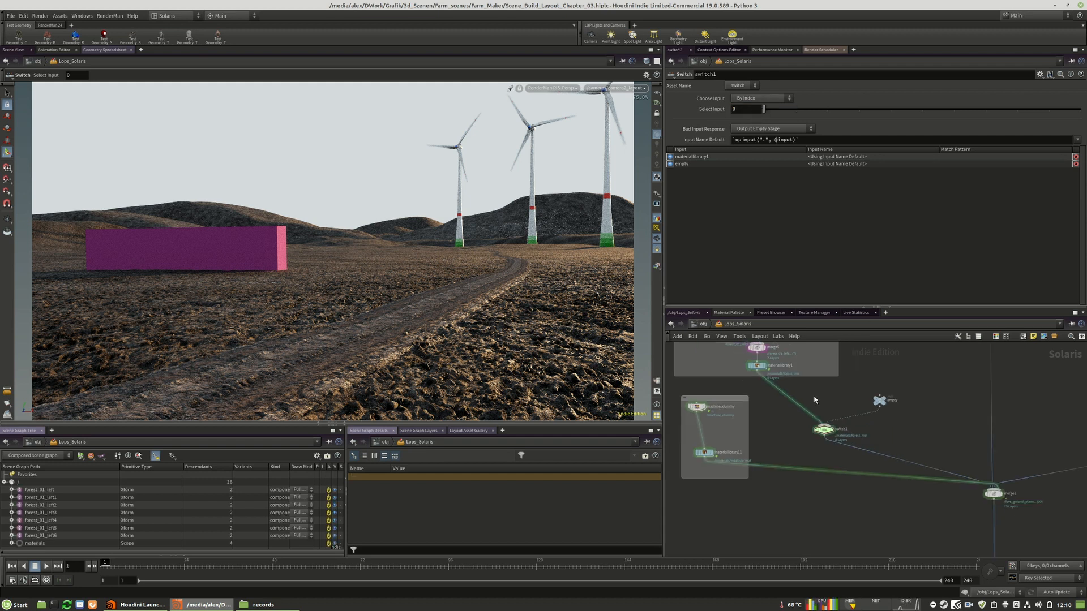
{"action": "scroll", "coordinate": [951, 456], "scroll_direction": "up", "scroll_amount": 4}
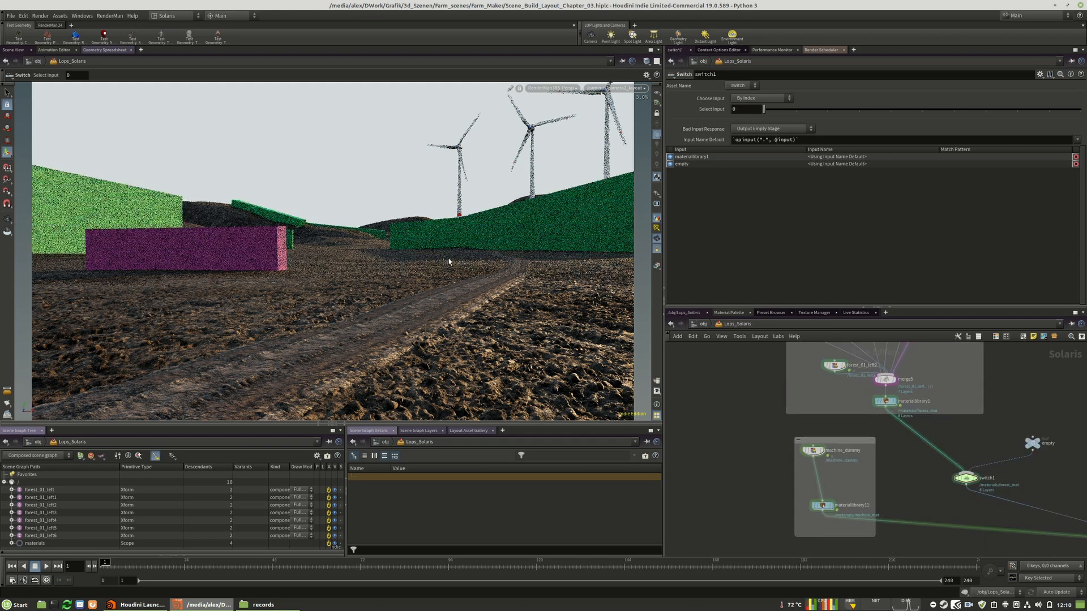
{"action": "middle_click_drag", "start_coordinate": [1023, 471], "coordinate": [903, 470]}
{"action": "left_click_drag", "start_coordinate": [959, 427], "coordinate": [865, 454]}
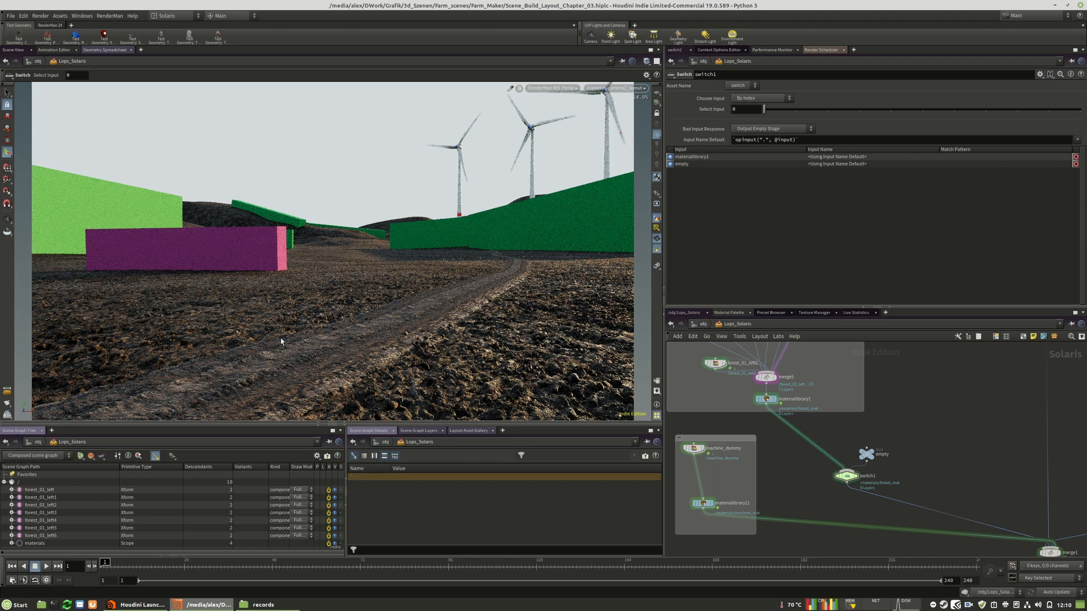
Switch the scene viewport's renderer to Houdini GL
{"action": "middle_click_drag", "start_coordinate": [925, 436], "coordinate": [982, 445]}
{"action": "left_click_drag", "start_coordinate": [872, 429], "coordinate": [708, 429]}
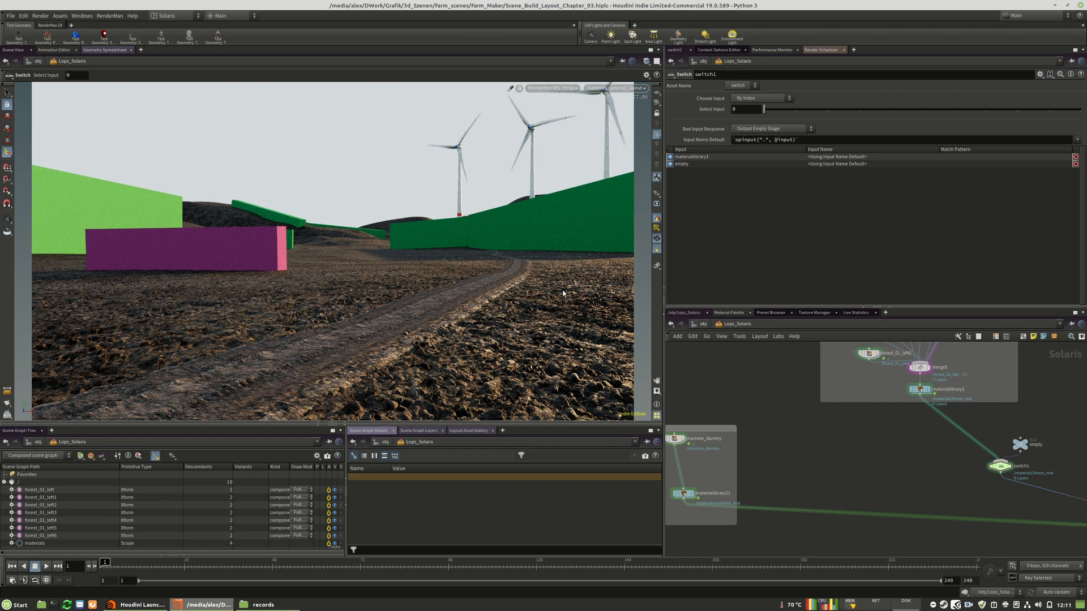
{"action": "left_click", "coordinate": [552, 88]}
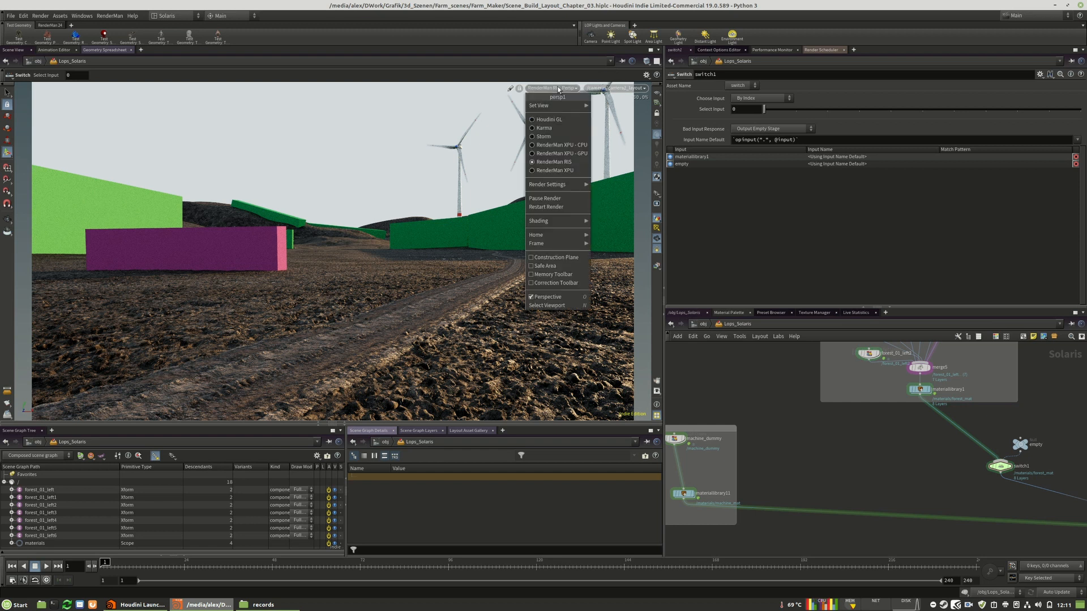
{"action": "left_click", "coordinate": [559, 120]}
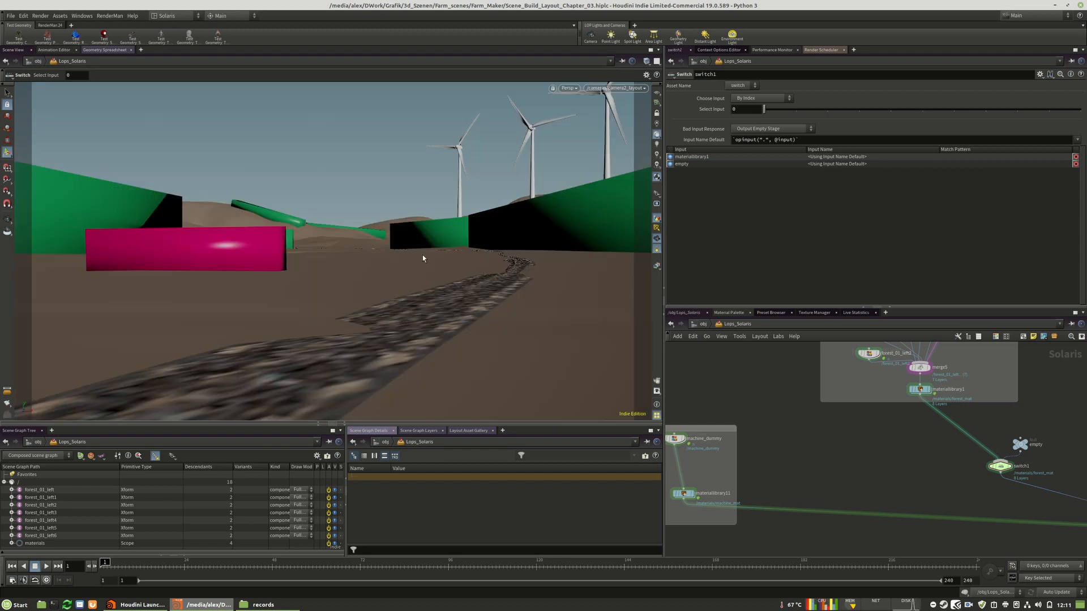
Save the scene under the new file name Scene_Build_Layout_Chapter_03_1.hiplc
{"action": "scroll", "coordinate": [883, 450], "scroll_direction": "down", "scroll_amount": 6}
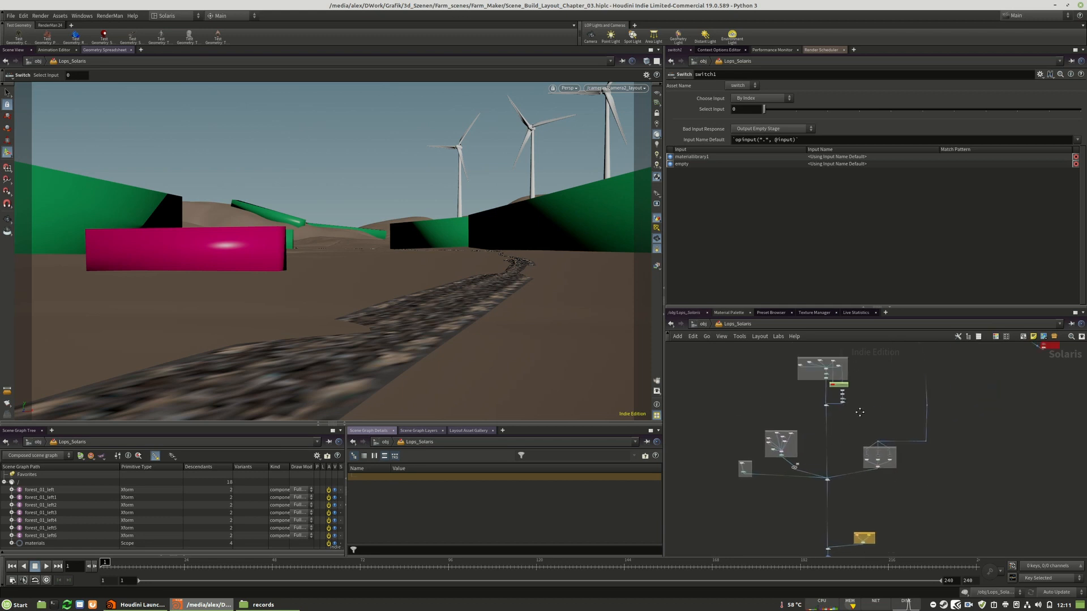
{"action": "middle_click_drag", "start_coordinate": [880, 450], "coordinate": [876, 479]}
{"action": "left_click", "coordinate": [10, 15]}
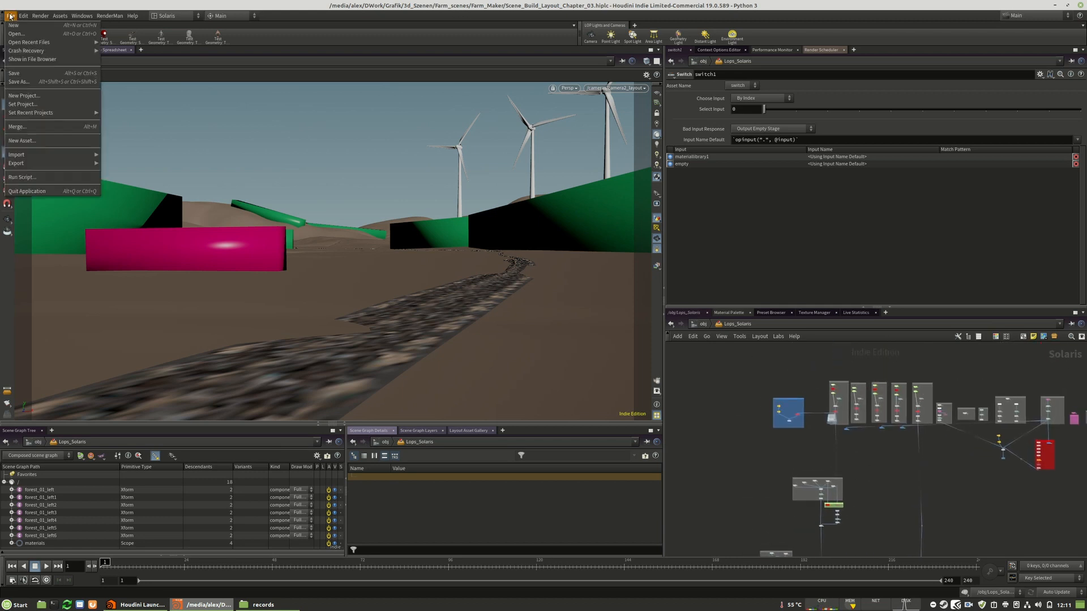
{"action": "left_click", "coordinate": [21, 83]}
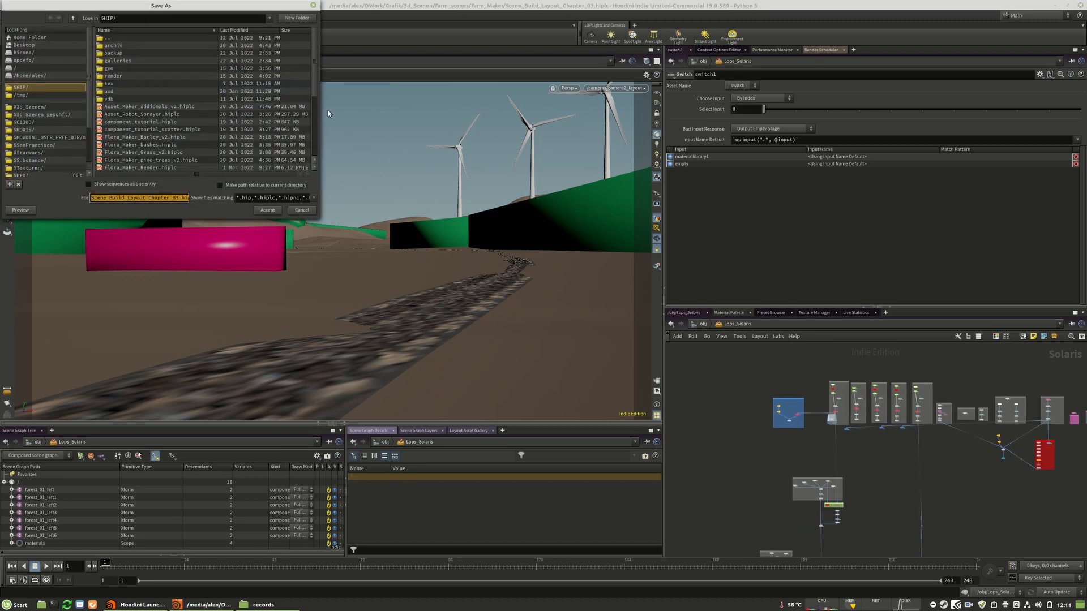
{"action": "left_click_drag", "start_coordinate": [177, 5], "coordinate": [535, 167]}
{"action": "scroll", "coordinate": [543, 313], "scroll_direction": "down", "scroll_amount": 5}
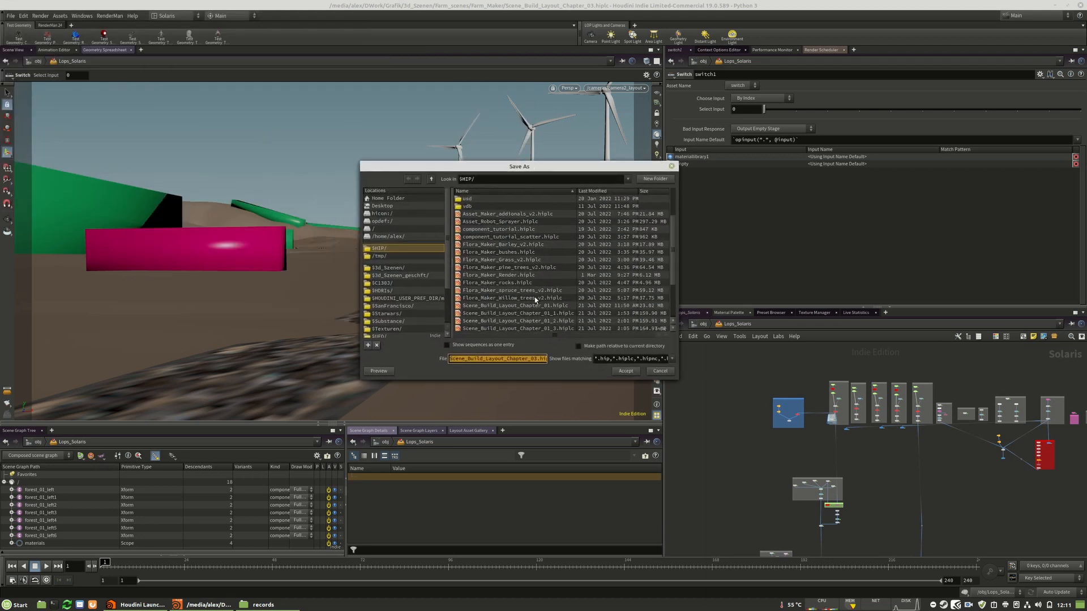
{"action": "left_click", "coordinate": [536, 358]}
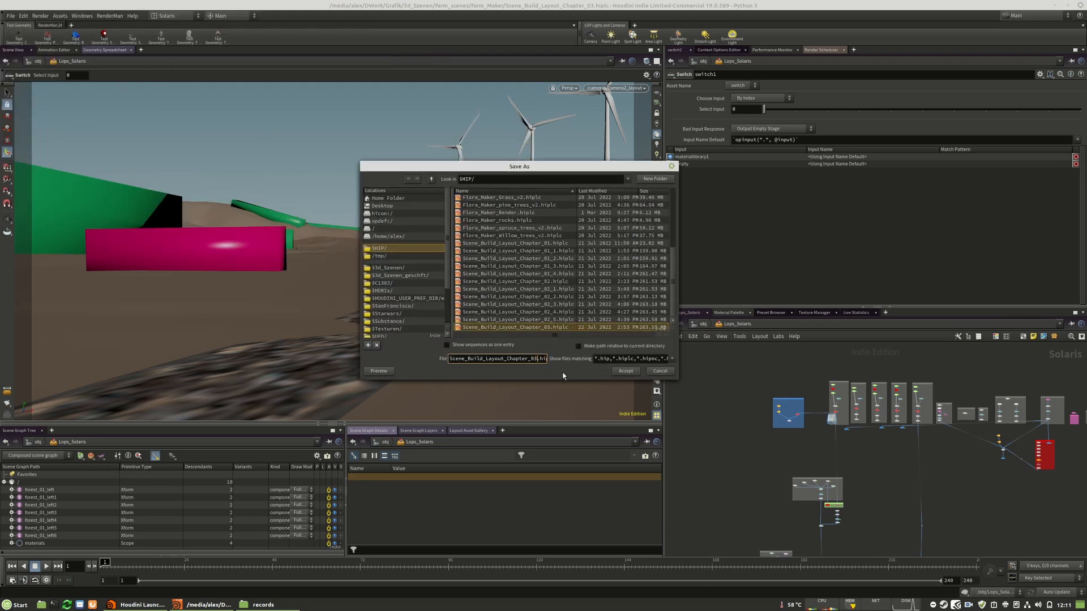
{"action": "key", "text": "Right"}
{"action": "left_click", "coordinate": [619, 372]}
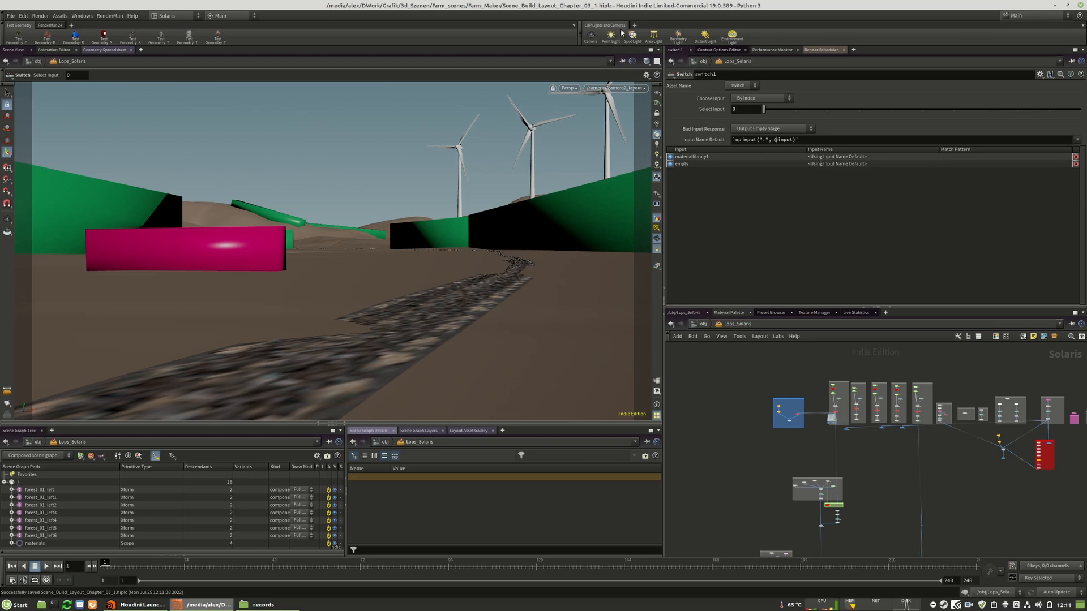
Examine the ground soil, farm fence and powerlines component networks and the draw helper nodes below them
{"action": "scroll", "coordinate": [828, 524], "scroll_direction": "up", "scroll_amount": 8}
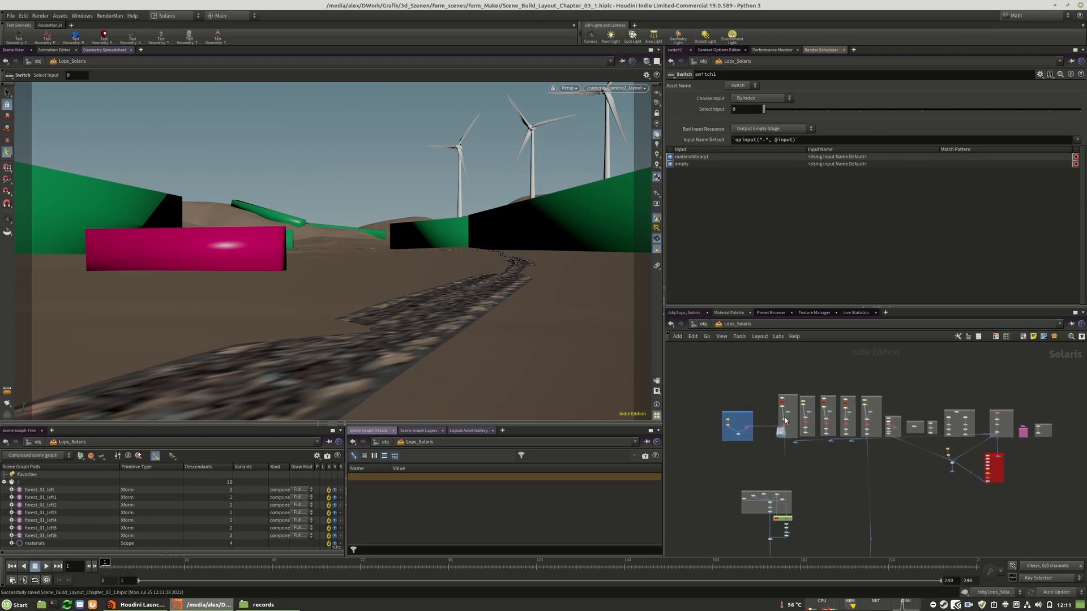
{"action": "scroll", "coordinate": [846, 462], "scroll_direction": "up", "scroll_amount": 6}
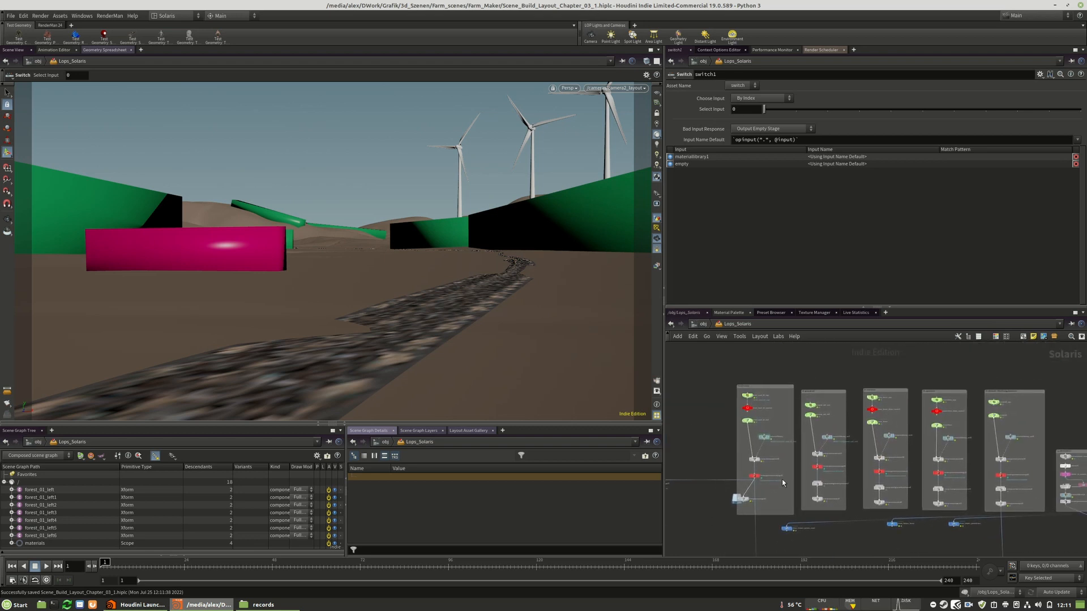
{"action": "scroll", "coordinate": [781, 369], "scroll_direction": "down", "scroll_amount": 4}
{"action": "scroll", "coordinate": [842, 367], "scroll_direction": "up", "scroll_amount": 5}
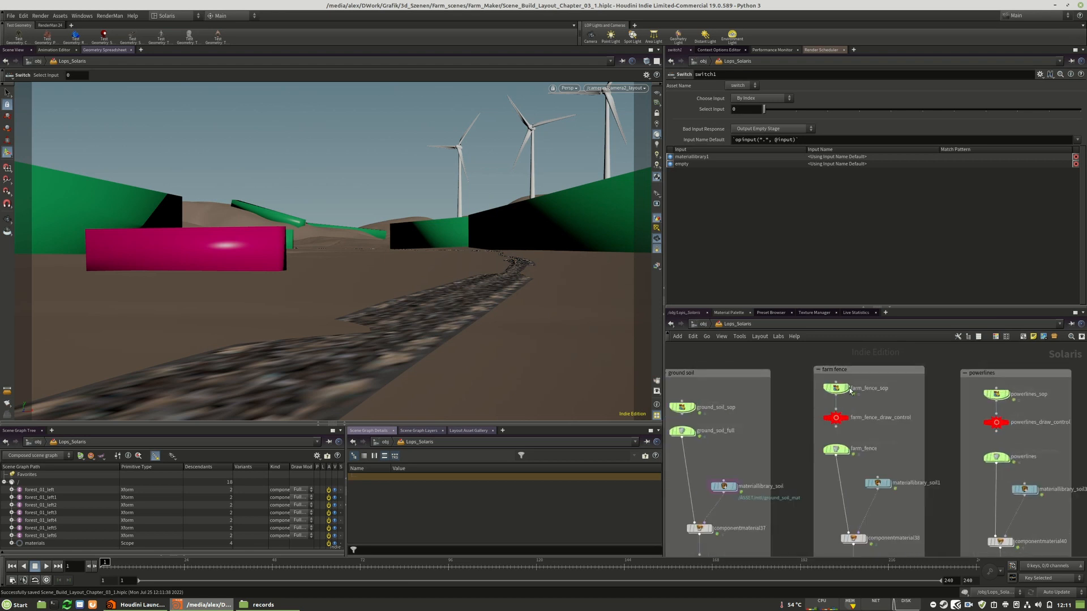
{"action": "scroll", "coordinate": [830, 366], "scroll_direction": "down", "scroll_amount": 3}
{"action": "scroll", "coordinate": [858, 449], "scroll_direction": "up", "scroll_amount": 1}
{"action": "scroll", "coordinate": [859, 449], "scroll_direction": "down", "scroll_amount": 3}
{"action": "scroll", "coordinate": [872, 506], "scroll_direction": "up", "scroll_amount": 7}
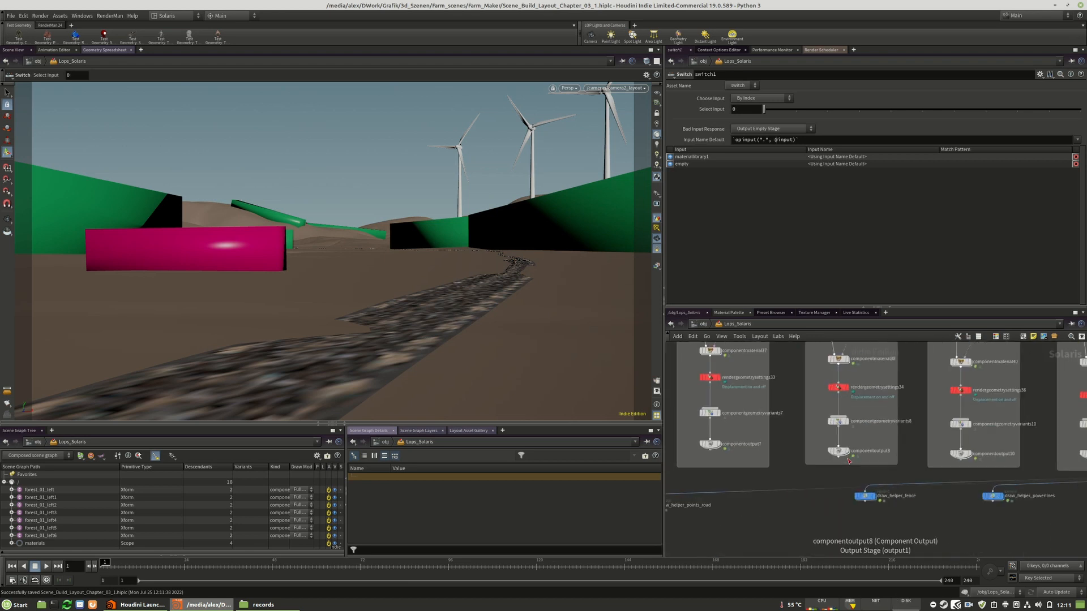
{"action": "left_click_drag", "start_coordinate": [871, 506], "coordinate": [892, 513]}
{"action": "scroll", "coordinate": [781, 409], "scroll_direction": "down", "scroll_amount": 6}
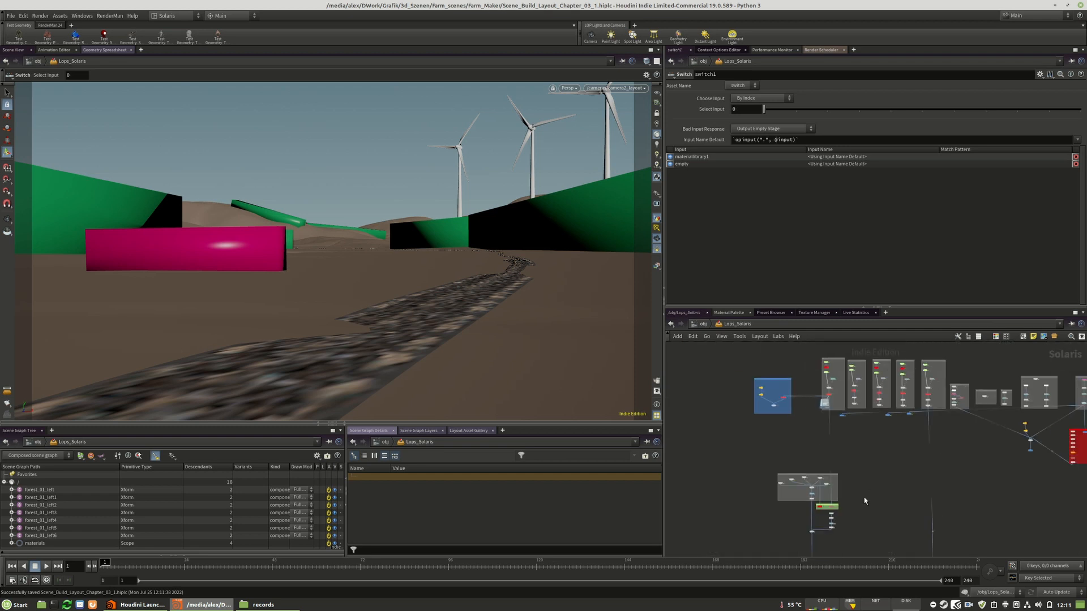
Add a Layout node in the empty network area beside the road building box
{"action": "scroll", "coordinate": [876, 406], "scroll_direction": "up", "scroll_amount": 4}
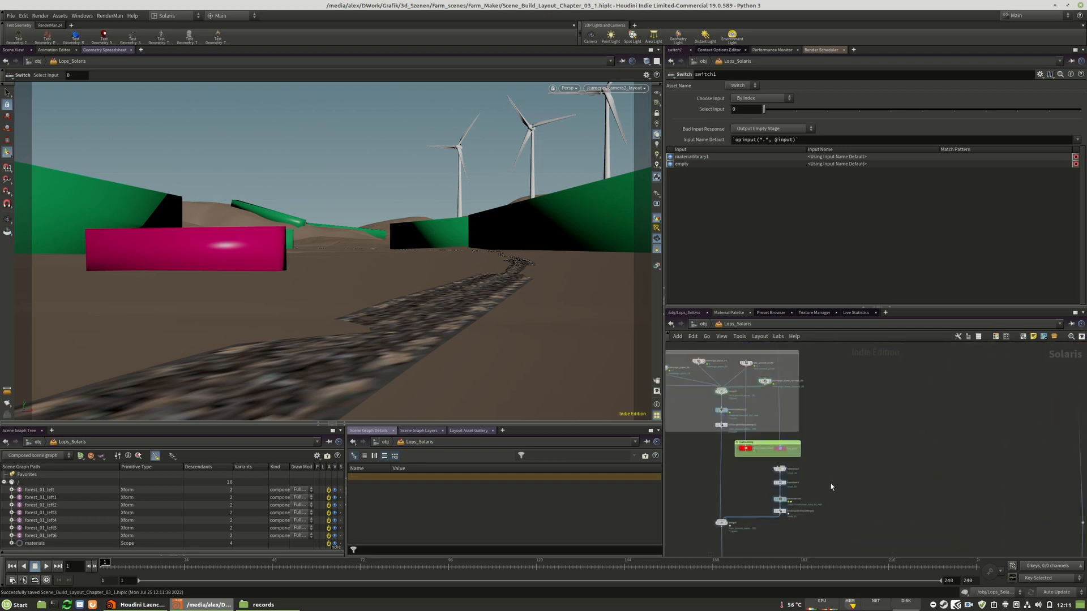
{"action": "left_click_drag", "start_coordinate": [810, 436], "coordinate": [869, 433]}
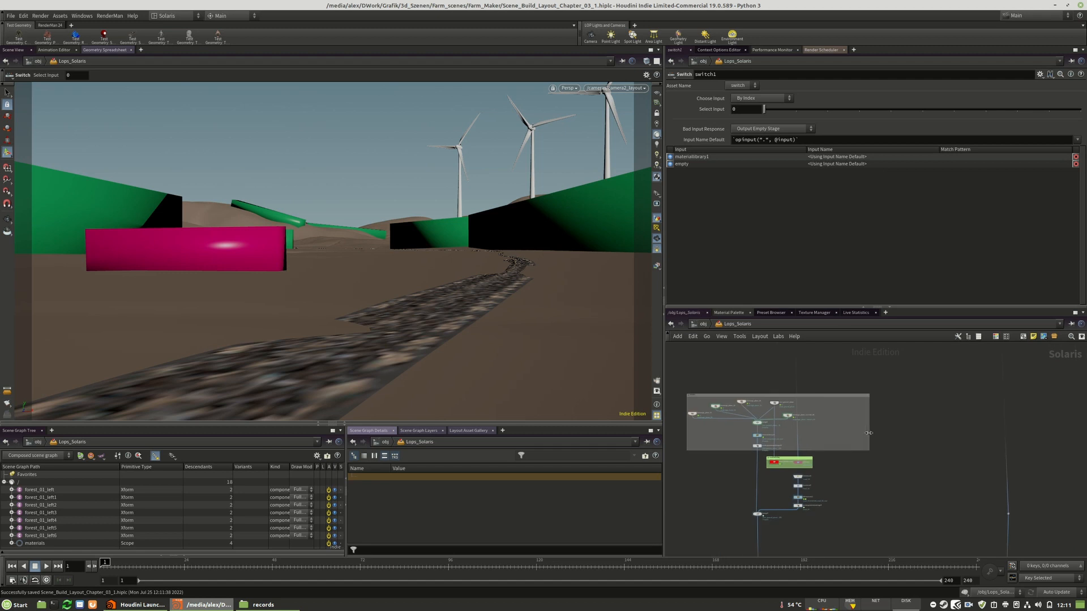
{"action": "key", "text": "Tab"}
{"action": "type", "text": "lay"}
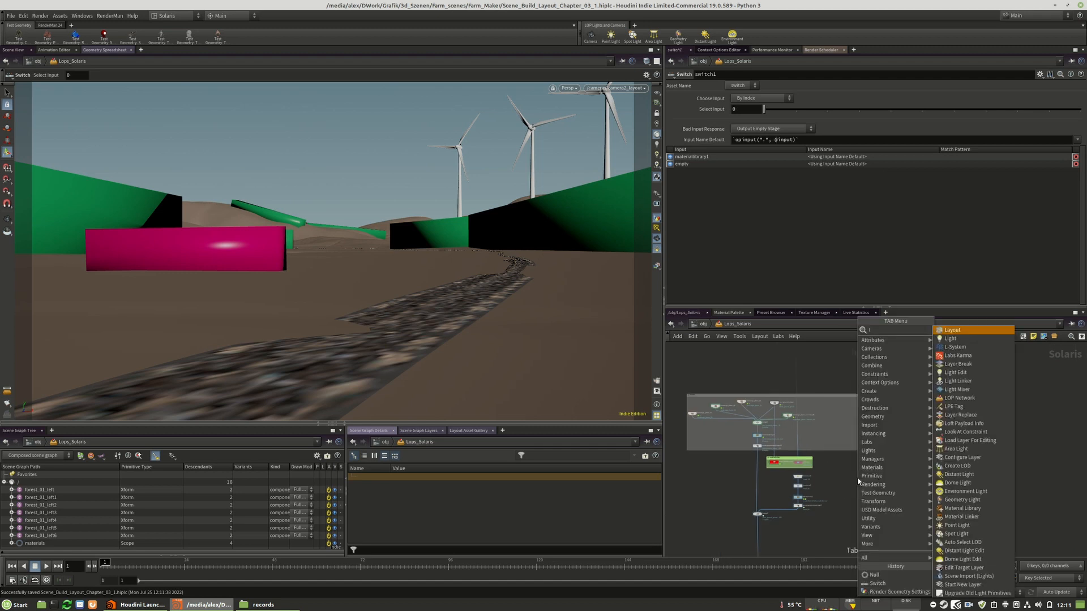
{"action": "mouse_move", "coordinate": [917, 366]}
{"action": "left_click", "coordinate": [952, 331]}
{"action": "left_click", "coordinate": [853, 472]}
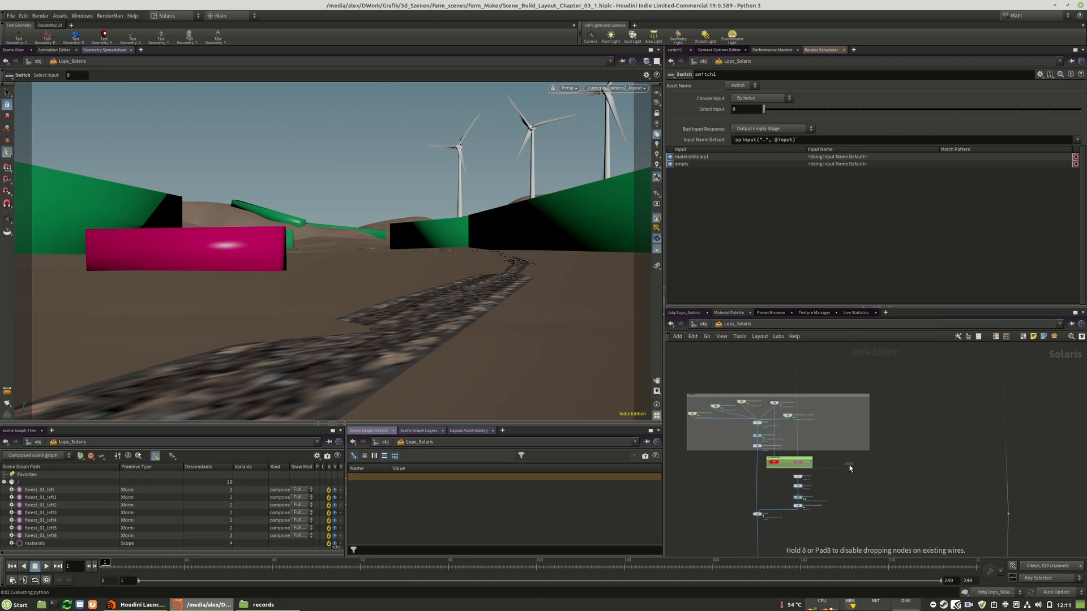
{"action": "scroll", "coordinate": [853, 472], "scroll_direction": "up", "scroll_amount": 4}
Rename the new Layout node as draw_helper_fence_01
{"action": "left_click", "coordinate": [881, 452]}
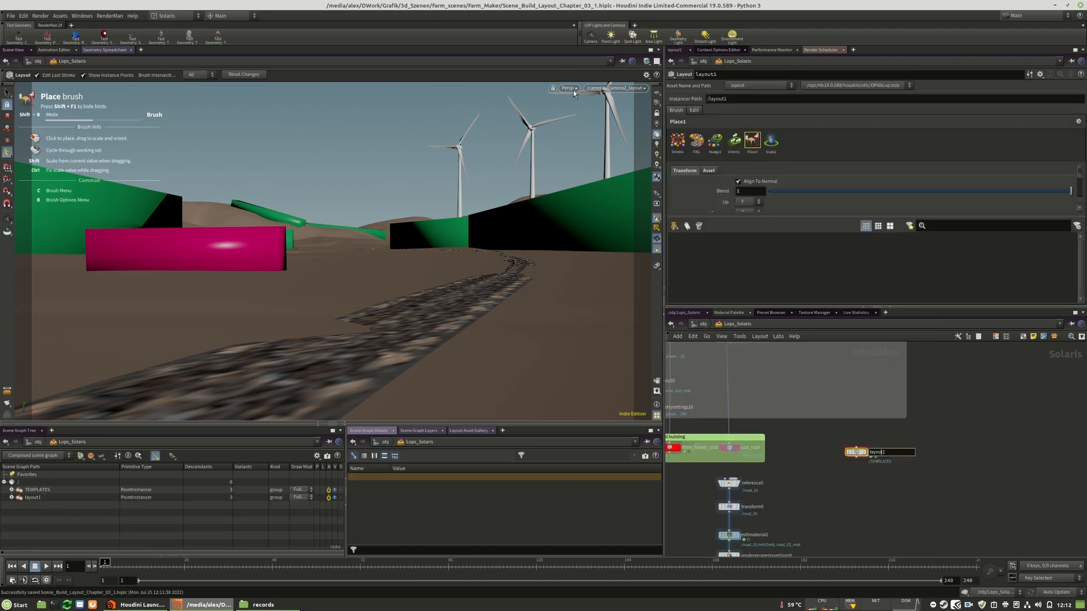
{"action": "type", "text": "d"}
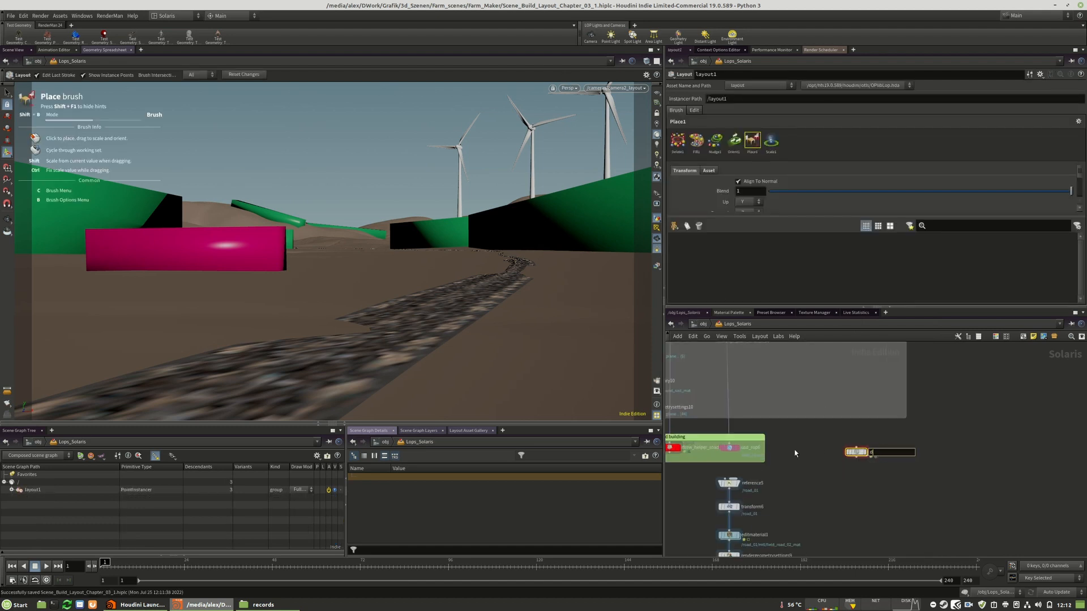
{"action": "type", "text": "raw_helper_fence_01"}
{"action": "key", "text": "Return"}
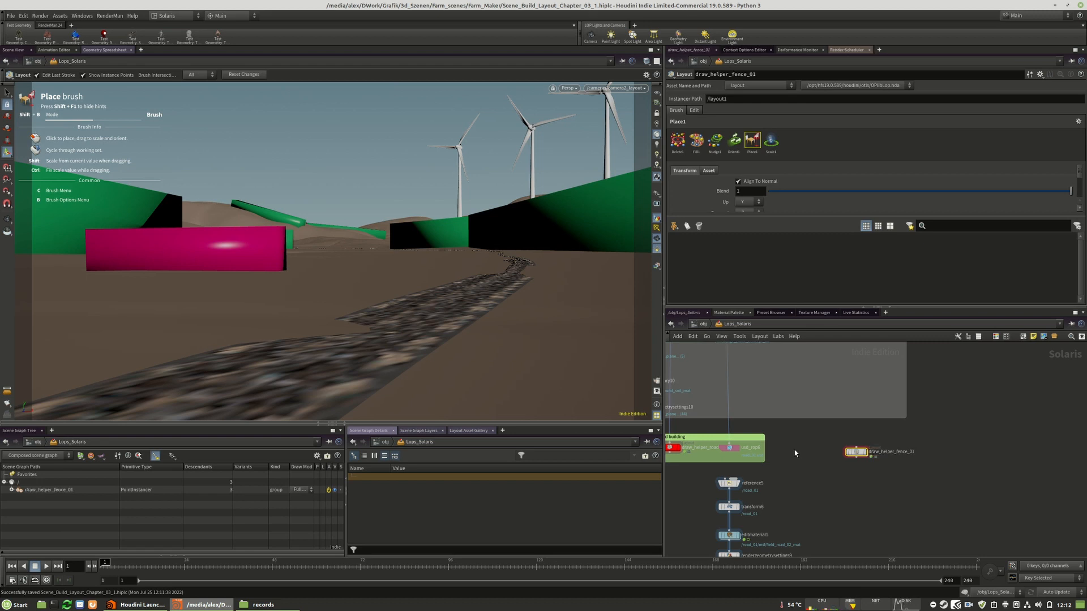
Wire the fore_ground_plane node into the input of draw_helper_fence_01
{"action": "left_click", "coordinate": [856, 448]}
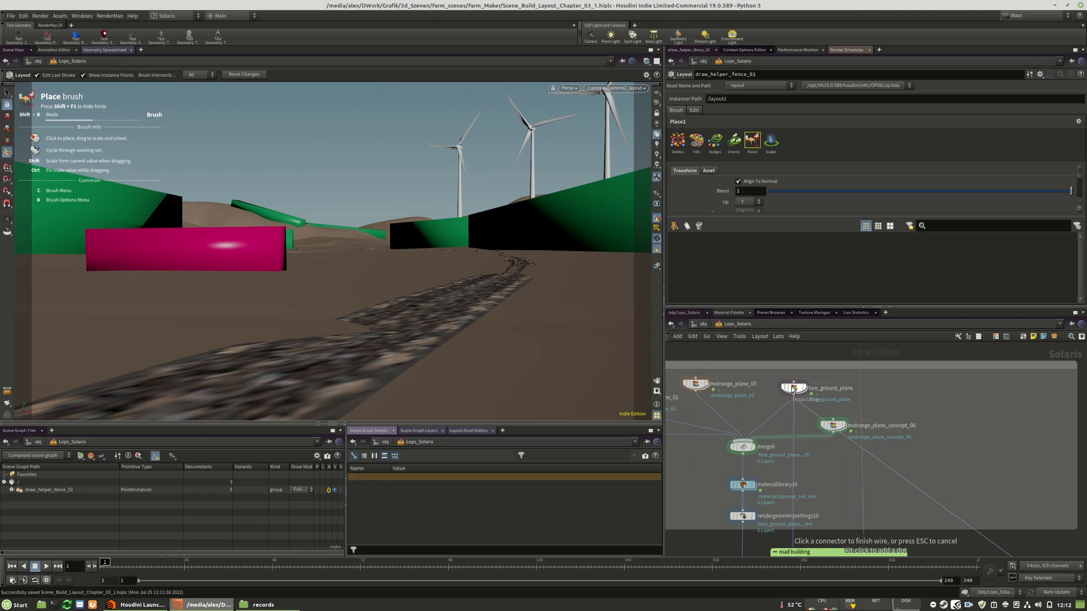
{"action": "left_click", "coordinate": [796, 398]}
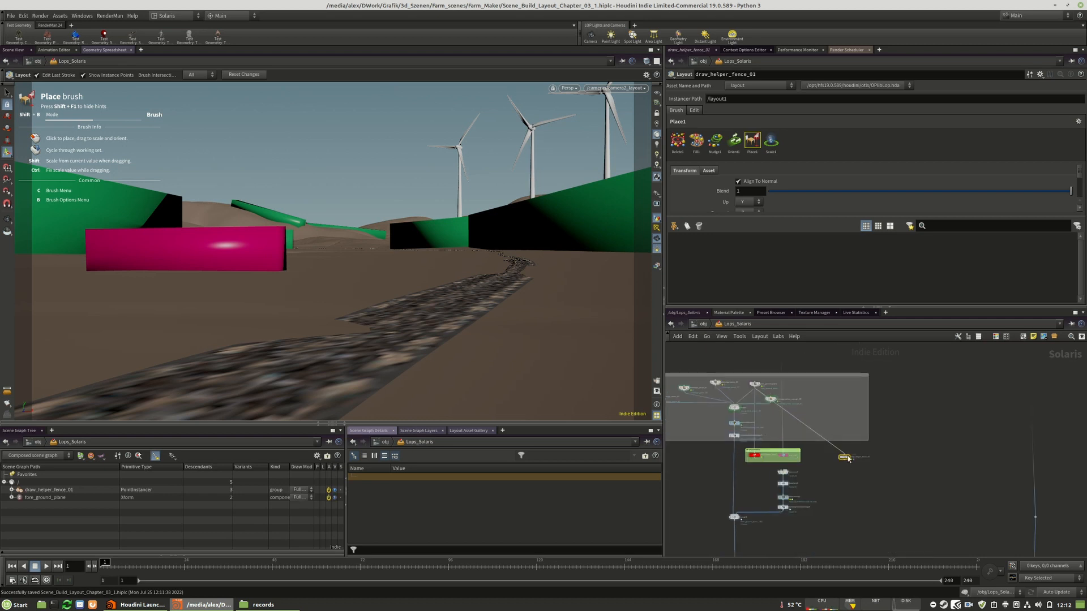
{"action": "scroll", "coordinate": [867, 473], "scroll_direction": "up", "scroll_amount": 2}
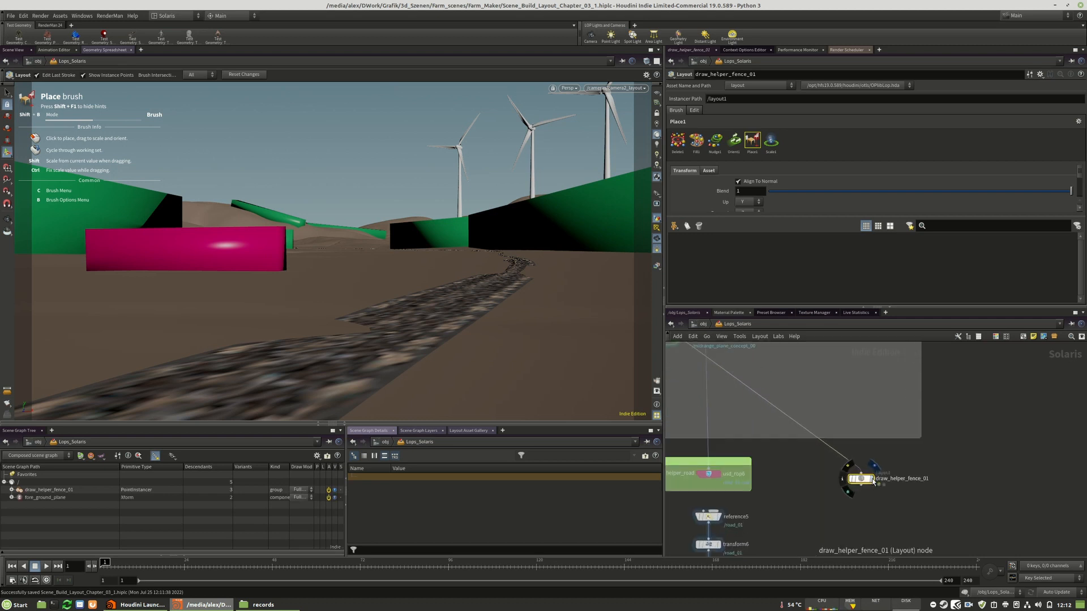
Wire draw_helper_fence_01 into the merge node below the road branch and display that merge in the viewport
{"action": "left_click", "coordinate": [862, 485]}
{"action": "scroll", "coordinate": [883, 488], "scroll_direction": "down", "scroll_amount": 4}
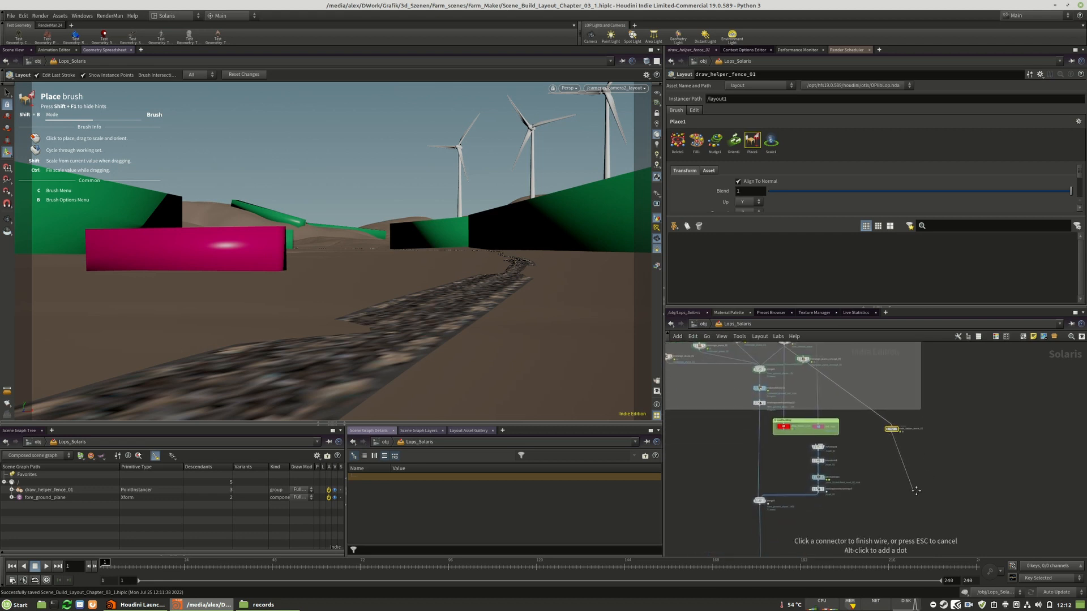
{"action": "scroll", "coordinate": [781, 492], "scroll_direction": "up", "scroll_amount": 2}
{"action": "left_click", "coordinate": [781, 482]}
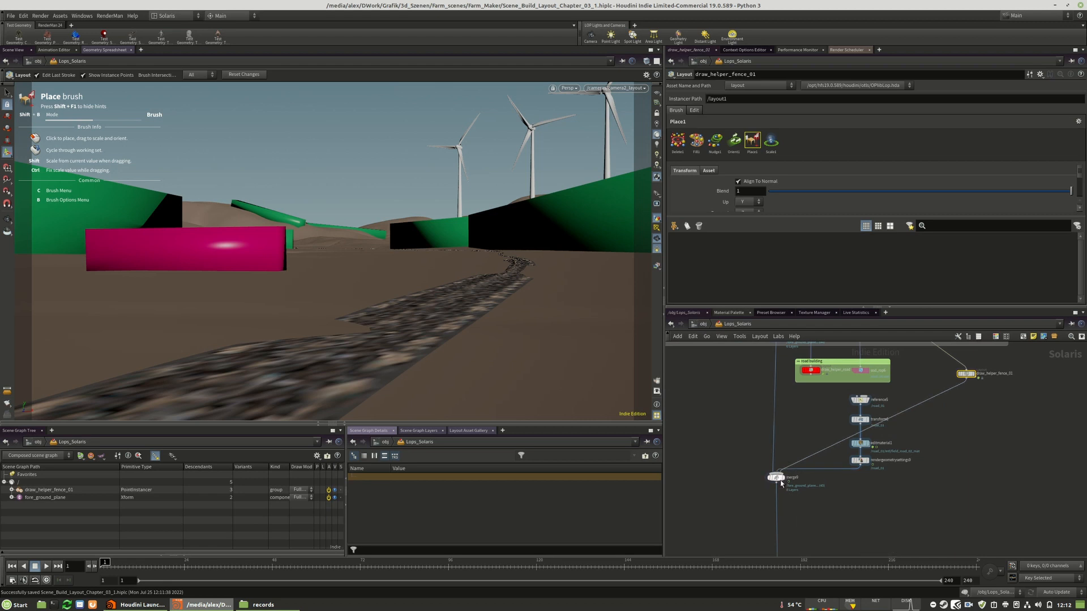
{"action": "left_click", "coordinate": [783, 478]}
Examine the foreground terrain and the road from above, following the road to its end
{"action": "key", "text": "space"}
{"action": "middle_click_drag", "start_coordinate": [496, 228], "coordinate": [220, 228]}
{"action": "left_click_drag", "start_coordinate": [363, 207], "coordinate": [487, 249]}
{"action": "right_click_drag", "start_coordinate": [487, 249], "coordinate": [153, 237]}
{"action": "right_click_drag", "start_coordinate": [439, 189], "coordinate": [491, 174]}
{"action": "middle_click_drag", "start_coordinate": [491, 174], "coordinate": [403, 321]}
{"action": "right_click_drag", "start_coordinate": [546, 206], "coordinate": [295, 187]}
{"action": "middle_click_drag", "start_coordinate": [512, 143], "coordinate": [373, 329]}
{"action": "middle_click_drag", "start_coordinate": [490, 110], "coordinate": [423, 251]}
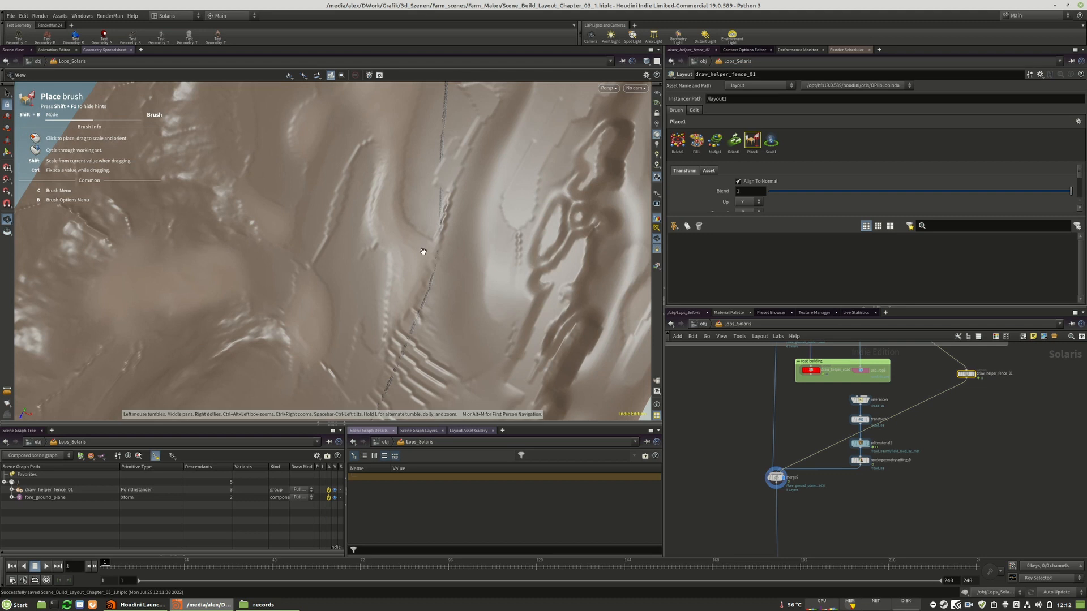
{"action": "left_click_drag", "start_coordinate": [423, 251], "coordinate": [461, 240]}
{"action": "middle_click_drag", "start_coordinate": [461, 240], "coordinate": [376, 198]}
{"action": "right_click_drag", "start_coordinate": [376, 198], "coordinate": [556, 175]}
{"action": "middle_click_drag", "start_coordinate": [506, 204], "coordinate": [628, 101]}
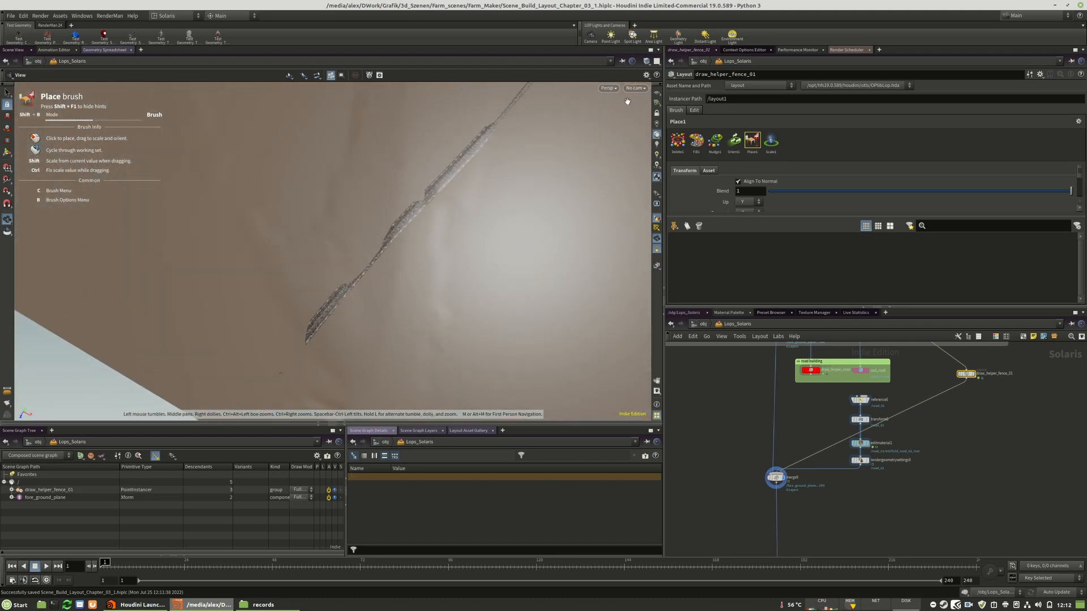
Change the viewport display to show the mesh lines of the ground and road
{"action": "left_click", "coordinate": [603, 89]}
{"action": "left_click", "coordinate": [644, 63]}
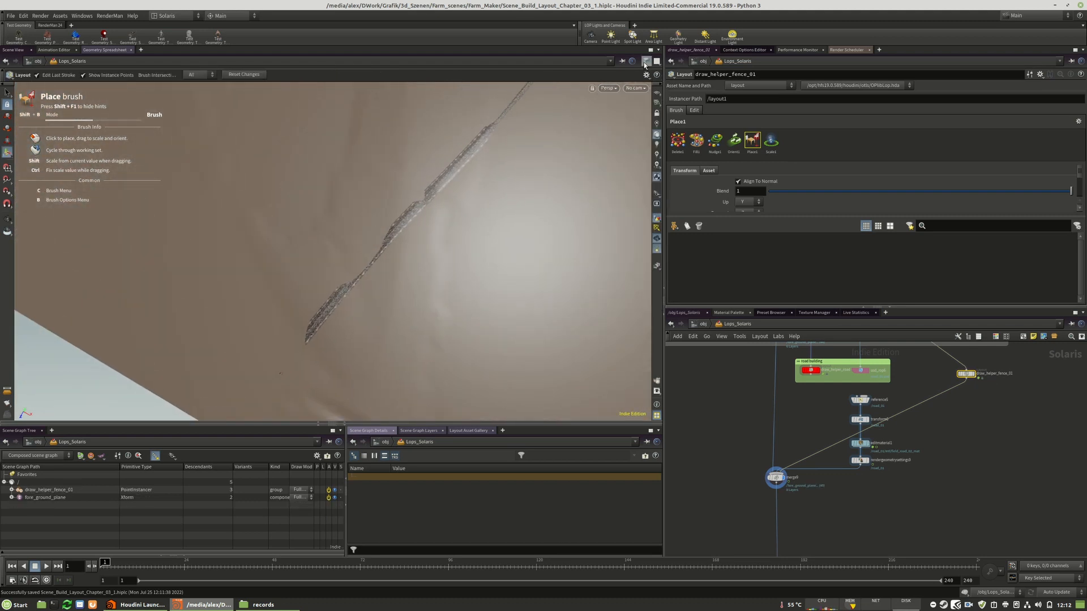
{"action": "left_click", "coordinate": [662, 91]}
{"action": "middle_click_drag", "start_coordinate": [507, 157], "coordinate": [481, 208]}
{"action": "right_click_drag", "start_coordinate": [481, 208], "coordinate": [432, 183]}
{"action": "left_click_drag", "start_coordinate": [432, 183], "coordinate": [456, 198]}
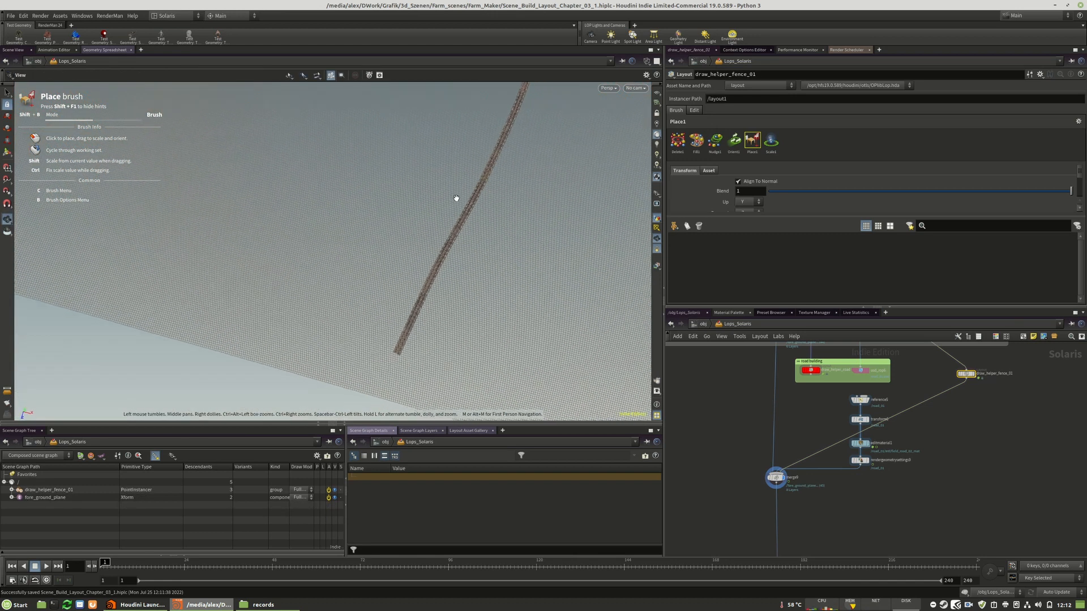
Add the magenta draw helper asset from the Layout Asset Gallery to draw_helper_fence_01's brush assets and select it
{"action": "middle_click_drag", "start_coordinate": [997, 406], "coordinate": [960, 431]}
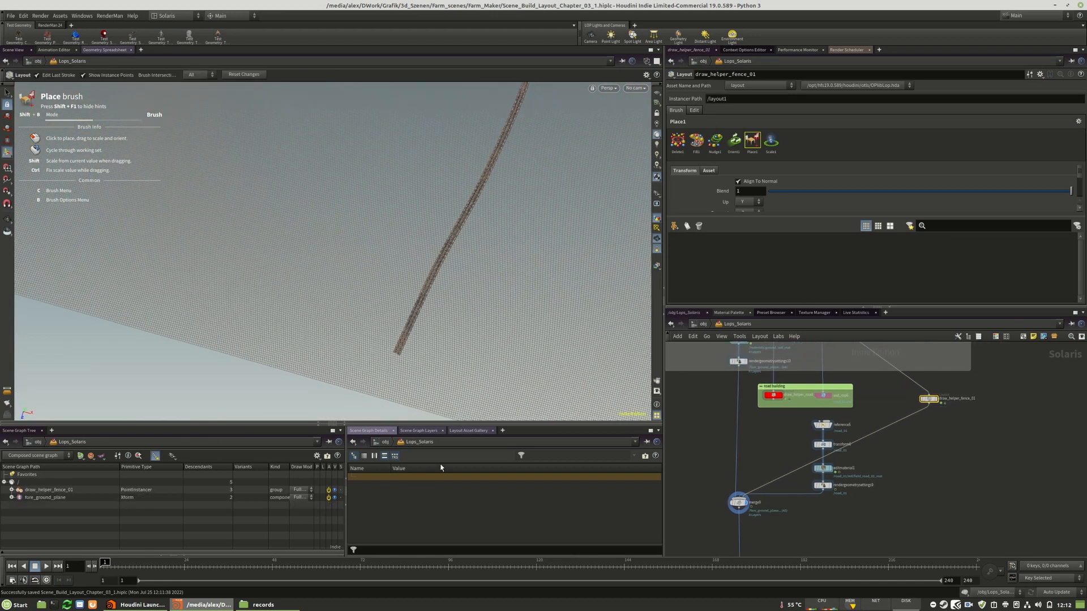
{"action": "left_click", "coordinate": [463, 431]}
{"action": "left_click_drag", "start_coordinate": [357, 477], "coordinate": [755, 228]}
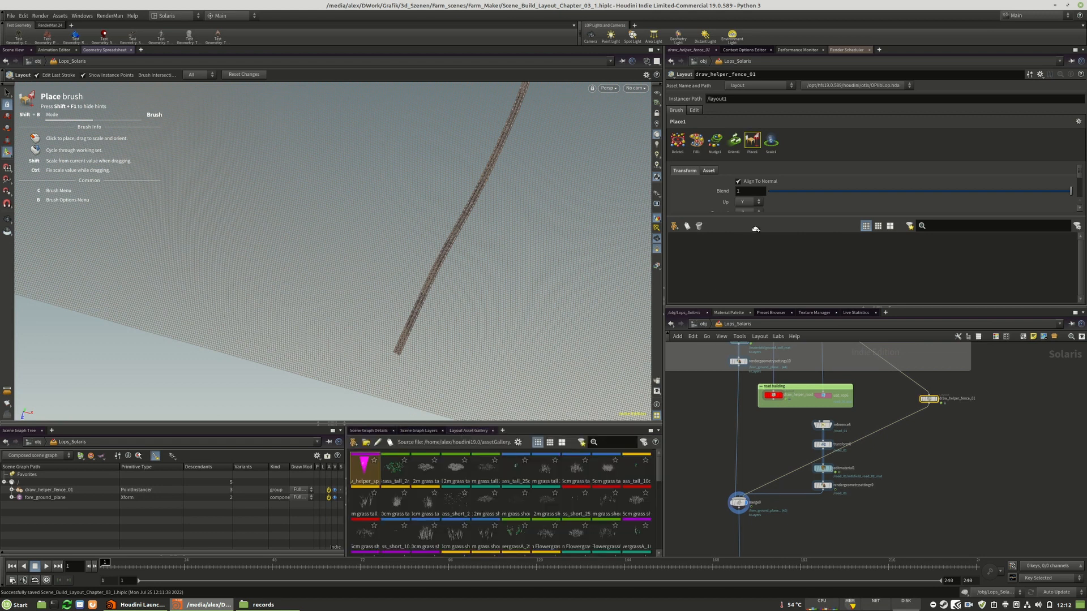
{"action": "left_click_drag", "start_coordinate": [700, 251], "coordinate": [699, 253]}
{"action": "left_click", "coordinate": [686, 276]}
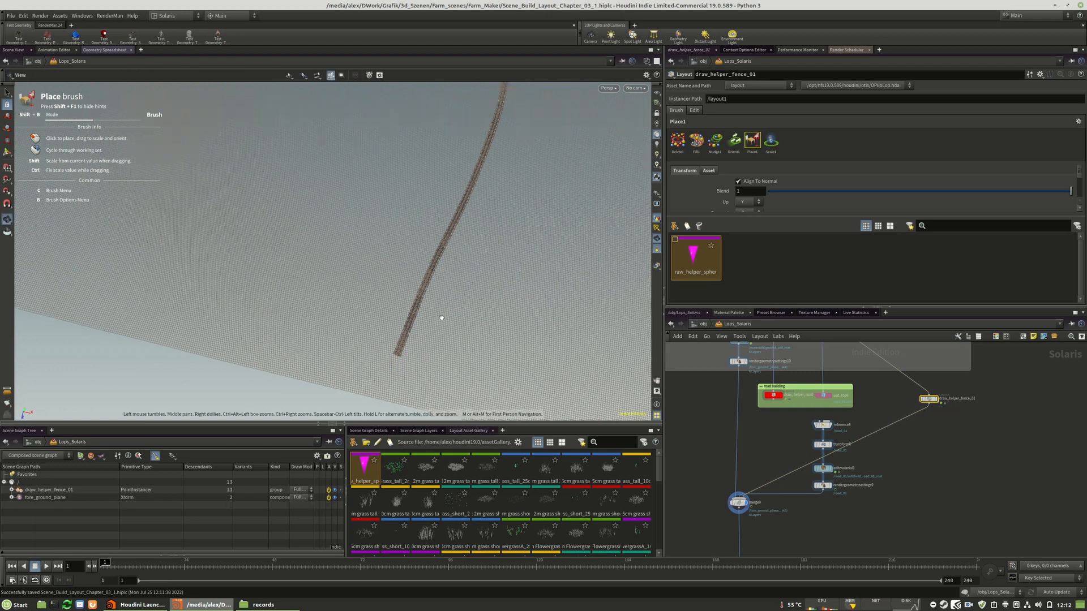
Place the first draw helpers one by one along the road's edge with the Place brush, starting at its near end
{"action": "left_click_drag", "start_coordinate": [417, 353], "coordinate": [403, 370]}
{"action": "right_click_drag", "start_coordinate": [402, 370], "coordinate": [481, 317]}
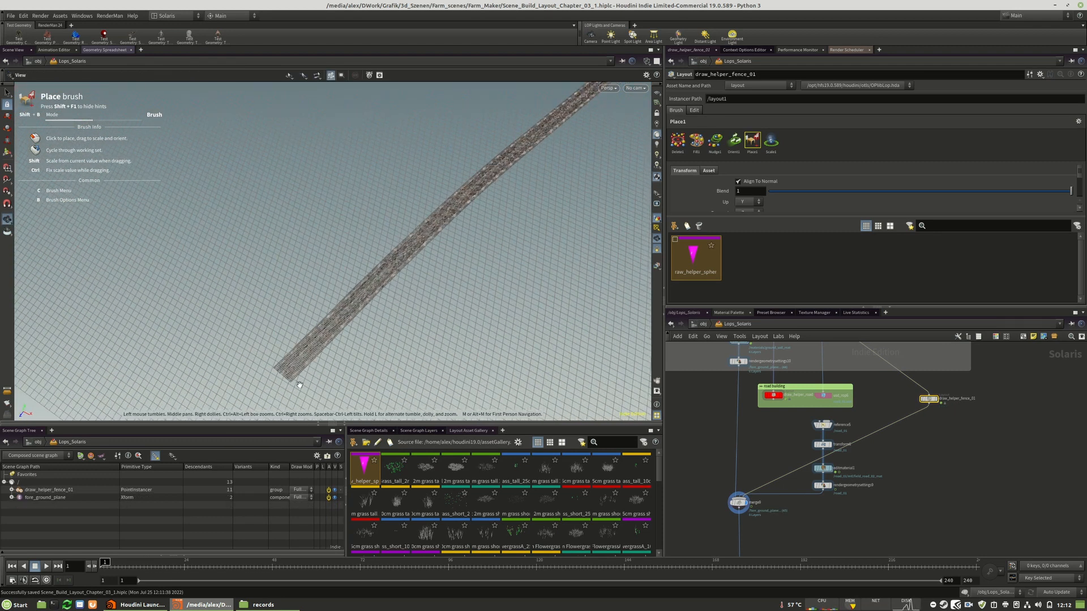
{"action": "mouse_move", "coordinate": [444, 318]}
{"action": "left_mouse_down"}
{"action": "mouse_move", "coordinate": [493, 221]}
{"action": "mouse_move", "coordinate": [485, 233]}
{"action": "left_mouse_up"}
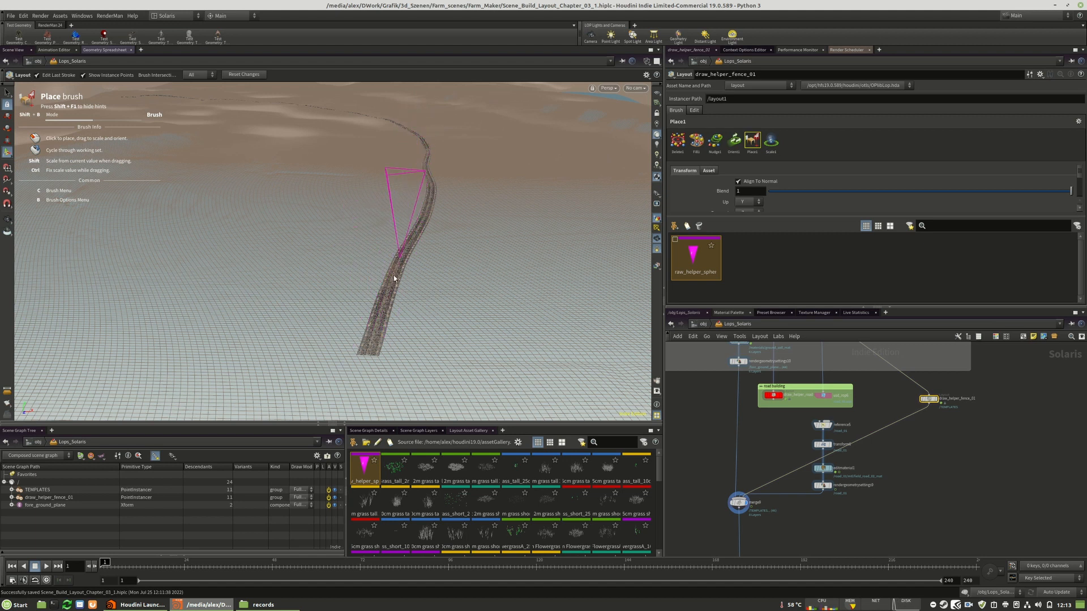
{"action": "left_click", "coordinate": [394, 355]}
{"action": "left_click_drag", "start_coordinate": [435, 311], "coordinate": [279, 344], "text": "alt"}
{"action": "left_click", "coordinate": [446, 276]}
{"action": "scroll", "coordinate": [430, 276], "scroll_direction": "down", "scroll_amount": 3}
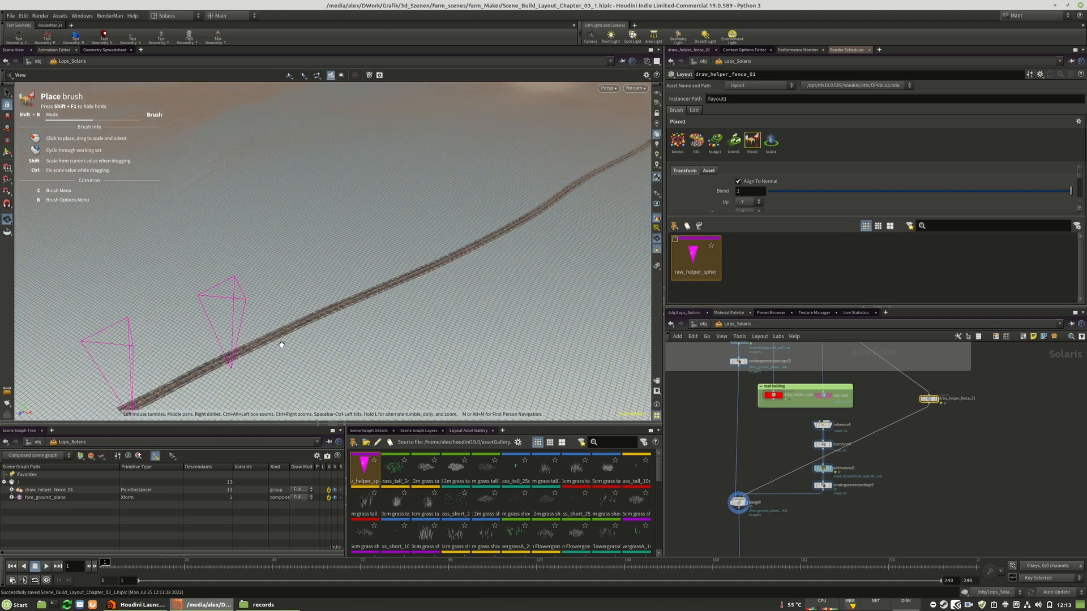
{"action": "left_click", "coordinate": [315, 331]}
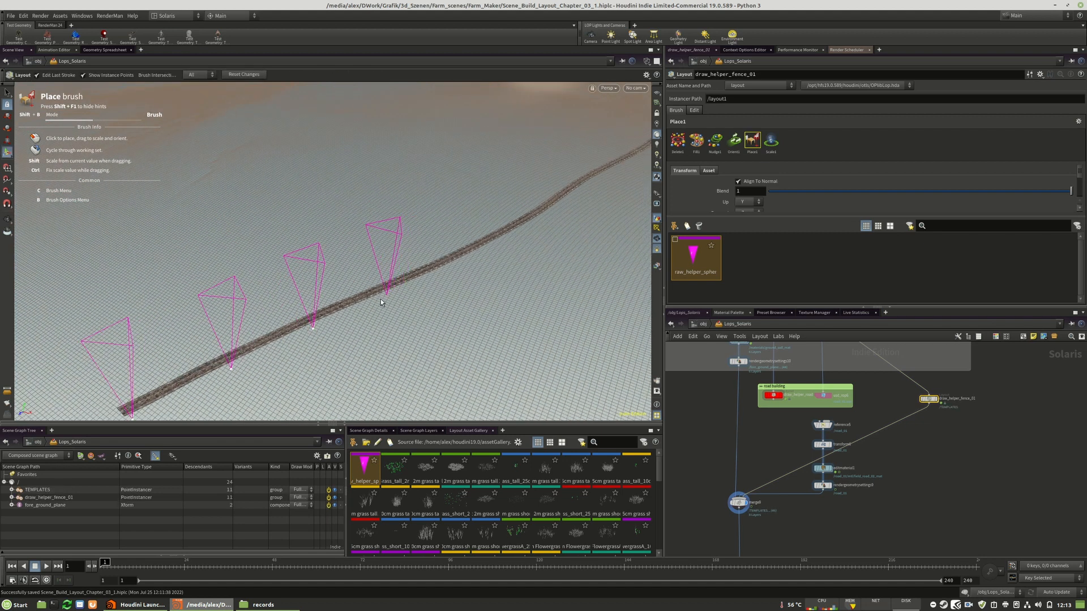
{"action": "left_click", "coordinate": [377, 302]}
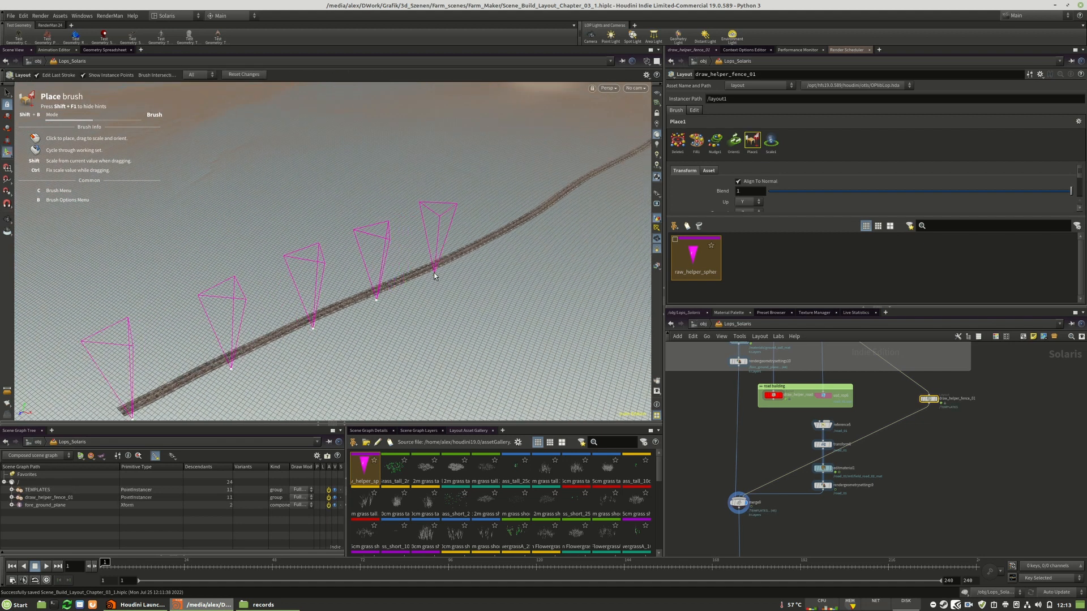
{"action": "left_click", "coordinate": [470, 259]}
Continue the row with more evenly spaced draw helpers along the same edge of the road's following straight stretch
{"action": "left_click_drag", "start_coordinate": [470, 260], "coordinate": [495, 262], "text": "alt"}
{"action": "middle_click_drag", "start_coordinate": [495, 263], "coordinate": [420, 338], "text": "alt"}
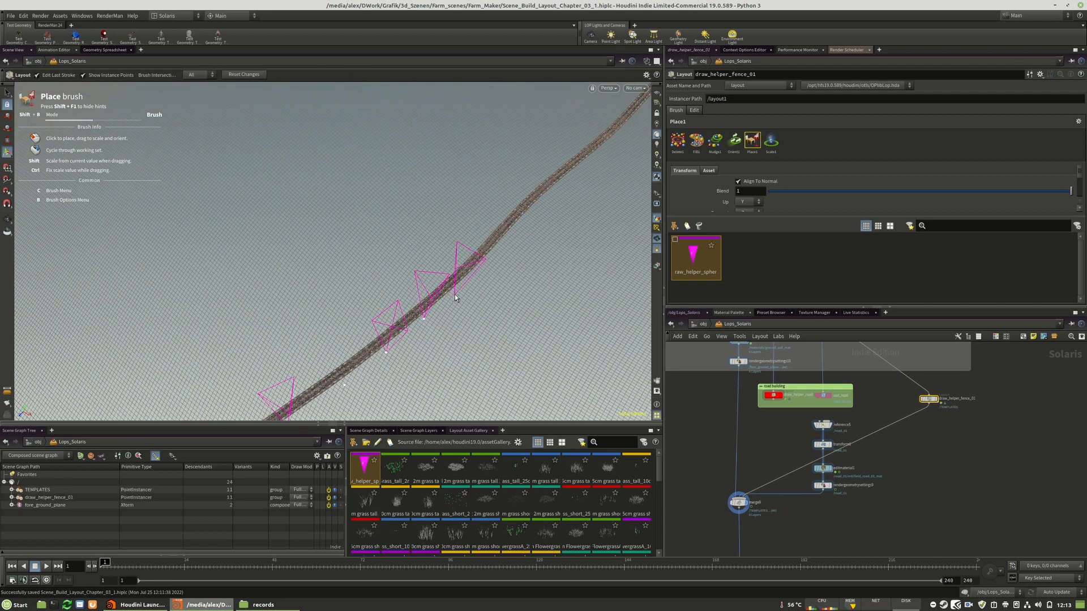
{"action": "left_click", "coordinate": [455, 293]}
{"action": "left_click", "coordinate": [483, 265]}
{"action": "left_click", "coordinate": [509, 236]}
{"action": "middle_click_drag", "start_coordinate": [509, 236], "coordinate": [379, 288], "text": "alt"}
{"action": "right_click_drag", "start_coordinate": [380, 289], "coordinate": [440, 274], "text": "alt"}
{"action": "left_click", "coordinate": [398, 280]}
{"action": "left_click", "coordinate": [437, 245]}
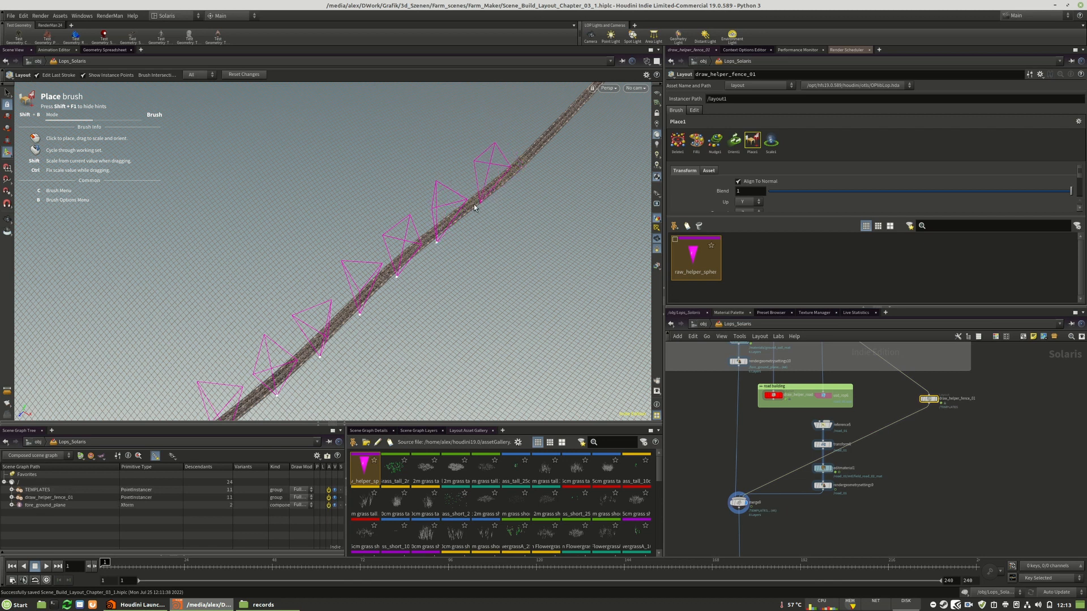
{"action": "left_click", "coordinate": [476, 216]}
{"action": "key", "text": "Escape"}
Extend the helper row up the road to just before its long bend
{"action": "middle_click_drag", "start_coordinate": [582, 151], "coordinate": [415, 289]}
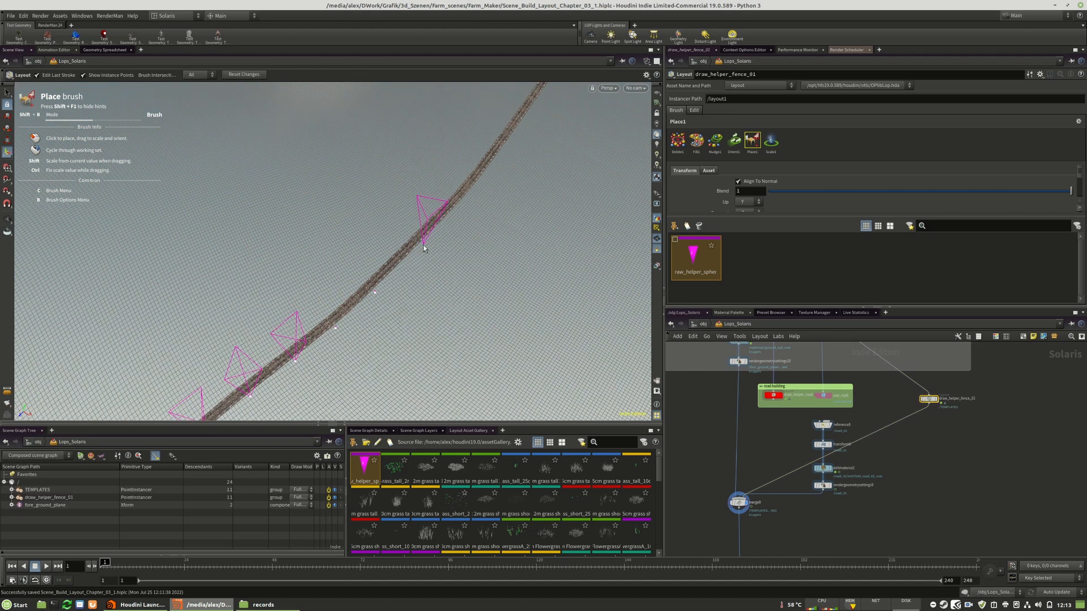
{"action": "left_click", "coordinate": [440, 240]}
{"action": "left_click", "coordinate": [489, 171]}
{"action": "middle_click_drag", "start_coordinate": [530, 148], "coordinate": [429, 255]}
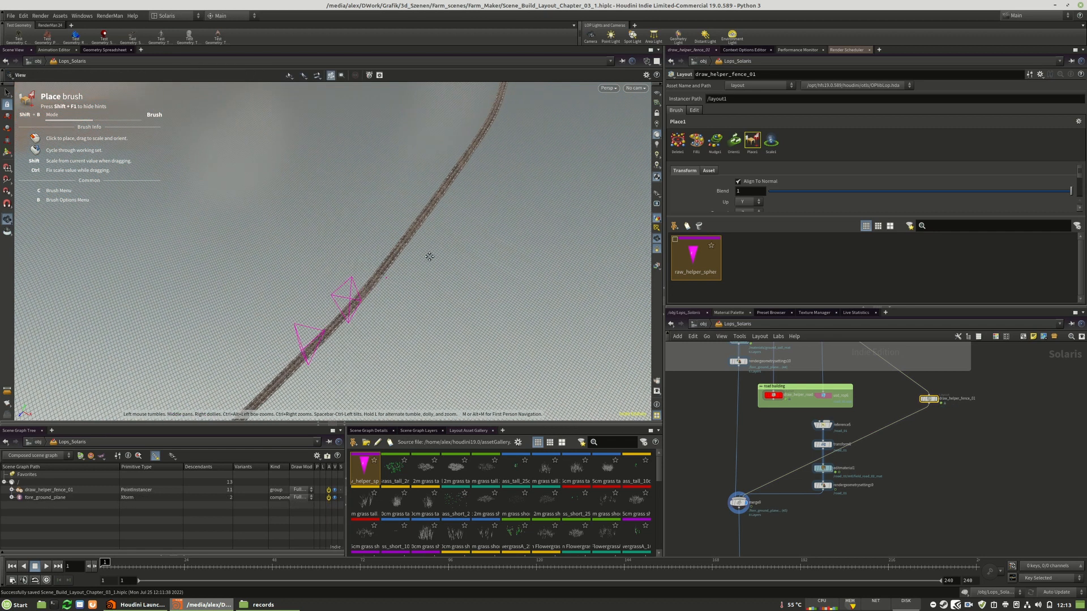
{"action": "left_click", "coordinate": [416, 239]}
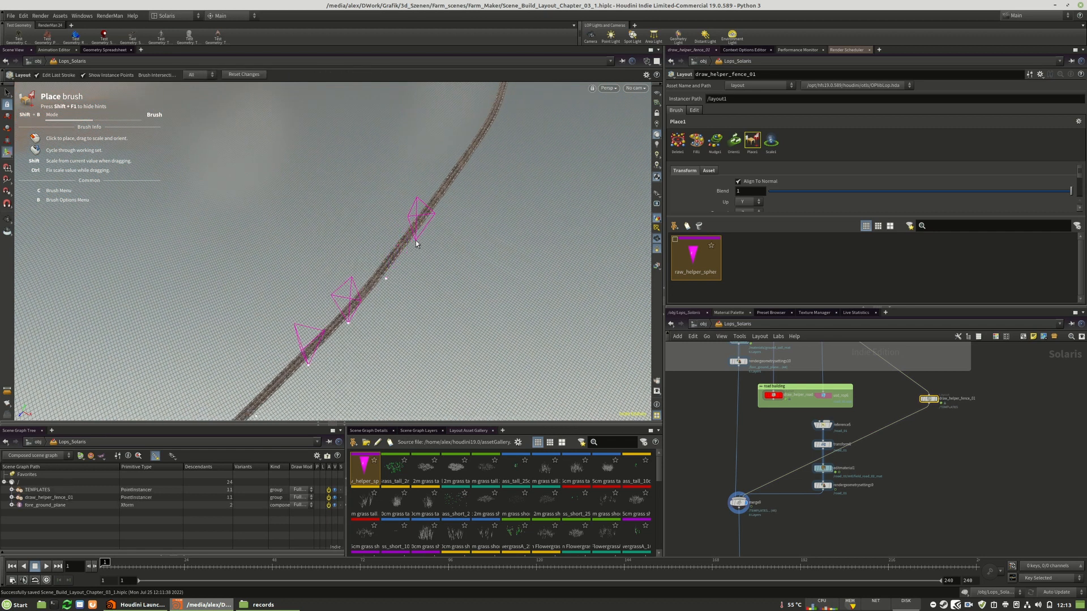
{"action": "left_click", "coordinate": [440, 204]}
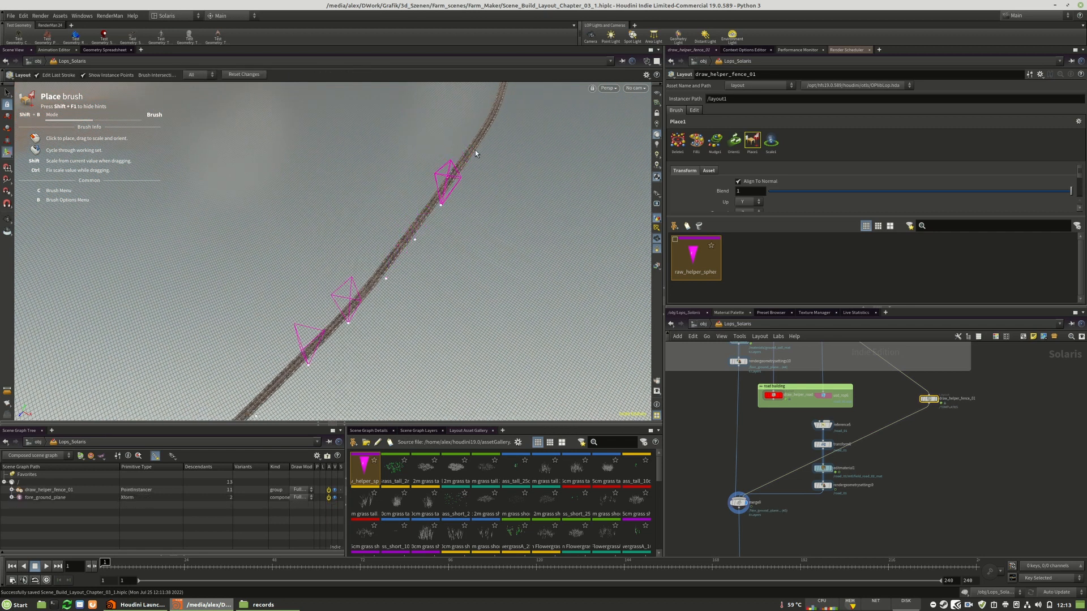
{"action": "left_click", "coordinate": [466, 170]}
Place further draw helpers along the road edge through and past the bend
{"action": "middle_click_drag", "start_coordinate": [482, 186], "coordinate": [412, 294]}
{"action": "left_click_drag", "start_coordinate": [416, 277], "coordinate": [460, 289]}
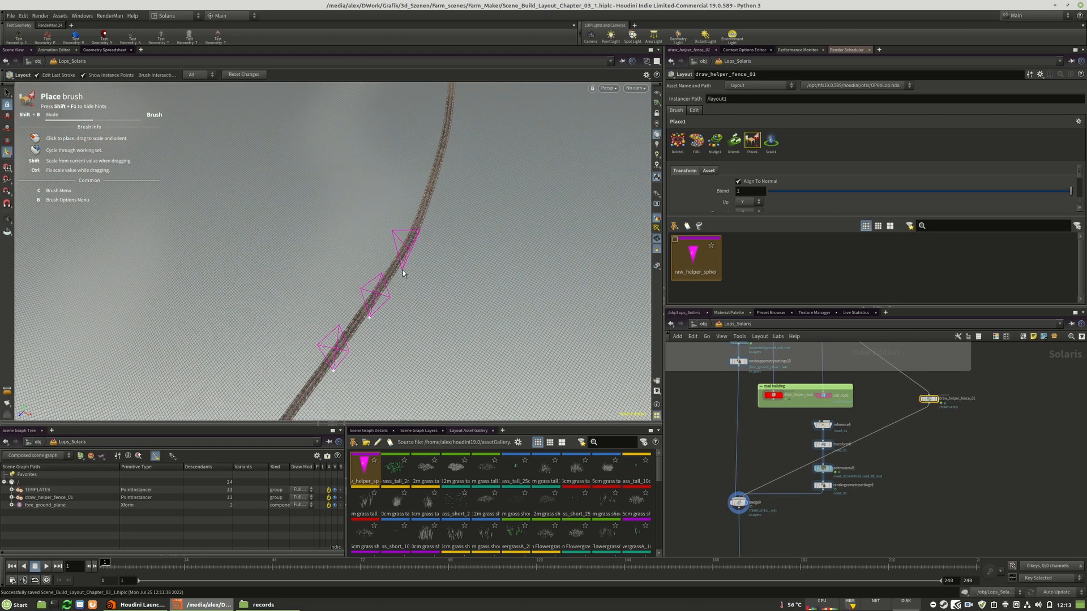
{"action": "left_click", "coordinate": [425, 230]}
{"action": "left_click", "coordinate": [440, 189]}
{"action": "left_click", "coordinate": [449, 157]}
{"action": "middle_click_drag", "start_coordinate": [479, 138], "coordinate": [419, 265], "text": "alt"}
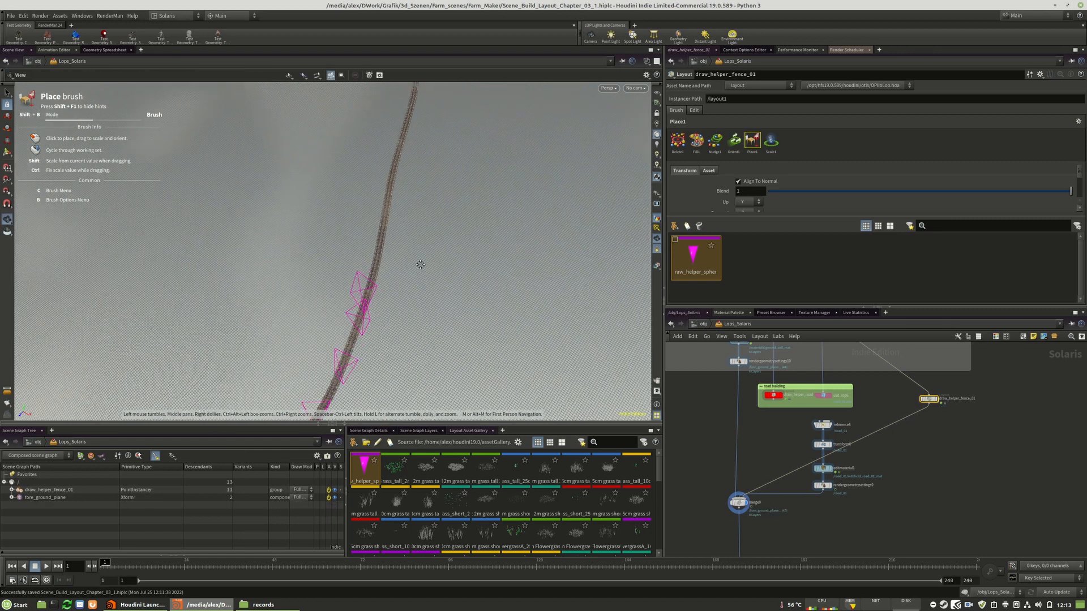
{"action": "left_click", "coordinate": [378, 287]}
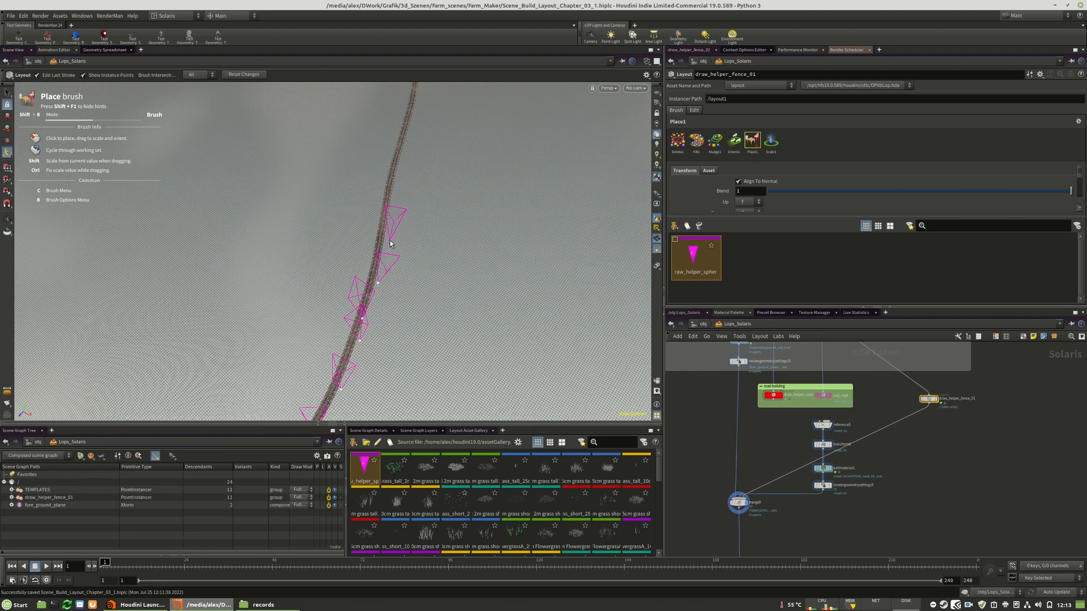
{"action": "left_click", "coordinate": [388, 240]}
Remove the stray draw helper standing away from the road with the Delete brush at radius 2.7
{"action": "left_click_drag", "start_coordinate": [375, 294], "coordinate": [308, 226], "text": "alt"}
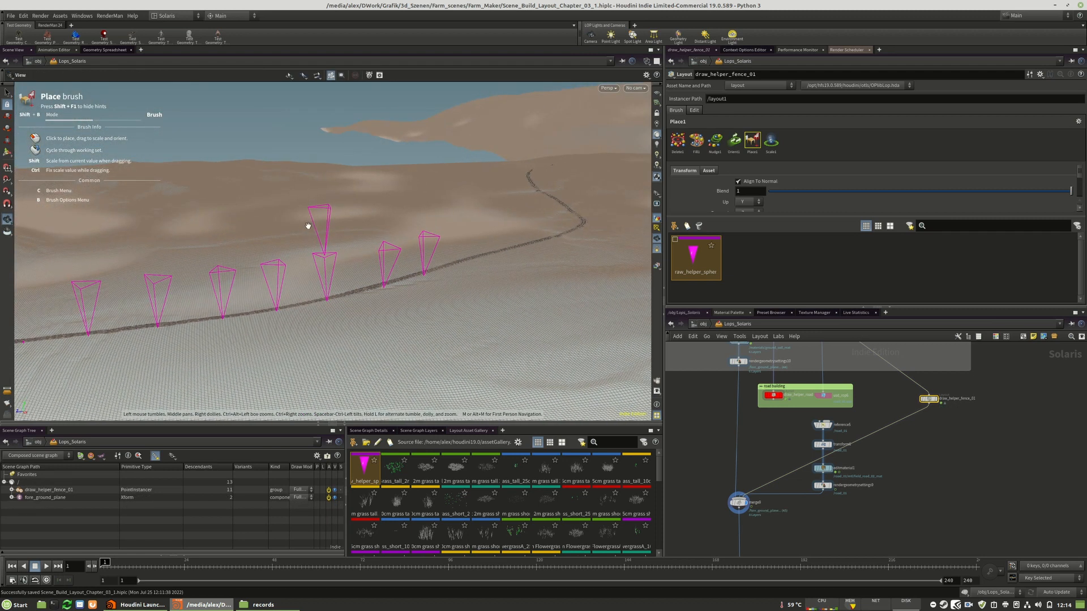
{"action": "left_click", "coordinate": [677, 141]}
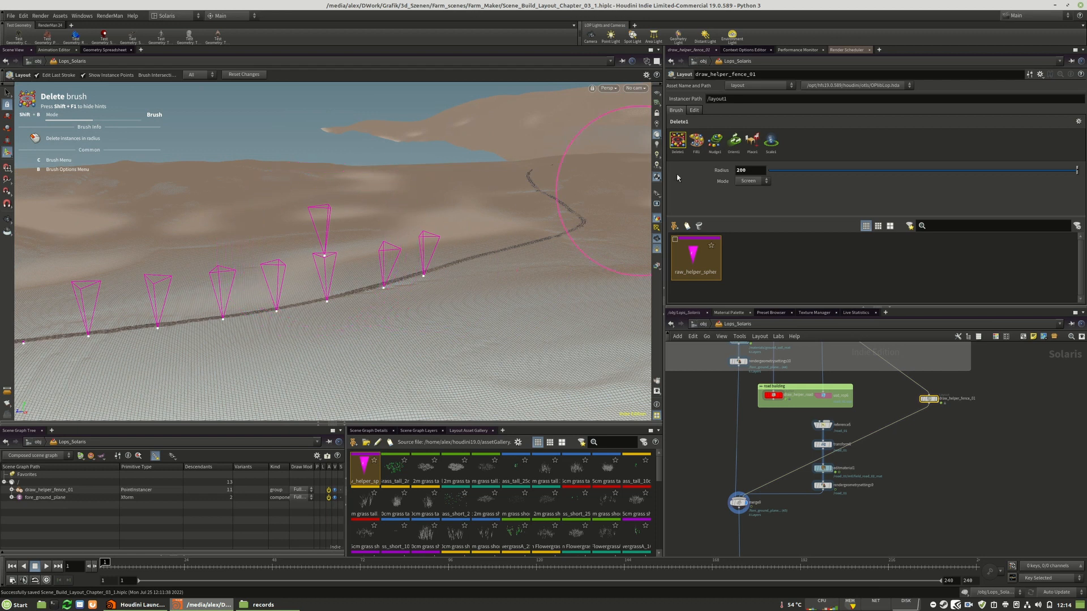
{"action": "left_click", "coordinate": [776, 170]}
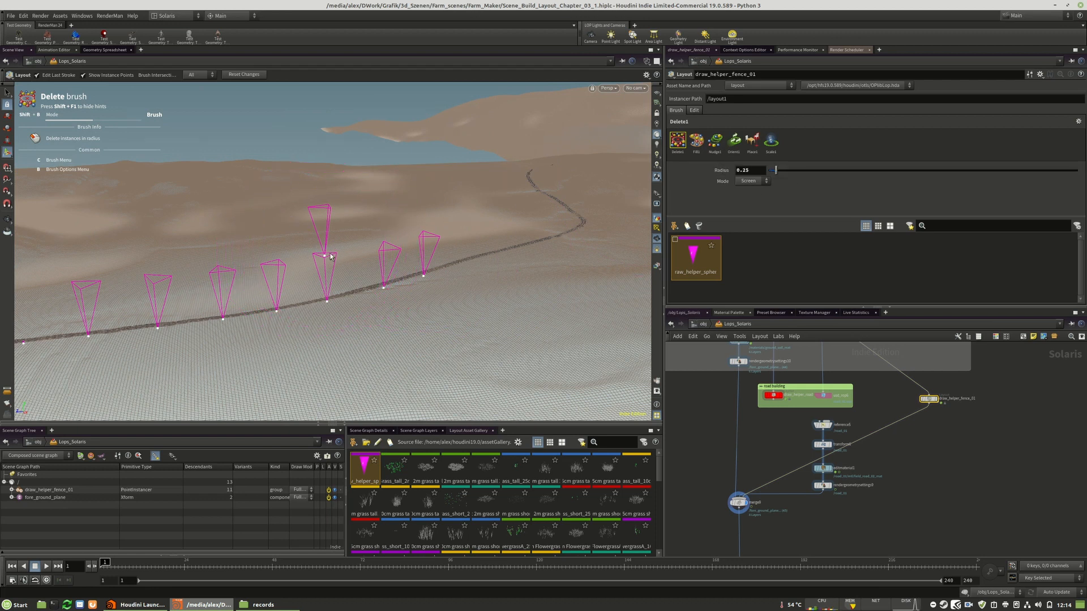
{"action": "left_click_drag", "start_coordinate": [801, 172], "coordinate": [804, 171]}
{"action": "left_click", "coordinate": [325, 259]}
{"action": "left_click_drag", "start_coordinate": [473, 300], "coordinate": [520, 306], "text": "alt"}
{"action": "left_click_drag", "start_coordinate": [803, 171], "coordinate": [851, 173]}
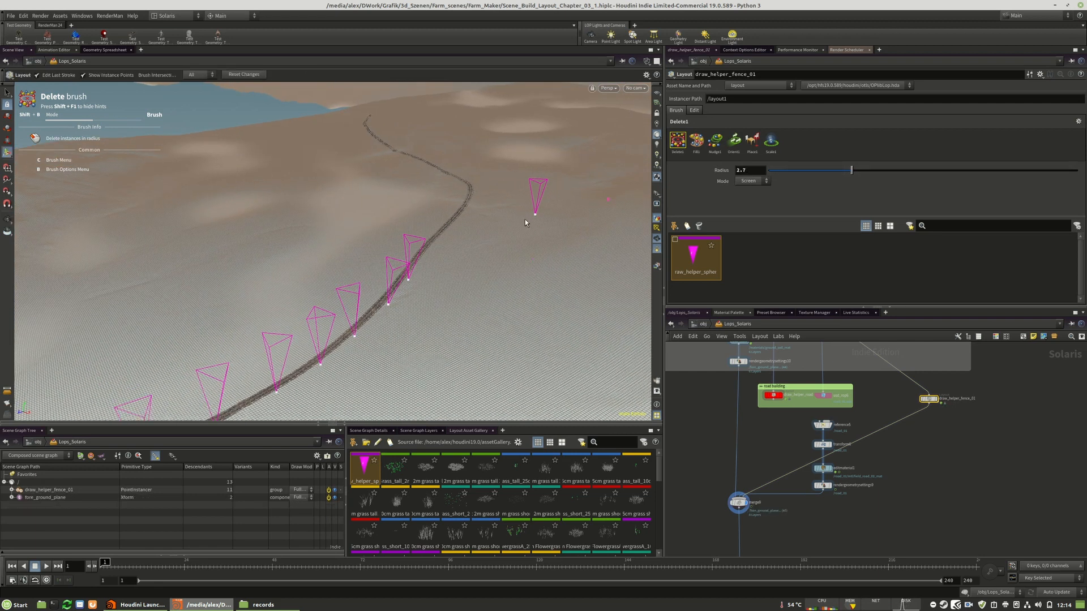
{"action": "left_click", "coordinate": [536, 219]}
Examine the complete row of draw helpers along the road from several angles
{"action": "mouse_move", "coordinate": [534, 220]}
{"action": "left_mouse_down", "text": "alt"}
{"action": "mouse_move", "coordinate": [412, 272]}
{"action": "mouse_move", "coordinate": [311, 289]}
{"action": "mouse_move", "coordinate": [296, 345]}
{"action": "mouse_move", "coordinate": [300, 390]}
{"action": "mouse_move", "coordinate": [318, 347]}
{"action": "mouse_move", "coordinate": [558, 325]}
{"action": "mouse_move", "coordinate": [454, 300]}
{"action": "mouse_move", "coordinate": [529, 258]}
{"action": "mouse_move", "coordinate": [360, 342]}
{"action": "left_mouse_up", "text": "alt"}
{"action": "left_click_drag", "start_coordinate": [424, 310], "coordinate": [300, 370]}
{"action": "scroll", "coordinate": [453, 295], "scroll_direction": "down", "scroll_amount": 5}
{"action": "middle_click_drag", "start_coordinate": [463, 294], "coordinate": [239, 321]}
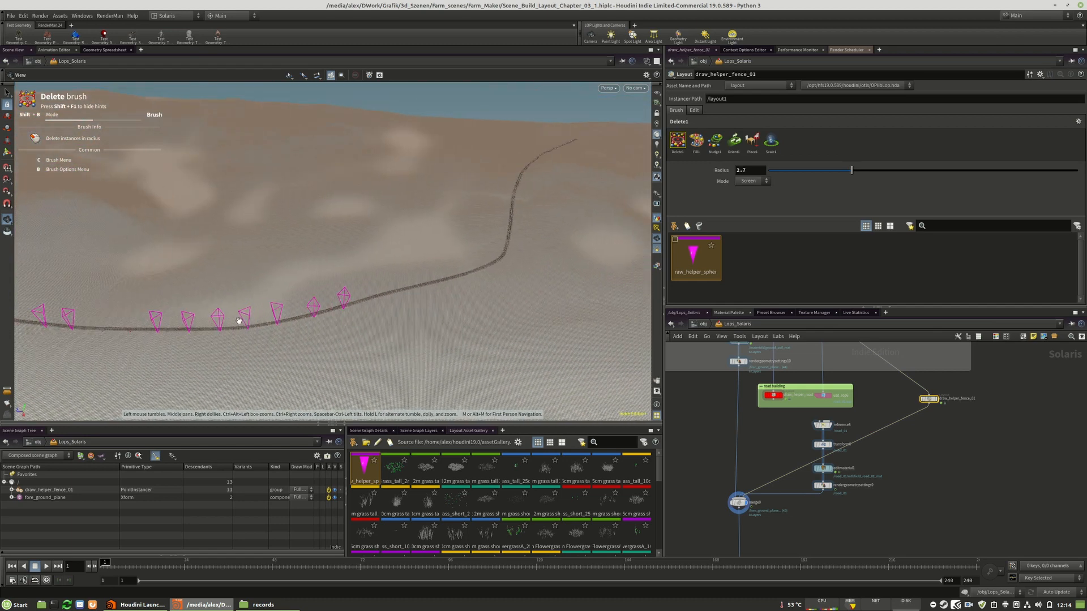
{"action": "scroll", "coordinate": [322, 337], "scroll_direction": "up", "scroll_amount": 3}
{"action": "left_click_drag", "start_coordinate": [323, 338], "coordinate": [347, 230]}
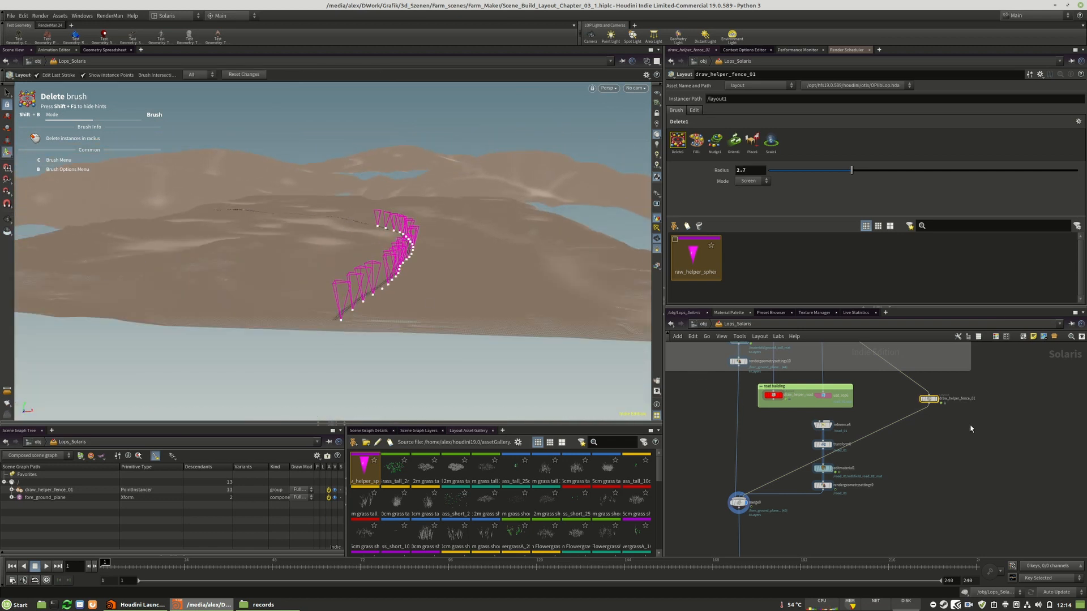
Duplicate the draw_helper_fence_01 node beside the original, and delete the copy
{"action": "middle_click_drag", "start_coordinate": [971, 429], "coordinate": [930, 441]}
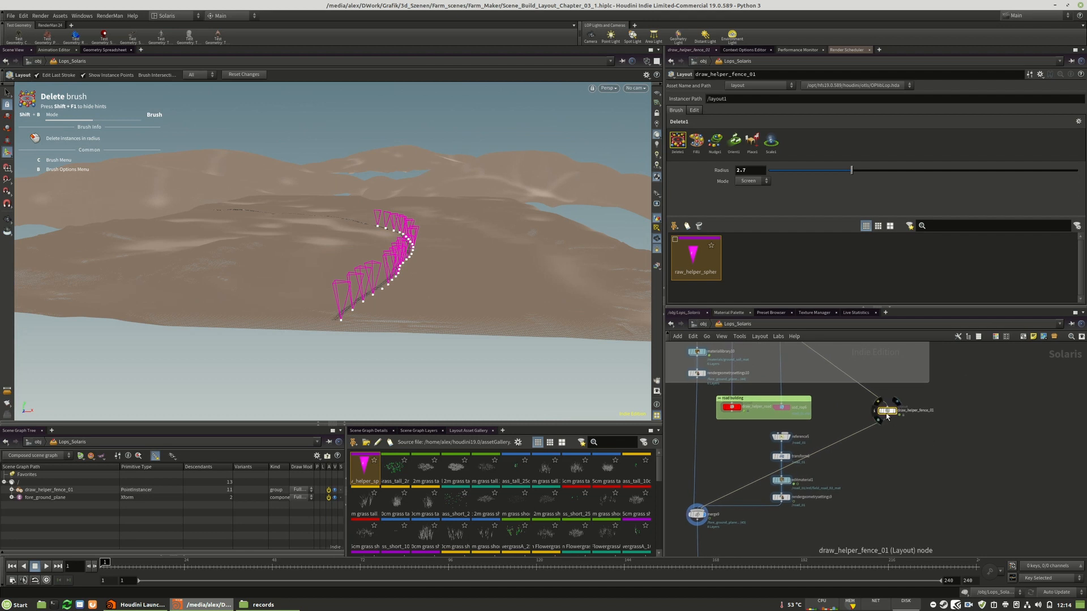
{"action": "left_click_drag", "start_coordinate": [890, 412], "coordinate": [883, 433]}
{"action": "scroll", "coordinate": [926, 446], "scroll_direction": "up", "scroll_amount": 3}
{"action": "middle_click_drag", "start_coordinate": [925, 445], "coordinate": [887, 477]}
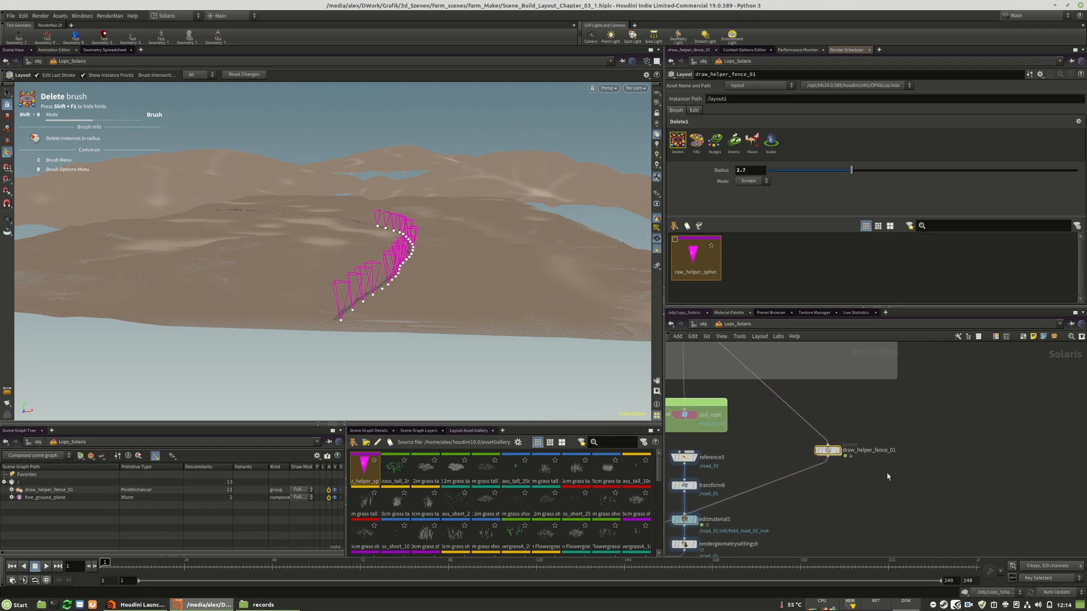
{"action": "left_click_drag", "start_coordinate": [824, 457], "coordinate": [937, 457], "text": "alt"}
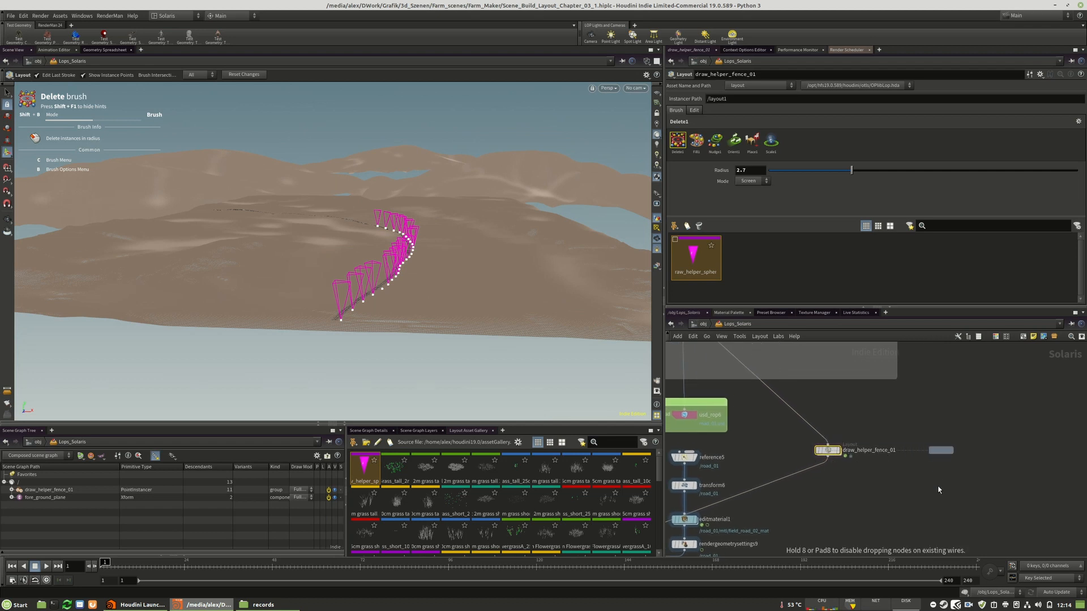
{"action": "mouse_move", "coordinate": [938, 457]}
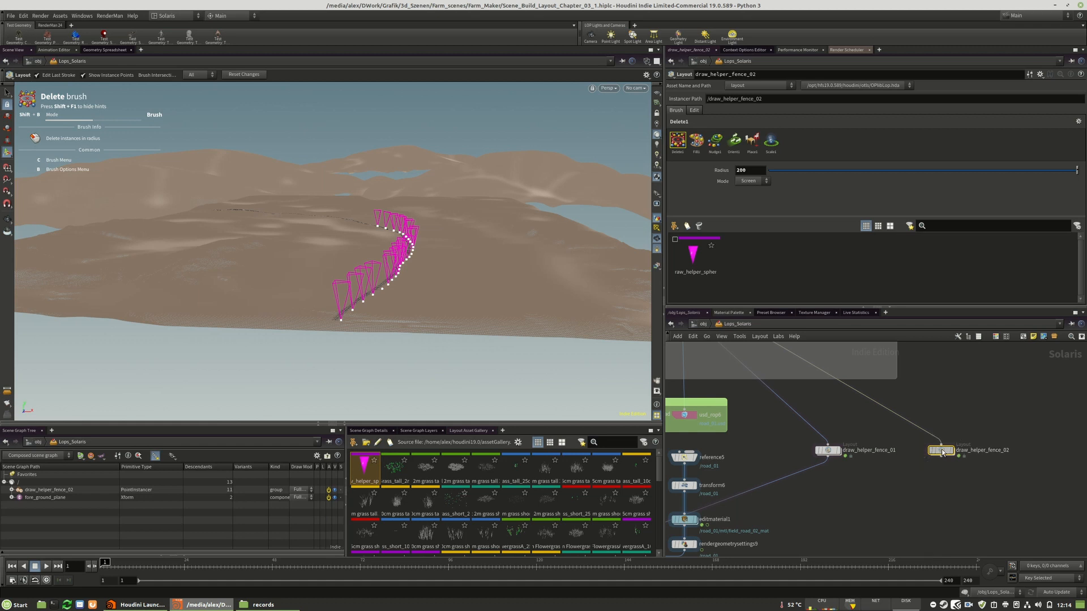
{"action": "key", "text": "Delete"}
Locate componentoutput8 of the farm fence asset in the network and set the update mode to On Mouse Up
{"action": "middle_click_drag", "start_coordinate": [844, 463], "coordinate": [931, 455]}
{"action": "double_click", "coordinate": [956, 441]}
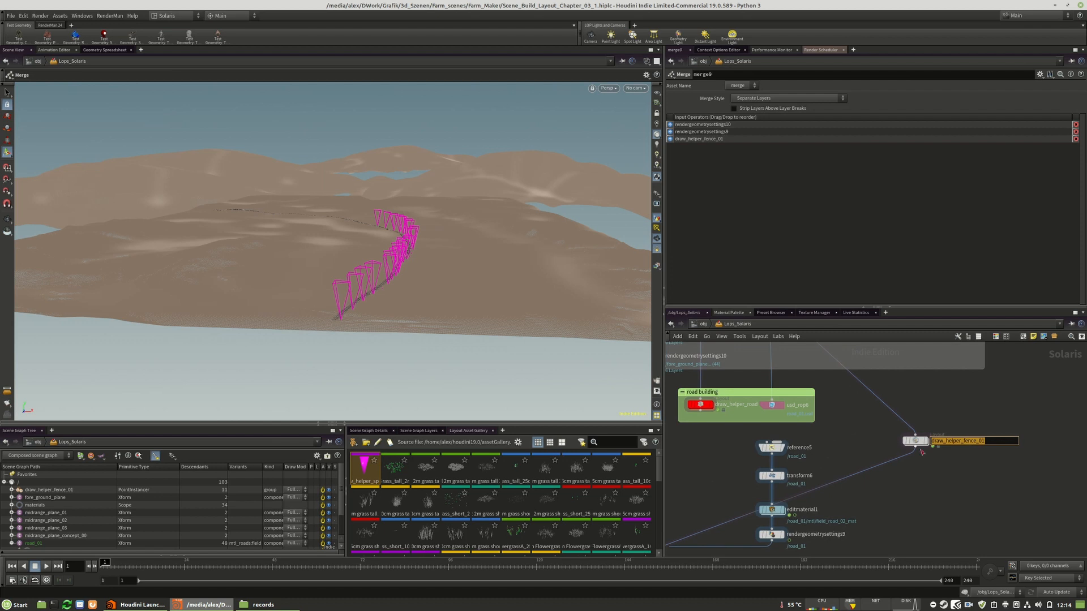
{"action": "scroll", "coordinate": [918, 539], "scroll_direction": "down", "scroll_amount": 8}
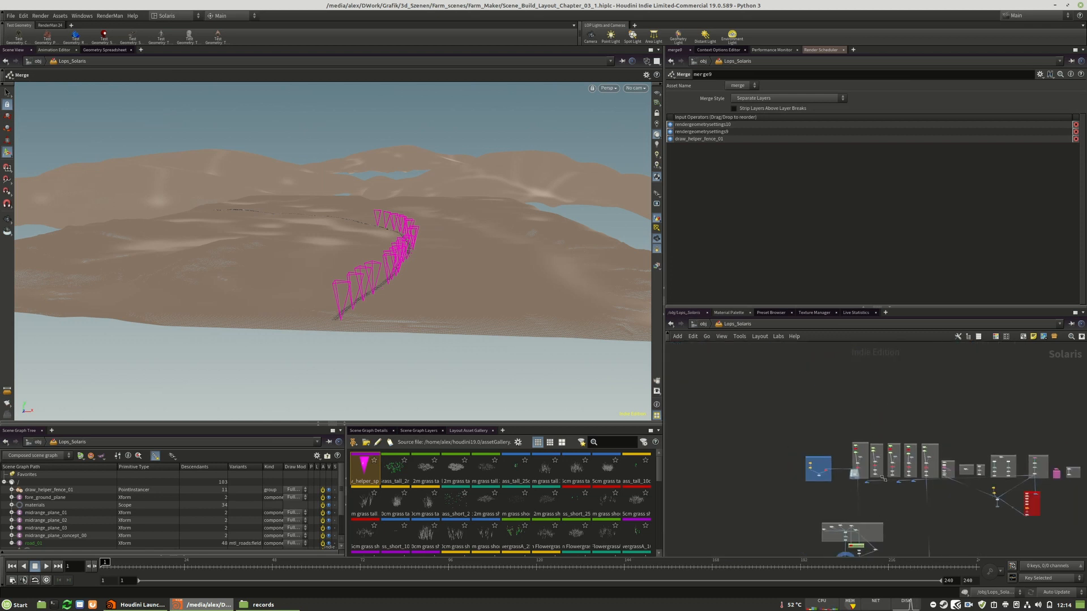
{"action": "scroll", "coordinate": [887, 514], "scroll_direction": "up", "scroll_amount": 8}
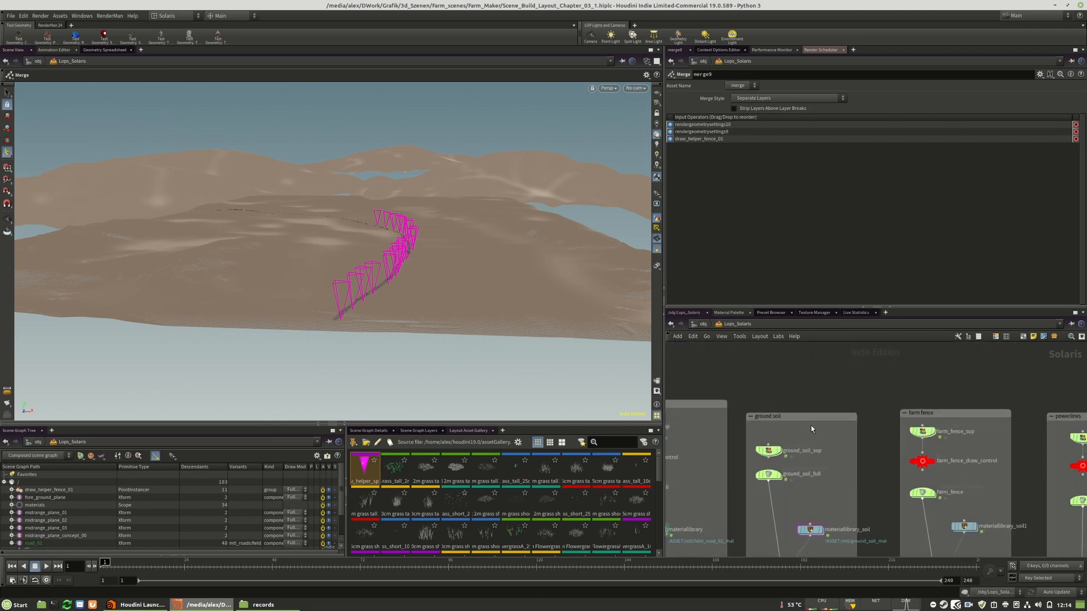
{"action": "scroll", "coordinate": [753, 365], "scroll_direction": "down", "scroll_amount": 4}
{"action": "scroll", "coordinate": [840, 536], "scroll_direction": "up", "scroll_amount": 7}
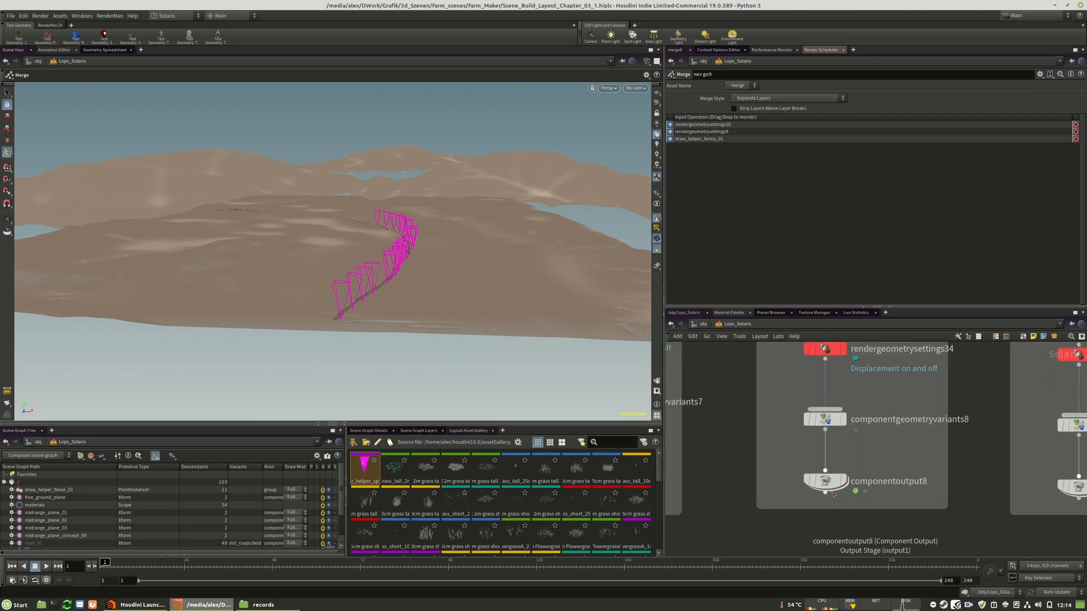
{"action": "left_click", "coordinate": [1072, 593]}
{"action": "left_click", "coordinate": [1054, 581]}
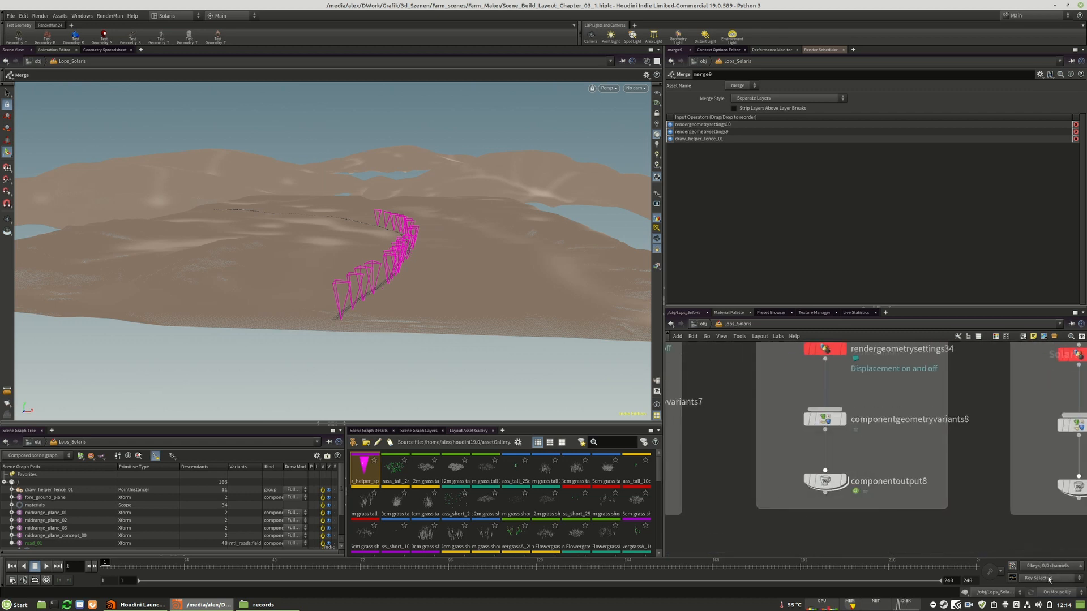
Review the metadata, caching, export and context option settings of the farm fence's componentoutput8 node
{"action": "left_click", "coordinate": [824, 488]}
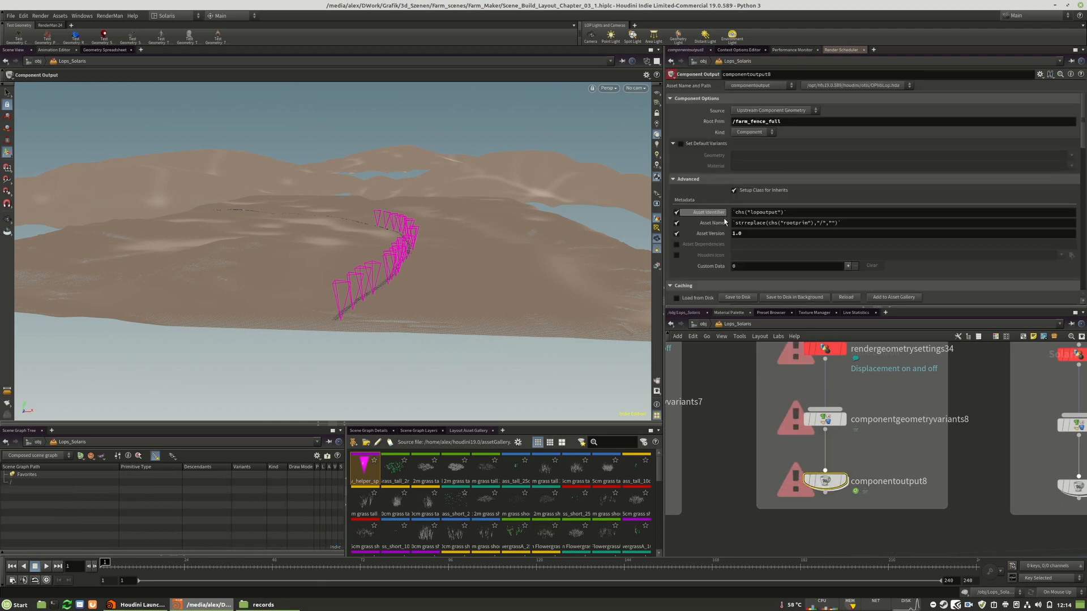
{"action": "scroll", "coordinate": [754, 139], "scroll_direction": "down", "scroll_amount": 10}
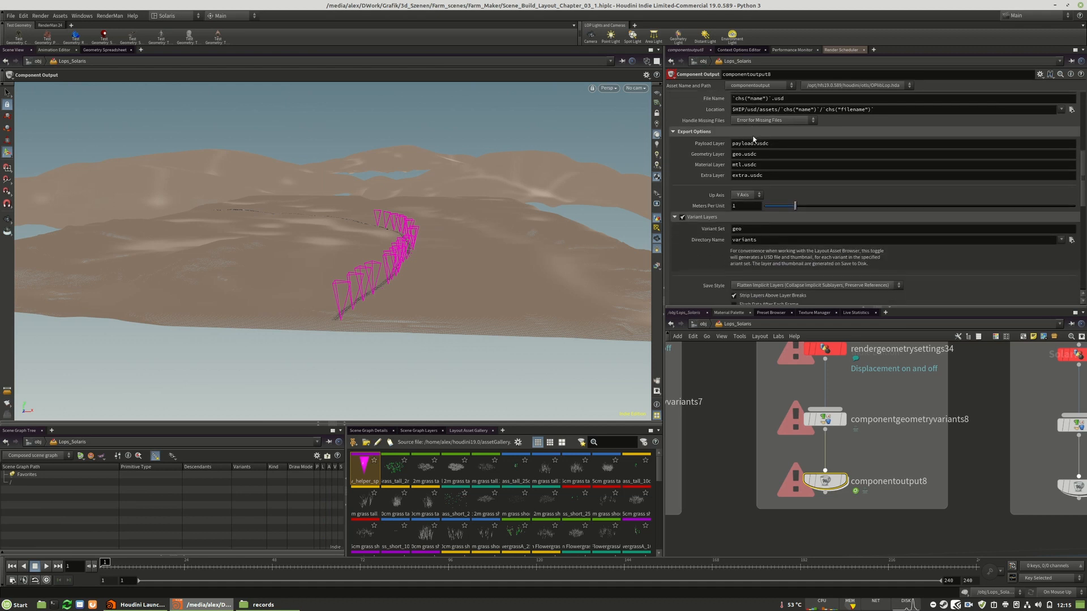
{"action": "scroll", "coordinate": [697, 216], "scroll_direction": "down", "scroll_amount": 15}
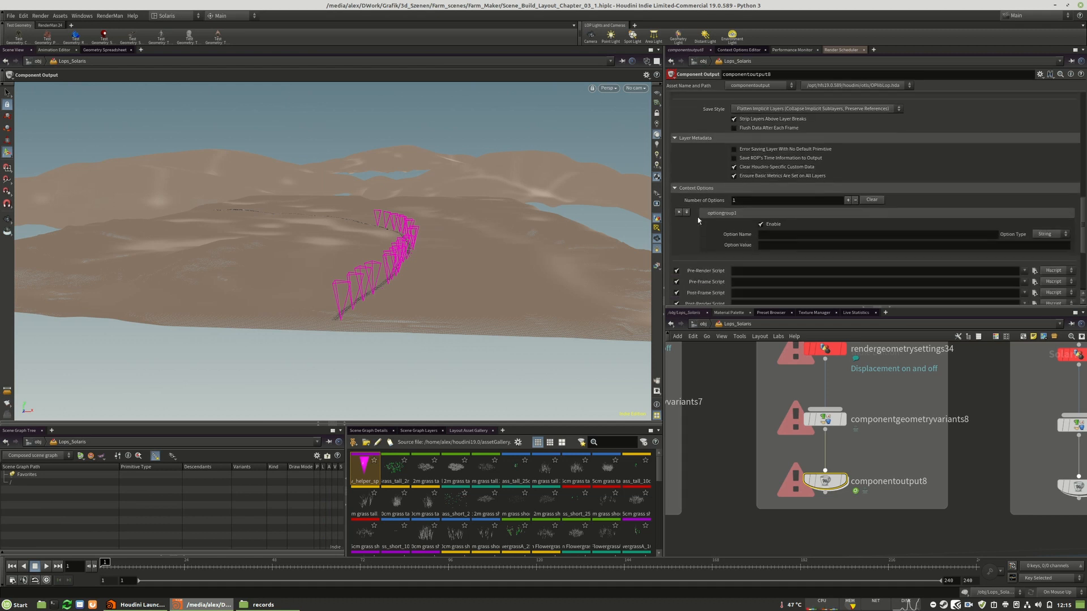
{"action": "scroll", "coordinate": [770, 172], "scroll_direction": "up", "scroll_amount": 15}
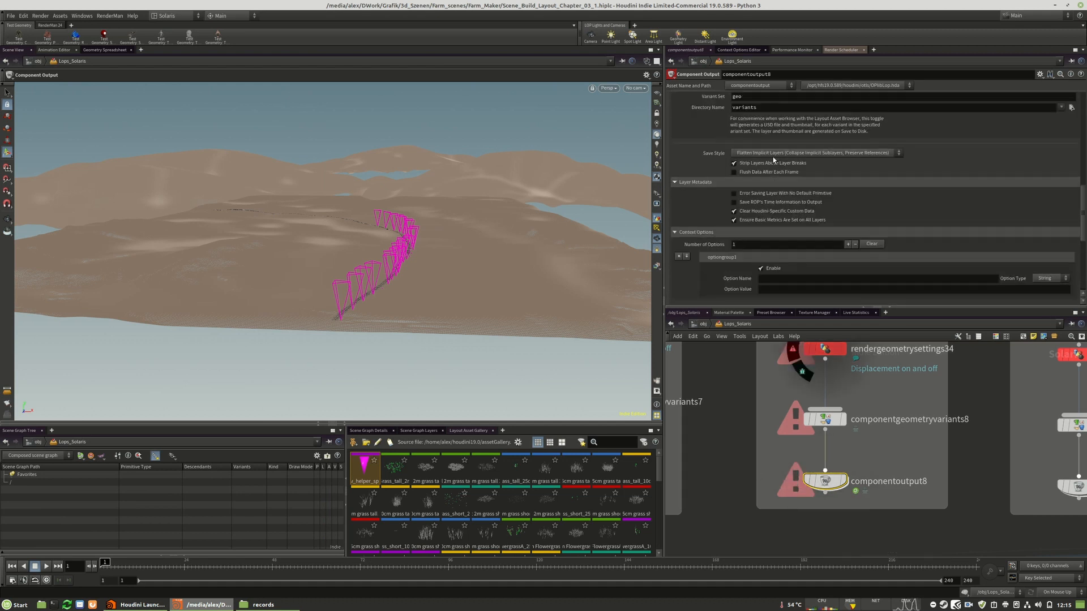
{"action": "scroll", "coordinate": [770, 171], "scroll_direction": "up", "scroll_amount": 1}
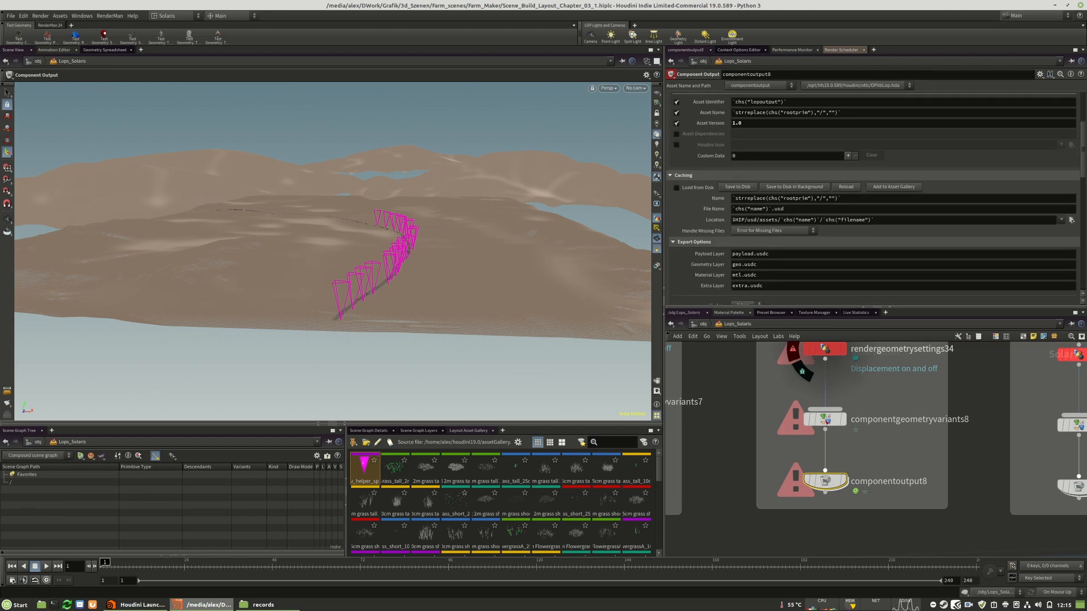
Wire the farm fence's rendergeometrysettings34 node into merge9 below the road branch
{"action": "scroll", "coordinate": [881, 457], "scroll_direction": "down", "scroll_amount": 3}
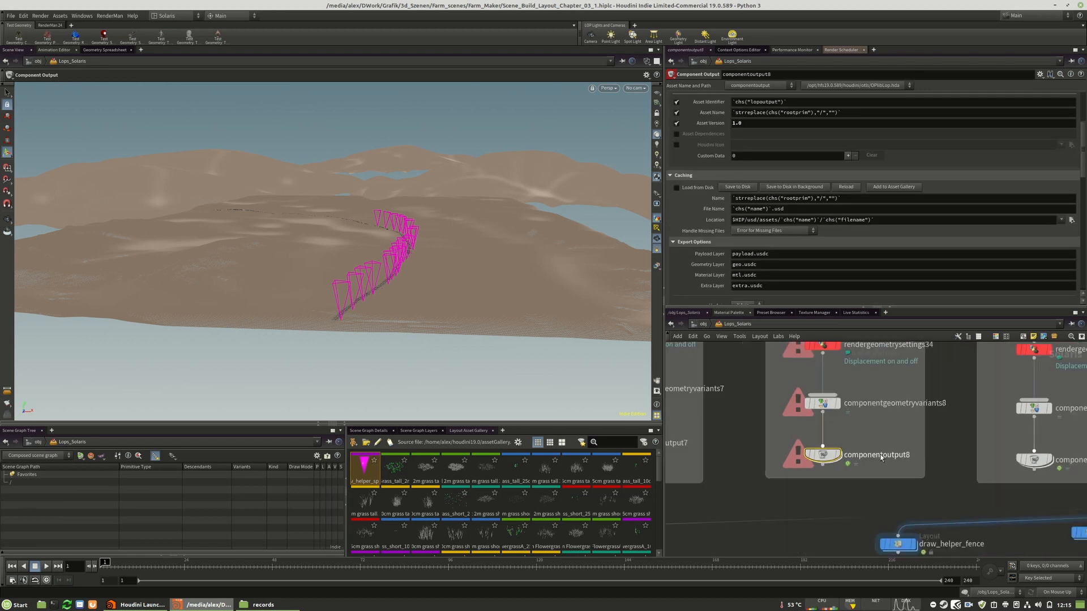
{"action": "scroll", "coordinate": [881, 457], "scroll_direction": "down", "scroll_amount": 3}
{"action": "left_click_drag", "start_coordinate": [840, 378], "coordinate": [842, 384]}
{"action": "left_click", "coordinate": [842, 387]}
{"action": "scroll", "coordinate": [877, 373], "scroll_direction": "down", "scroll_amount": 10}
{"action": "scroll", "coordinate": [865, 414], "scroll_direction": "up", "scroll_amount": 10}
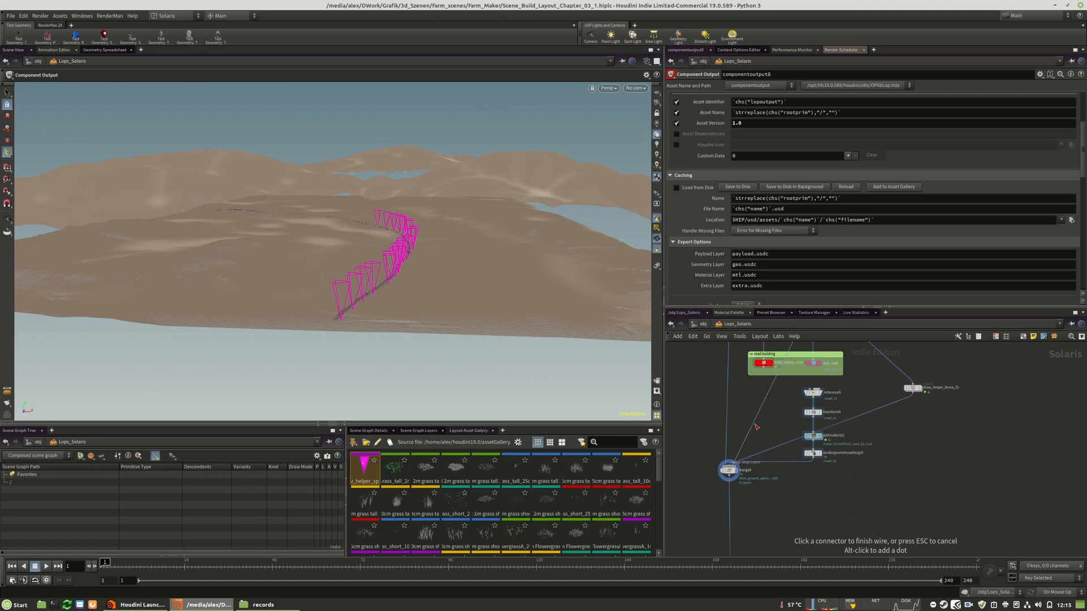
{"action": "left_click", "coordinate": [926, 441], "text": "alt"}
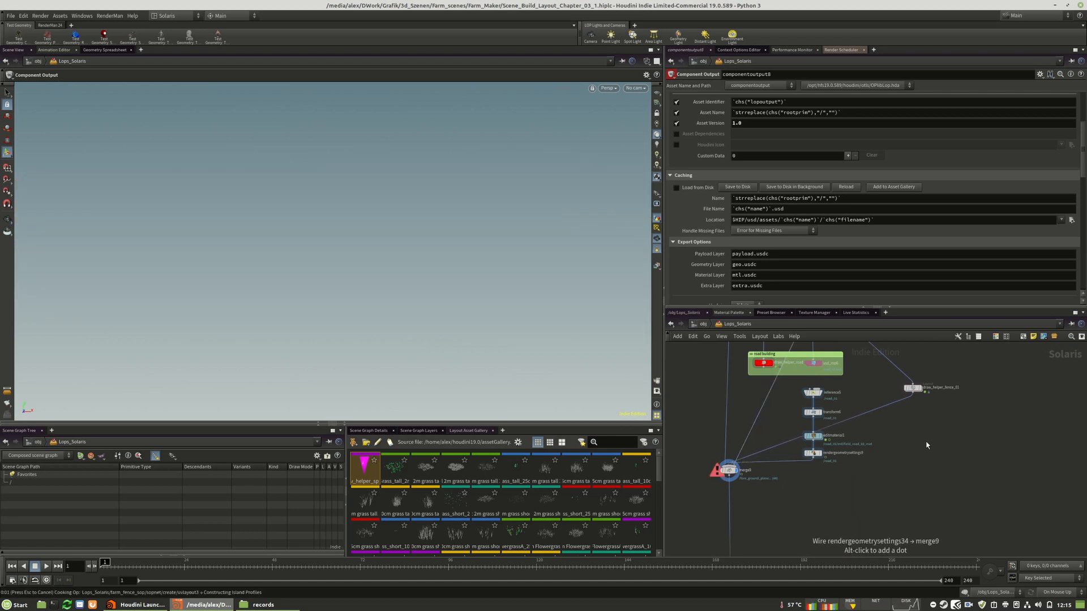
Add a dot to the farm fence wire into merge9 to route it around the road branch
{"action": "left_click_drag", "start_coordinate": [926, 441], "coordinate": [983, 463]}
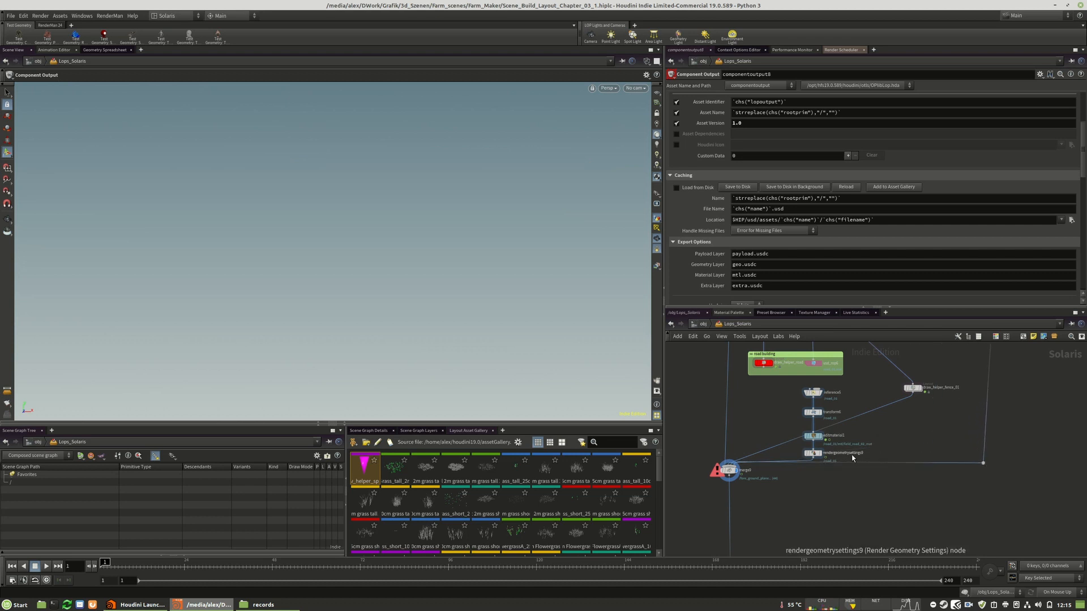
{"action": "middle_click_drag", "start_coordinate": [983, 377], "coordinate": [937, 468]}
{"action": "left_click_drag", "start_coordinate": [868, 479], "coordinate": [903, 493]}
{"action": "scroll", "coordinate": [935, 529], "scroll_direction": "down", "scroll_amount": 5}
{"action": "middle_click_drag", "start_coordinate": [973, 405], "coordinate": [909, 504]}
{"action": "scroll", "coordinate": [888, 409], "scroll_direction": "up", "scroll_amount": 5}
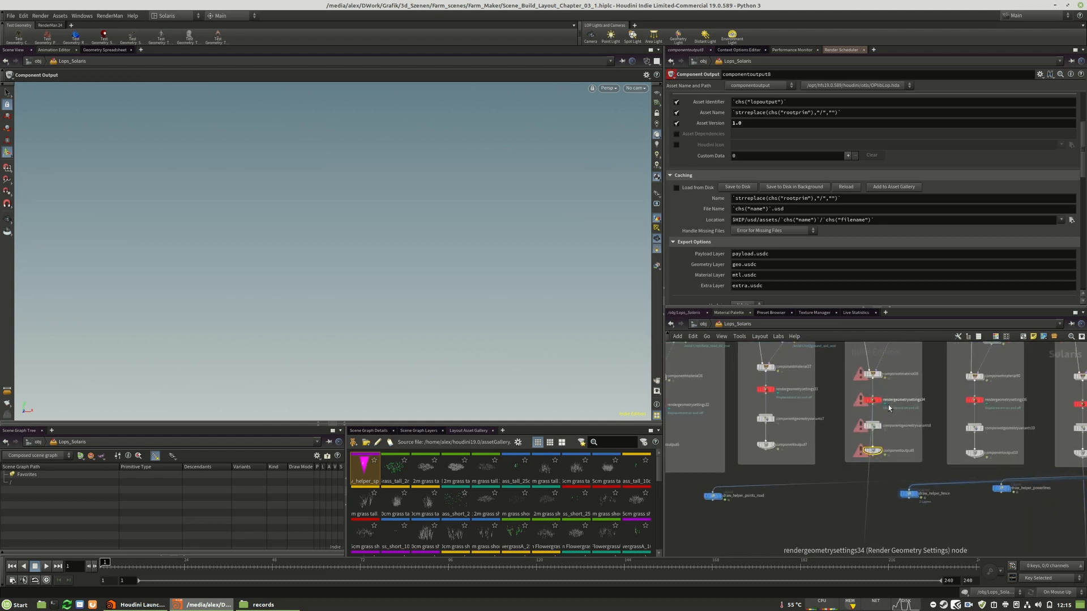
Duplicate the road's USD ROP node beside draw_helper_fence_01 and wire it to the farm fence asset
{"action": "left_click_drag", "start_coordinate": [875, 452], "coordinate": [900, 424]}
{"action": "scroll", "coordinate": [860, 371], "scroll_direction": "down", "scroll_amount": 5}
{"action": "scroll", "coordinate": [864, 529], "scroll_direction": "up", "scroll_amount": 5}
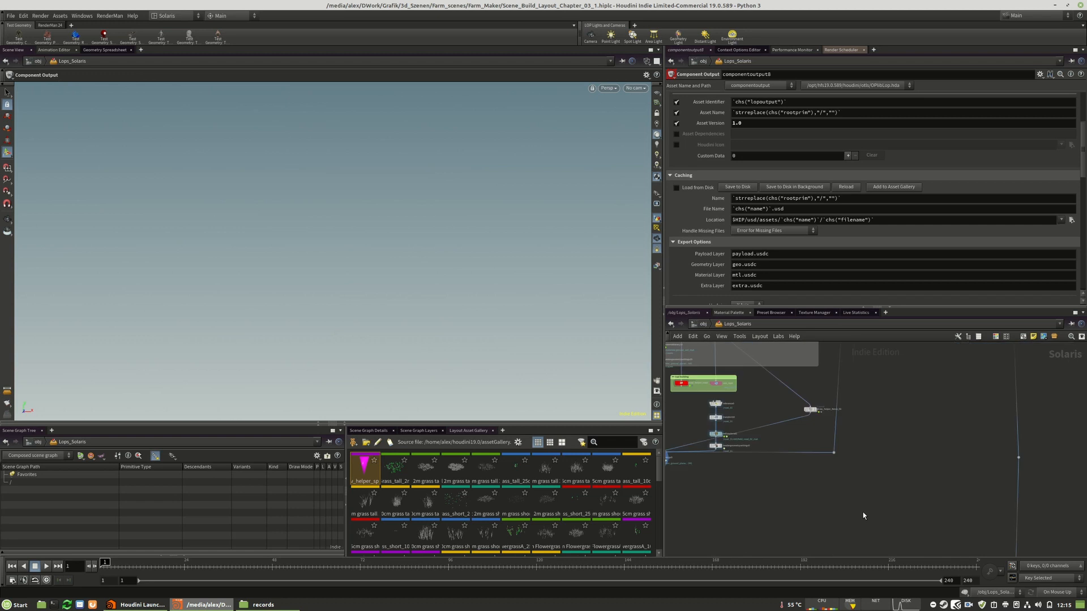
{"action": "middle_click_drag", "start_coordinate": [850, 429], "coordinate": [871, 469]}
{"action": "scroll", "coordinate": [730, 426], "scroll_direction": "up", "scroll_amount": 5}
{"action": "left_click_drag", "start_coordinate": [727, 425], "coordinate": [966, 435]}
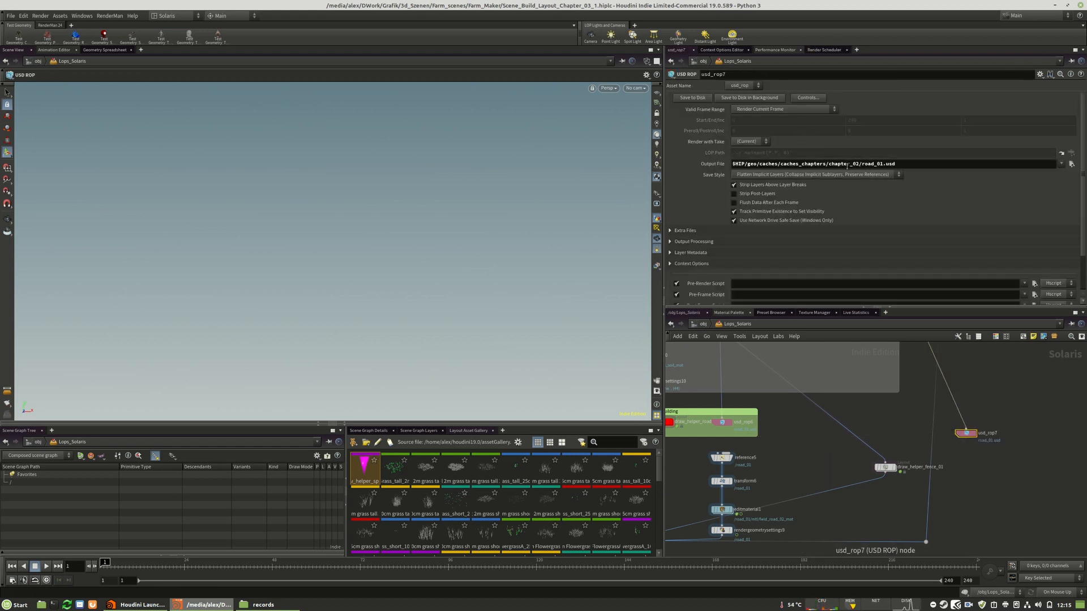
Set the duplicated USD ROP's output file to $HIP/geo/caches/caches_chapters/chapter_03/farm_fence_01.usd
{"action": "left_click", "coordinate": [860, 164]}
{"action": "key", "text": "BackSpace"}
{"action": "type", "text": "3"}
{"action": "key", "text": "Delete"}
{"action": "key", "text": "Delete"}
{"action": "type", "text": "farm_fenc"}
{"action": "key", "text": "Return"}
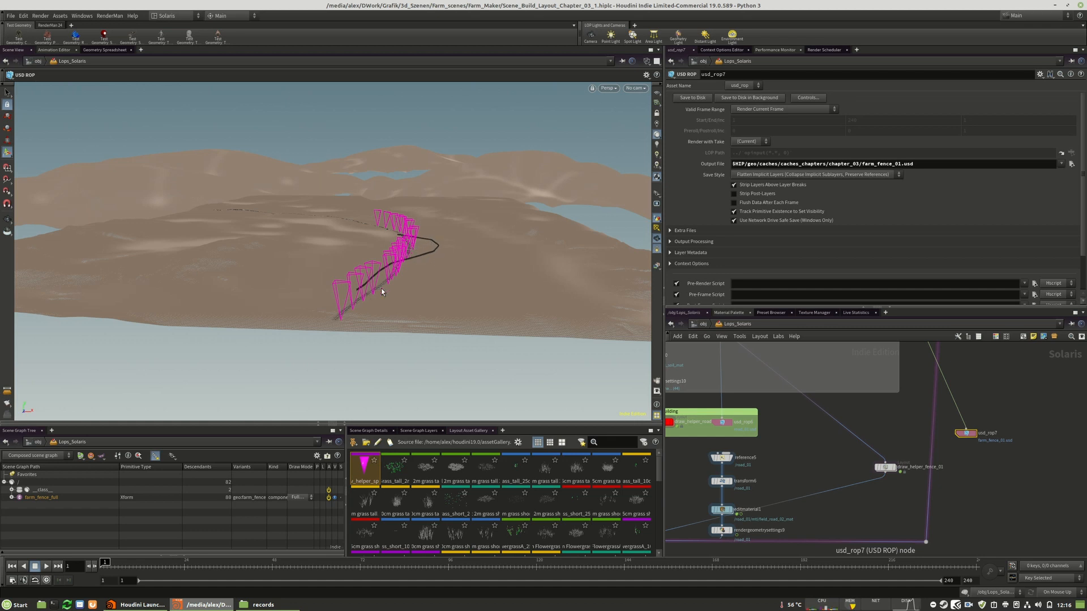
Set the update mode to Manual
{"action": "scroll", "coordinate": [967, 506], "scroll_direction": "down", "scroll_amount": 6}
{"action": "middle_click_drag", "start_coordinate": [999, 414], "coordinate": [971, 486]}
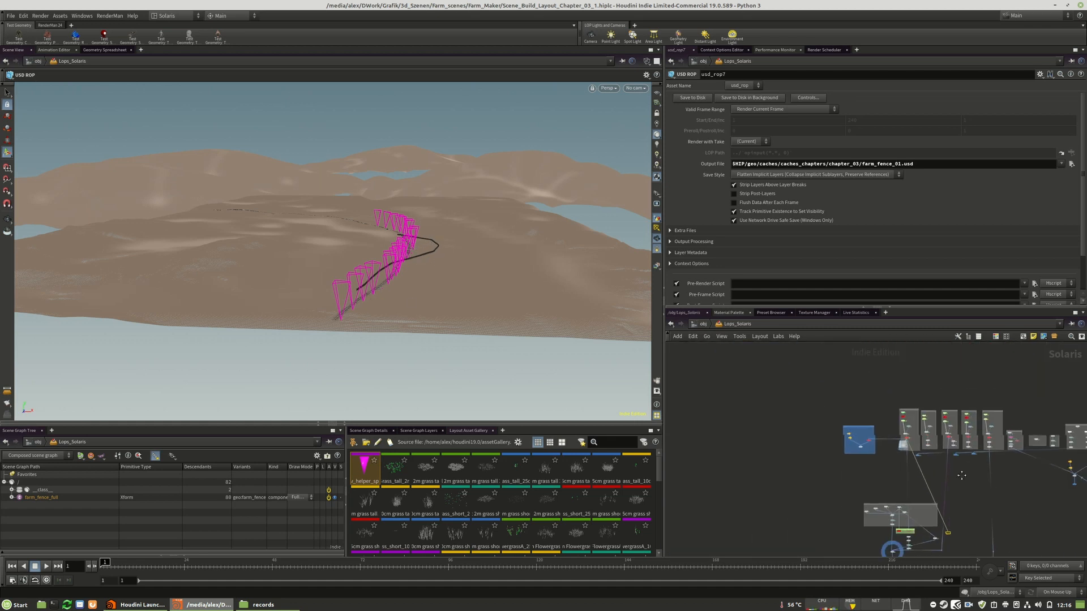
{"action": "scroll", "coordinate": [939, 452], "scroll_direction": "up", "scroll_amount": 5}
{"action": "left_click", "coordinate": [1064, 595]}
{"action": "left_click", "coordinate": [1043, 590]}
Set farm_fence_draw_control's draw helper selection to /obj/Lops_Solaris/draw_helper_fence_01
{"action": "scroll", "coordinate": [904, 428], "scroll_direction": "up", "scroll_amount": 2}
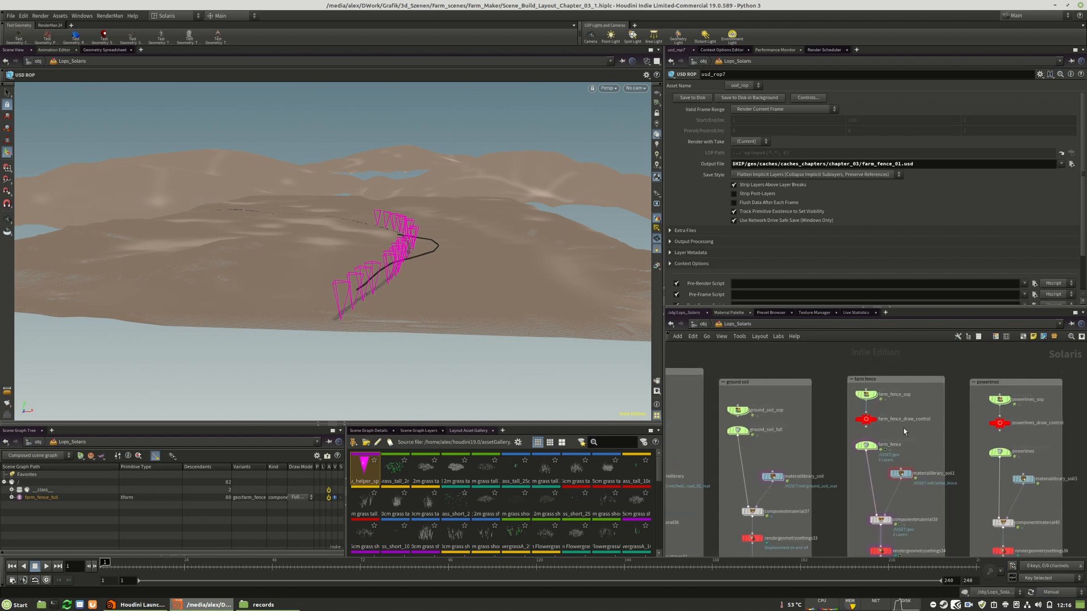
{"action": "mouse_move", "coordinate": [857, 419]}
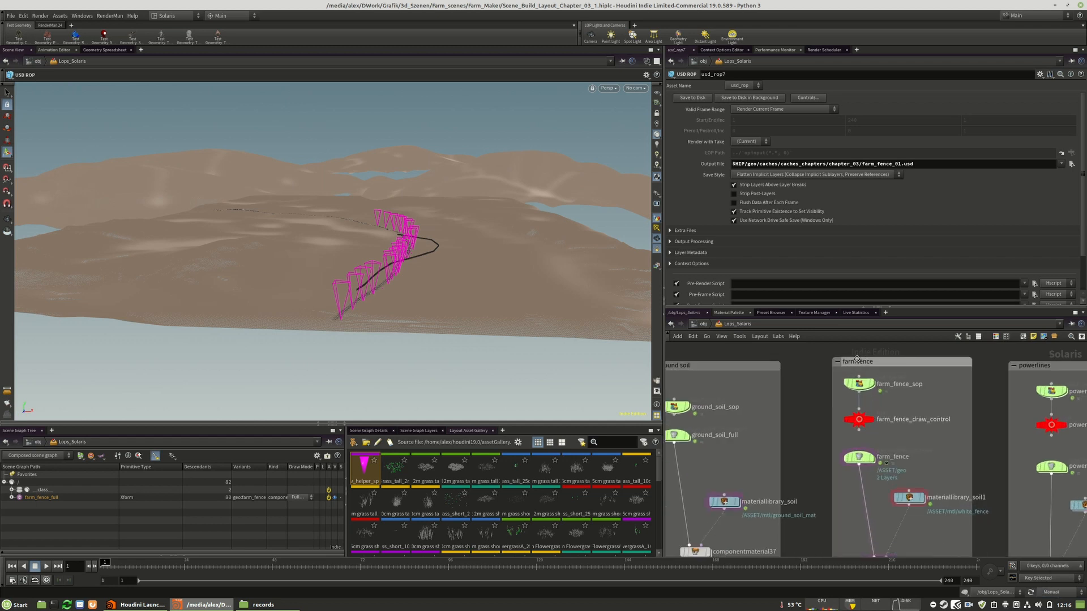
{"action": "left_click", "coordinate": [859, 420]}
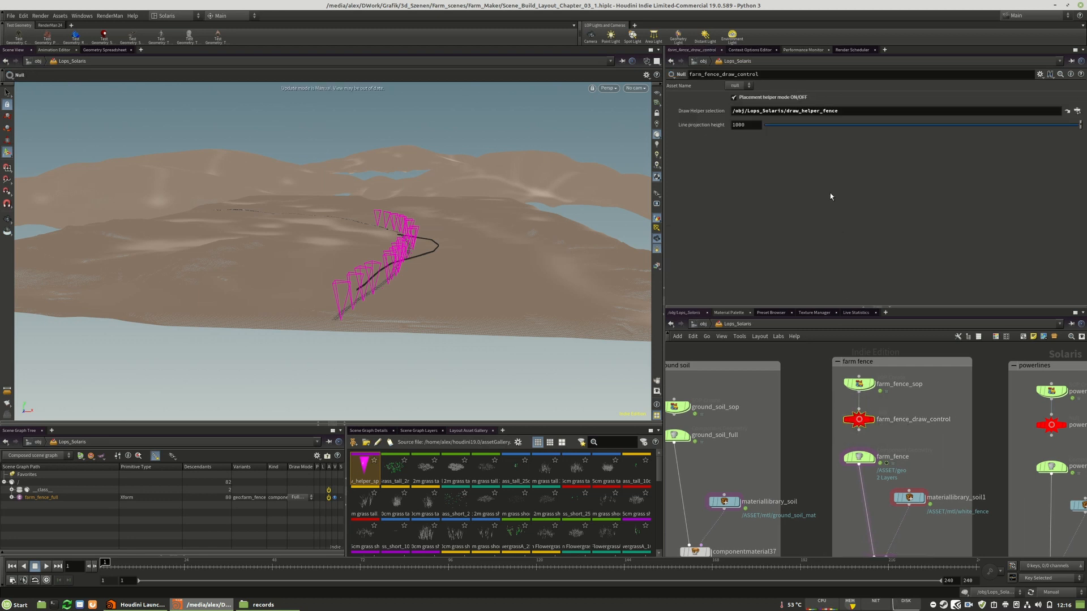
{"action": "left_click_drag", "start_coordinate": [839, 112], "coordinate": [787, 126]}
{"action": "type", "text": "draw_helper_fence_01"}
{"action": "key", "text": "Return"}
Restore the update mode to On Mouse Up so the farm fence recooks along the road
{"action": "scroll", "coordinate": [845, 370], "scroll_direction": "down", "scroll_amount": 10}
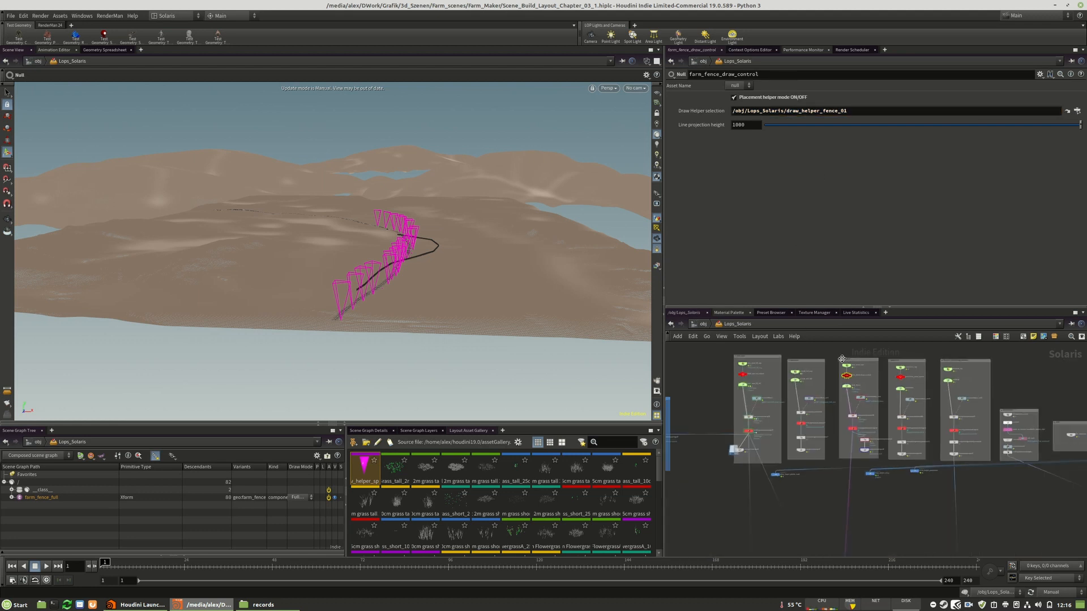
{"action": "scroll", "coordinate": [821, 520], "scroll_direction": "up", "scroll_amount": 5}
{"action": "left_click", "coordinate": [1062, 593]}
{"action": "left_click", "coordinate": [1053, 579]}
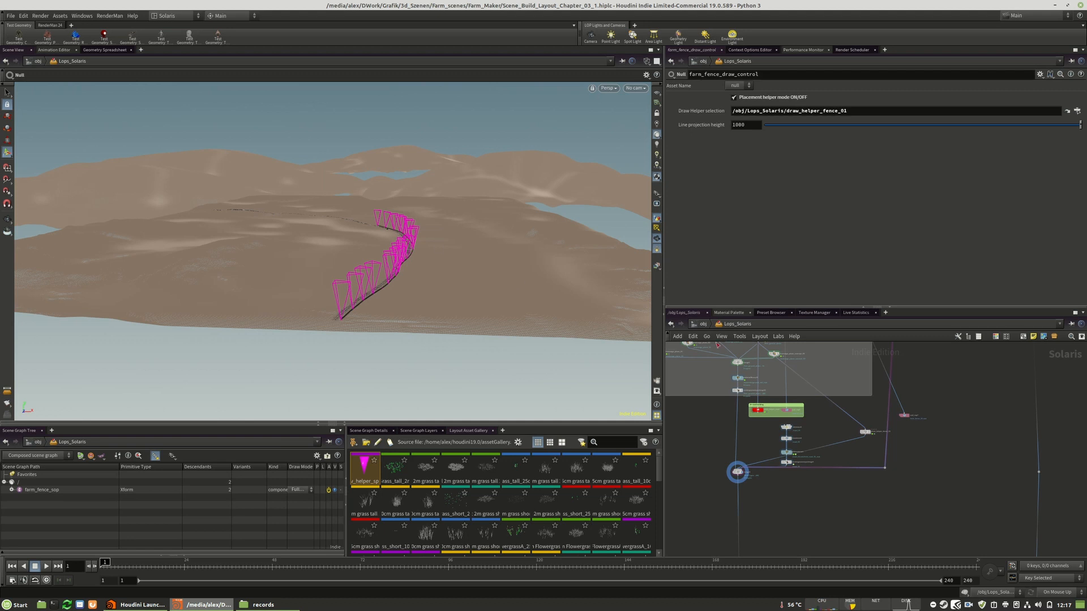
Reroute the wire feeding usd_rop7 near the fence helper and open that node's save settings
{"action": "middle_click_drag", "start_coordinate": [902, 416], "coordinate": [874, 503]}
{"action": "left_click", "coordinate": [877, 503]}
{"action": "middle_click_drag", "start_coordinate": [912, 391], "coordinate": [860, 521]}
{"action": "scroll", "coordinate": [850, 459], "scroll_direction": "up", "scroll_amount": 4}
{"action": "left_click", "coordinate": [827, 386]}
{"action": "scroll", "coordinate": [780, 395], "scroll_direction": "down", "scroll_amount": 6}
{"action": "scroll", "coordinate": [759, 396], "scroll_direction": "up", "scroll_amount": 6}
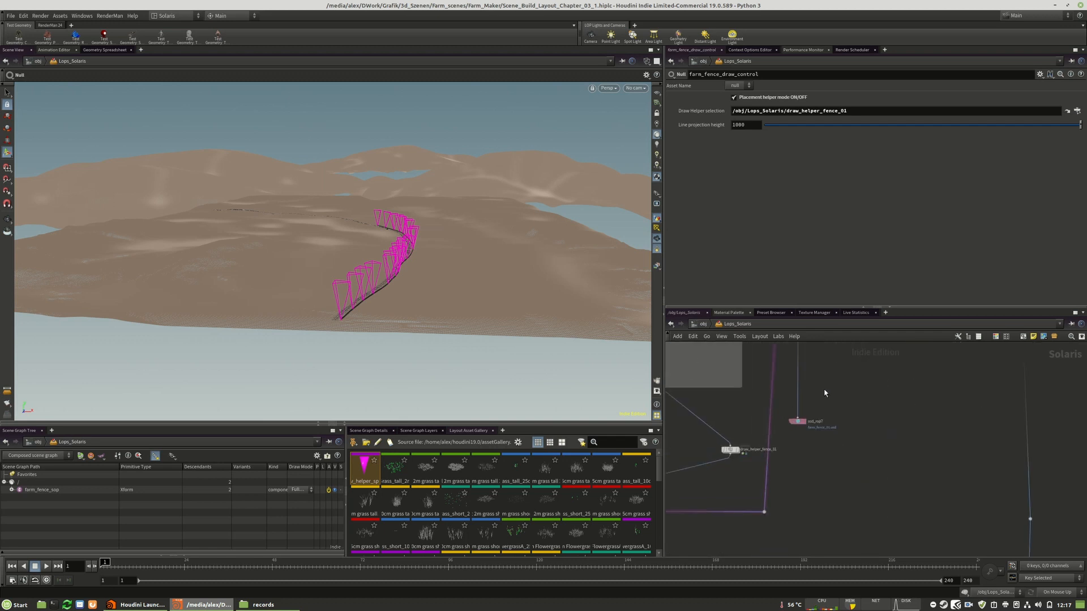
{"action": "left_click", "coordinate": [797, 421]}
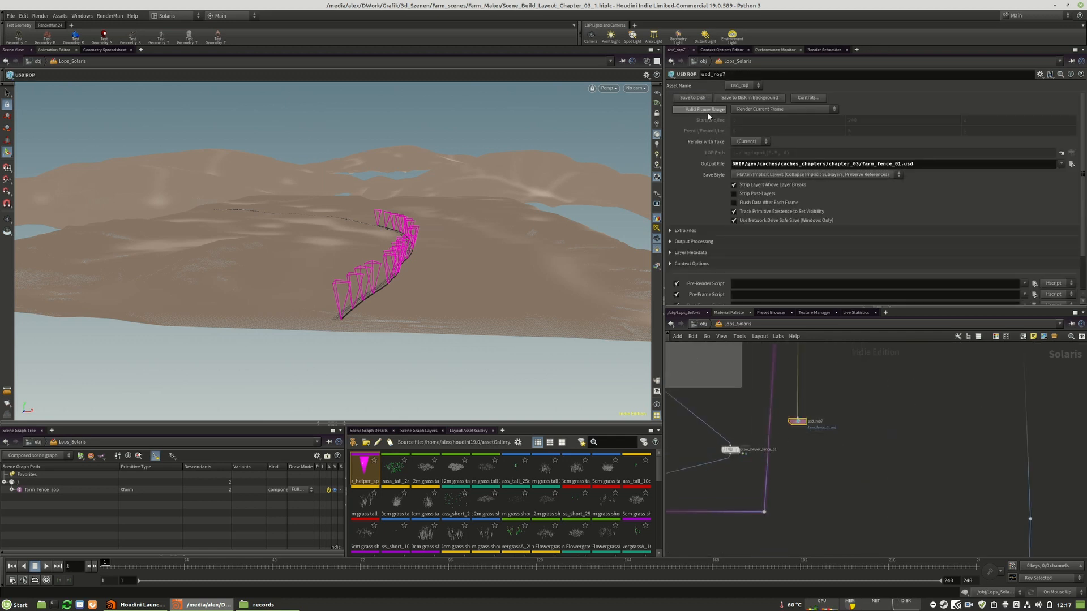
Duplicate the road's reference node below usd_rop7 and set the copy's primitive path to /farm_fence_01
{"action": "middle_click_drag", "start_coordinate": [808, 443], "coordinate": [890, 433]}
{"action": "scroll", "coordinate": [892, 433], "scroll_direction": "down", "scroll_amount": 2}
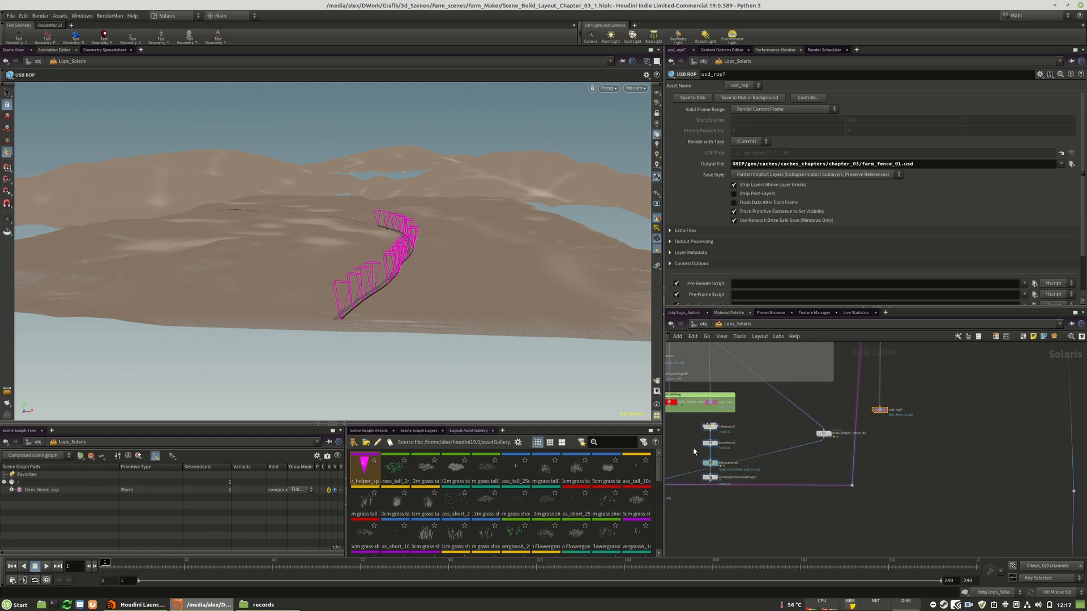
{"action": "scroll", "coordinate": [709, 442], "scroll_direction": "up", "scroll_amount": 3}
{"action": "left_click_drag", "start_coordinate": [709, 423], "coordinate": [940, 422], "text": "alt"}
{"action": "left_click_drag", "start_coordinate": [763, 110], "coordinate": [735, 121]}
{"action": "type", "text": "farm_"}
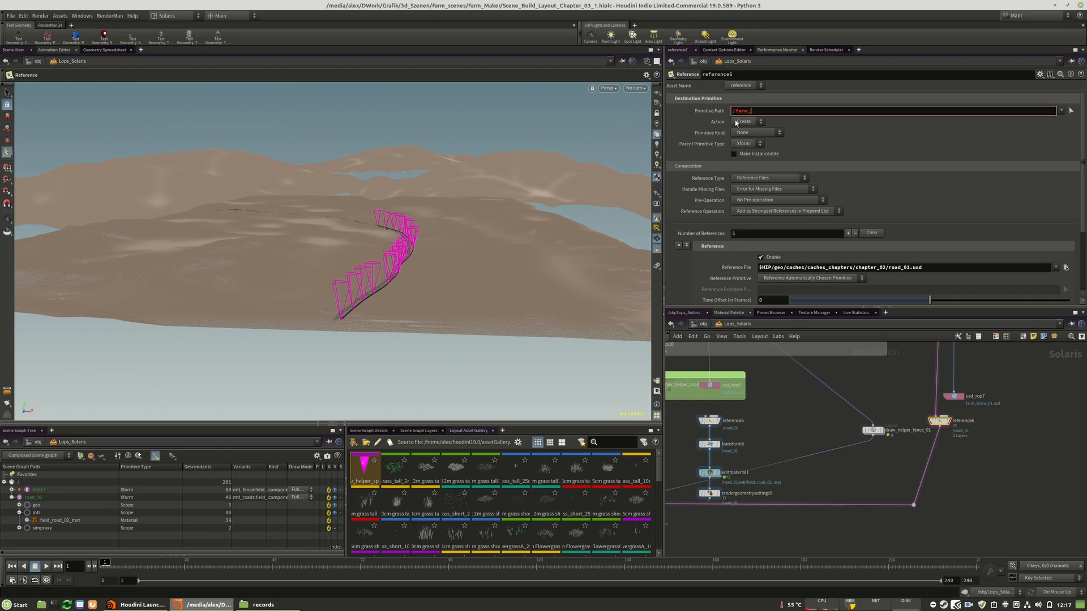
{"action": "type", "text": "fence_01"}
{"action": "key", "text": "Return"}
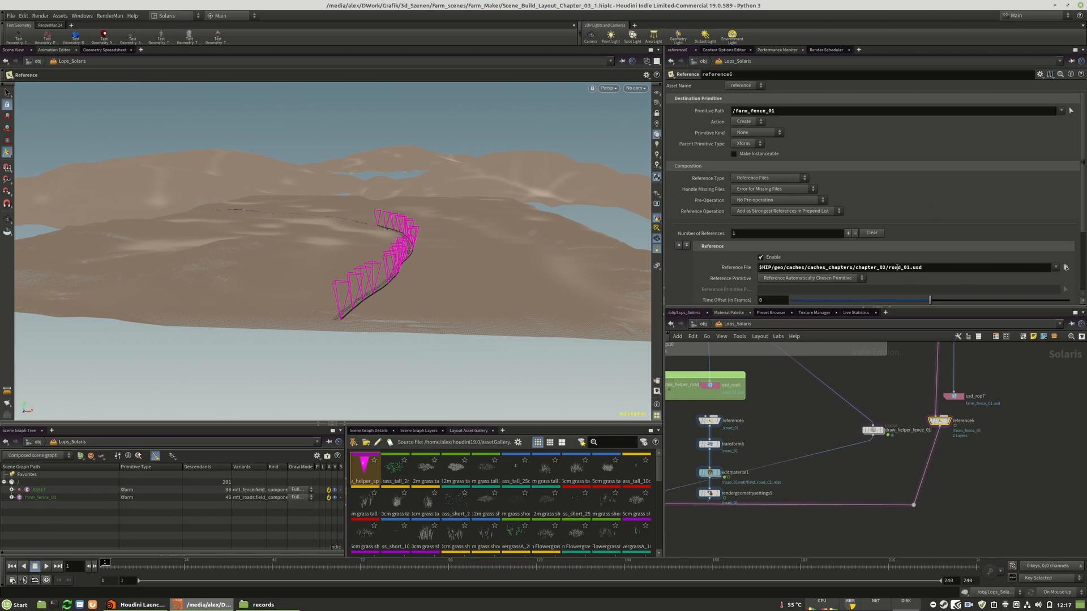
Set reference6's reference file to $HIP/geo/caches/caches_chapters/chapter_03/farm_fence_01.usd
{"action": "left_click", "coordinate": [882, 268]}
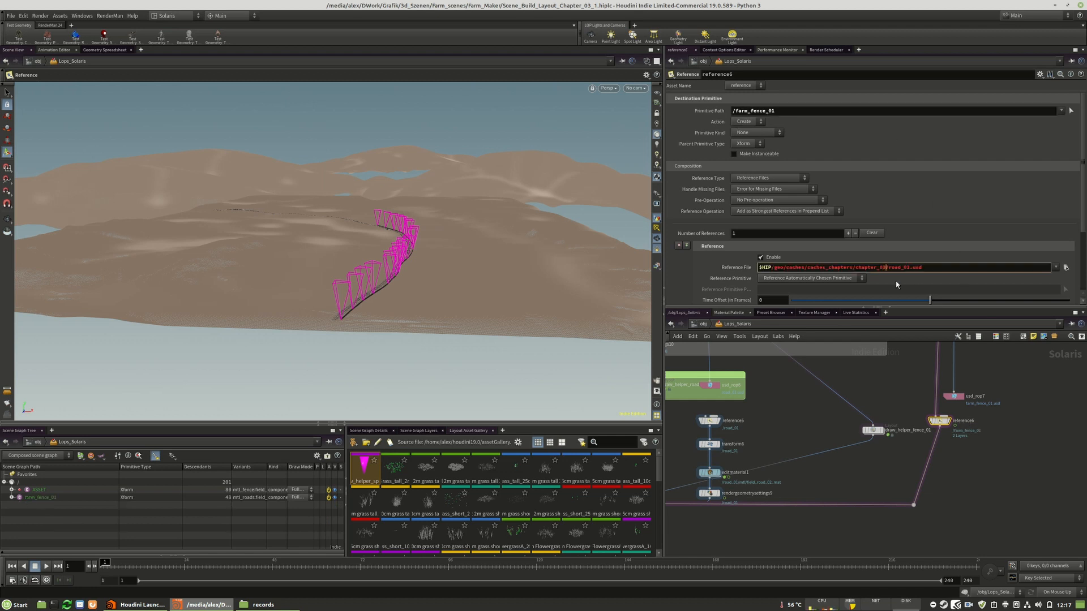
{"action": "type", "text": "farm_fence_01.usdad_01.usd"}
{"action": "key", "text": "Return"}
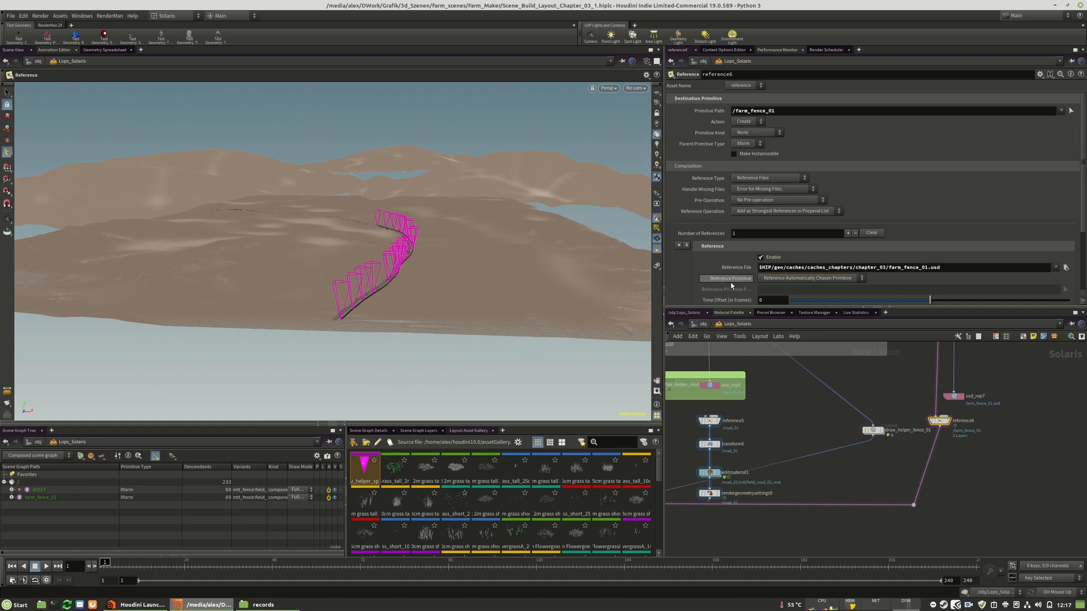
Disconnect reference6's input from the farm fence asset, keeping its output wired toward merge9
{"action": "scroll", "coordinate": [736, 280], "scroll_direction": "down", "scroll_amount": 2}
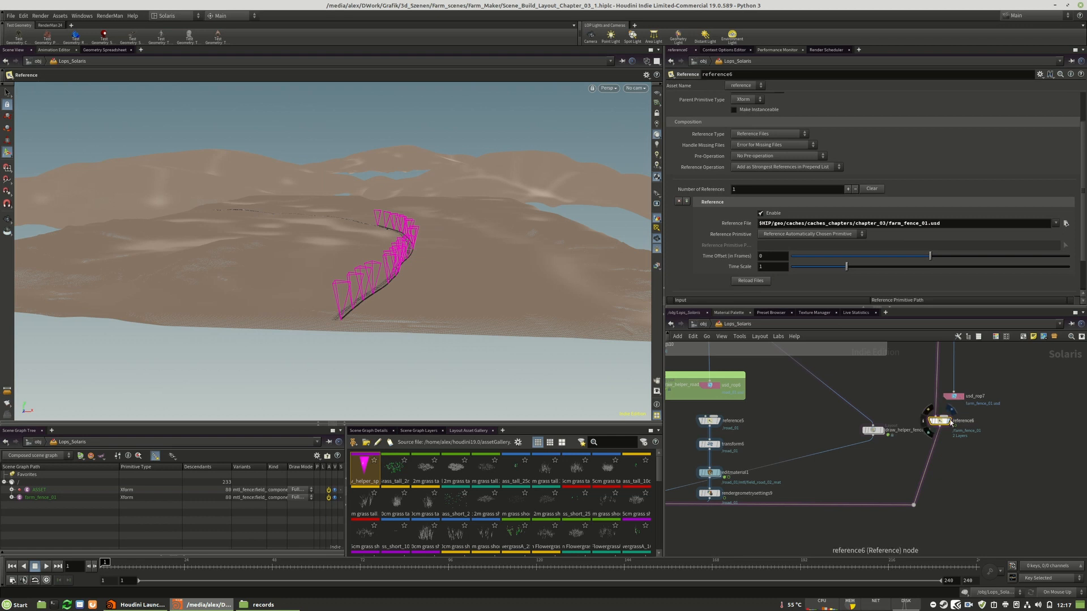
{"action": "left_click", "coordinate": [936, 416]}
{"action": "left_click", "coordinate": [915, 389]}
{"action": "left_click_drag", "start_coordinate": [940, 423], "coordinate": [954, 434]}
{"action": "scroll", "coordinate": [978, 442], "scroll_direction": "up", "scroll_amount": 4}
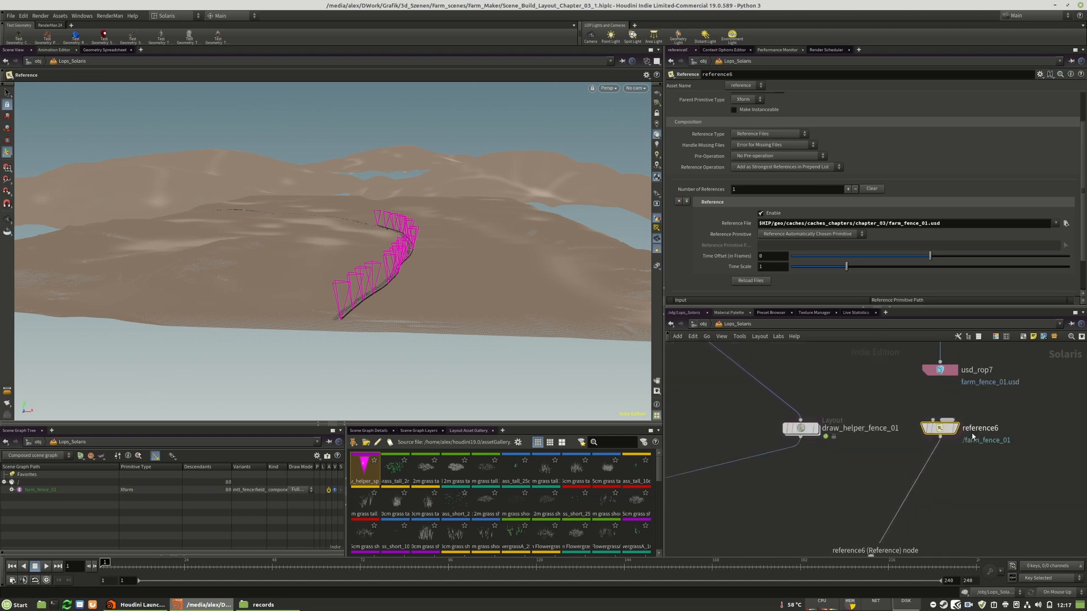
{"action": "left_click", "coordinate": [952, 428]}
Select merge9 and cut the wire that feeds draw_helper_fence_01 into it
{"action": "scroll", "coordinate": [731, 467], "scroll_direction": "down", "scroll_amount": 3}
{"action": "middle_click_drag", "start_coordinate": [730, 467], "coordinate": [1013, 390]}
{"action": "scroll", "coordinate": [820, 439], "scroll_direction": "up", "scroll_amount": 3}
{"action": "left_click", "coordinate": [757, 460]}
{"action": "left_click_drag", "start_coordinate": [745, 461], "coordinate": [747, 479]}
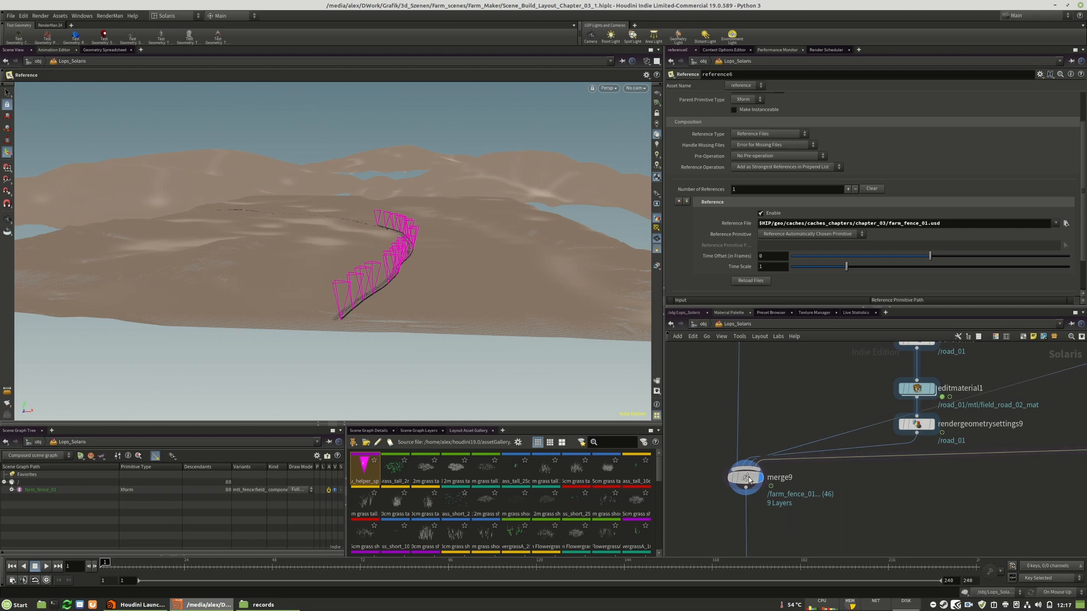
{"action": "middle_click_drag", "start_coordinate": [1015, 453], "coordinate": [919, 483]}
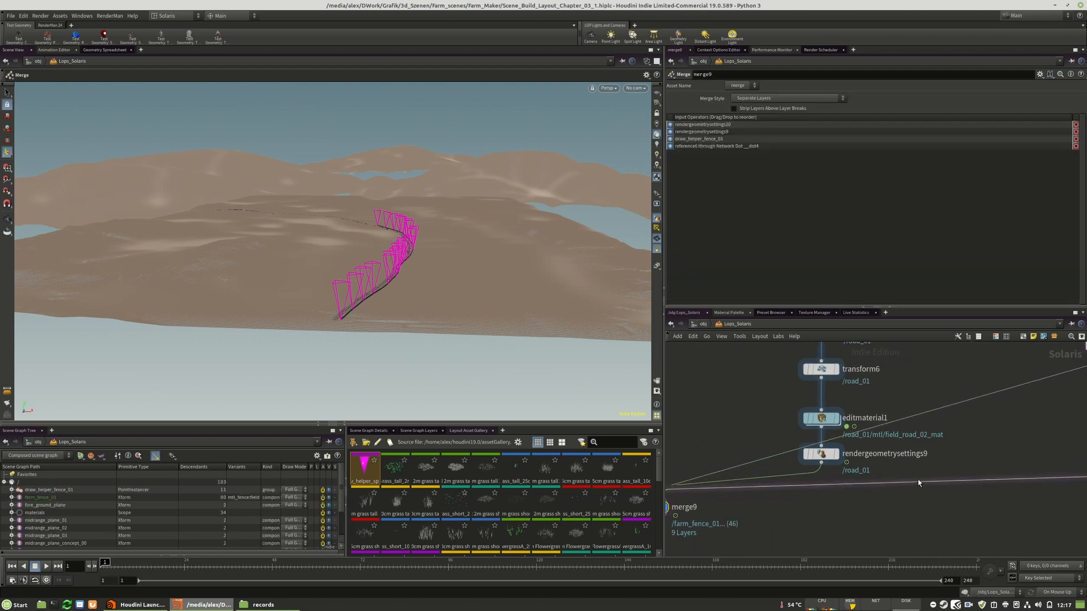
{"action": "key", "text": "y"}
{"action": "left_click_drag", "start_coordinate": [996, 407], "coordinate": [967, 380]}
{"action": "key", "text": "Escape"}
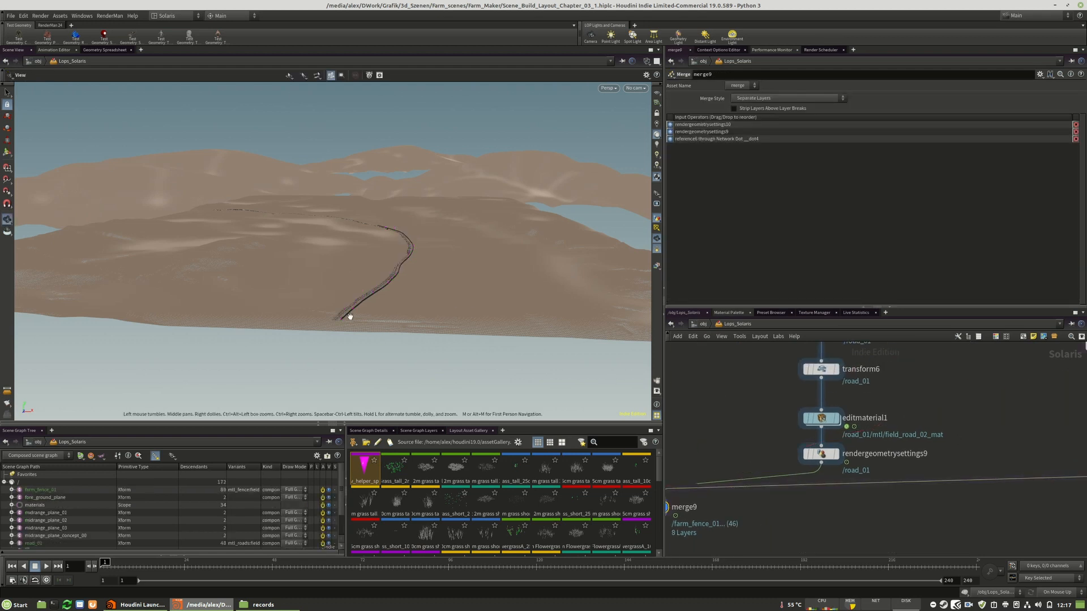
Display the hdprman1 node and look through /cameras/camera2_layout in the viewport
{"action": "left_click", "coordinate": [637, 88]}
{"action": "left_click", "coordinate": [668, 134]}
{"action": "scroll", "coordinate": [928, 403], "scroll_direction": "down", "scroll_amount": 9}
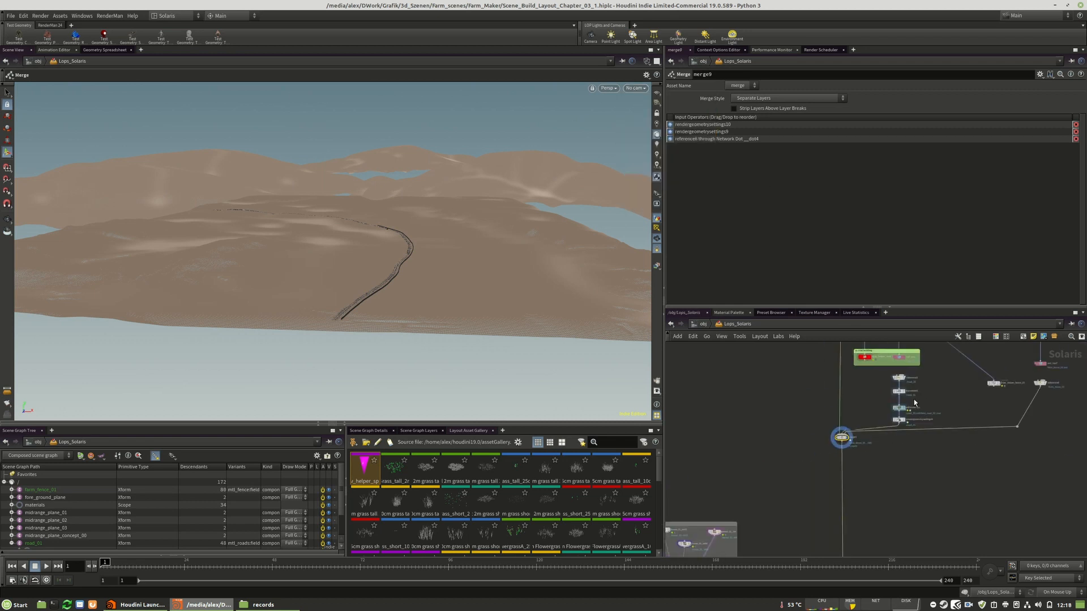
{"action": "scroll", "coordinate": [876, 438], "scroll_direction": "down", "scroll_amount": 5}
{"action": "scroll", "coordinate": [873, 460], "scroll_direction": "up", "scroll_amount": 14}
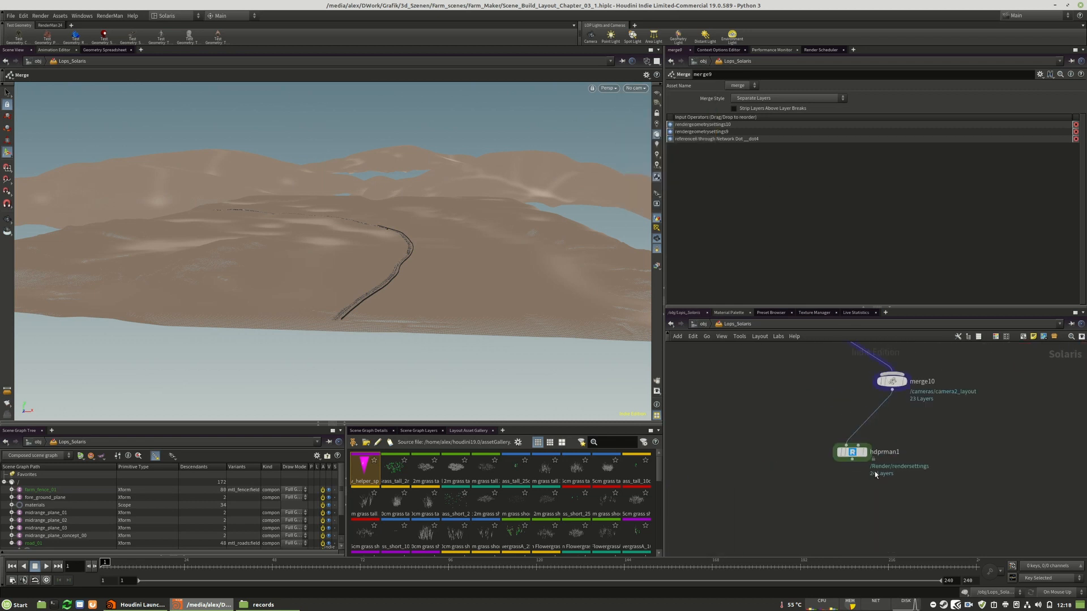
{"action": "left_click", "coordinate": [864, 451]}
{"action": "left_click", "coordinate": [633, 89]}
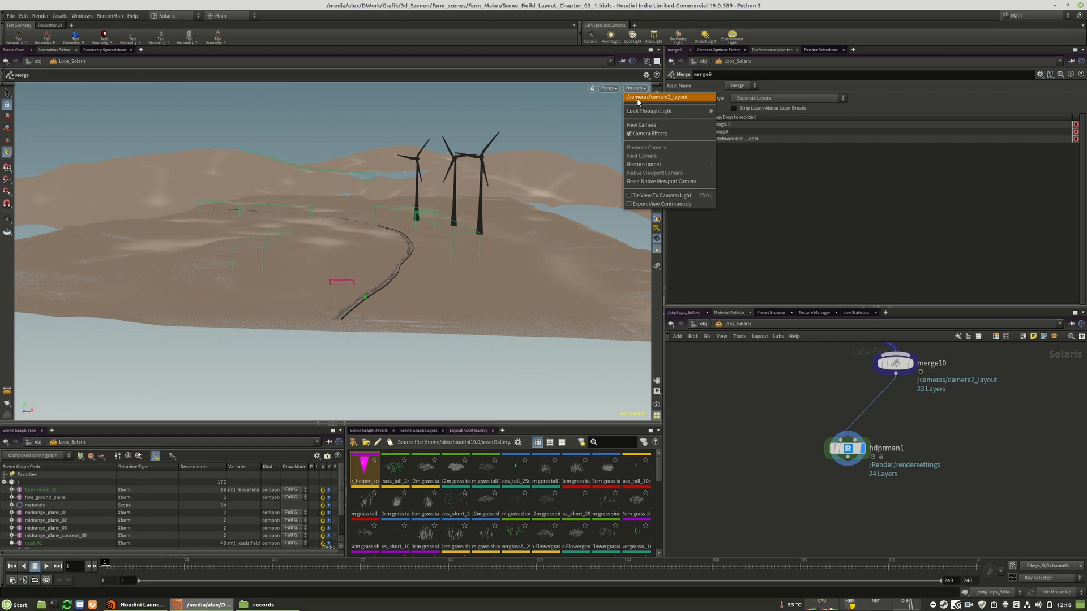
{"action": "left_click", "coordinate": [640, 99]}
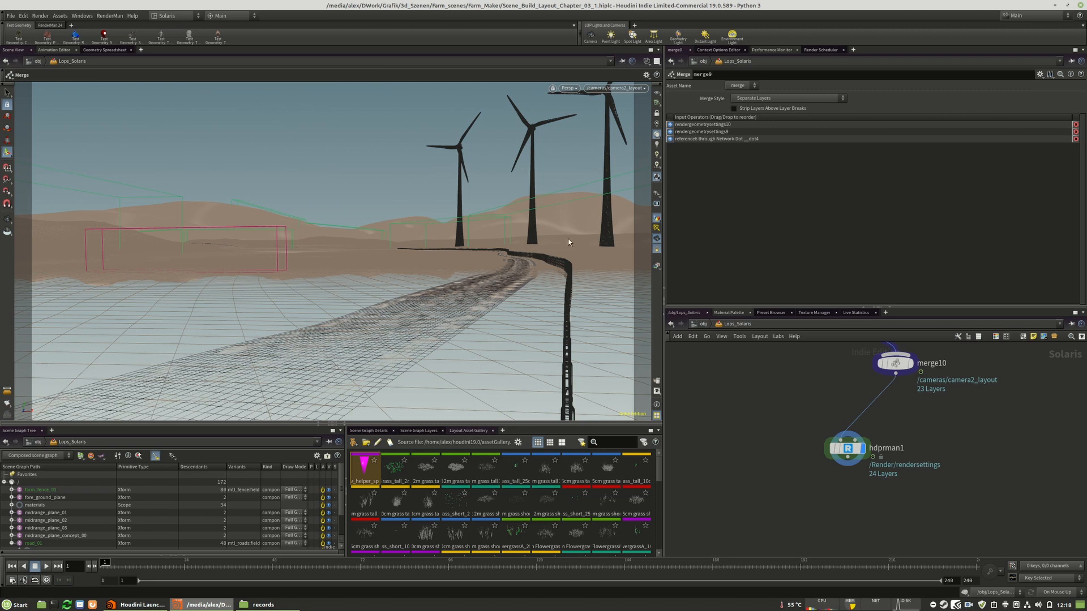
Locate the farm fence asset in the network and open the inside of farm_fence_sop
{"action": "scroll", "coordinate": [796, 490], "scroll_direction": "down", "scroll_amount": 8}
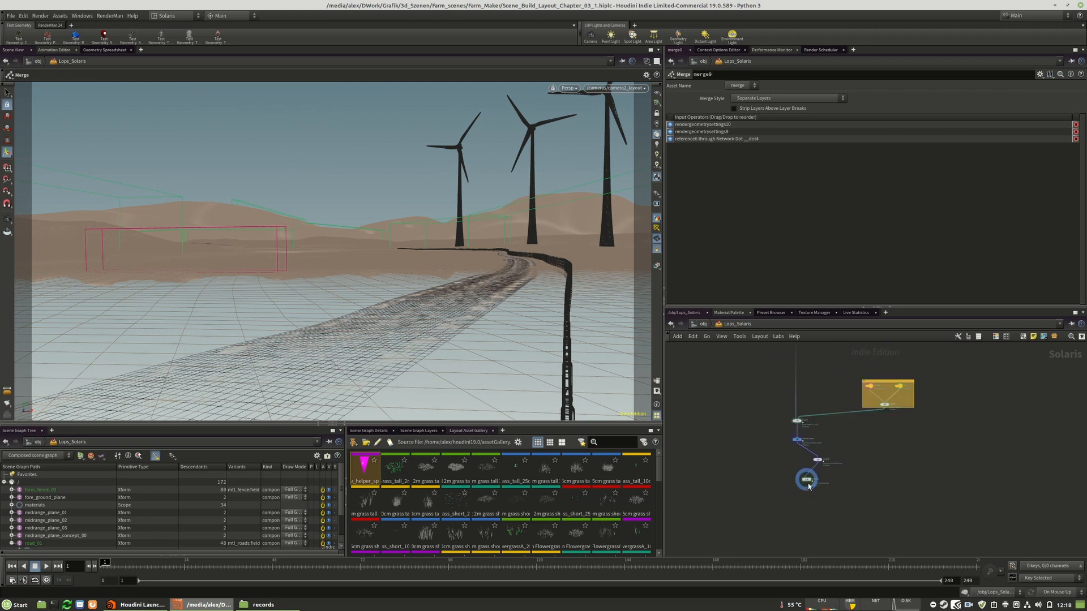
{"action": "scroll", "coordinate": [890, 408], "scroll_direction": "down", "scroll_amount": 5}
{"action": "middle_click_drag", "start_coordinate": [900, 385], "coordinate": [876, 491]}
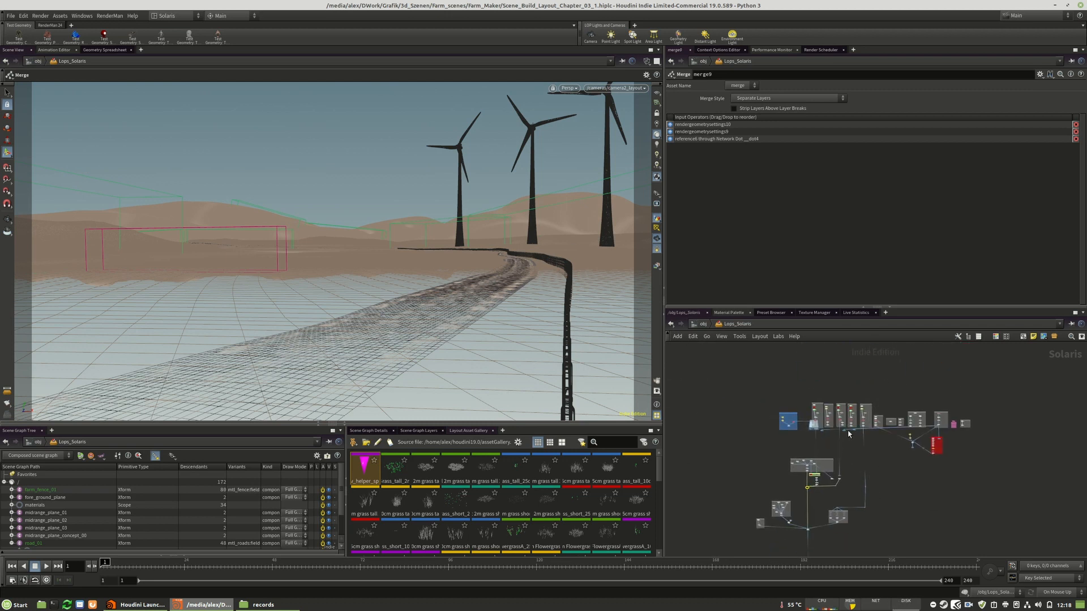
{"action": "scroll", "coordinate": [799, 430], "scroll_direction": "up", "scroll_amount": 8}
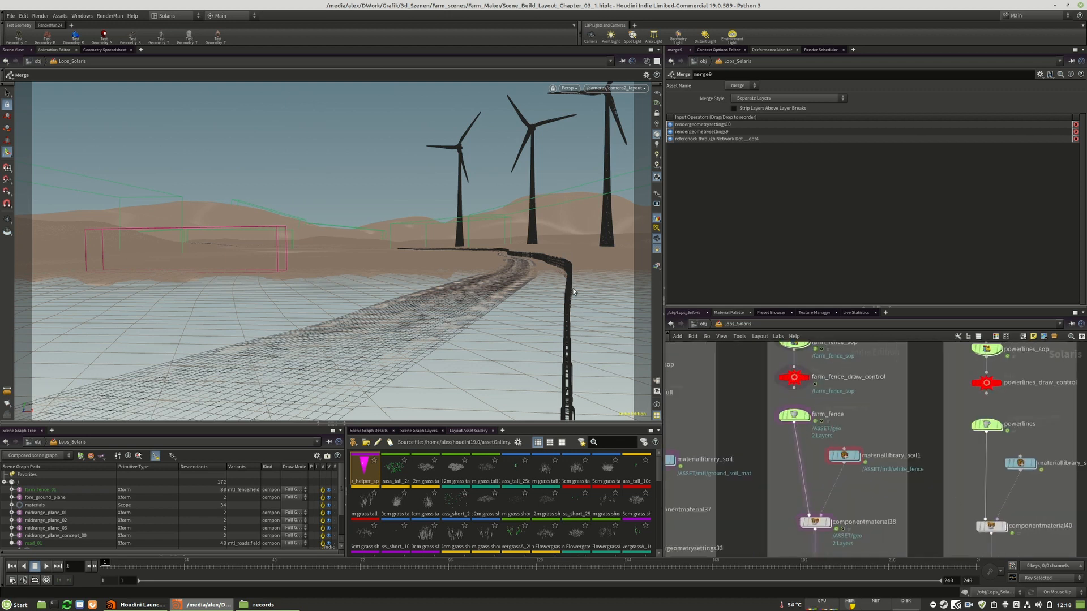
{"action": "scroll", "coordinate": [839, 409], "scroll_direction": "up", "scroll_amount": 3}
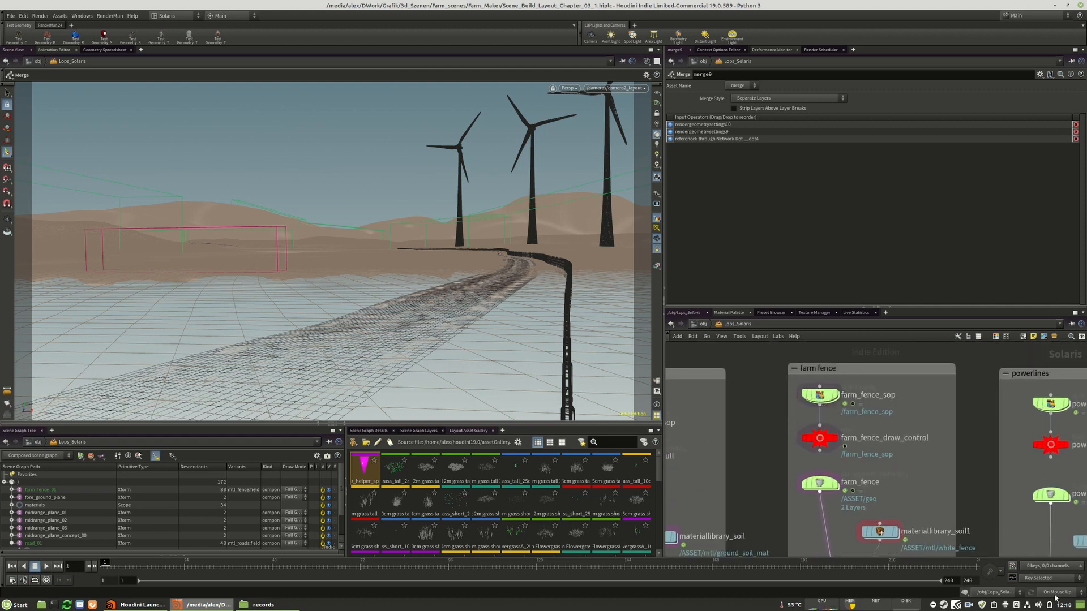
{"action": "double_click", "coordinate": [817, 394]}
Examine the generated farm fence geometry in the viewport from a closer angle
{"action": "key", "text": "Escape"}
{"action": "left_click_drag", "start_coordinate": [449, 298], "coordinate": [436, 335]}
{"action": "scroll", "coordinate": [472, 323], "scroll_direction": "down", "scroll_amount": 2}
{"action": "middle_click_drag", "start_coordinate": [437, 335], "coordinate": [502, 254]}
{"action": "middle_click_drag", "start_coordinate": [349, 346], "coordinate": [490, 243]}
{"action": "right_click_drag", "start_coordinate": [340, 308], "coordinate": [378, 301]}
Examine the farm fence node network from the imported draw helper down to the ray projection and polyspline nodes
{"action": "scroll", "coordinate": [877, 381], "scroll_direction": "up", "scroll_amount": 8}
{"action": "scroll", "coordinate": [833, 520], "scroll_direction": "down", "scroll_amount": 6}
{"action": "scroll", "coordinate": [831, 391], "scroll_direction": "up", "scroll_amount": 5}
{"action": "scroll", "coordinate": [809, 409], "scroll_direction": "down", "scroll_amount": 4}
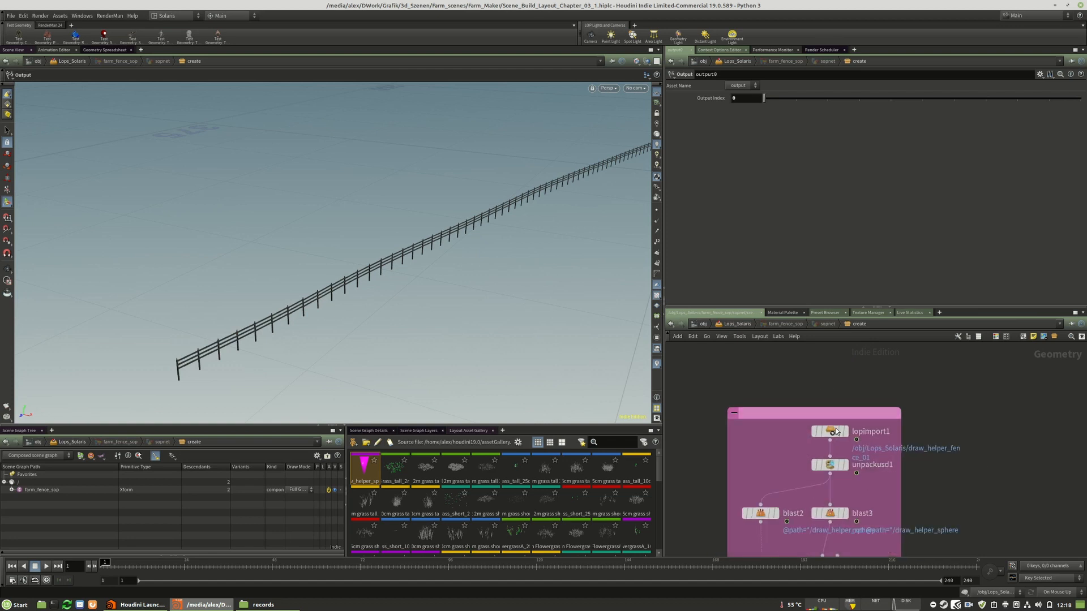
{"action": "scroll", "coordinate": [803, 416], "scroll_direction": "up", "scroll_amount": 4}
{"action": "scroll", "coordinate": [792, 368], "scroll_direction": "down", "scroll_amount": 5}
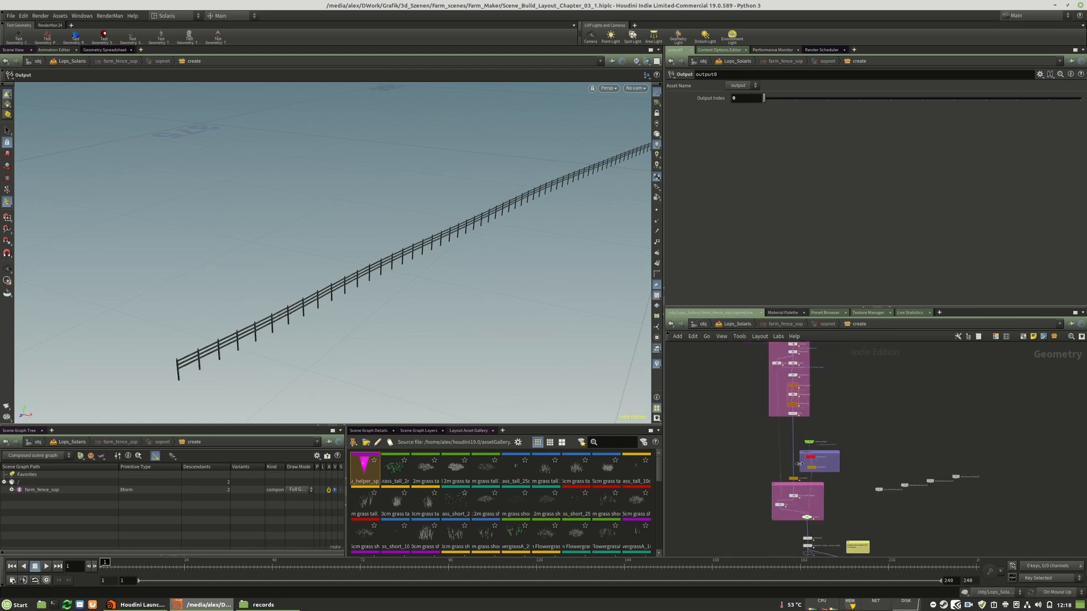
{"action": "scroll", "coordinate": [797, 478], "scroll_direction": "up", "scroll_amount": 7}
{"action": "scroll", "coordinate": [801, 433], "scroll_direction": "down", "scroll_amount": 4}
{"action": "scroll", "coordinate": [794, 500], "scroll_direction": "up", "scroll_amount": 5}
{"action": "scroll", "coordinate": [831, 432], "scroll_direction": "down", "scroll_amount": 3}
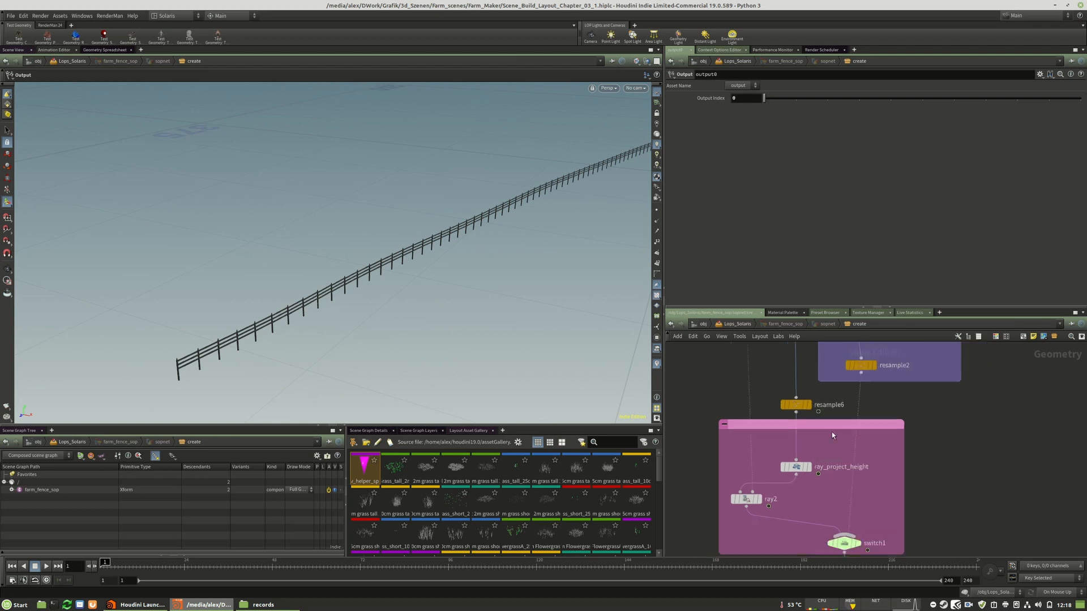
{"action": "scroll", "coordinate": [774, 471], "scroll_direction": "up", "scroll_amount": 2}
{"action": "middle_click_drag", "start_coordinate": [774, 471], "coordinate": [771, 406]}
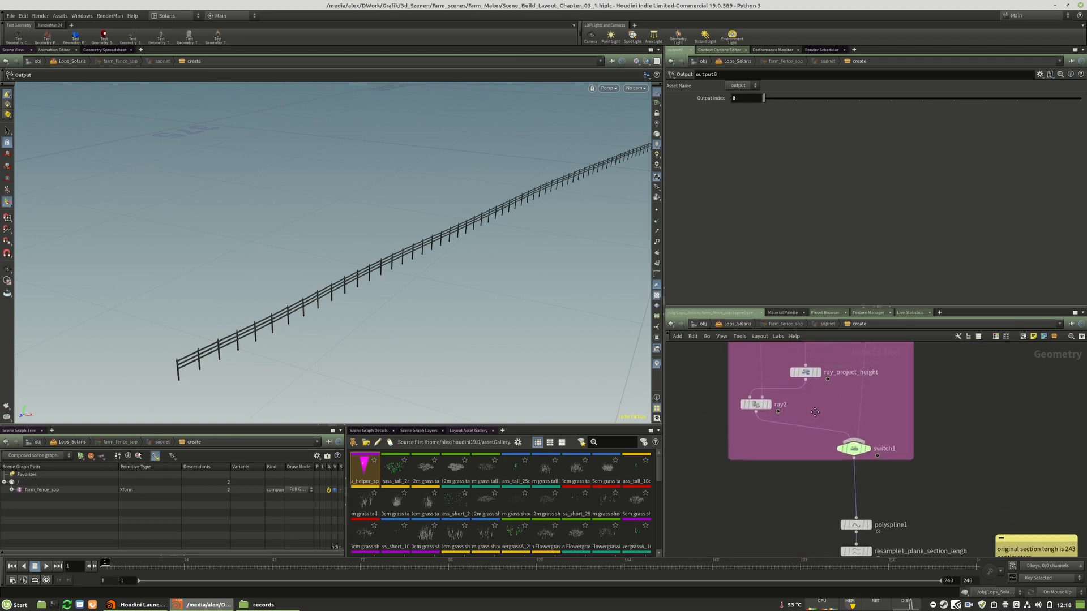
{"action": "left_click_drag", "start_coordinate": [866, 456], "coordinate": [876, 456]}
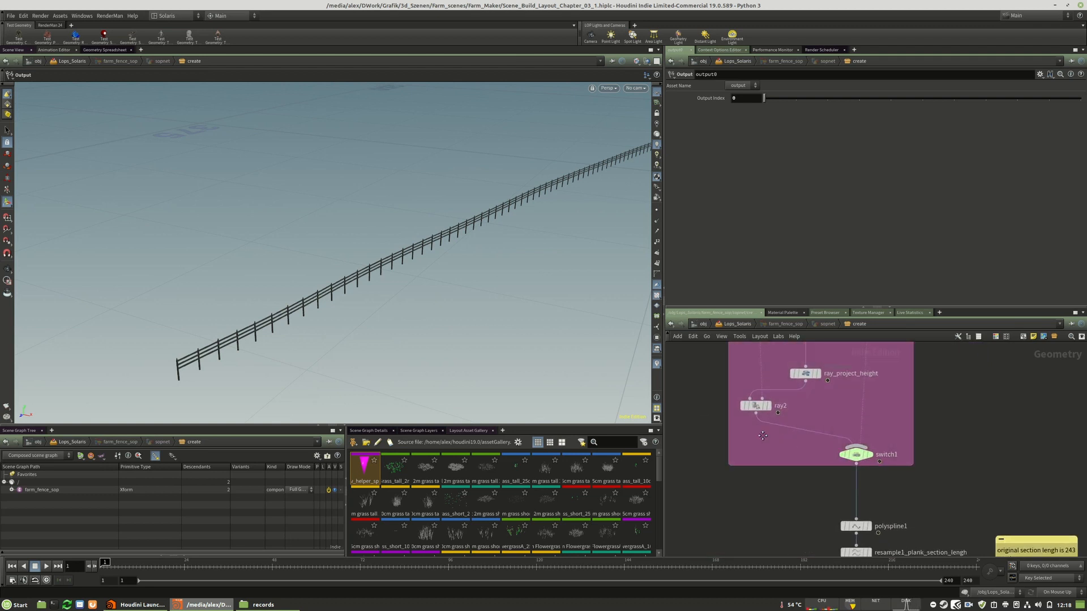
{"action": "key", "text": "Tab"}
{"action": "key", "text": "Escape"}
{"action": "scroll", "coordinate": [816, 449], "scroll_direction": "down", "scroll_amount": 4}
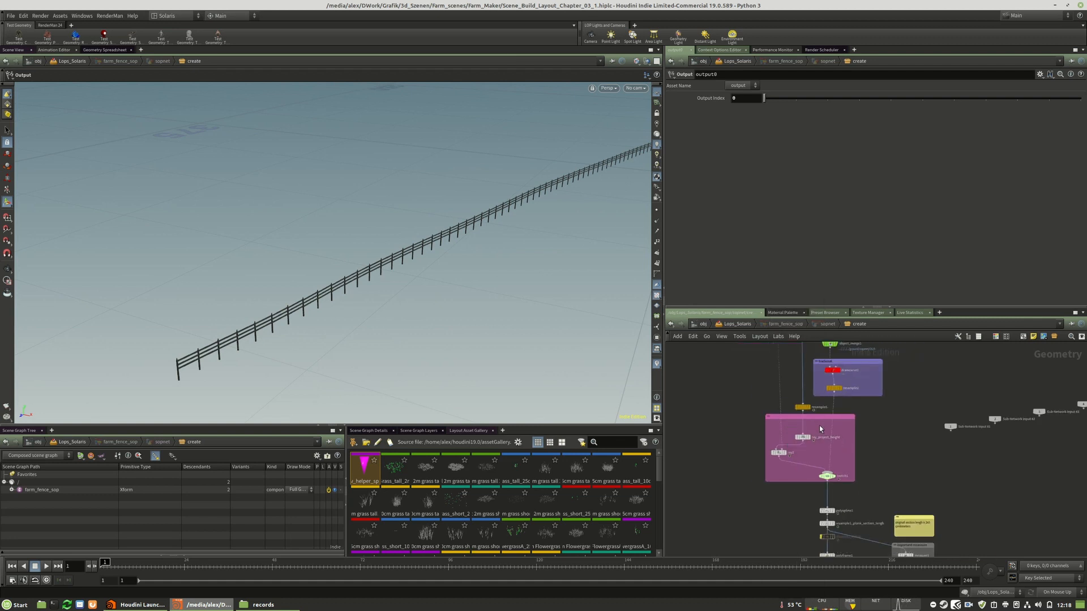
Display the add1 node at the end of the draw helper import section and turn on point display in the viewport
{"action": "middle_click_drag", "start_coordinate": [820, 426], "coordinate": [823, 459]}
{"action": "middle_click_drag", "start_coordinate": [783, 392], "coordinate": [783, 536]}
{"action": "scroll", "coordinate": [783, 428], "scroll_direction": "up", "scroll_amount": 2}
{"action": "scroll", "coordinate": [766, 376], "scroll_direction": "down", "scroll_amount": 5}
{"action": "scroll", "coordinate": [782, 482], "scroll_direction": "up", "scroll_amount": 5}
{"action": "middle_click_drag", "start_coordinate": [784, 478], "coordinate": [782, 563]}
{"action": "left_click", "coordinate": [788, 400]}
{"action": "left_click", "coordinate": [787, 400]}
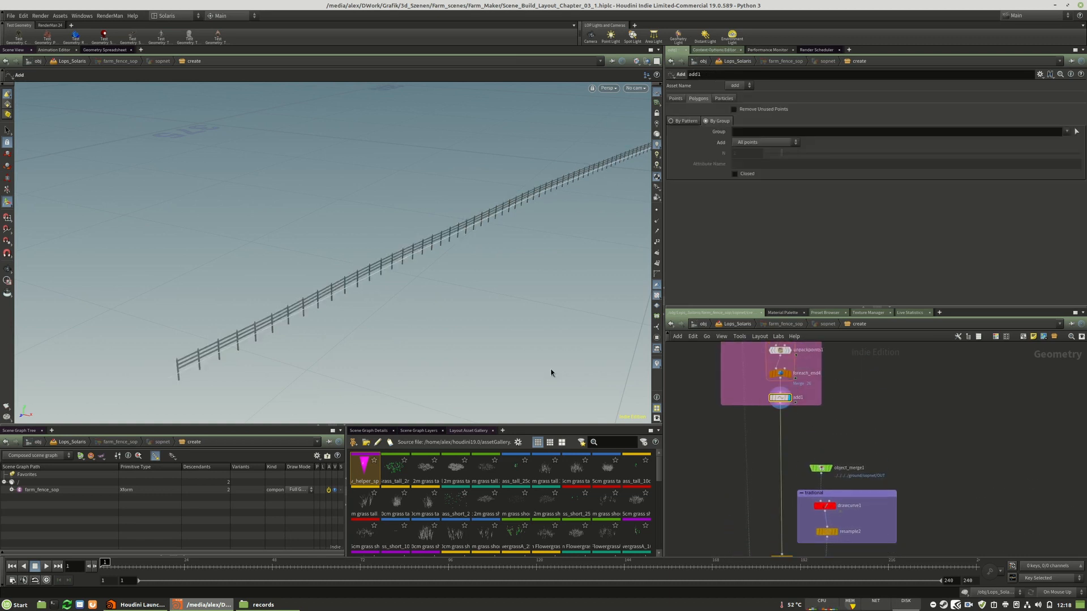
{"action": "left_click", "coordinate": [657, 210]}
Compare the attribdelete2 helper geometry with the curve from add1 by displaying each node in turn
{"action": "middle_click_drag", "start_coordinate": [832, 422], "coordinate": [833, 481]}
{"action": "middle_click_drag", "start_coordinate": [800, 411], "coordinate": [804, 482]}
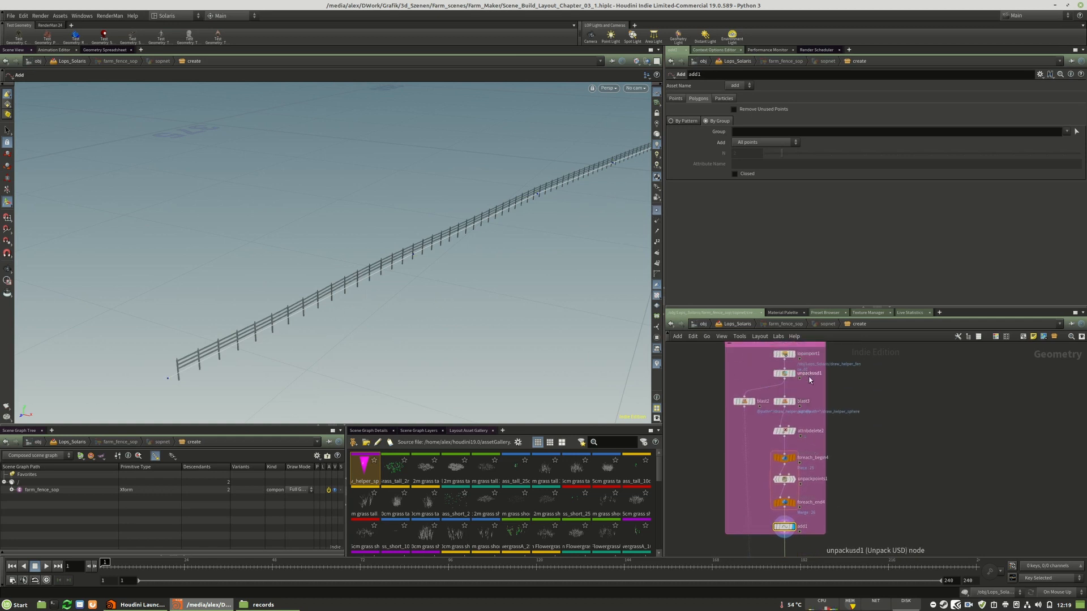
{"action": "left_click", "coordinate": [796, 434]}
{"action": "left_click", "coordinate": [782, 432]}
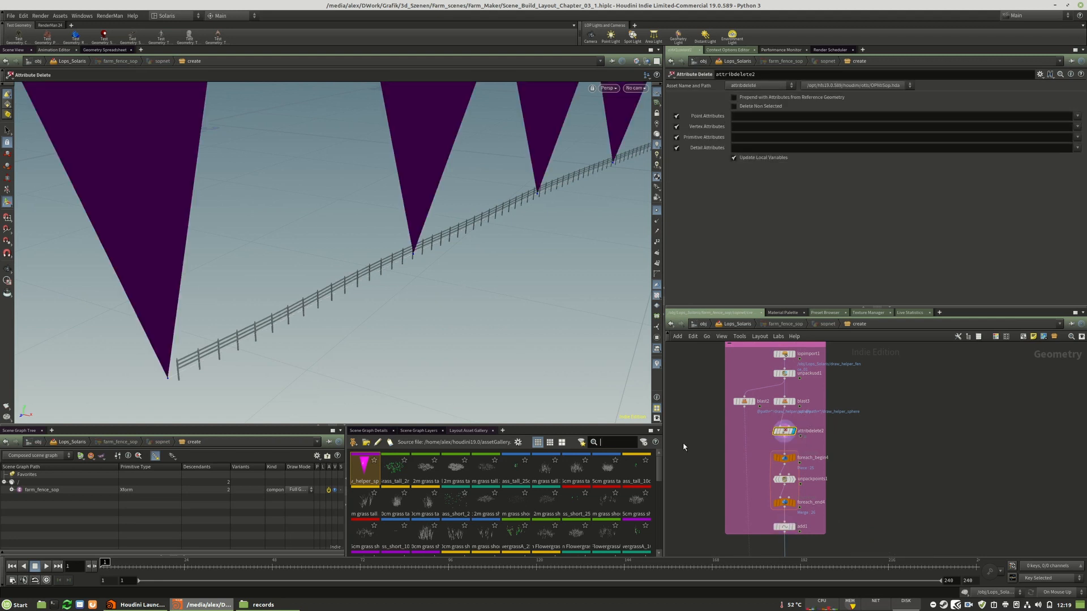
{"action": "scroll", "coordinate": [817, 443], "scroll_direction": "down", "scroll_amount": 3}
{"action": "scroll", "coordinate": [789, 470], "scroll_direction": "up", "scroll_amount": 5}
{"action": "left_click", "coordinate": [773, 448]}
{"action": "left_click", "coordinate": [752, 447]}
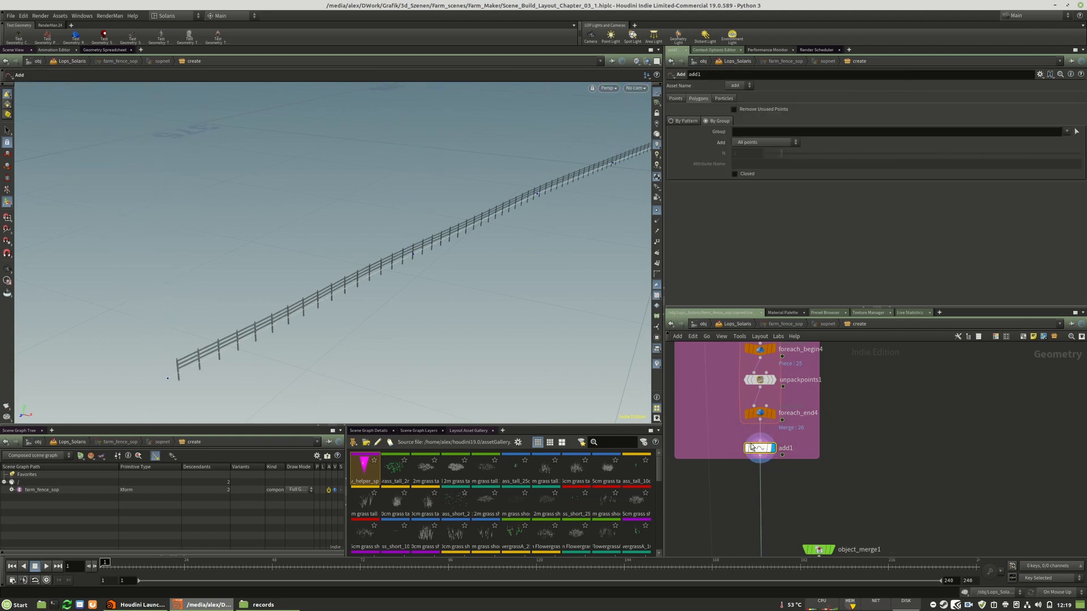
Try to select points 0-5 at the near end of the fence curve and add an Edit node for moving them
{"action": "key", "text": "space"}
{"action": "right_click_drag", "start_coordinate": [460, 287], "coordinate": [347, 274]}
{"action": "left_click_drag", "start_coordinate": [513, 265], "coordinate": [443, 273]}
{"action": "left_click", "coordinate": [7, 131]}
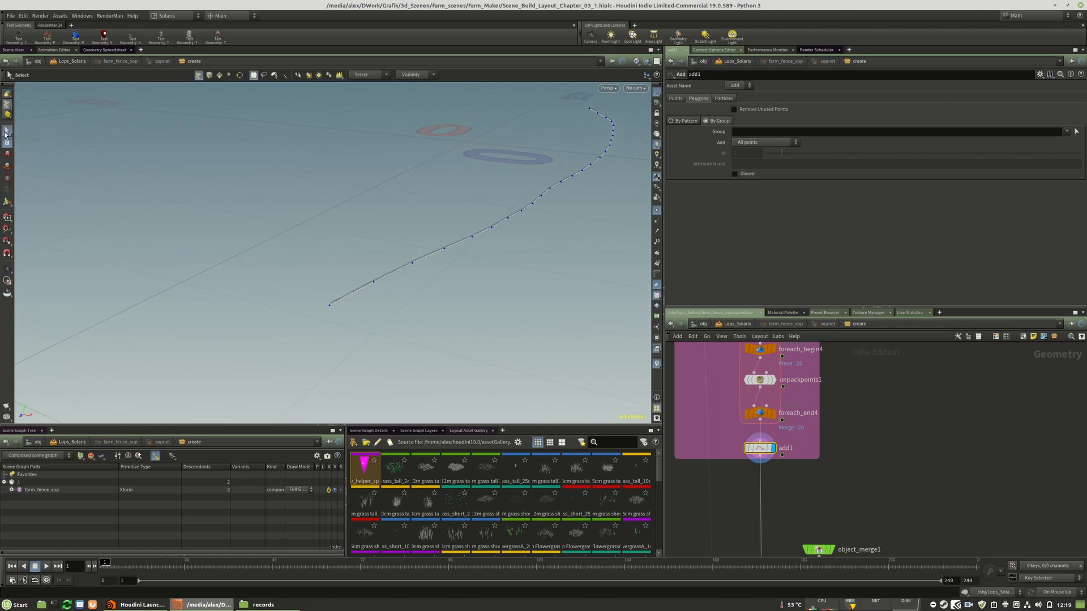
{"action": "left_click_drag", "start_coordinate": [313, 246], "coordinate": [494, 348]}
{"action": "left_click_drag", "start_coordinate": [306, 208], "coordinate": [508, 348]}
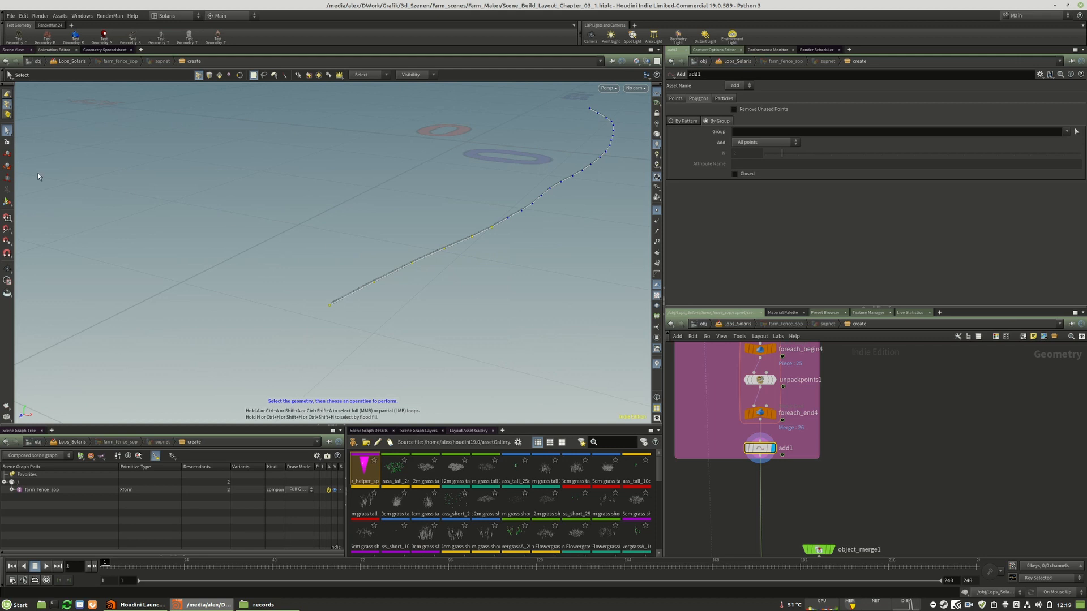
{"action": "key", "text": "t"}
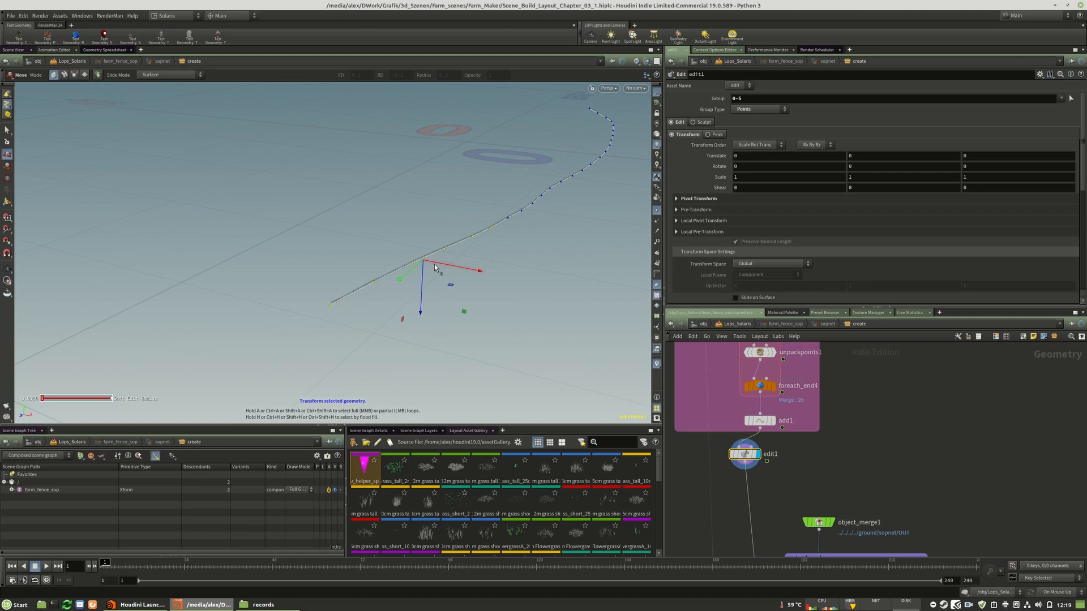
Switch the desktop layout to Build and frame the edit1 fence curve in the viewport
{"action": "left_click", "coordinate": [155, 17]}
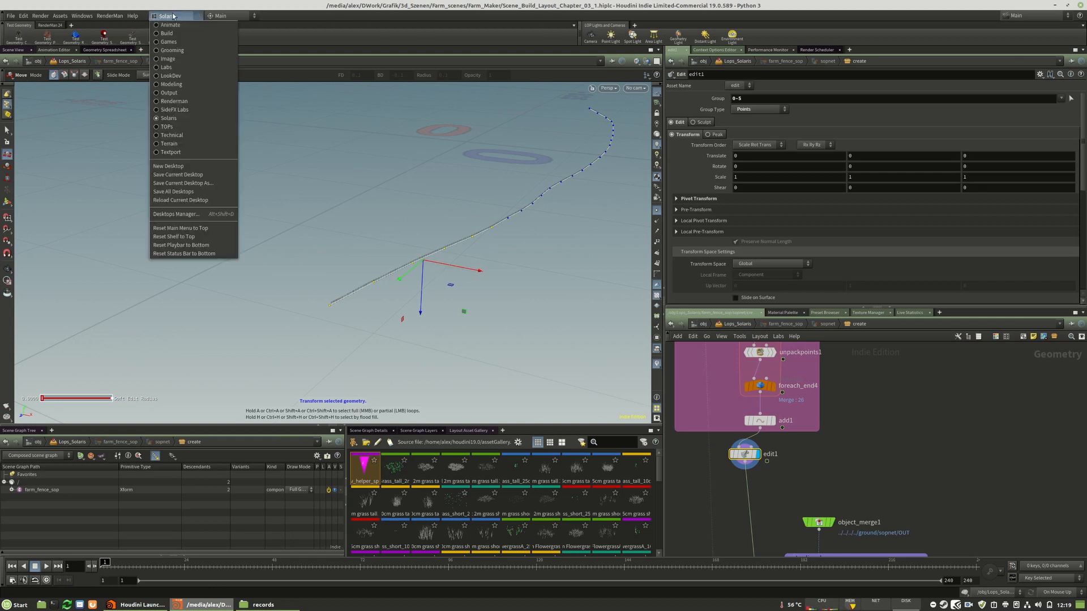
{"action": "left_click", "coordinate": [163, 33]}
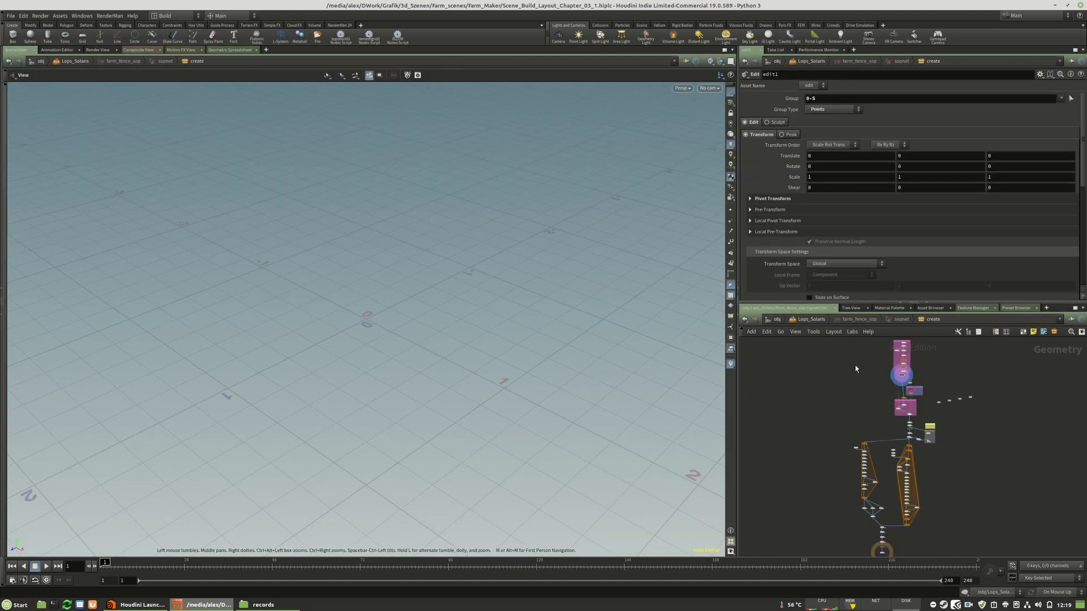
{"action": "scroll", "coordinate": [912, 386], "scroll_direction": "up", "scroll_amount": 5}
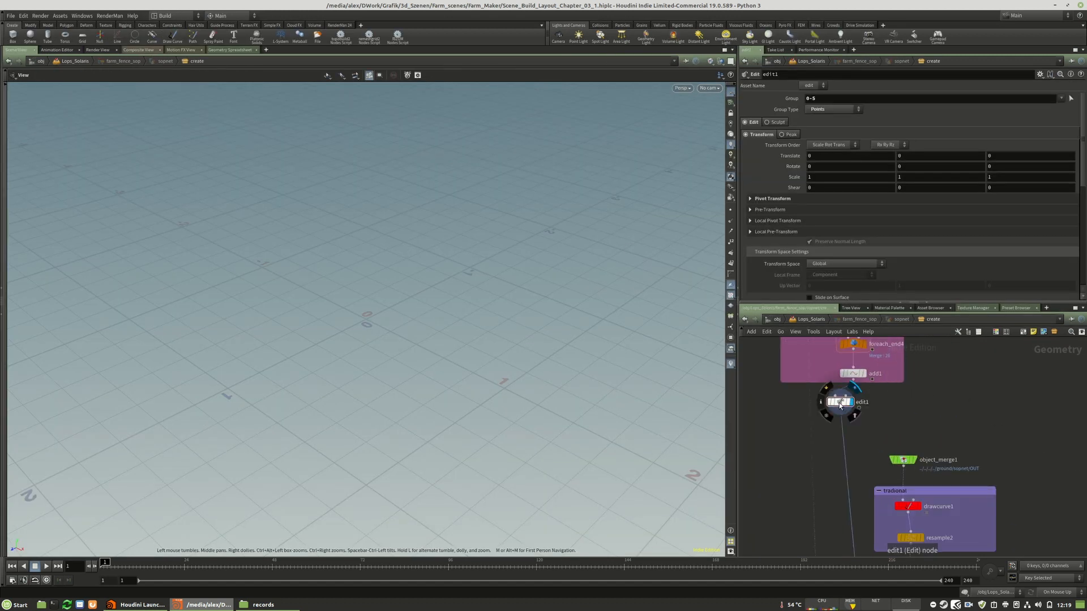
{"action": "left_click", "coordinate": [709, 87]}
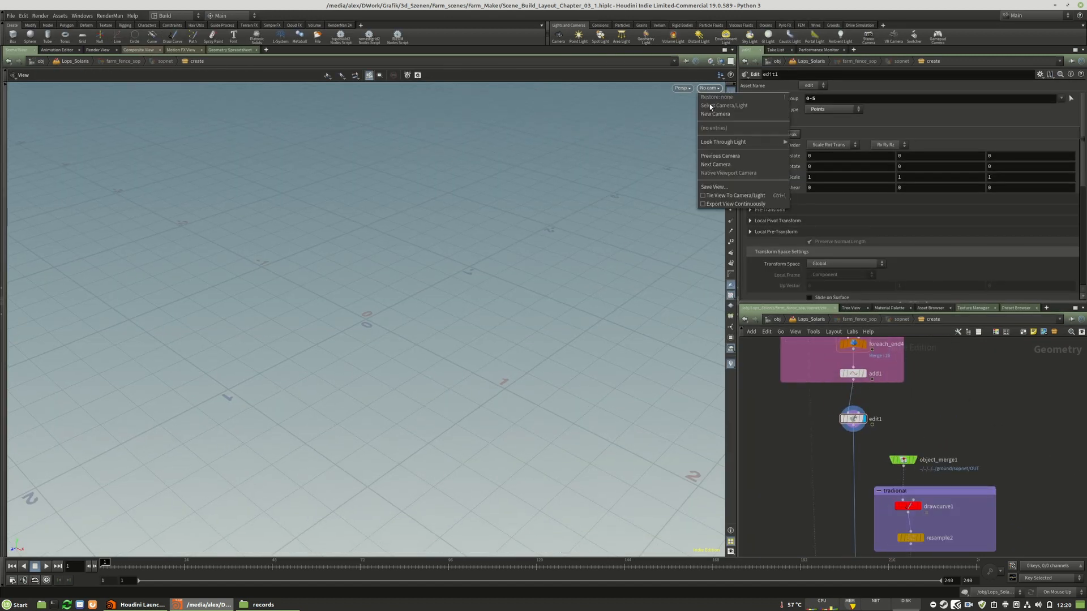
{"action": "left_click", "coordinate": [986, 372]}
{"action": "key", "text": "space+g"}
{"action": "left_click_drag", "start_coordinate": [366, 332], "coordinate": [309, 300]}
{"action": "left_click", "coordinate": [853, 419]}
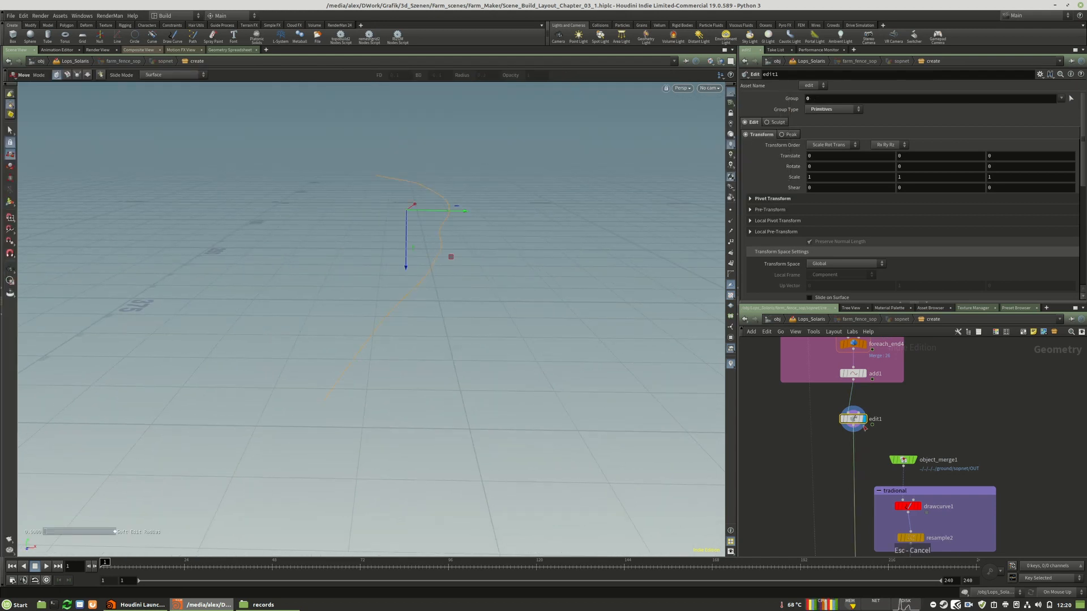
Delete the edit1 node below add1
{"action": "scroll", "coordinate": [844, 425], "scroll_direction": "down", "scroll_amount": 10}
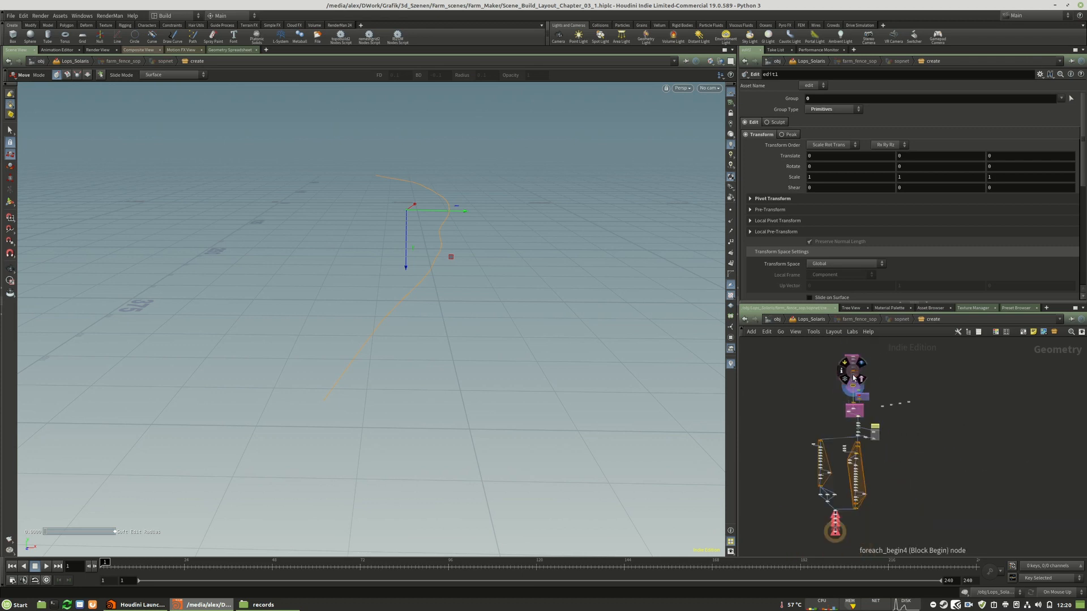
{"action": "scroll", "coordinate": [841, 429], "scroll_direction": "up", "scroll_amount": 8}
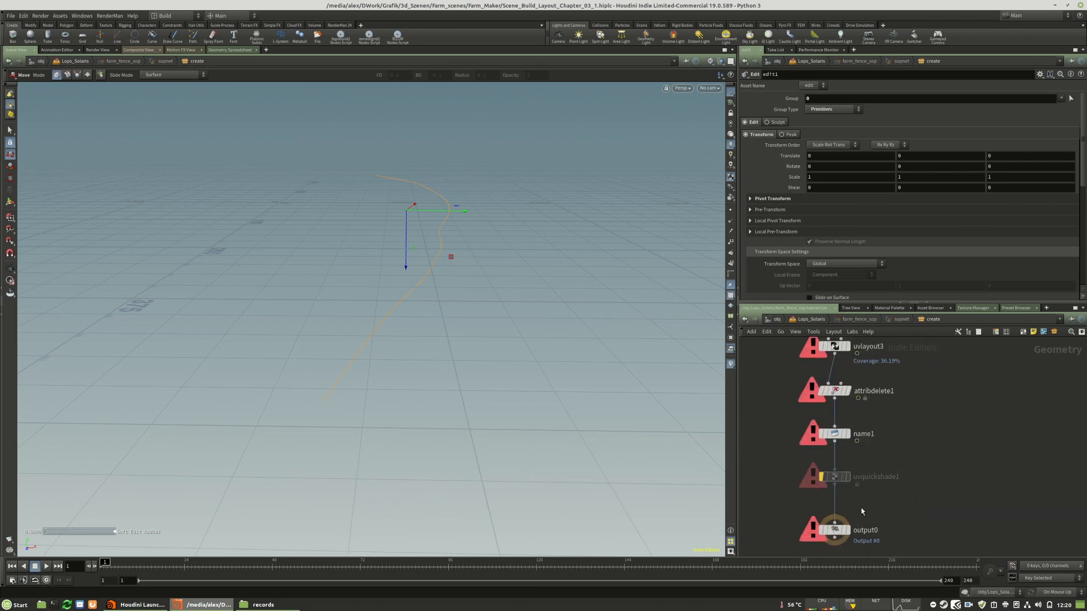
{"action": "scroll", "coordinate": [895, 548], "scroll_direction": "down", "scroll_amount": 5}
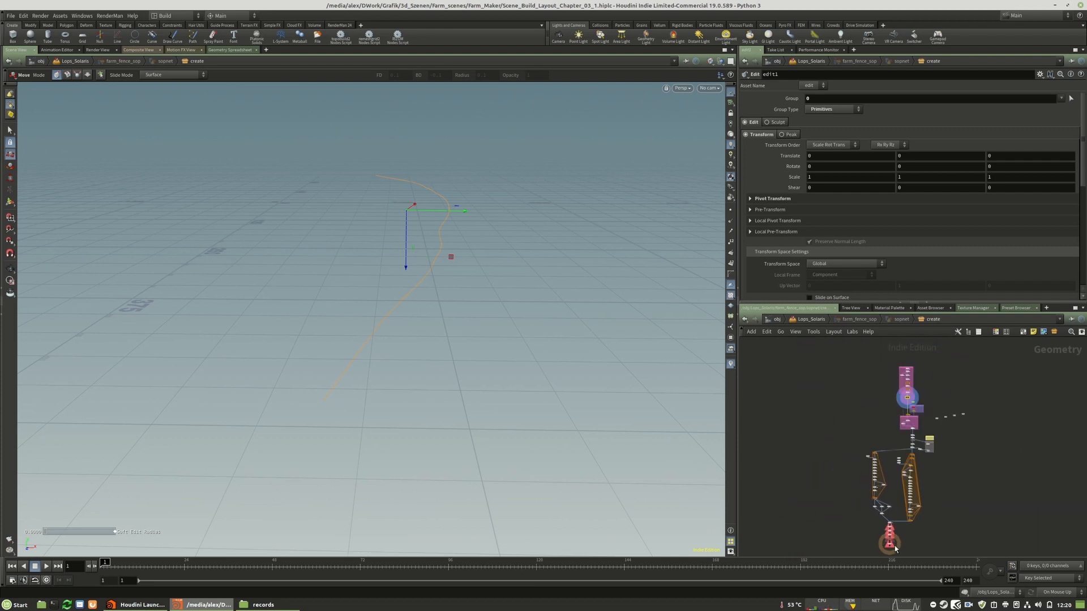
{"action": "middle_click_drag", "start_coordinate": [913, 399], "coordinate": [896, 450]}
{"action": "scroll", "coordinate": [896, 450], "scroll_direction": "up", "scroll_amount": 9}
{"action": "key", "text": "Delete"}
Select points 0-6 at the near end of the add1 curve and add a new Edit node for them
{"action": "key", "text": "2"}
{"action": "left_click_drag", "start_coordinate": [257, 252], "coordinate": [472, 415]}
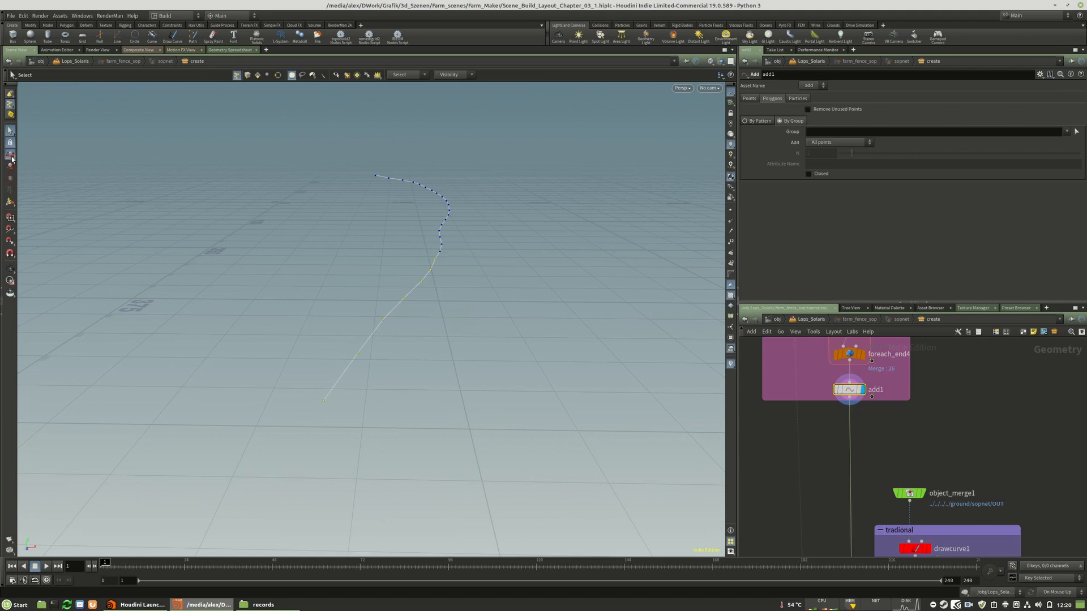
{"action": "left_click", "coordinate": [11, 158]}
{"action": "key", "text": "m"}
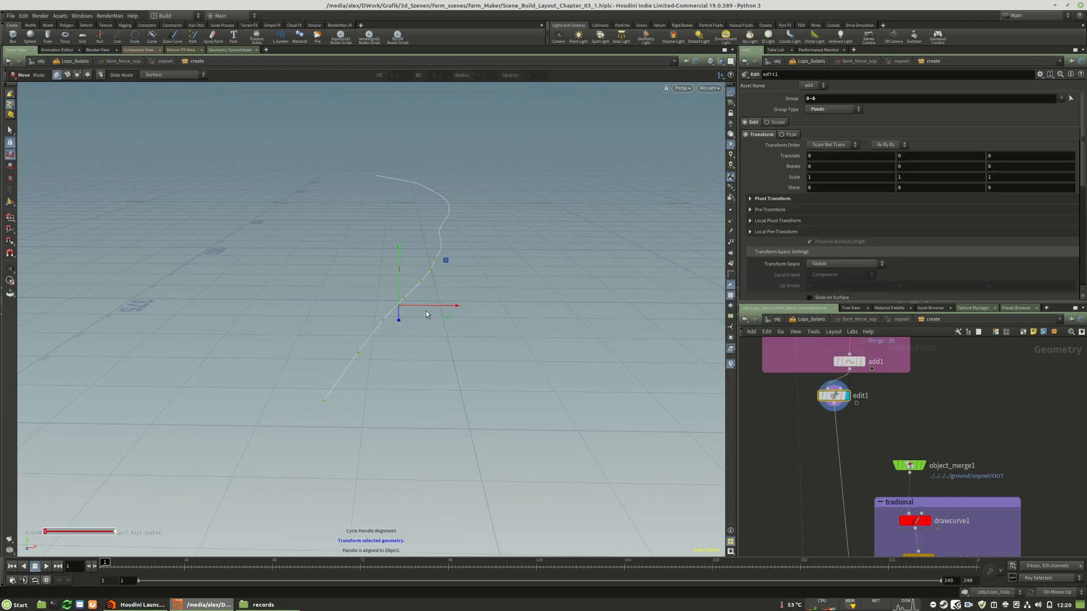
Move curve points 0-6 by about -3.21 and points 7-8 by about -1.71 along the X axis
{"action": "left_click_drag", "start_coordinate": [437, 310], "coordinate": [418, 313], "text": "alt"}
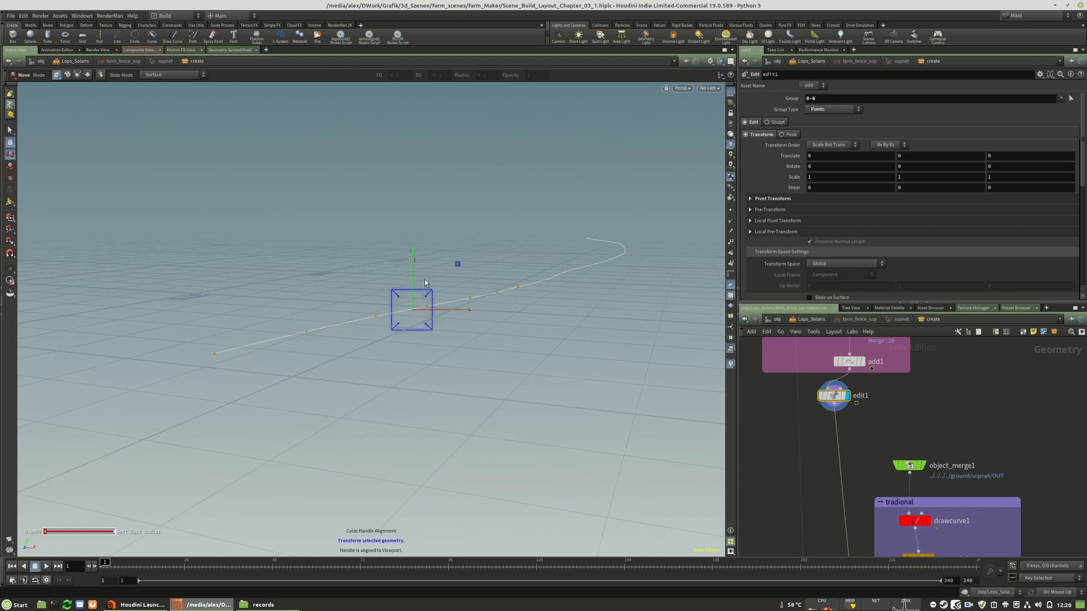
{"action": "key", "text": "m"}
{"action": "left_click_drag", "start_coordinate": [412, 336], "coordinate": [461, 334], "text": "alt"}
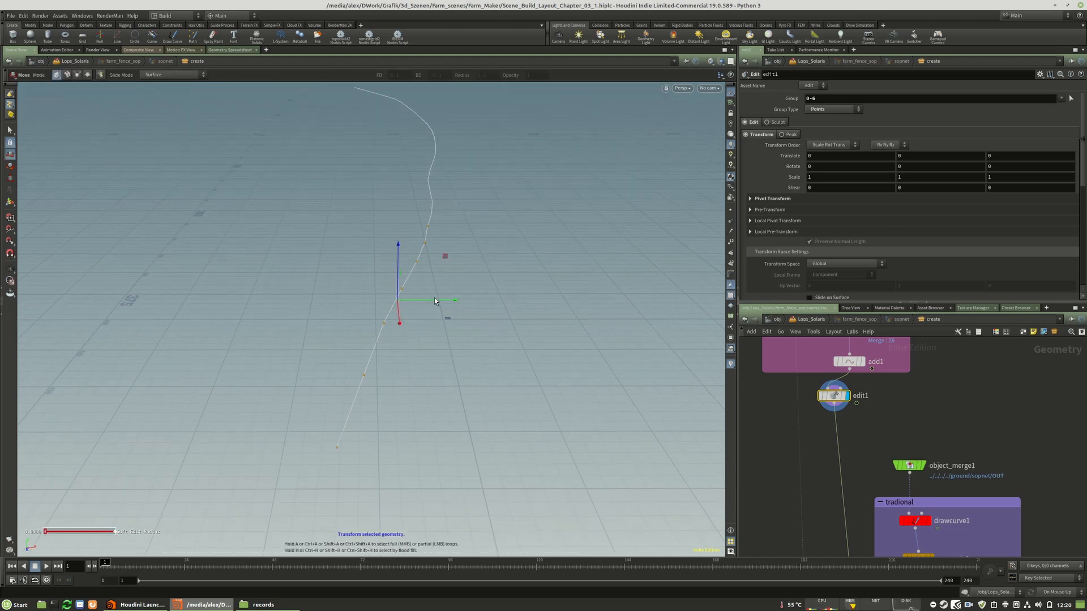
{"action": "left_click_drag", "start_coordinate": [436, 300], "coordinate": [427, 302]}
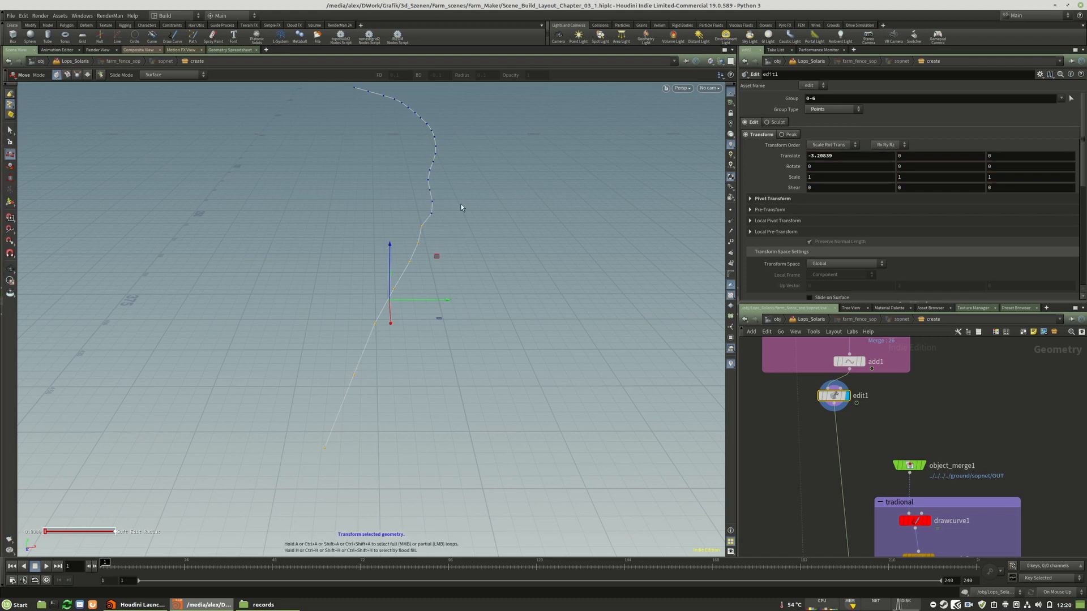
{"action": "left_click", "coordinate": [432, 214]}
{"action": "left_click_drag", "start_coordinate": [447, 196], "coordinate": [468, 208]}
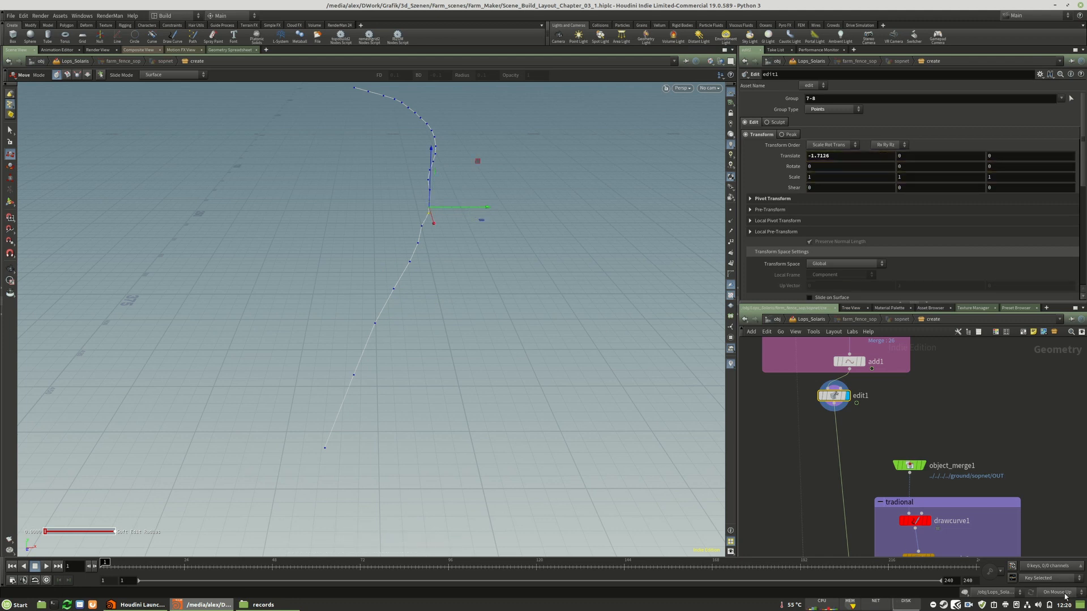
Display the output0 node at the end of the fence network
{"action": "key", "text": "h"}
{"action": "scroll", "coordinate": [897, 549], "scroll_direction": "up", "scroll_amount": 4}
{"action": "middle_click_drag", "start_coordinate": [897, 549], "coordinate": [904, 401]}
{"action": "scroll", "coordinate": [875, 521], "scroll_direction": "up", "scroll_amount": 5}
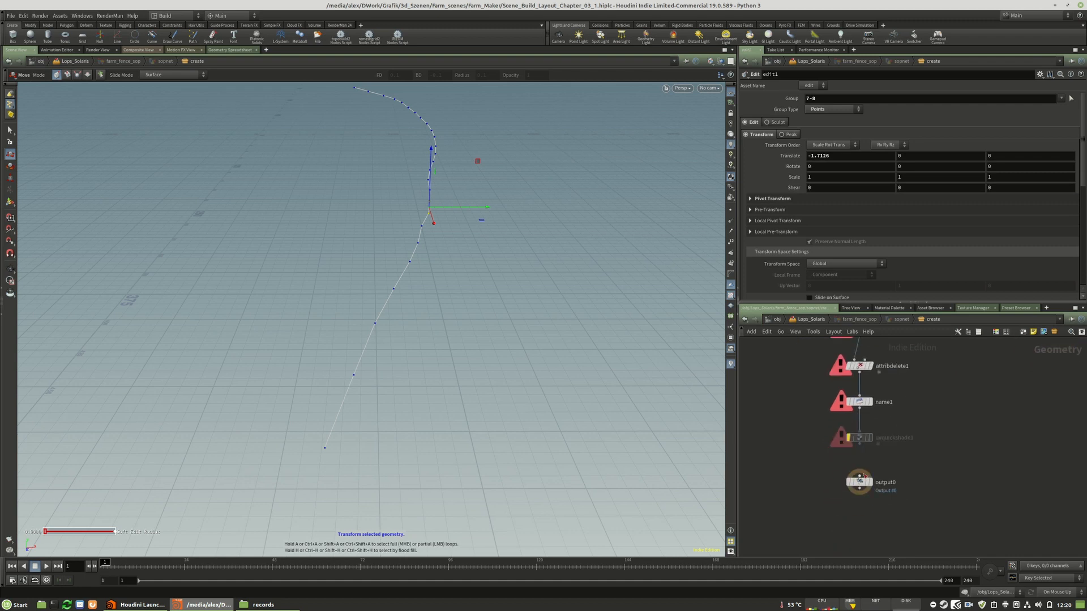
{"action": "mouse_move", "coordinate": [871, 488]}
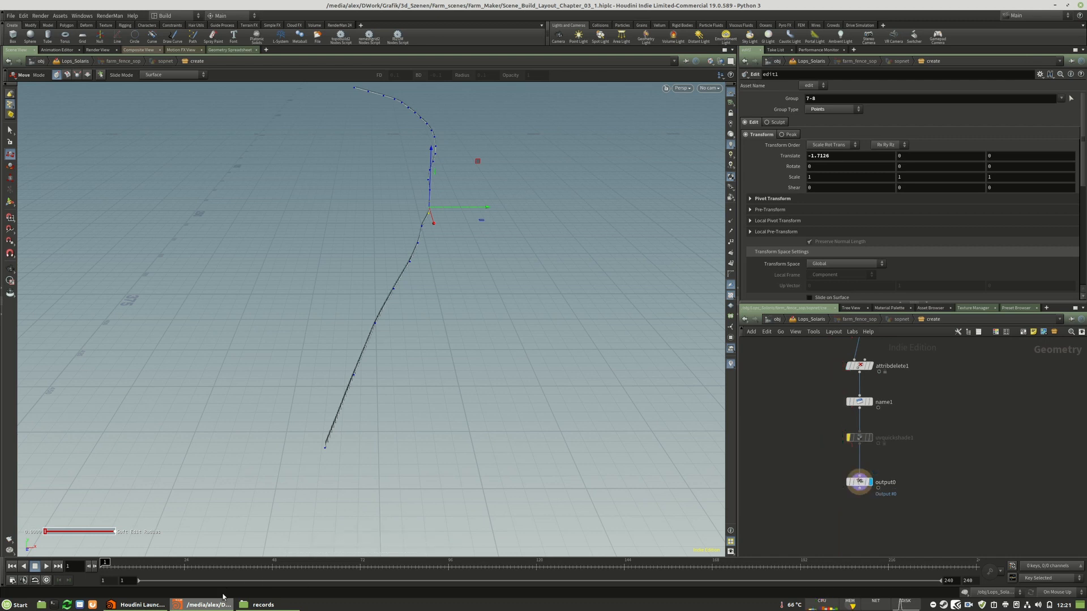
Return to the Lops_Solaris network, shade the viewport geometry and look through /cameras/camera2_layout
{"action": "left_click", "coordinate": [819, 320]}
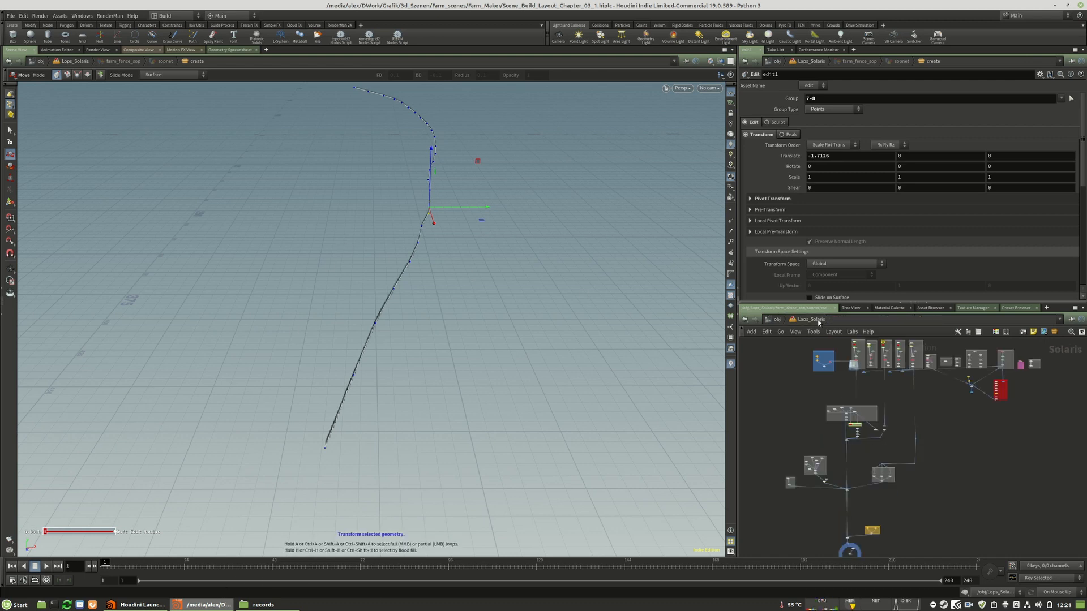
{"action": "scroll", "coordinate": [854, 473], "scroll_direction": "up", "scroll_amount": 9}
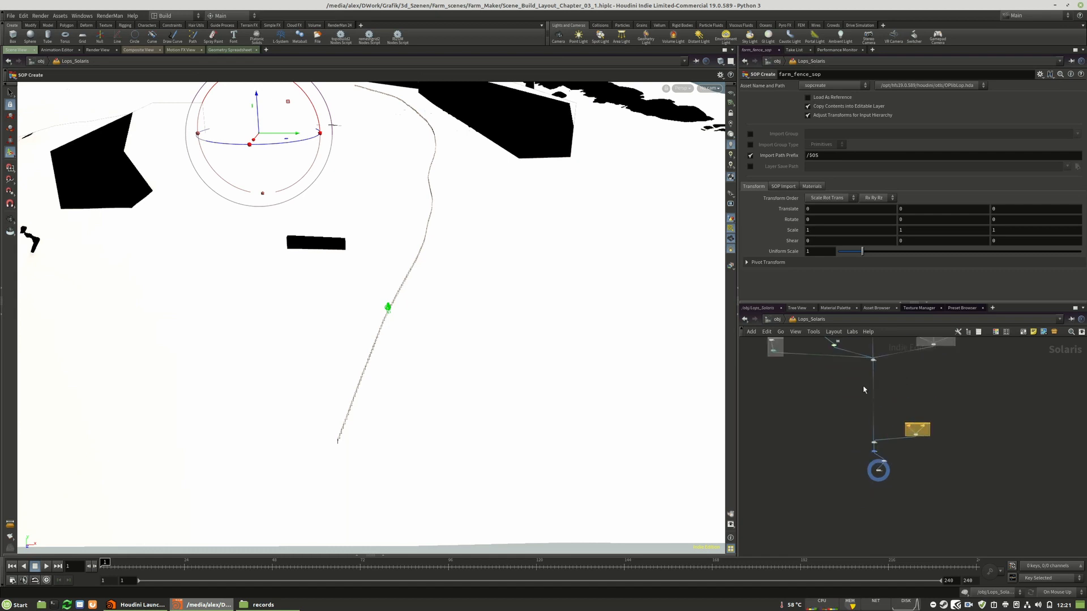
{"action": "left_click", "coordinate": [730, 135]}
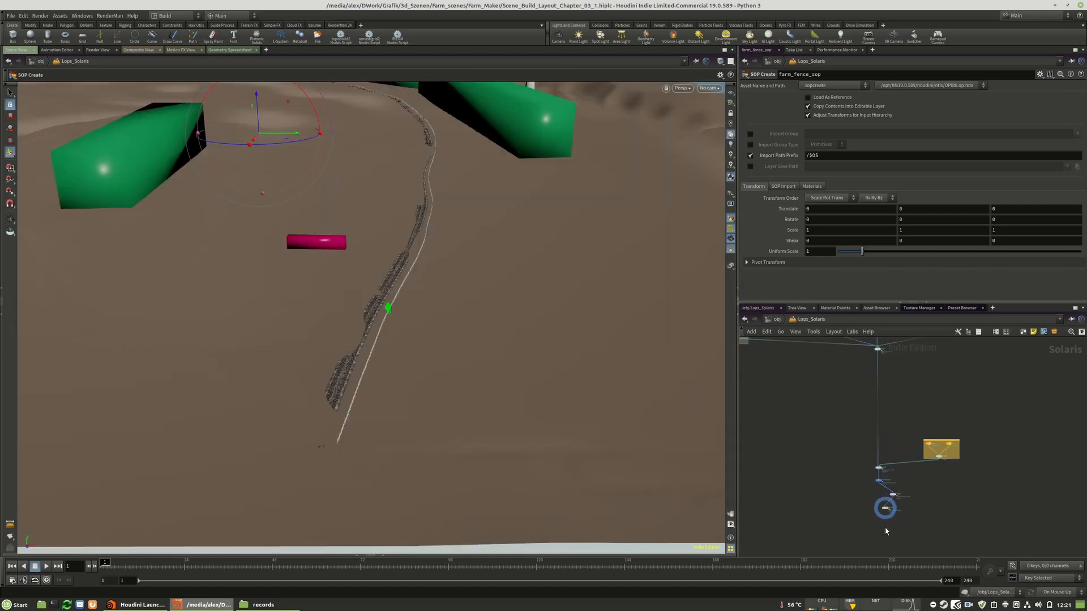
{"action": "scroll", "coordinate": [886, 530], "scroll_direction": "up", "scroll_amount": 4}
{"action": "left_click", "coordinate": [708, 90]}
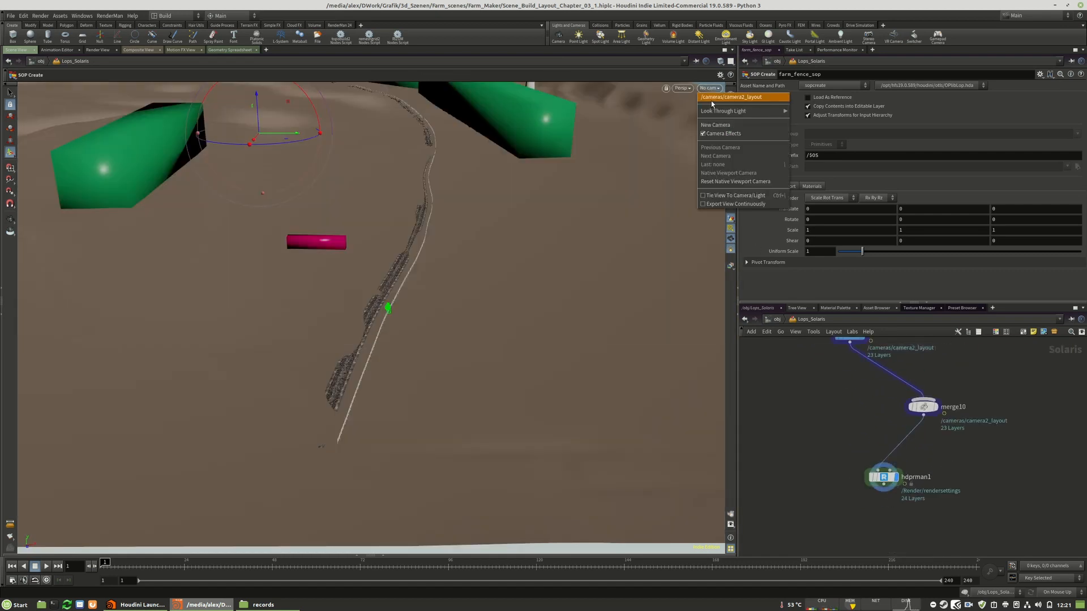
{"action": "left_click", "coordinate": [711, 101]}
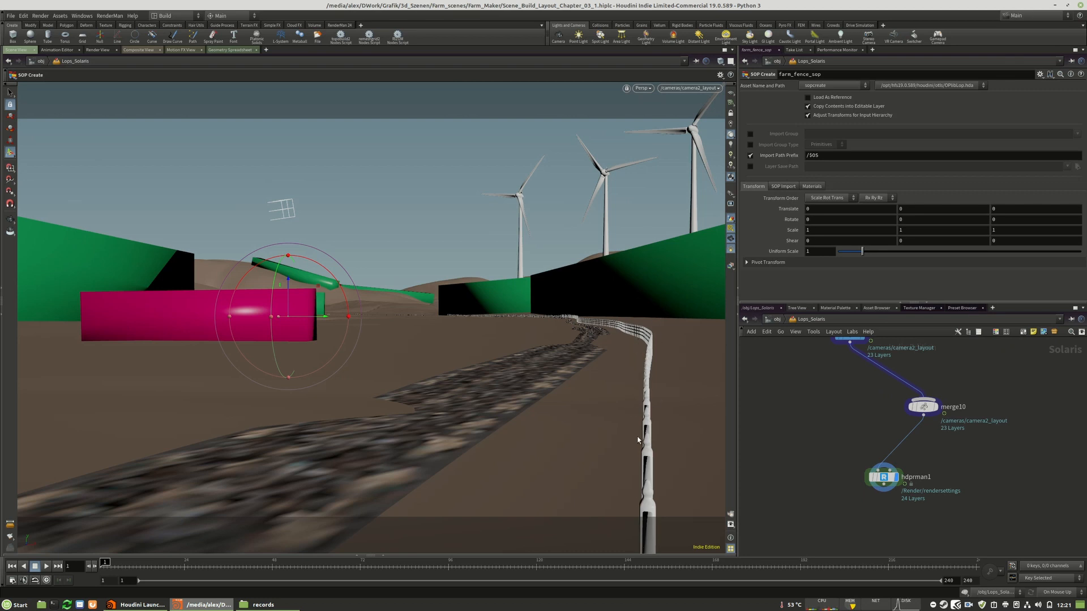
{"action": "scroll", "coordinate": [881, 539], "scroll_direction": "down", "scroll_amount": 10}
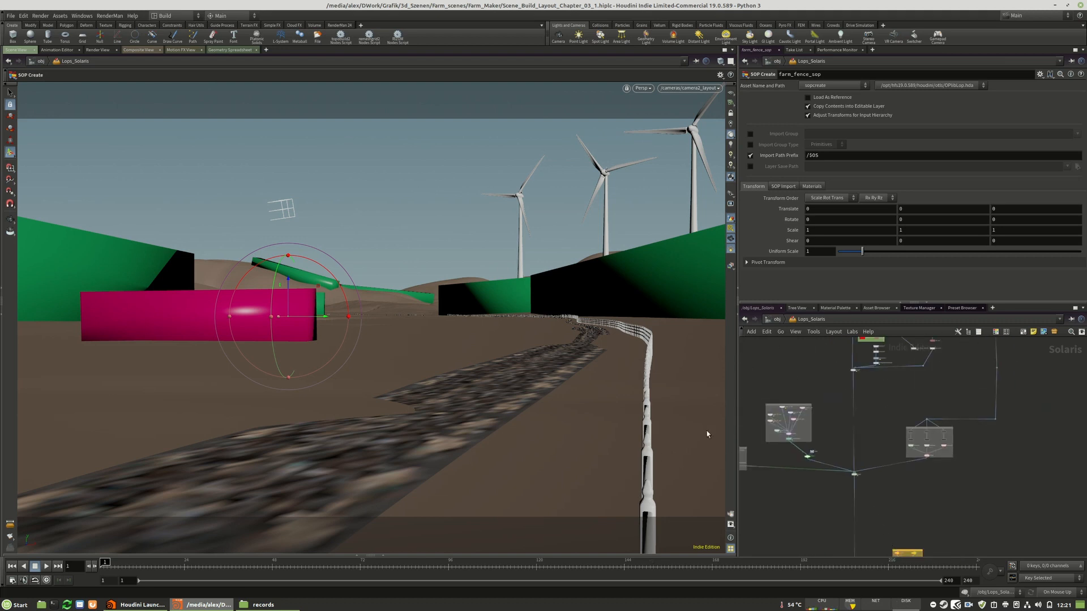
Set the update mode to Manual and save the farm fence to disk as farm_fence_01.usd with the usd_rop7 node
{"action": "scroll", "coordinate": [883, 470], "scroll_direction": "up", "scroll_amount": 5}
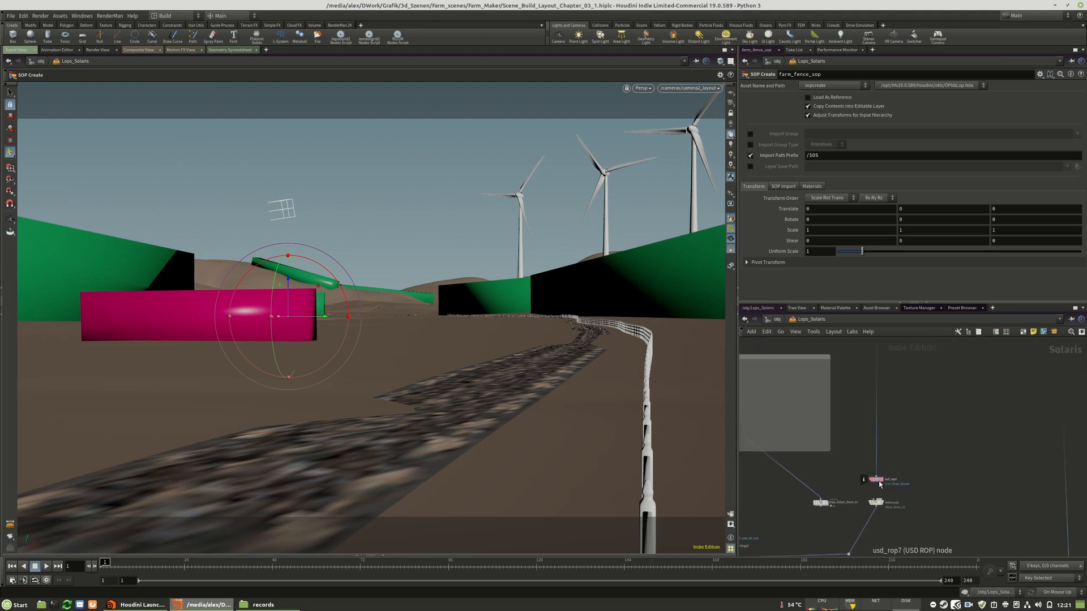
{"action": "left_click", "coordinate": [1056, 592]}
{"action": "left_click", "coordinate": [1049, 583]}
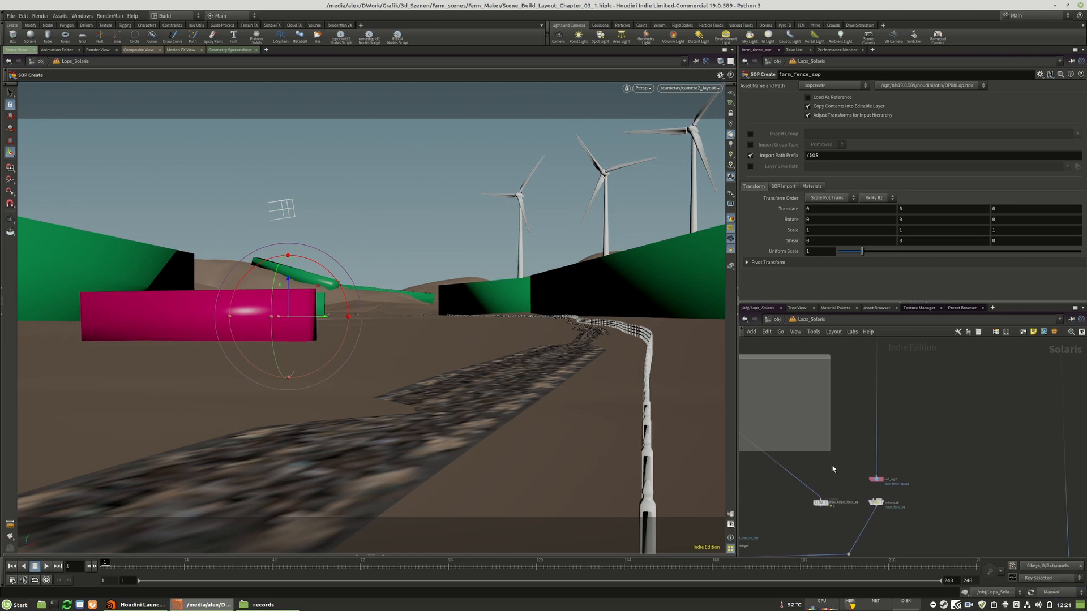
{"action": "left_click", "coordinate": [876, 479]}
{"action": "left_click", "coordinate": [764, 98]}
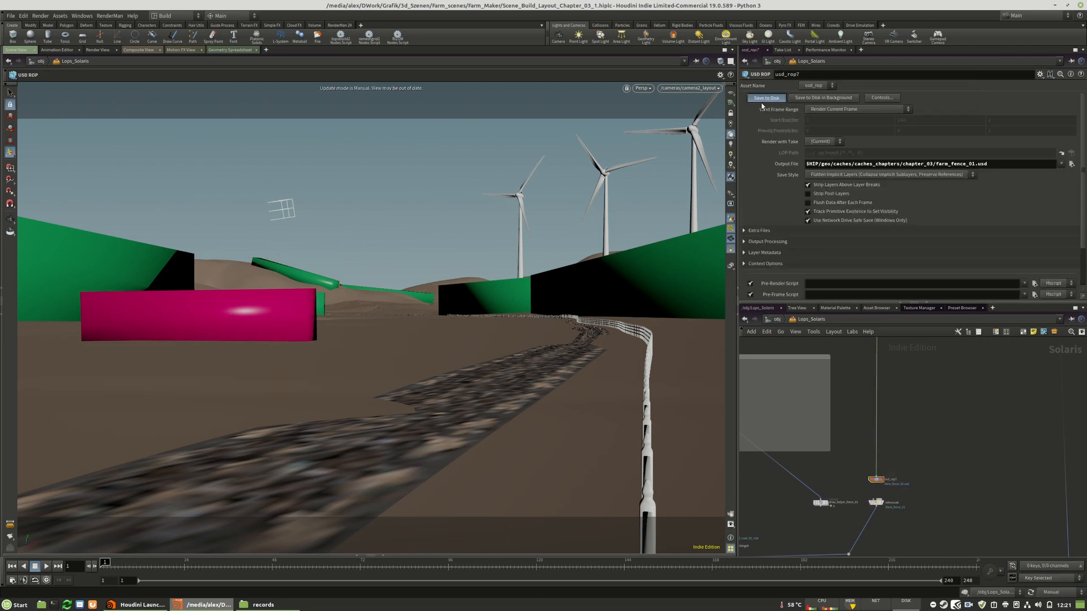
Set the update mode back to On Mouse Up and reload the farm_fence_01.usd file in the reference6 node
{"action": "left_click", "coordinate": [1056, 592]}
{"action": "left_click", "coordinate": [1056, 576]}
{"action": "middle_click_drag", "start_coordinate": [926, 498], "coordinate": [934, 380]}
{"action": "left_click_drag", "start_coordinate": [932, 378], "coordinate": [880, 390]}
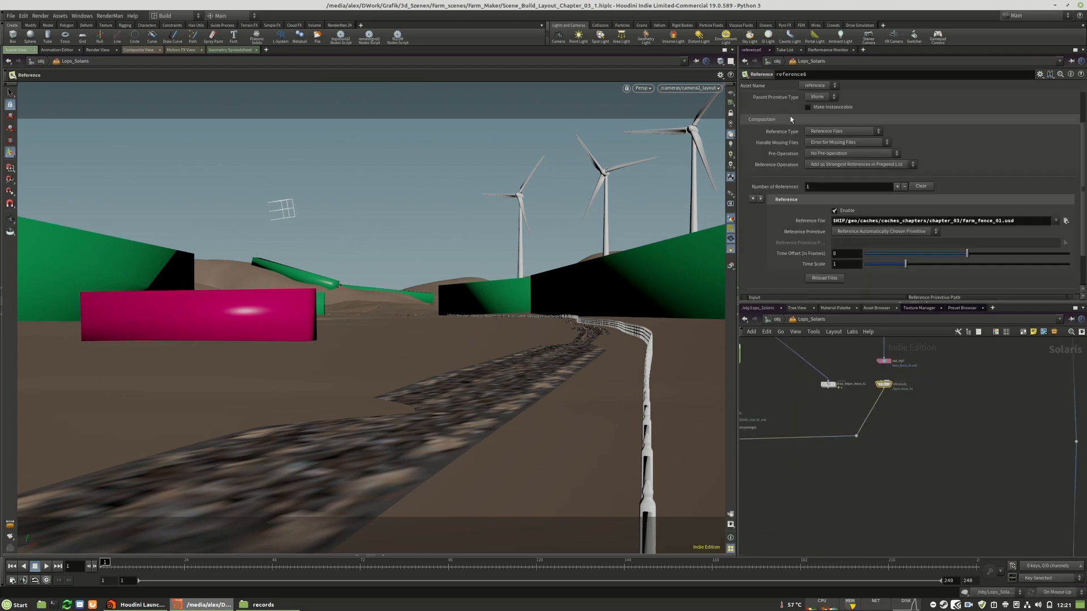
{"action": "left_click", "coordinate": [824, 278]}
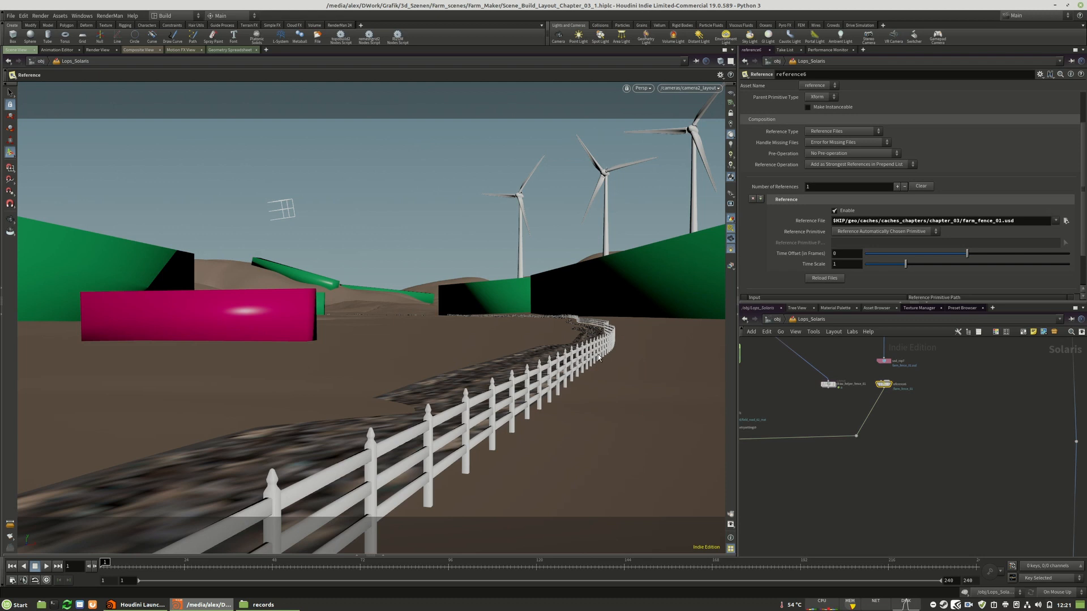
Leave the layout camera and examine the course of the reloaded fence along the road from above in wireframe display
{"action": "left_click_drag", "start_coordinate": [516, 373], "coordinate": [528, 388], "text": "alt"}
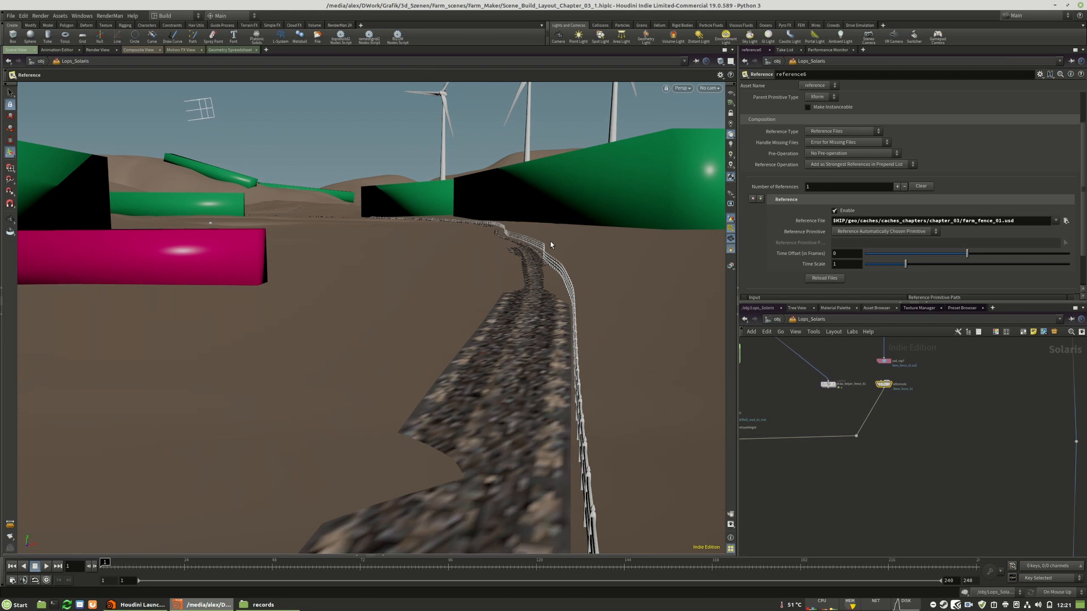
{"action": "middle_click_drag", "start_coordinate": [570, 230], "coordinate": [480, 419], "text": "alt"}
{"action": "right_click_drag", "start_coordinate": [480, 419], "coordinate": [622, 425], "text": "alt"}
{"action": "middle_click_drag", "start_coordinate": [472, 526], "coordinate": [460, 354], "text": "alt"}
{"action": "left_click_drag", "start_coordinate": [461, 354], "coordinate": [451, 393], "text": "alt"}
{"action": "left_click", "coordinate": [719, 61]}
{"action": "left_click", "coordinate": [730, 88]}
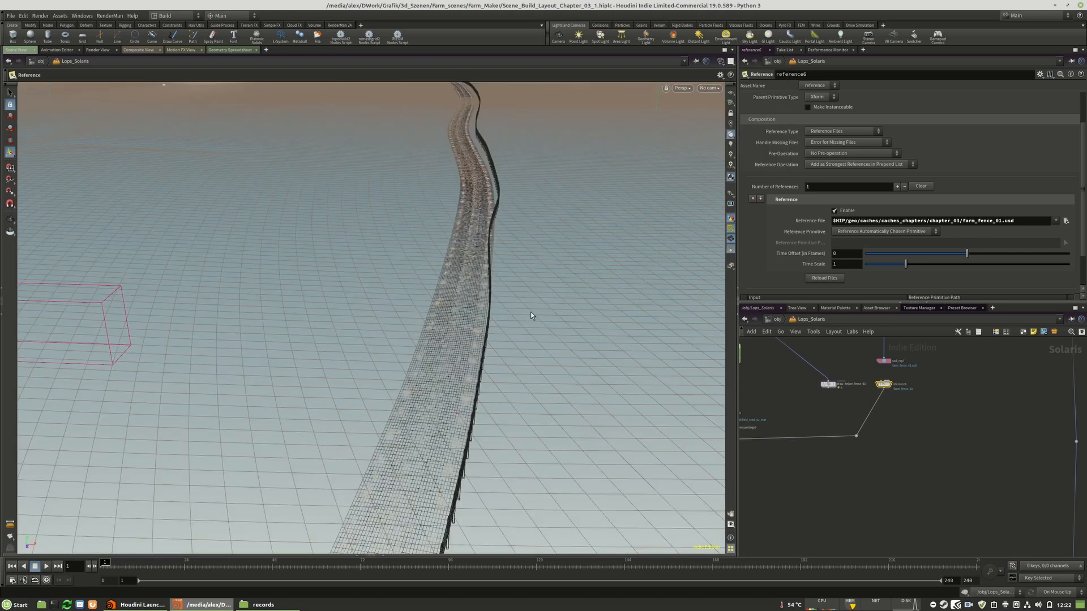
{"action": "left_click_drag", "start_coordinate": [497, 190], "coordinate": [518, 256], "text": "alt"}
{"action": "scroll", "coordinate": [848, 527], "scroll_direction": "down", "scroll_amount": 8}
{"action": "middle_click_drag", "start_coordinate": [856, 468], "coordinate": [874, 493]}
{"action": "scroll", "coordinate": [868, 443], "scroll_direction": "up", "scroll_amount": 4}
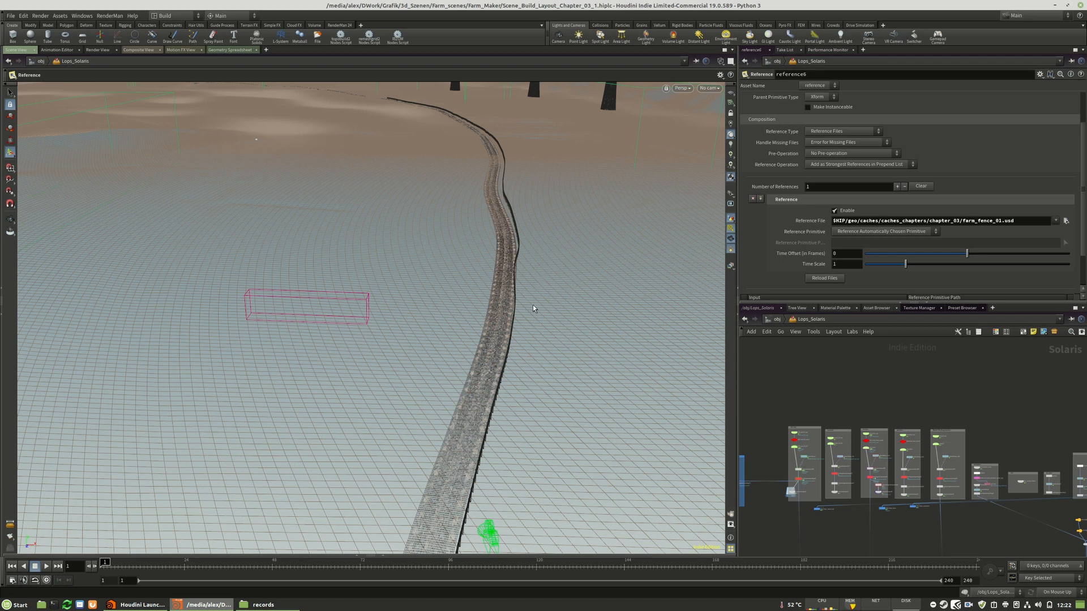
Examine the Lops_Solaris network around usd_rop7, reference6 and the grouped reference branches that feed the lower merge
{"action": "middle_click_drag", "start_coordinate": [853, 418], "coordinate": [867, 347]}
{"action": "scroll", "coordinate": [875, 347], "scroll_direction": "down", "scroll_amount": 4}
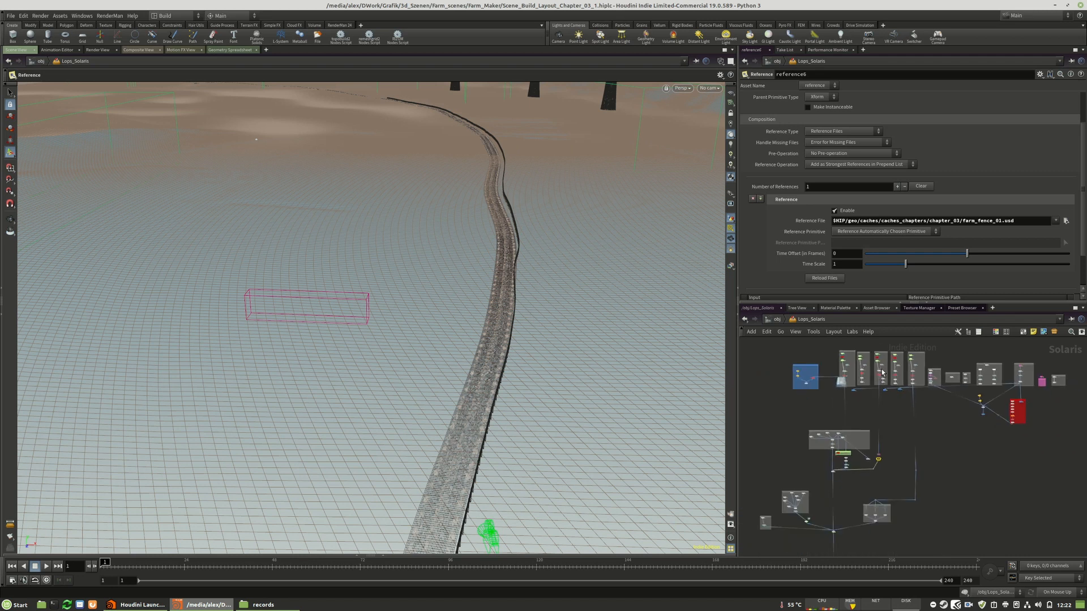
{"action": "scroll", "coordinate": [882, 372], "scroll_direction": "up", "scroll_amount": 4}
{"action": "scroll", "coordinate": [875, 356], "scroll_direction": "down", "scroll_amount": 4}
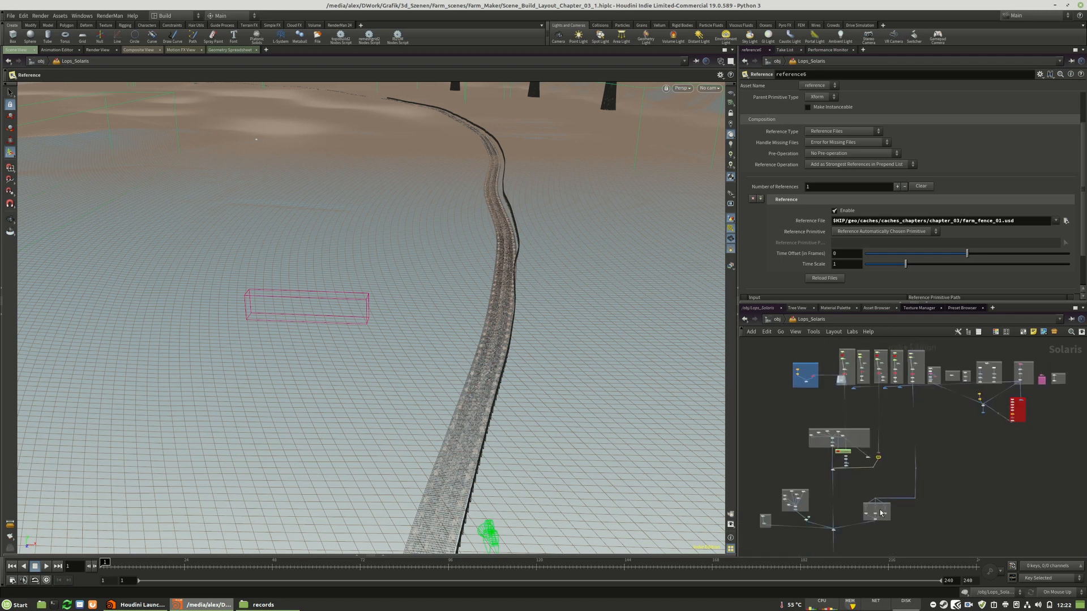
{"action": "scroll", "coordinate": [875, 451], "scroll_direction": "up", "scroll_amount": 5}
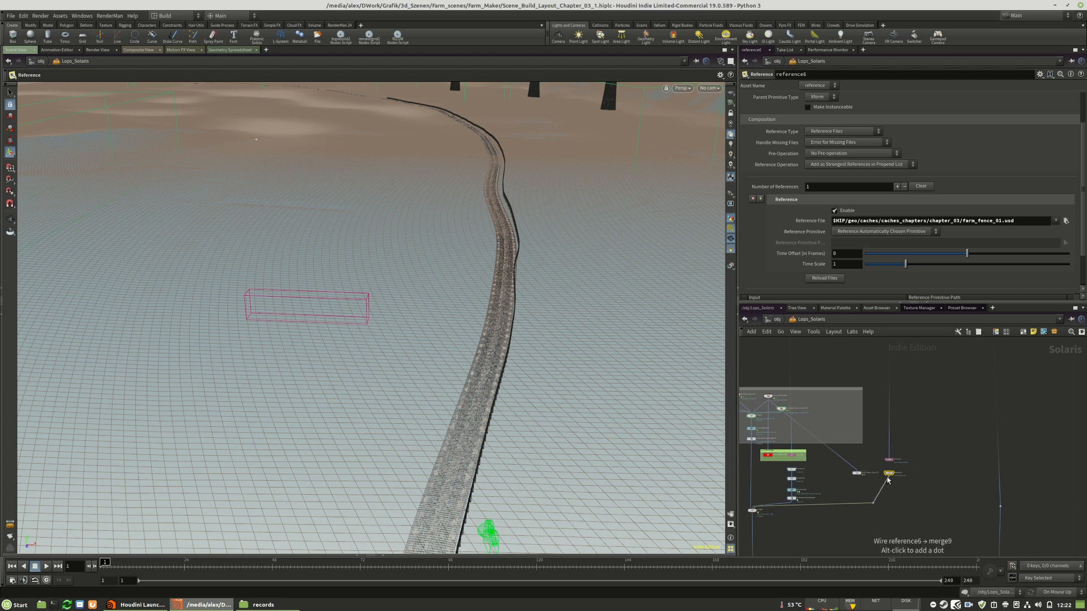
{"action": "scroll", "coordinate": [862, 467], "scroll_direction": "up", "scroll_amount": 2}
{"action": "scroll", "coordinate": [861, 467], "scroll_direction": "up", "scroll_amount": 1}
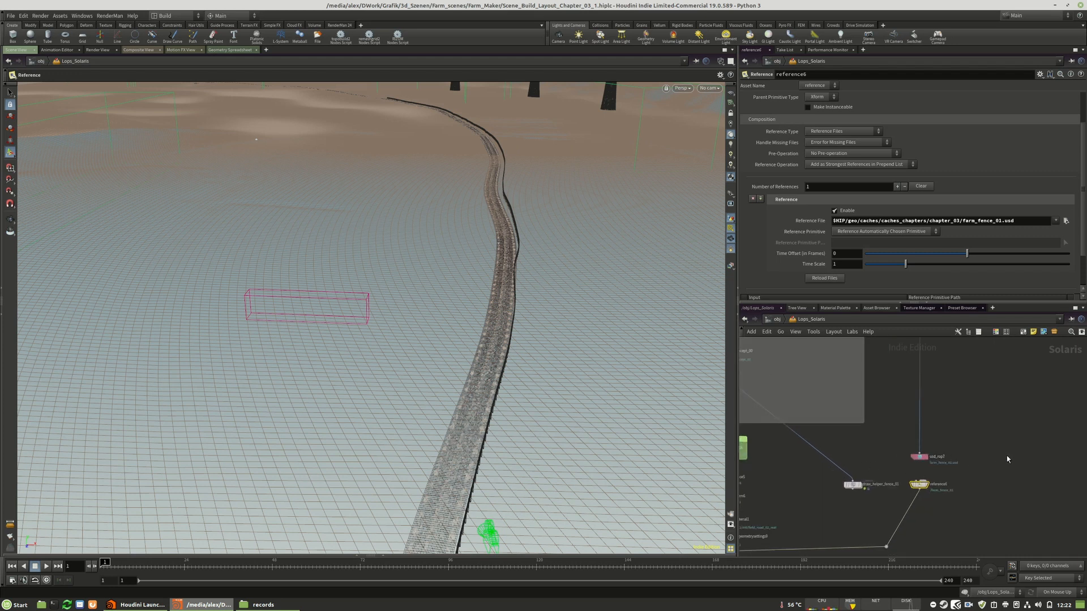
{"action": "scroll", "coordinate": [937, 414], "scroll_direction": "down", "scroll_amount": 8}
{"action": "scroll", "coordinate": [899, 462], "scroll_direction": "up", "scroll_amount": 5}
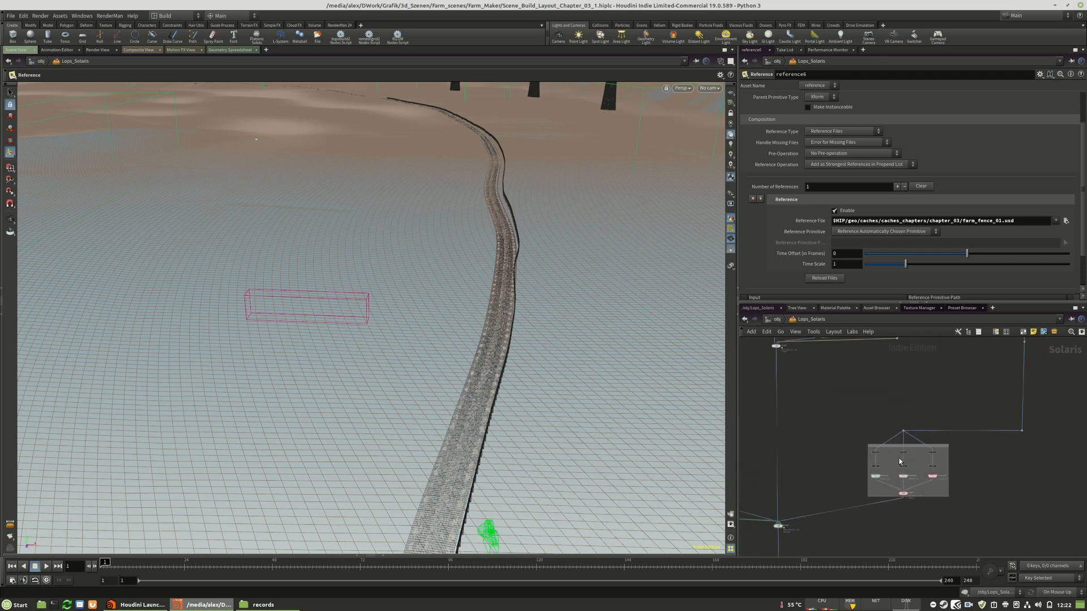
{"action": "scroll", "coordinate": [899, 462], "scroll_direction": "up", "scroll_amount": 3}
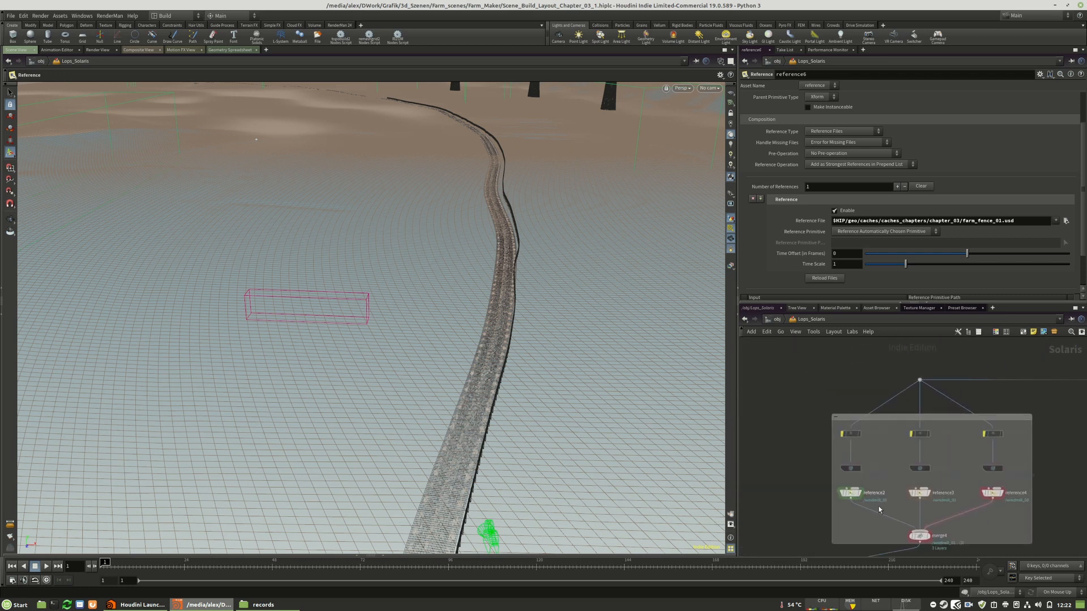
{"action": "scroll", "coordinate": [879, 509], "scroll_direction": "down", "scroll_amount": 6}
{"action": "scroll", "coordinate": [876, 462], "scroll_direction": "up", "scroll_amount": 6}
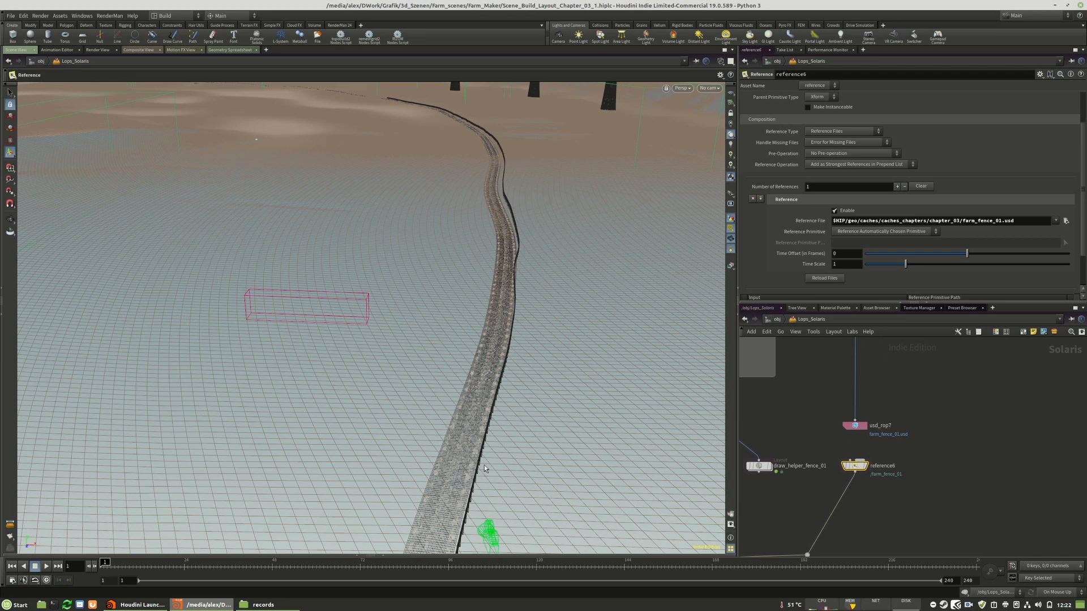
Examine the node chain from the road building branch and merge9 up to the component groups and their draw helpers
{"action": "scroll", "coordinate": [1008, 413], "scroll_direction": "down", "scroll_amount": 4}
{"action": "scroll", "coordinate": [964, 435], "scroll_direction": "down", "scroll_amount": 5}
{"action": "scroll", "coordinate": [900, 450], "scroll_direction": "up", "scroll_amount": 6}
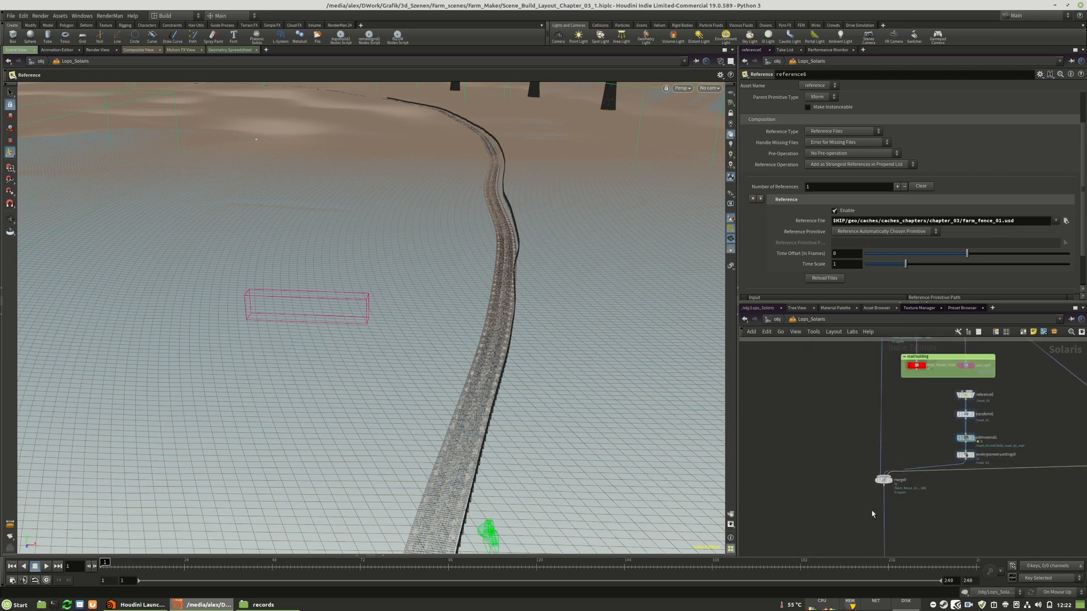
{"action": "scroll", "coordinate": [857, 491], "scroll_direction": "down", "scroll_amount": 5}
{"action": "scroll", "coordinate": [906, 407], "scroll_direction": "up", "scroll_amount": 5}
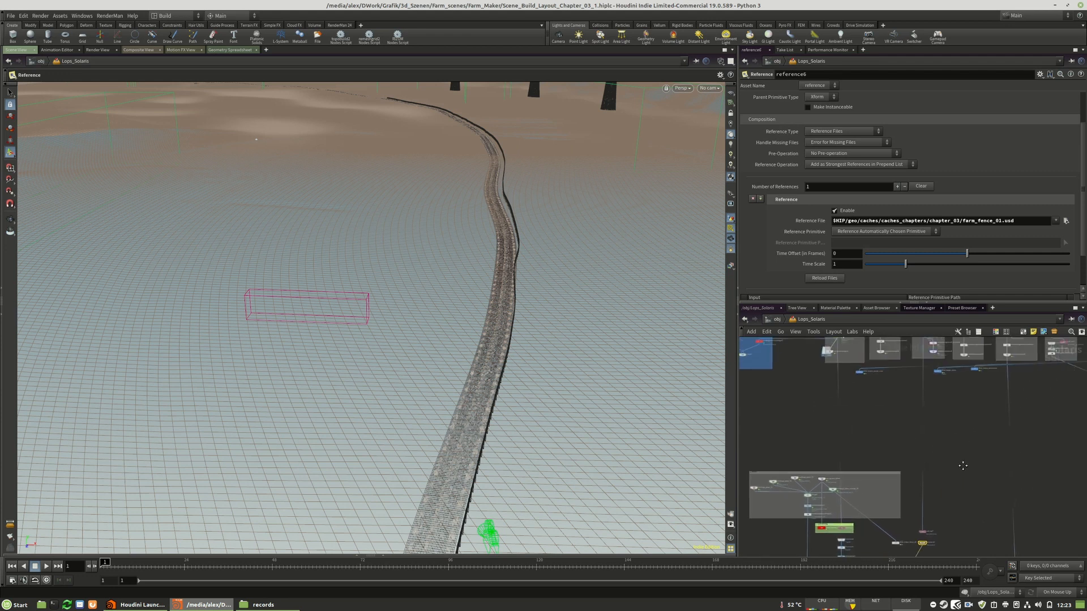
{"action": "scroll", "coordinate": [896, 408], "scroll_direction": "up", "scroll_amount": 2}
{"action": "scroll", "coordinate": [896, 408], "scroll_direction": "up", "scroll_amount": 4}
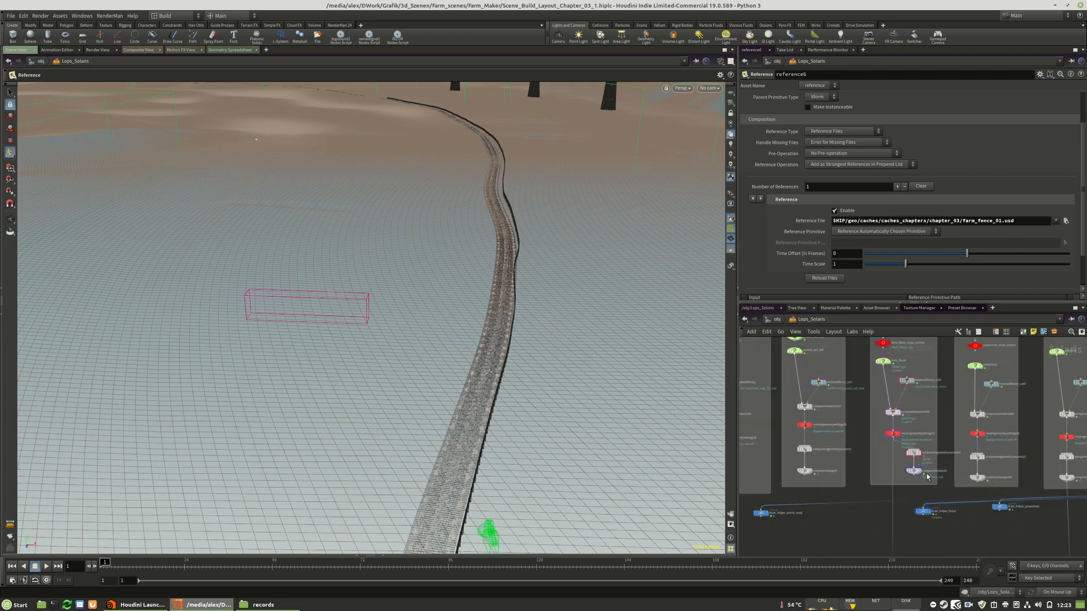
{"action": "mouse_move", "coordinate": [957, 535]}
{"action": "middle_mouse_down"}
{"action": "mouse_move", "coordinate": [969, 518]}
{"action": "mouse_move", "coordinate": [968, 527]}
{"action": "middle_mouse_up"}
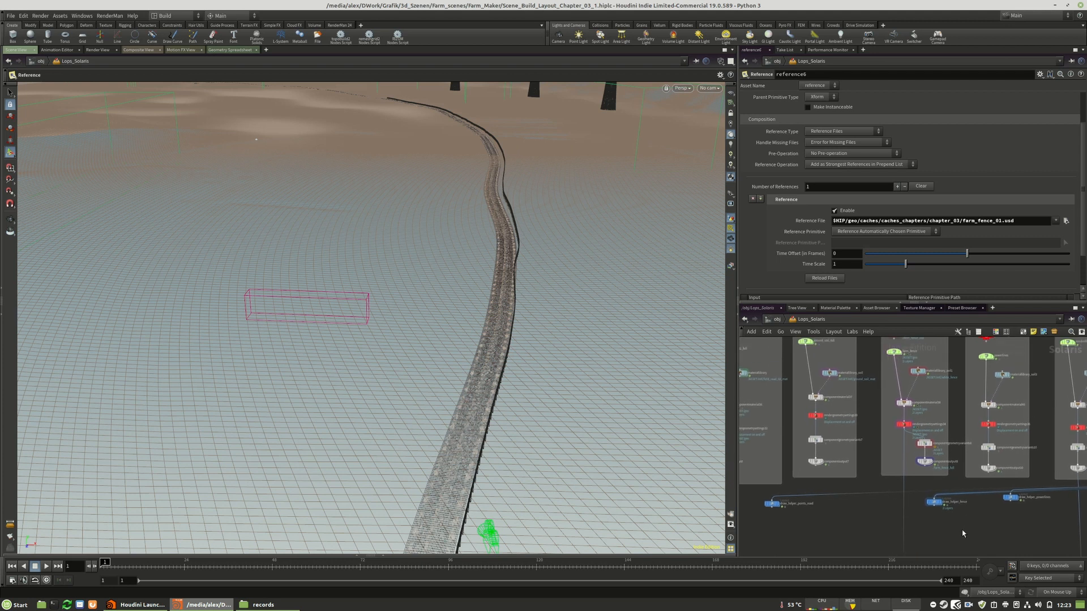
{"action": "scroll", "coordinate": [959, 535], "scroll_direction": "up", "scroll_amount": 5}
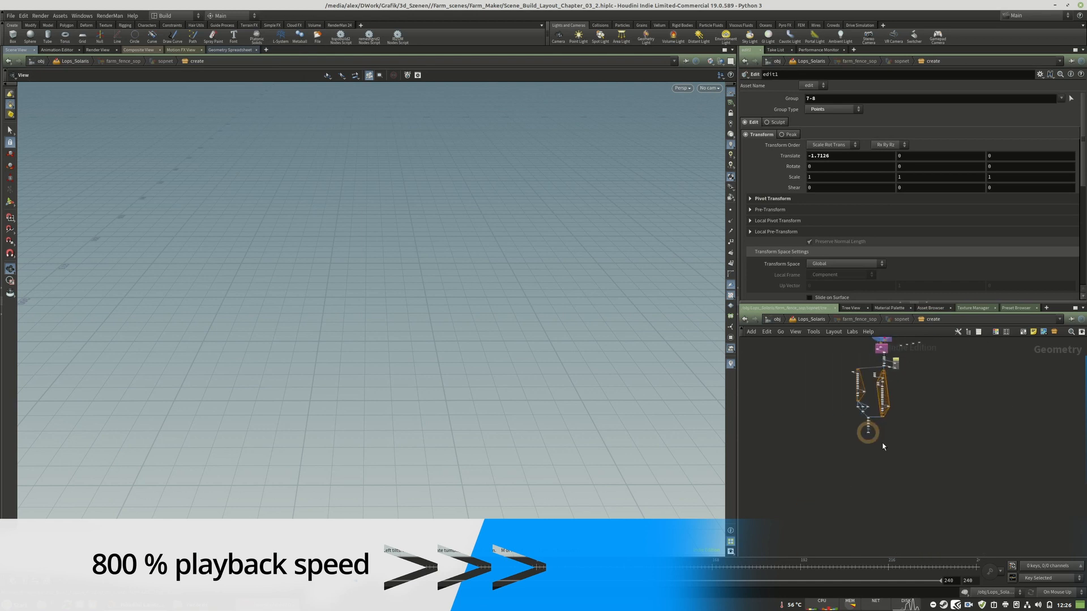
Inspect the lopimport1, unpackusd1 and blast3 nodes inside farm_fence_sop and return to the Lops_Solaris network
{"action": "middle_click_drag", "start_coordinate": [764, 427], "coordinate": [759, 566]}
{"action": "left_click", "coordinate": [844, 425]}
{"action": "left_click", "coordinate": [844, 521]}
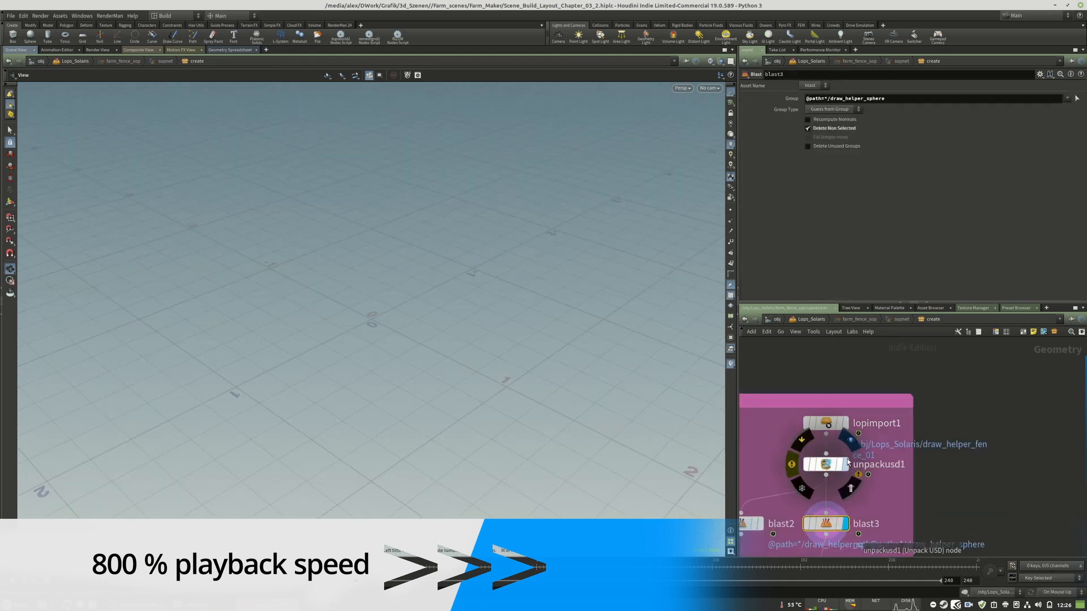
{"action": "left_click", "coordinate": [843, 424]}
{"action": "scroll", "coordinate": [883, 430], "scroll_direction": "down", "scroll_amount": 4}
{"action": "left_click", "coordinate": [1047, 595]}
{"action": "left_click", "coordinate": [1055, 575]}
{"action": "scroll", "coordinate": [917, 518], "scroll_direction": "up", "scroll_amount": 5}
{"action": "middle_click_drag", "start_coordinate": [929, 453], "coordinate": [946, 550]}
{"action": "left_click", "coordinate": [893, 355]}
{"action": "left_click", "coordinate": [811, 319]}
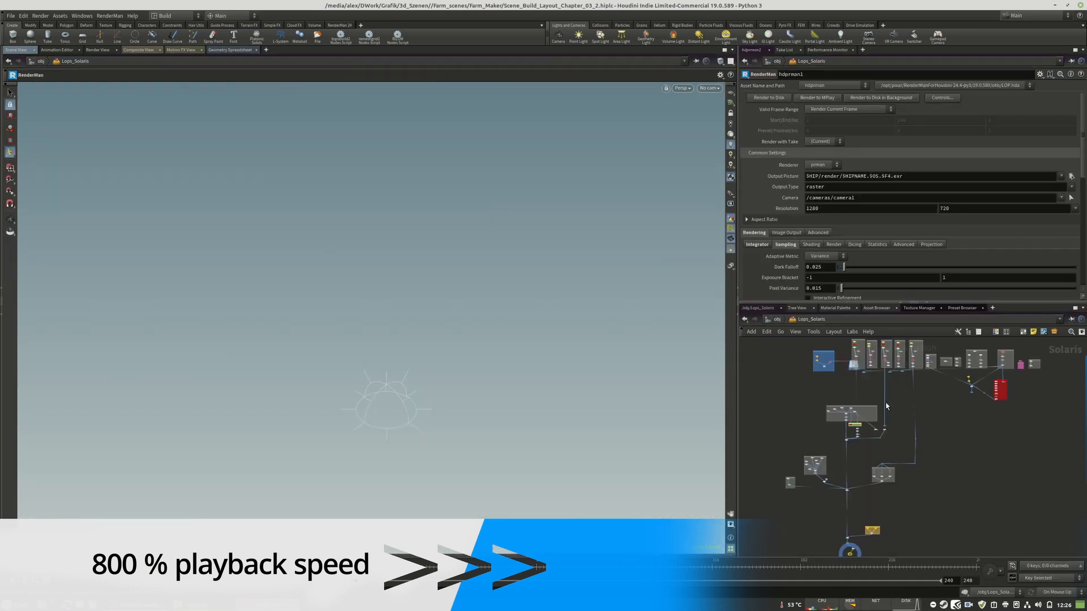
Check the fence branch nodes and the farm_fence_sop node, ending in the Lops_Solaris network
{"action": "scroll", "coordinate": [883, 419], "scroll_direction": "up", "scroll_amount": 6}
{"action": "left_click", "coordinate": [909, 464]}
{"action": "scroll", "coordinate": [926, 534], "scroll_direction": "down", "scroll_amount": 6}
{"action": "double_click", "coordinate": [906, 430]}
{"action": "left_click", "coordinate": [893, 355]}
{"action": "left_click", "coordinate": [811, 319]}
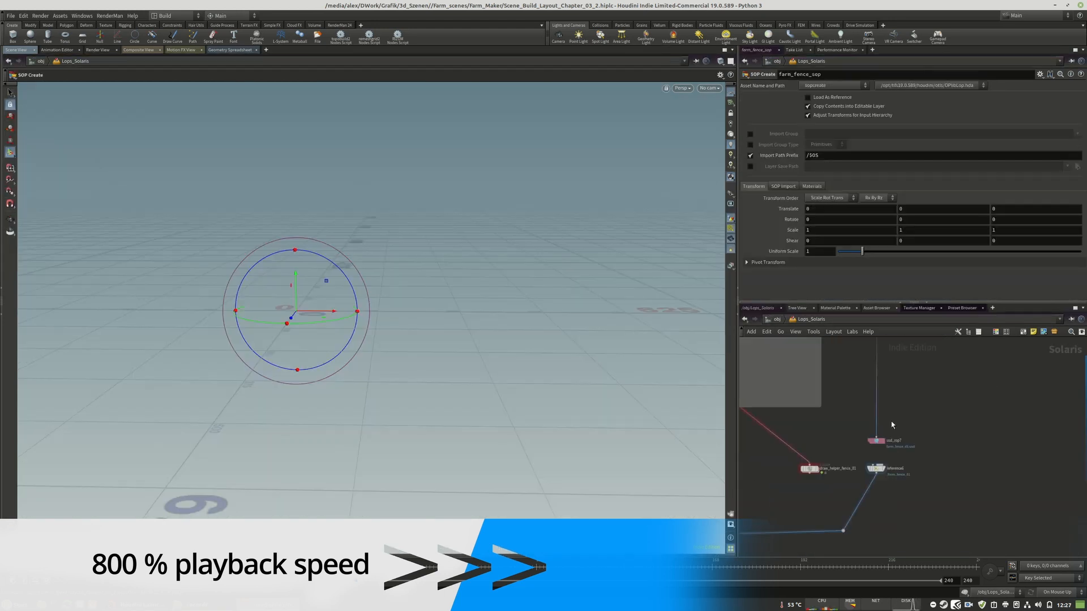
Display the merge9 node and view the course of the fence from above
{"action": "scroll", "coordinate": [891, 421], "scroll_direction": "up", "scroll_amount": 2}
{"action": "left_click", "coordinate": [920, 452]}
{"action": "left_click_drag", "start_coordinate": [363, 317], "coordinate": [452, 362], "text": "alt"}
{"action": "middle_click_drag", "start_coordinate": [793, 492], "coordinate": [1010, 410]}
{"action": "left_click", "coordinate": [826, 481]}
Try to open a recent scene file and start a fresh Houdini session
{"action": "left_click", "coordinate": [11, 16]}
{"action": "mouse_move", "coordinate": [50, 41]}
{"action": "left_click", "coordinate": [341, 59]}
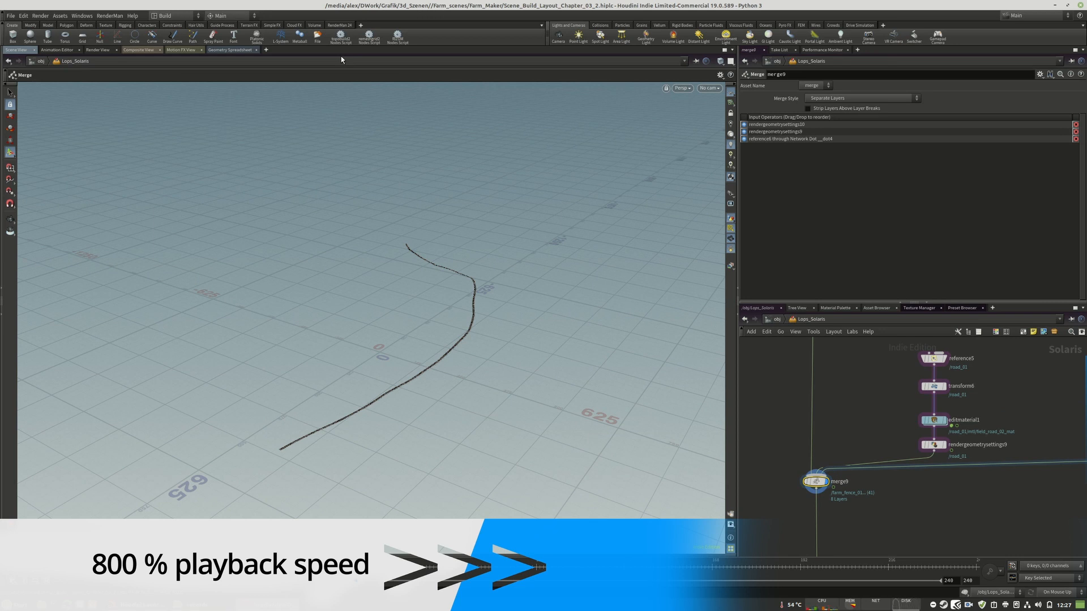
{"action": "left_click", "coordinate": [67, 604]}
{"action": "left_click", "coordinate": [63, 221]}
{"action": "left_click", "coordinate": [359, 27]}
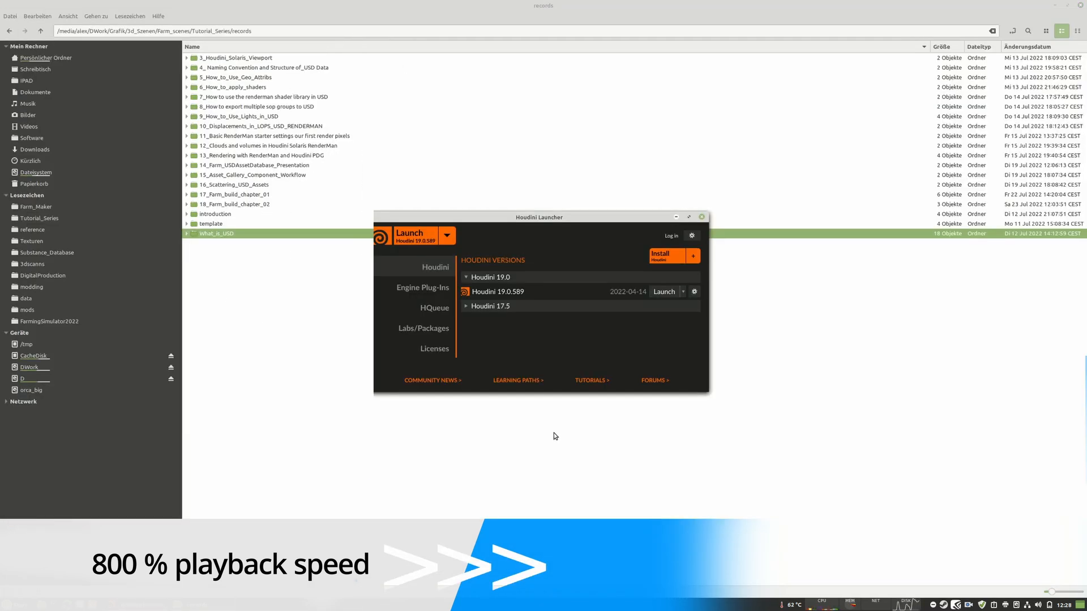
Open the scene file Scene_Build_Layout_Chapter_03_1.hiplc from the Farm_Maker folder
{"action": "left_click", "coordinate": [10, 16]}
{"action": "left_click", "coordinate": [23, 33]}
{"action": "left_click", "coordinate": [30, 114]}
{"action": "double_click", "coordinate": [135, 134]}
{"action": "double_click", "coordinate": [122, 51]}
{"action": "scroll", "coordinate": [206, 160], "scroll_direction": "down", "scroll_amount": 10}
{"action": "left_click", "coordinate": [206, 159]}
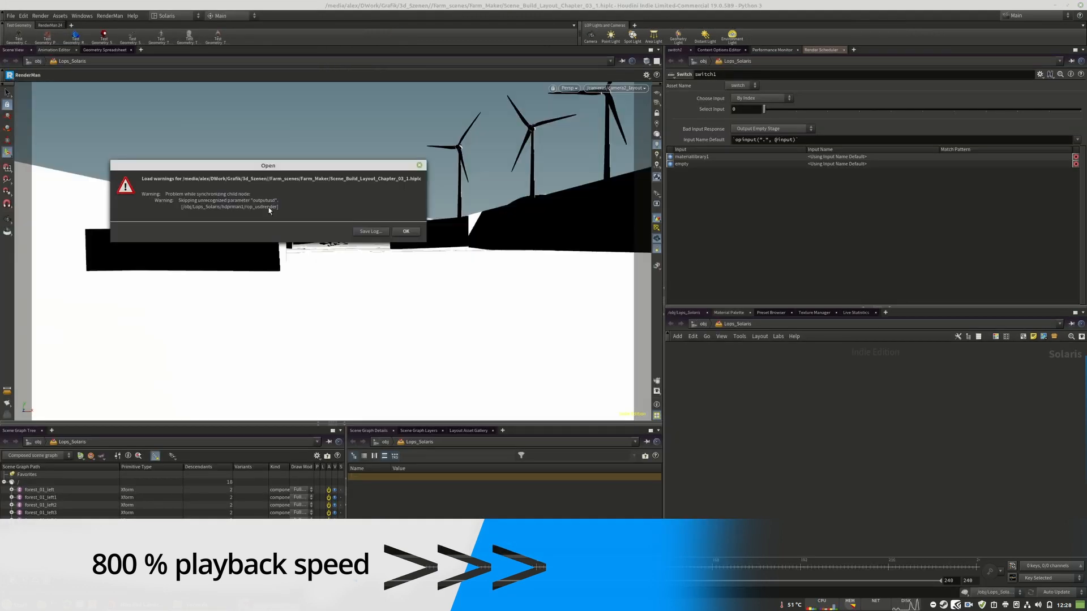
{"action": "left_click", "coordinate": [405, 230]}
Add a Layout node beside the road branch in the Lops_Solaris network and wire the upstream scene into it
{"action": "scroll", "coordinate": [920, 483], "scroll_direction": "up", "scroll_amount": 3}
{"action": "mouse_move", "coordinate": [851, 511]}
{"action": "middle_mouse_down"}
{"action": "mouse_move", "coordinate": [868, 451]}
{"action": "mouse_move", "coordinate": [849, 470]}
{"action": "middle_mouse_up"}
{"action": "scroll", "coordinate": [868, 451], "scroll_direction": "up", "scroll_amount": 1}
{"action": "key", "text": "Tab"}
{"action": "type", "text": "lay"}
{"action": "key", "text": "Return"}
{"action": "left_click", "coordinate": [848, 425]}
{"action": "left_click_drag", "start_coordinate": [727, 354], "coordinate": [847, 464]}
{"action": "scroll", "coordinate": [844, 453], "scroll_direction": "up", "scroll_amount": 3}
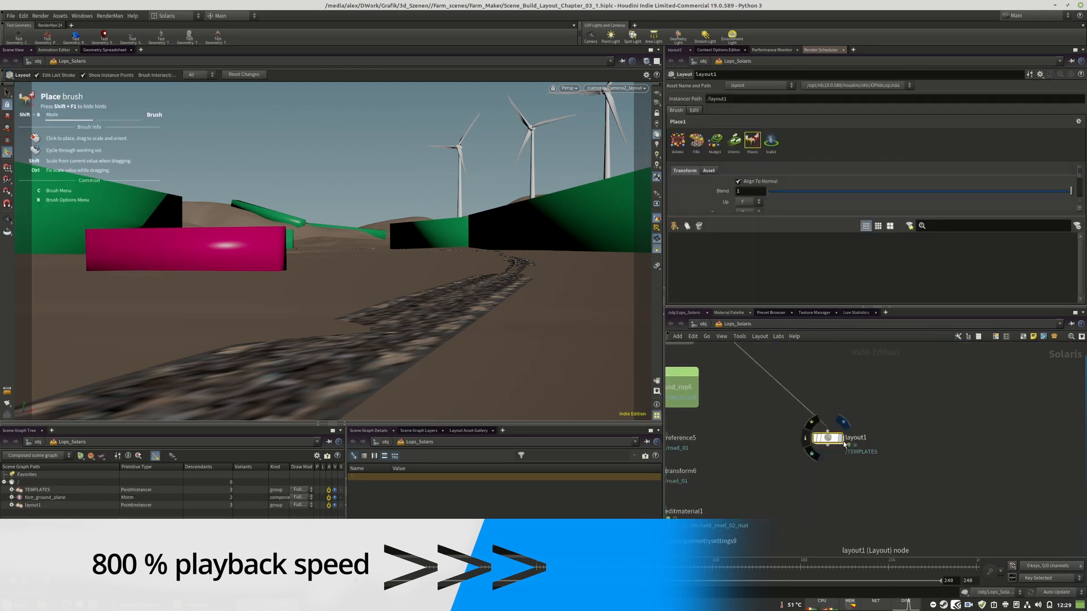
Display the Layout node, rename it draw_helper_farm_fence_01 and add the draw helper sphere from the asset gallery to its working set
{"action": "left_click", "coordinate": [841, 438]}
{"action": "left_click", "coordinate": [856, 438]}
{"action": "type", "text": "draw_helper_farm_fence_01"}
{"action": "key", "text": "Return"}
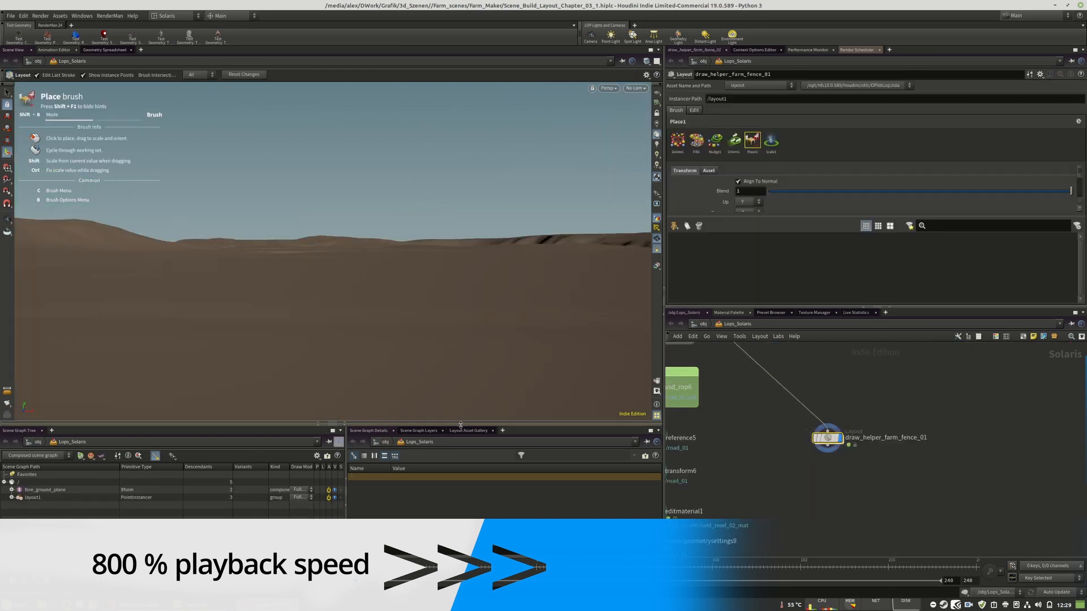
{"action": "left_click", "coordinate": [468, 431]}
{"action": "left_click_drag", "start_coordinate": [365, 468], "coordinate": [731, 260]}
Wire draw_helper_farm_fence_01 into merge9 and display the merge while keeping the Layout node selected
{"action": "scroll", "coordinate": [902, 448], "scroll_direction": "down", "scroll_amount": 4}
{"action": "left_click", "coordinate": [866, 448]}
{"action": "left_click", "coordinate": [875, 501], "text": "alt"}
{"action": "left_click", "coordinate": [711, 505]}
{"action": "left_click", "coordinate": [718, 499]}
{"action": "left_click", "coordinate": [866, 443]}
Place a row of draw helper spheres along the edge of the road with the Place brush to define the fence's course
{"action": "left_click_drag", "start_coordinate": [396, 317], "coordinate": [454, 354], "text": "alt"}
{"action": "left_click", "coordinate": [481, 365]}
{"action": "left_click", "coordinate": [460, 341]}
{"action": "left_click", "coordinate": [497, 312]}
{"action": "left_click_drag", "start_coordinate": [567, 278], "coordinate": [464, 308], "text": "alt"}
{"action": "left_click", "coordinate": [473, 274]}
{"action": "left_click", "coordinate": [647, 61]}
{"action": "left_click", "coordinate": [667, 80]}
{"action": "mouse_move", "coordinate": [543, 147]}
{"action": "left_mouse_down", "text": "alt"}
{"action": "mouse_move", "coordinate": [453, 198]}
{"action": "mouse_move", "coordinate": [403, 206]}
{"action": "mouse_move", "coordinate": [432, 202]}
{"action": "mouse_move", "coordinate": [447, 251]}
{"action": "mouse_move", "coordinate": [407, 202]}
{"action": "mouse_move", "coordinate": [346, 201]}
{"action": "left_mouse_up", "text": "alt"}
{"action": "left_click", "coordinate": [434, 217]}
{"action": "left_click", "coordinate": [443, 195]}
{"action": "left_click", "coordinate": [417, 201]}
{"action": "left_click", "coordinate": [443, 173]}
{"action": "left_click", "coordinate": [432, 200]}
{"action": "left_click", "coordinate": [340, 200]}
{"action": "left_click_drag", "start_coordinate": [362, 164], "coordinate": [415, 206], "text": "alt"}
Add a USD ROP node beside the draw helper and set its output file to farm_fence_01.usd in caches_chapters/chapter_03
{"action": "scroll", "coordinate": [880, 457], "scroll_direction": "down", "scroll_amount": 2}
{"action": "key", "text": "Tab"}
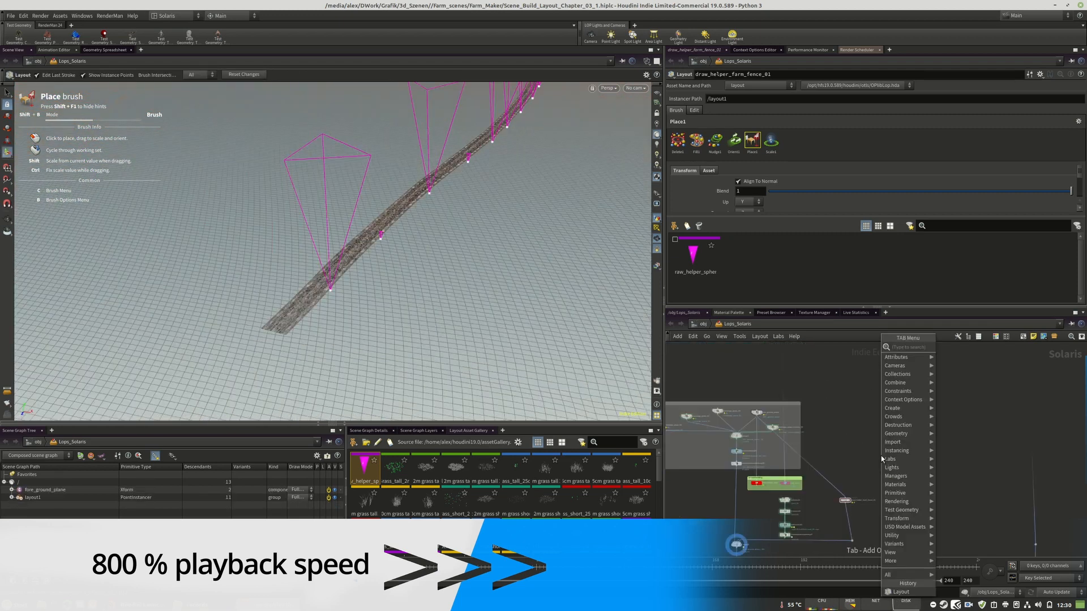
{"action": "type", "text": "usd"}
{"action": "key", "text": "Return"}
{"action": "left_click", "coordinate": [851, 479]}
{"action": "left_click", "coordinate": [1070, 164]}
{"action": "left_click", "coordinate": [885, 114]}
{"action": "double_click", "coordinate": [884, 115]}
{"action": "type", "text": "farm_fence_01.usd"}
{"action": "key", "text": "Return"}
Wire the farm fence group's component output into the usd_rop7 node
{"action": "scroll", "coordinate": [826, 442], "scroll_direction": "up", "scroll_amount": 3}
{"action": "scroll", "coordinate": [877, 452], "scroll_direction": "down", "scroll_amount": 4}
{"action": "middle_click_drag", "start_coordinate": [985, 407], "coordinate": [856, 486]}
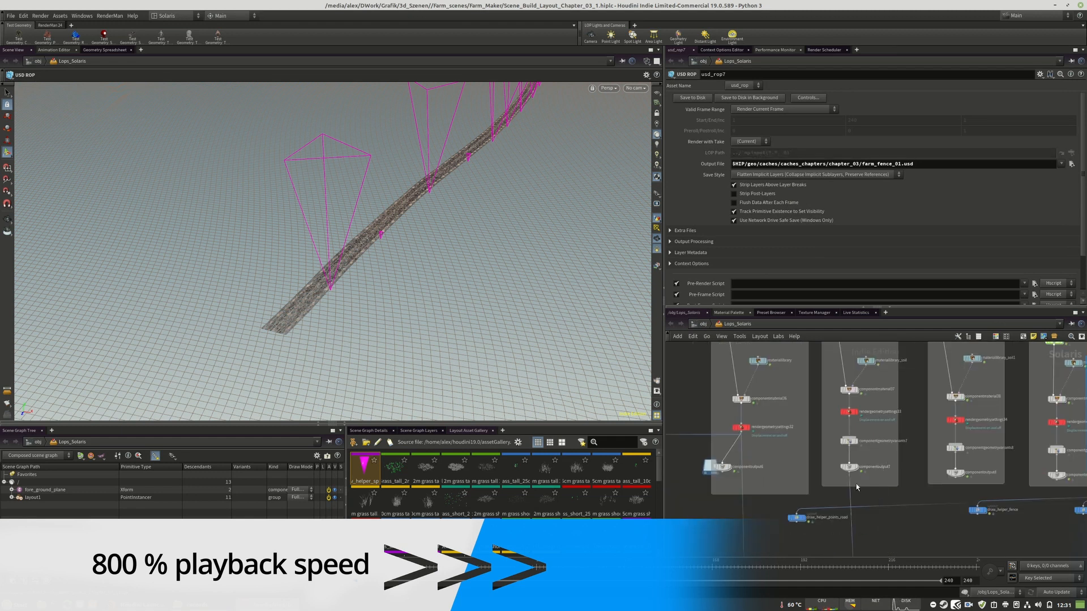
Set farm_fence_draw_control's helper selection to /obj/Lops_Solaris/draw_helper_farm_fence_01 and move usd_rop7 beside the draw helper node
{"action": "scroll", "coordinate": [852, 487], "scroll_direction": "down", "scroll_amount": 2}
{"action": "scroll", "coordinate": [836, 374], "scroll_direction": "up", "scroll_amount": 5}
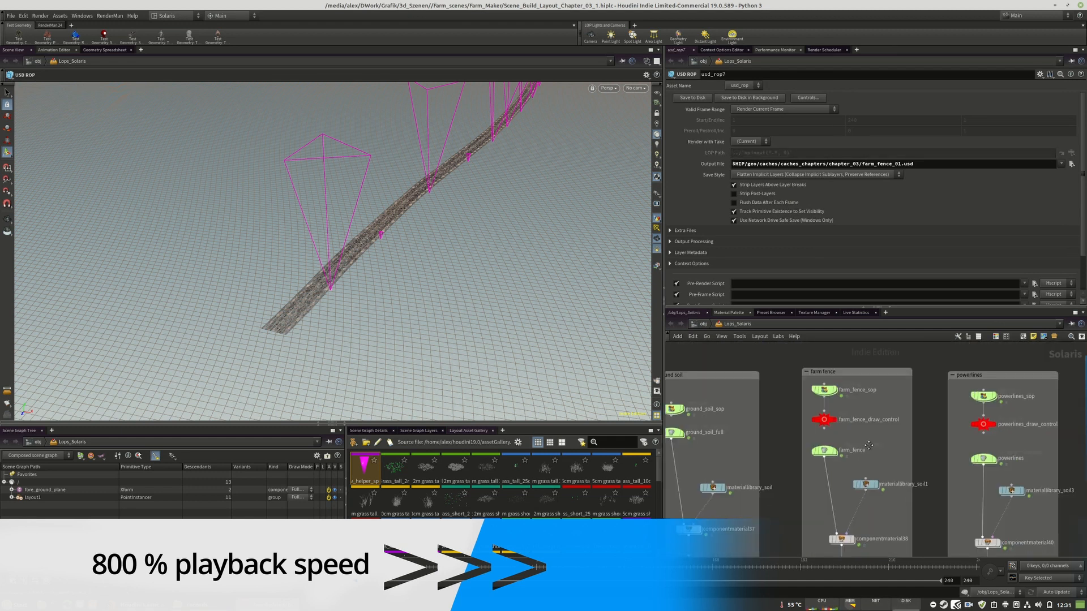
{"action": "left_click", "coordinate": [847, 421]}
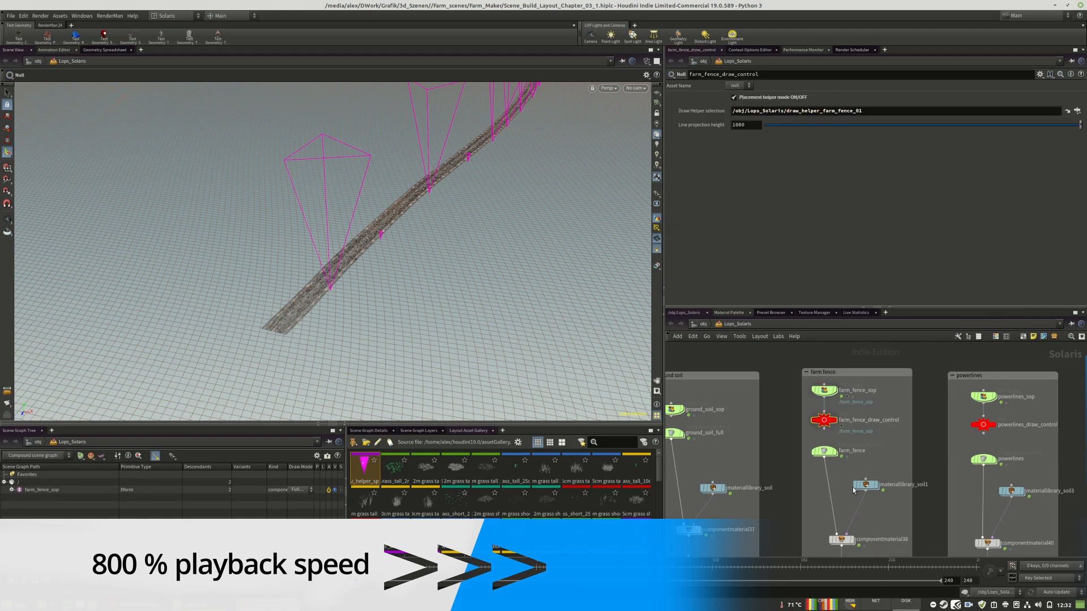
{"action": "scroll", "coordinate": [853, 490], "scroll_direction": "down", "scroll_amount": 4}
{"action": "middle_click_drag", "start_coordinate": [849, 510], "coordinate": [871, 391]}
{"action": "left_click_drag", "start_coordinate": [905, 453], "coordinate": [882, 462]}
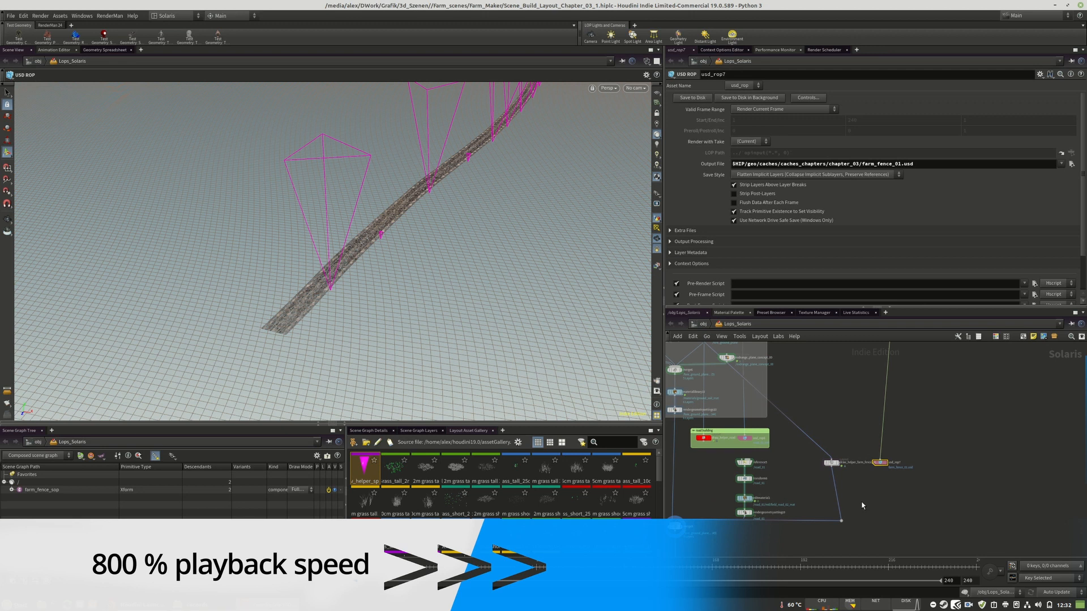
Duplicate the road's reference node below usd_rop7, set its primitive path to /farm_fence_01 and load farm_fence_01.usd
{"action": "scroll", "coordinate": [746, 465], "scroll_direction": "up", "scroll_amount": 4}
{"action": "left_click_drag", "start_coordinate": [745, 457], "coordinate": [965, 491], "text": "alt"}
{"action": "double_click", "coordinate": [746, 111]}
{"action": "type", "text": "farm_fence_01"}
{"action": "left_click", "coordinate": [1065, 268]}
{"action": "double_click", "coordinate": [898, 101]}
{"action": "scroll", "coordinate": [906, 453], "scroll_direction": "down", "scroll_amount": 2}
Wire reference6 into merge9 and display the hdprman1 node at the end of the network
{"action": "middle_click_drag", "start_coordinate": [906, 481], "coordinate": [905, 419]}
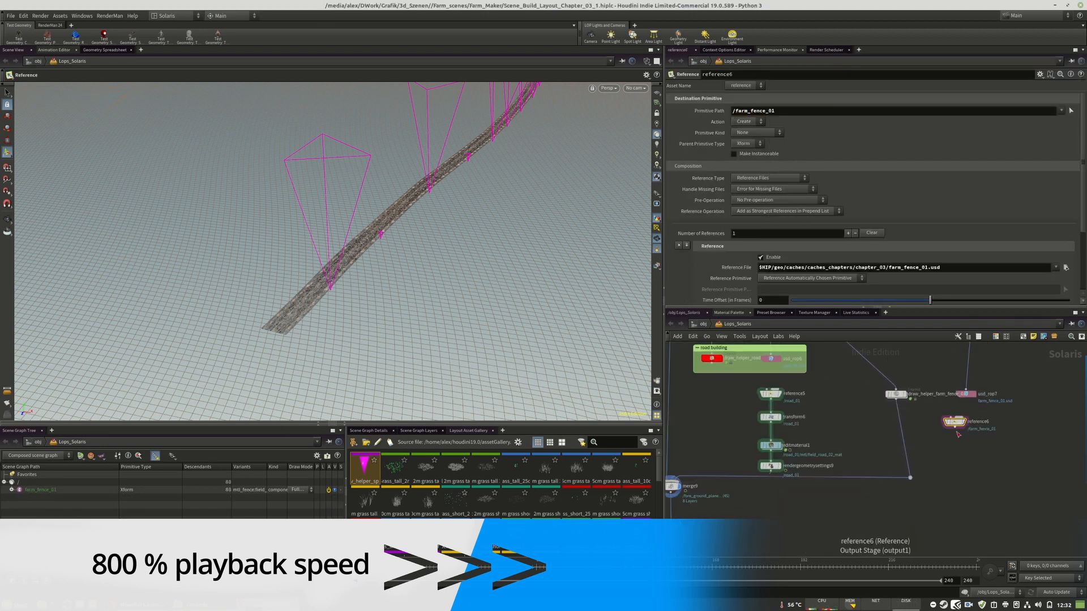
{"action": "left_click_drag", "start_coordinate": [956, 426], "coordinate": [701, 477]}
{"action": "middle_click_drag", "start_coordinate": [820, 487], "coordinate": [821, 373]}
{"action": "scroll", "coordinate": [849, 453], "scroll_direction": "up", "scroll_amount": 3}
{"action": "left_click", "coordinate": [865, 509]}
View the fence and road in the whole scene and look through /cameras/camera2_layout
{"action": "left_click", "coordinate": [635, 89]}
{"action": "left_click", "coordinate": [654, 125]}
{"action": "left_click_drag", "start_coordinate": [453, 249], "coordinate": [521, 248]}
{"action": "left_click", "coordinate": [635, 89]}
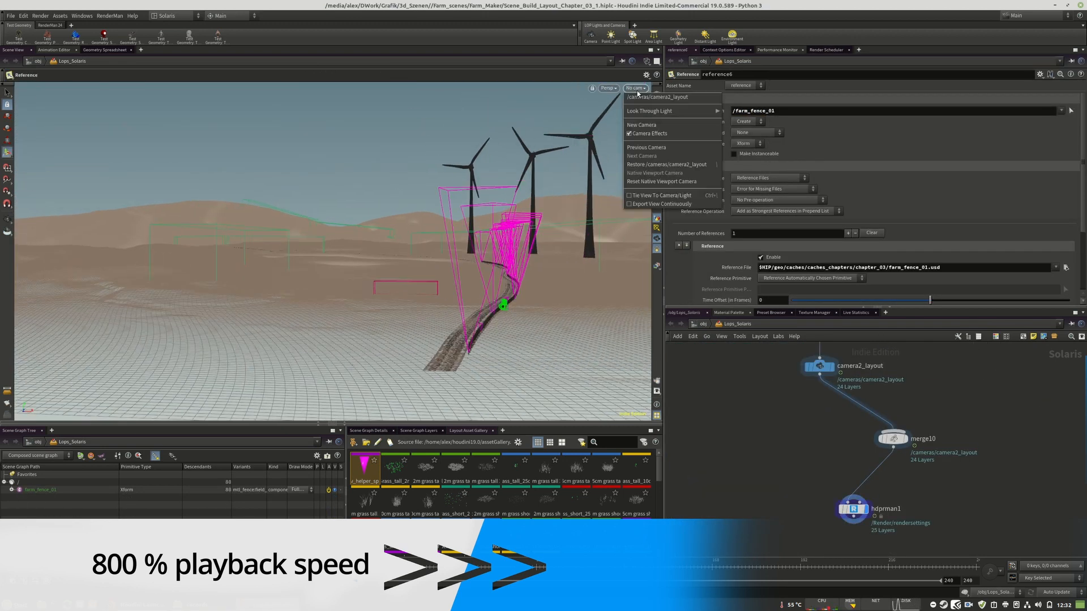
{"action": "left_click", "coordinate": [654, 125]}
Insert a Transform node after reference6 and move the farm fence about 1.08 along X
{"action": "scroll", "coordinate": [880, 538], "scroll_direction": "down", "scroll_amount": 6}
{"action": "middle_click_drag", "start_coordinate": [849, 418], "coordinate": [871, 487]}
{"action": "scroll", "coordinate": [874, 477], "scroll_direction": "up", "scroll_amount": 5}
{"action": "key", "text": "Tab"}
{"action": "type", "text": "tr"}
{"action": "key", "text": "Return"}
{"action": "left_click", "coordinate": [880, 477]}
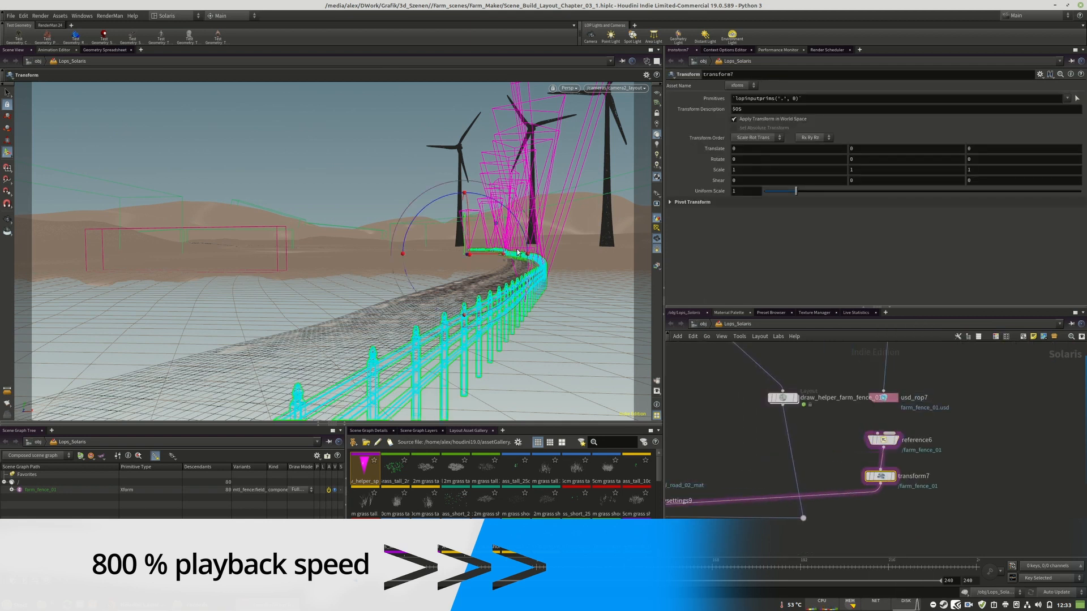
{"action": "left_click_drag", "start_coordinate": [503, 258], "coordinate": [506, 257]}
Tidy the position of transform7 and delete the dot connecting draw_helper_farm_fence_01 to merge9
{"action": "left_click_drag", "start_coordinate": [880, 477], "coordinate": [883, 476]}
{"action": "scroll", "coordinate": [996, 498], "scroll_direction": "down", "scroll_amount": 4}
{"action": "left_click", "coordinate": [885, 509]}
{"action": "key", "text": "Delete"}
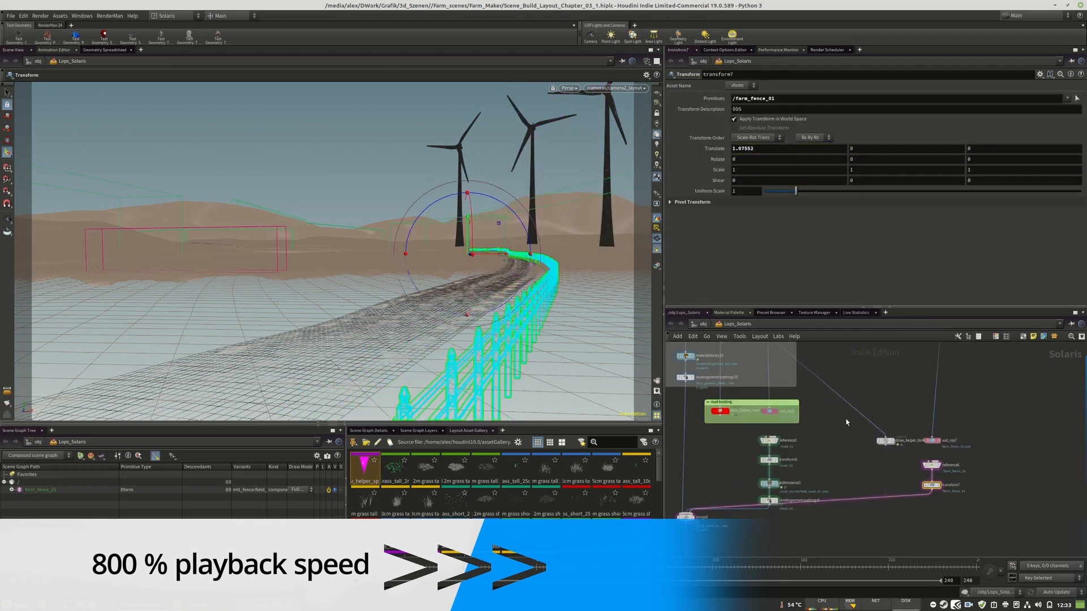
Enclose the four farm fence nodes in a network box and render the camera view with RenderMan
{"action": "left_click_drag", "start_coordinate": [846, 422], "coordinate": [971, 498]}
{"action": "key", "text": "shift+o"}
{"action": "left_click", "coordinate": [569, 88]}
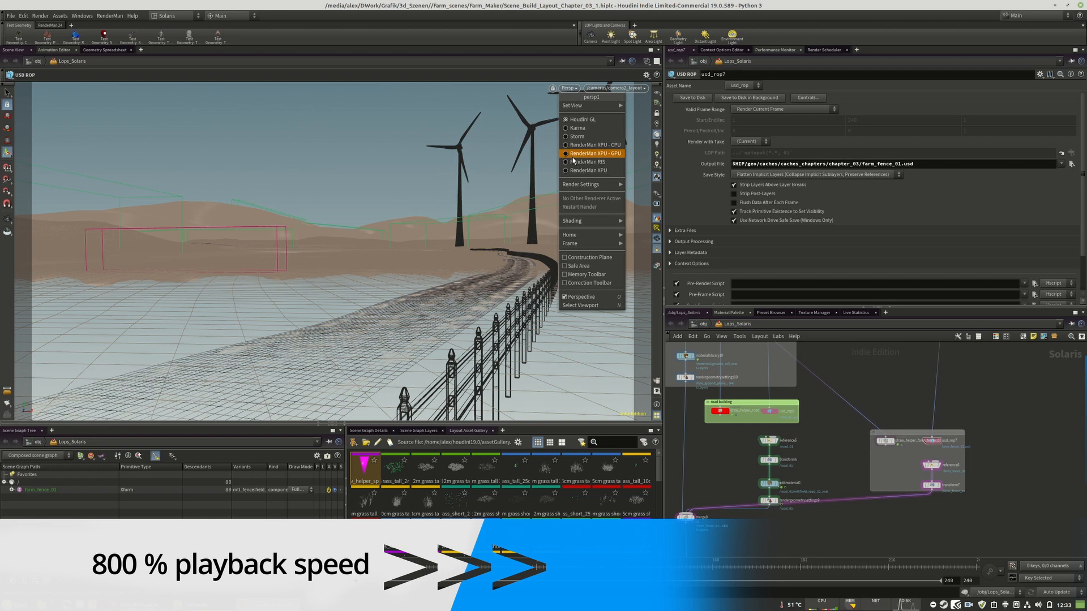
{"action": "left_click", "coordinate": [566, 104]}
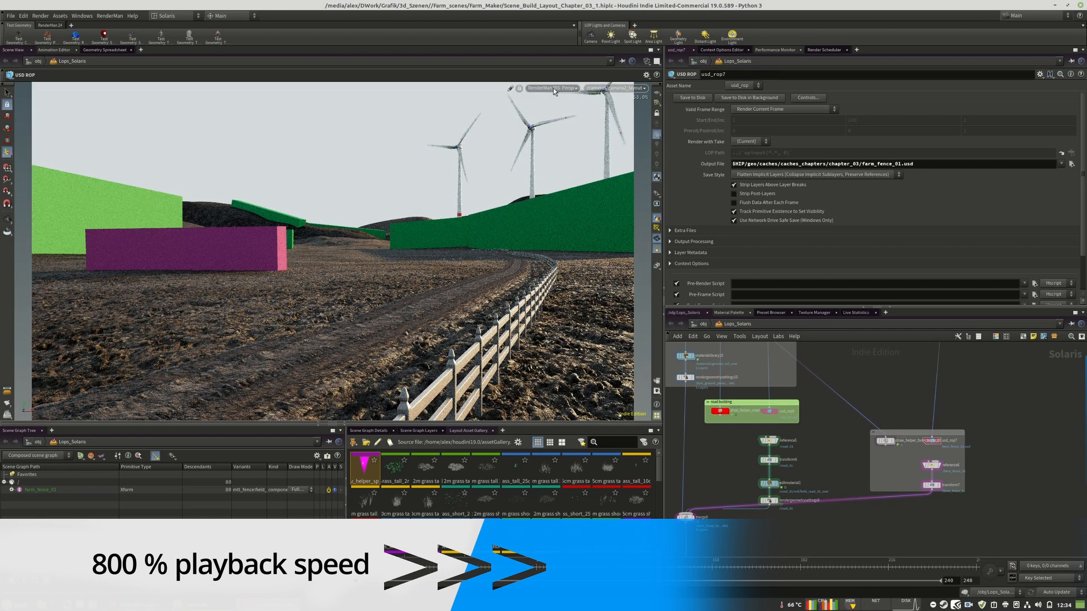
Try X translations of 0.5, 0.25 and -1.25 for the farm fence in transform7
{"action": "left_click", "coordinate": [932, 485]}
{"action": "left_click_drag", "start_coordinate": [511, 254], "coordinate": [505, 254]}
{"action": "double_click", "coordinate": [742, 149]}
{"action": "type", "text": "0.5"}
{"action": "key", "text": "Return"}
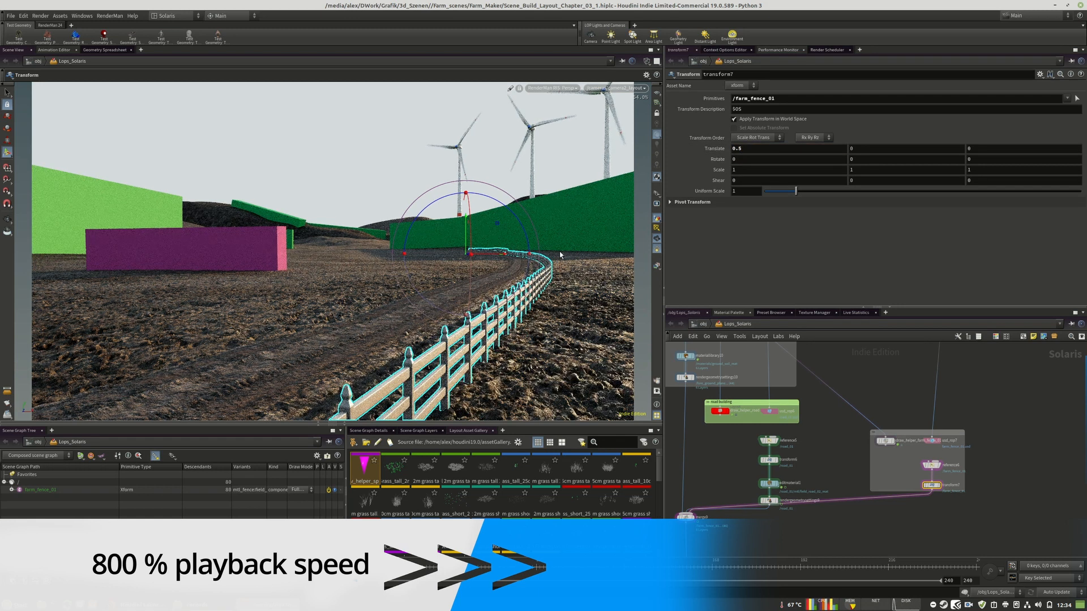
{"action": "double_click", "coordinate": [741, 149]}
{"action": "type", "text": "0.25"}
{"action": "key", "text": "Return"}
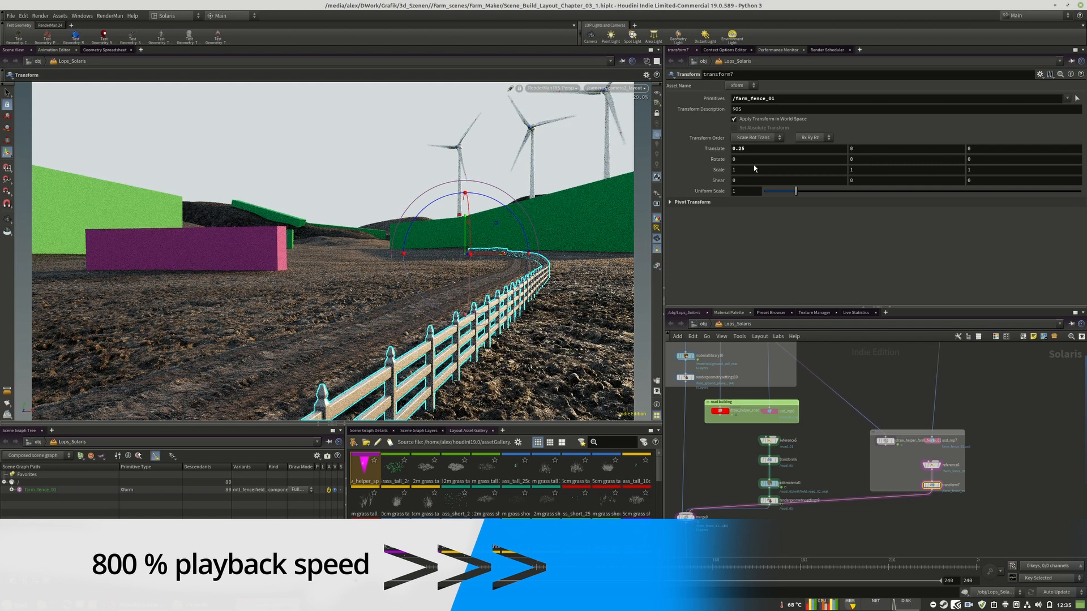
{"action": "double_click", "coordinate": [749, 149]}
{"action": "type", "text": "-1.25"}
{"action": "key", "text": "Return"}
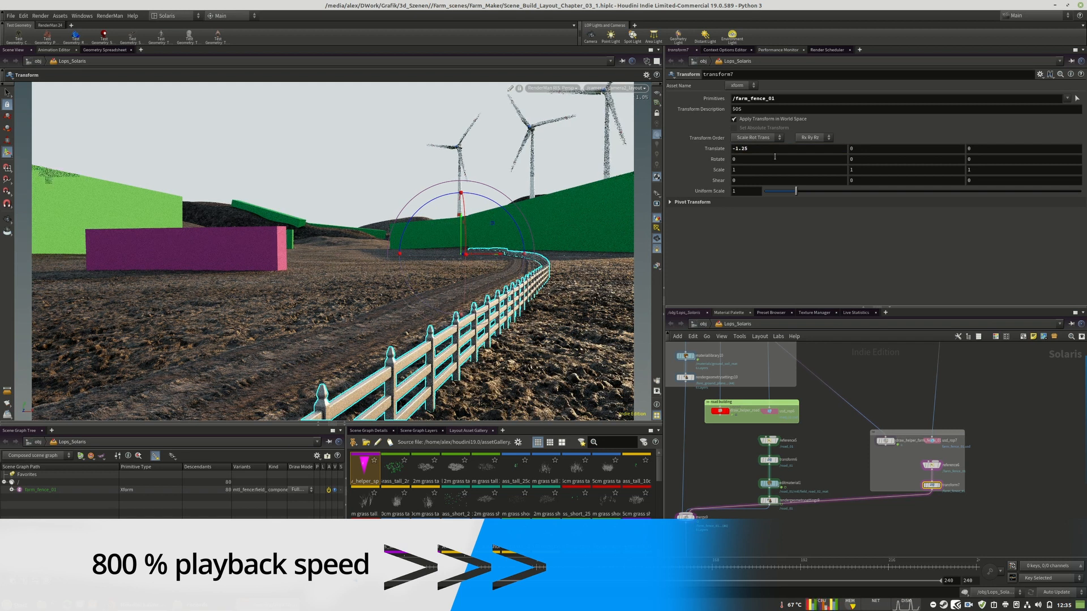
Set the farm fence's X translation in transform7 to -3.25
{"action": "double_click", "coordinate": [775, 149]}
{"action": "type", "text": "-3.25"}
{"action": "key", "text": "Return"}
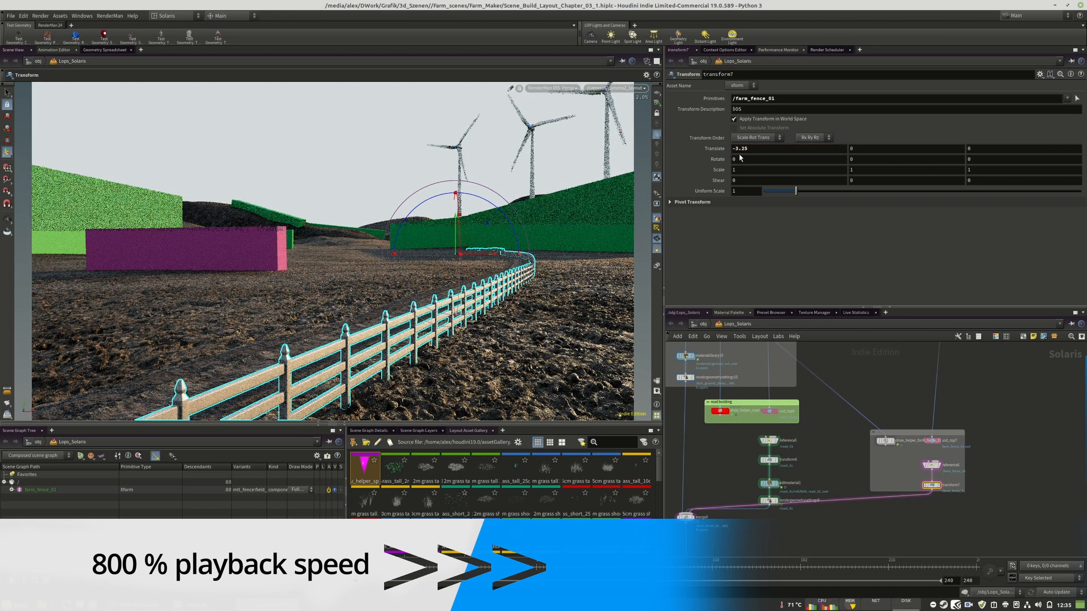
Switch the viewport from RenderMan to the interactive preview and select draw_helper_farm_fence_01 for editing
{"action": "left_click", "coordinate": [553, 88]}
{"action": "left_click", "coordinate": [548, 118]}
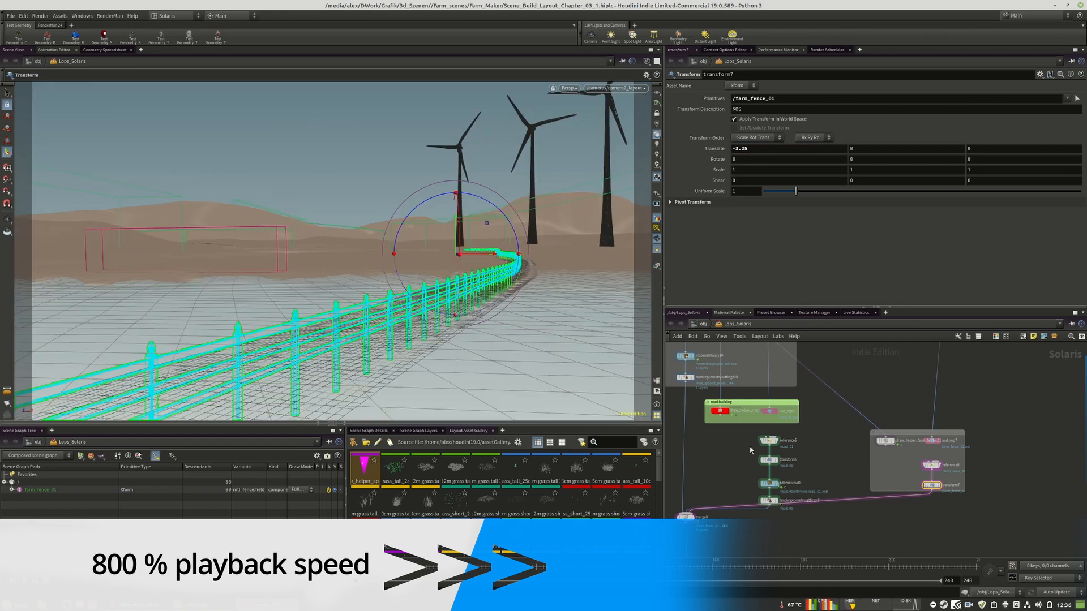
{"action": "scroll", "coordinate": [912, 424], "scroll_direction": "up", "scroll_amount": 4}
{"action": "left_click", "coordinate": [863, 469]}
{"action": "left_click_drag", "start_coordinate": [542, 294], "coordinate": [593, 298], "text": "alt"}
{"action": "left_click_drag", "start_coordinate": [863, 468], "coordinate": [866, 468]}
Move the farm fence's helper points closer to the road's edge with the Nudge brush, following its curve
{"action": "left_click", "coordinate": [715, 142]}
{"action": "mouse_move", "coordinate": [317, 311]}
{"action": "left_mouse_down", "text": "alt"}
{"action": "mouse_move", "coordinate": [371, 314]}
{"action": "mouse_move", "coordinate": [352, 311]}
{"action": "left_mouse_up", "text": "alt"}
{"action": "left_click_drag", "start_coordinate": [377, 253], "coordinate": [363, 253]}
{"action": "left_click_drag", "start_coordinate": [382, 209], "coordinate": [369, 209]}
{"action": "middle_click_drag", "start_coordinate": [393, 190], "coordinate": [398, 270], "text": "alt"}
{"action": "left_click_drag", "start_coordinate": [391, 254], "coordinate": [375, 253]}
{"action": "mouse_move", "coordinate": [394, 215]}
{"action": "left_mouse_down"}
{"action": "mouse_move", "coordinate": [379, 214]}
{"action": "mouse_move", "coordinate": [378, 173]}
{"action": "left_mouse_up"}
{"action": "scroll", "coordinate": [378, 172], "scroll_direction": "down", "scroll_amount": 9}
{"action": "left_click_drag", "start_coordinate": [368, 332], "coordinate": [362, 333]}
{"action": "middle_click_drag", "start_coordinate": [365, 368], "coordinate": [417, 238], "text": "alt"}
{"action": "left_click_drag", "start_coordinate": [411, 370], "coordinate": [402, 371]}
{"action": "middle_click_drag", "start_coordinate": [445, 88], "coordinate": [427, 225], "text": "alt"}
{"action": "left_click_drag", "start_coordinate": [427, 173], "coordinate": [409, 175]}
{"action": "middle_click_drag", "start_coordinate": [410, 174], "coordinate": [413, 252], "text": "alt"}
{"action": "left_click_drag", "start_coordinate": [428, 219], "coordinate": [412, 219]}
{"action": "middle_click_drag", "start_coordinate": [407, 154], "coordinate": [412, 195], "text": "alt"}
{"action": "mouse_move", "coordinate": [416, 191]}
{"action": "left_mouse_down"}
{"action": "mouse_move", "coordinate": [405, 190]}
{"action": "mouse_move", "coordinate": [406, 167]}
{"action": "left_mouse_up"}
{"action": "right_click_drag", "start_coordinate": [407, 167], "coordinate": [433, 187], "text": "alt"}
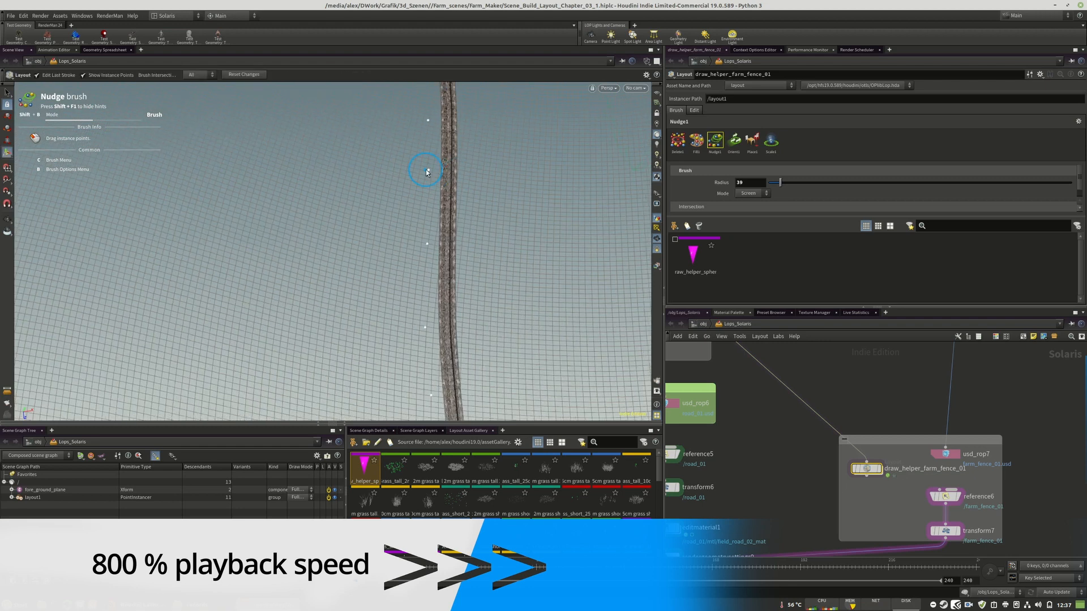
{"action": "left_click_drag", "start_coordinate": [435, 170], "coordinate": [425, 169]}
{"action": "left_click_drag", "start_coordinate": [425, 170], "coordinate": [454, 218], "text": "alt"}
{"action": "mouse_move", "coordinate": [444, 150]}
{"action": "left_mouse_down"}
{"action": "mouse_move", "coordinate": [428, 136]}
{"action": "mouse_move", "coordinate": [466, 204]}
{"action": "left_mouse_up"}
{"action": "middle_click_drag", "start_coordinate": [466, 204], "coordinate": [457, 286], "text": "alt"}
{"action": "left_click_drag", "start_coordinate": [454, 294], "coordinate": [442, 294]}
{"action": "left_click_drag", "start_coordinate": [446, 251], "coordinate": [434, 251]}
{"action": "mouse_move", "coordinate": [433, 208]}
{"action": "left_mouse_down"}
{"action": "mouse_move", "coordinate": [420, 206]}
{"action": "mouse_move", "coordinate": [419, 225]}
{"action": "left_mouse_up"}
{"action": "right_click_drag", "start_coordinate": [418, 226], "coordinate": [443, 345], "text": "alt"}
{"action": "mouse_move", "coordinate": [443, 344]}
{"action": "middle_mouse_down", "text": "alt"}
{"action": "mouse_move", "coordinate": [466, 187]}
{"action": "mouse_move", "coordinate": [441, 347]}
{"action": "middle_mouse_up", "text": "alt"}
Bypass transform7, re-export farm_fence_01.usd from usd_rop7 and reload it in reference6
{"action": "middle_click_drag", "start_coordinate": [945, 535], "coordinate": [934, 519]}
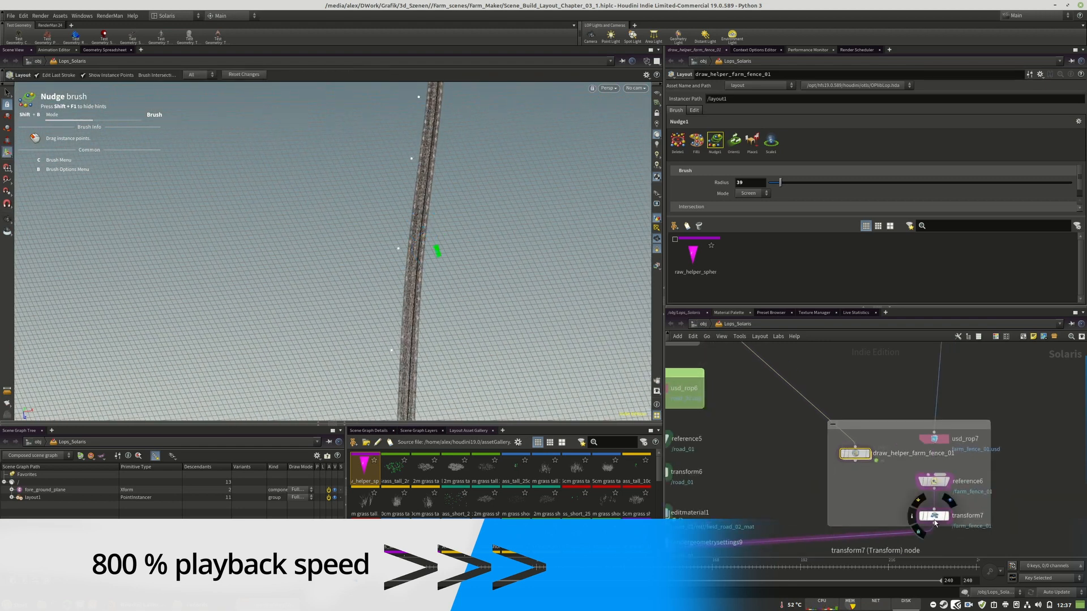
{"action": "left_click", "coordinate": [921, 516]}
{"action": "left_click", "coordinate": [934, 440]}
{"action": "left_click", "coordinate": [701, 99]}
{"action": "left_click", "coordinate": [934, 481]}
{"action": "left_click", "coordinate": [753, 257]}
Inspect the brush network inside draw_helper_farm_fence_01 and return to the Lops_Solaris level
{"action": "mouse_move", "coordinate": [436, 238]}
{"action": "left_mouse_down", "text": "alt"}
{"action": "mouse_move", "coordinate": [422, 170]}
{"action": "mouse_move", "coordinate": [425, 196]}
{"action": "left_mouse_up", "text": "alt"}
{"action": "scroll", "coordinate": [867, 388], "scroll_direction": "up", "scroll_amount": 2}
{"action": "double_click", "coordinate": [849, 480]}
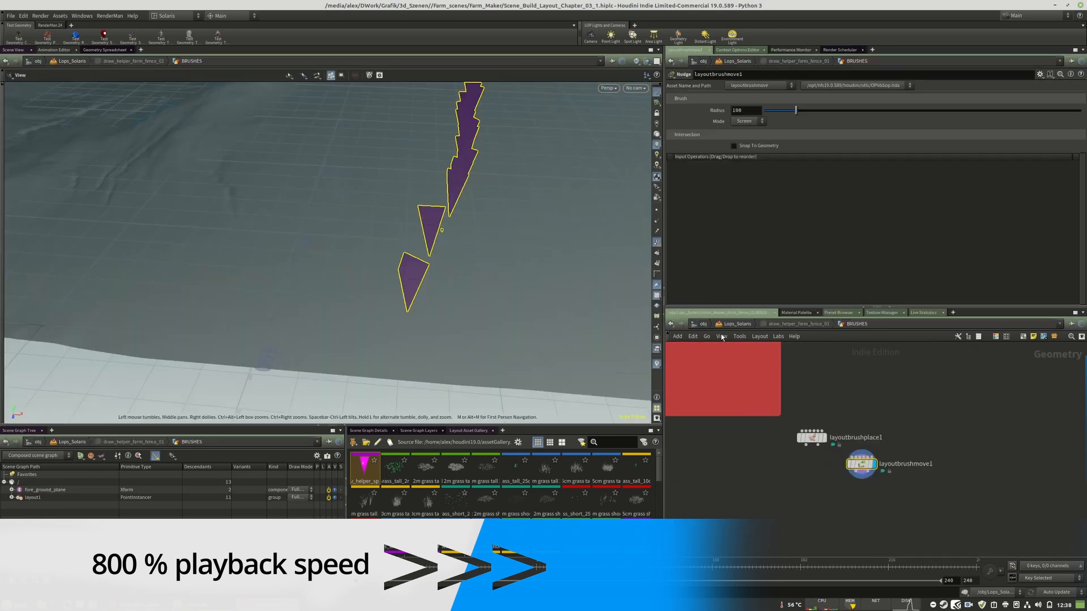
{"action": "left_click", "coordinate": [737, 325]}
Go into the create network of farm_fence_sop and set the update mode to On Mouse Up
{"action": "middle_click_drag", "start_coordinate": [849, 481], "coordinate": [910, 398]}
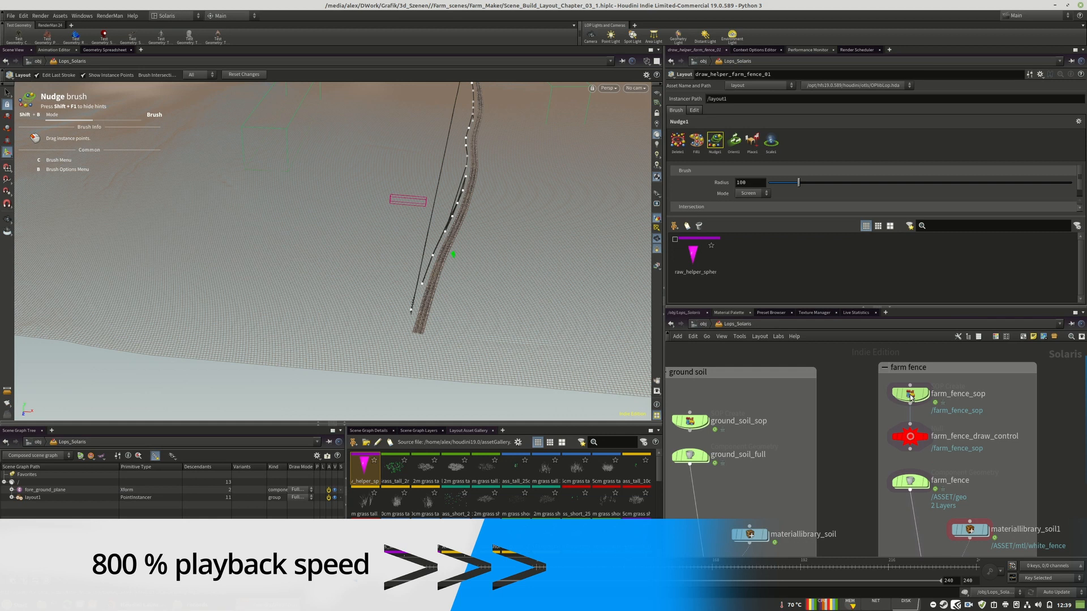
{"action": "double_click", "coordinate": [910, 398]}
{"action": "scroll", "coordinate": [886, 374], "scroll_direction": "up", "scroll_amount": 8}
{"action": "middle_click_drag", "start_coordinate": [885, 430], "coordinate": [891, 499]}
{"action": "left_click_drag", "start_coordinate": [800, 461], "coordinate": [800, 392]}
{"action": "left_click", "coordinate": [1056, 592]}
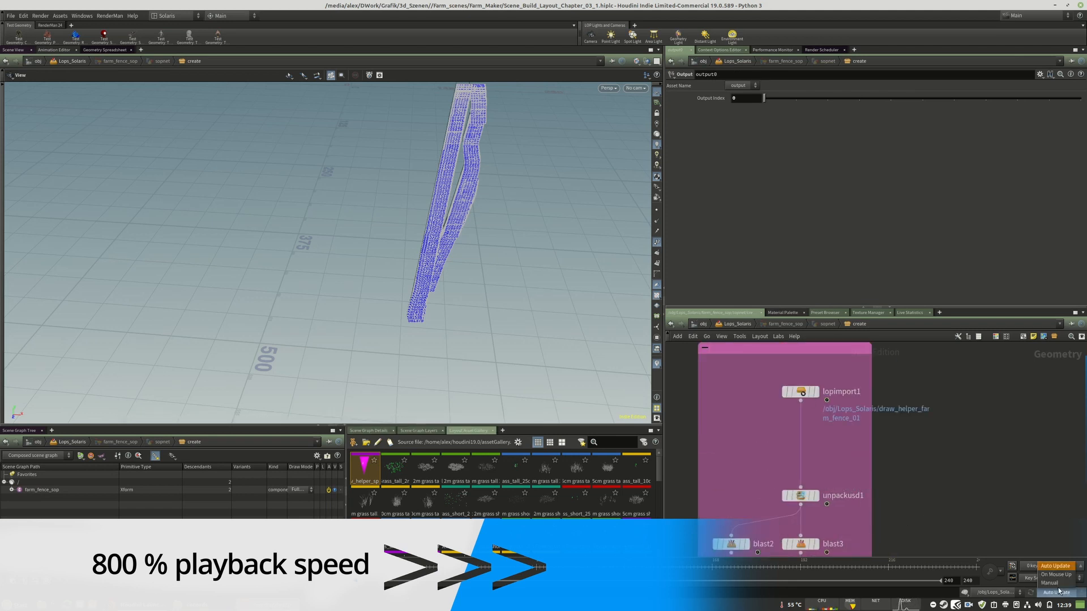
{"action": "left_click", "coordinate": [1057, 579]}
Display lopimport1 and switch to the Build desktop layout
{"action": "left_click", "coordinate": [816, 392]}
{"action": "left_click", "coordinate": [175, 16]}
{"action": "left_click", "coordinate": [169, 35]}
{"action": "middle_click_drag", "start_coordinate": [918, 488], "coordinate": [950, 454]}
{"action": "scroll", "coordinate": [956, 374], "scroll_direction": "up", "scroll_amount": 8}
{"action": "scroll", "coordinate": [150, 288], "scroll_direction": "down", "scroll_amount": 5}
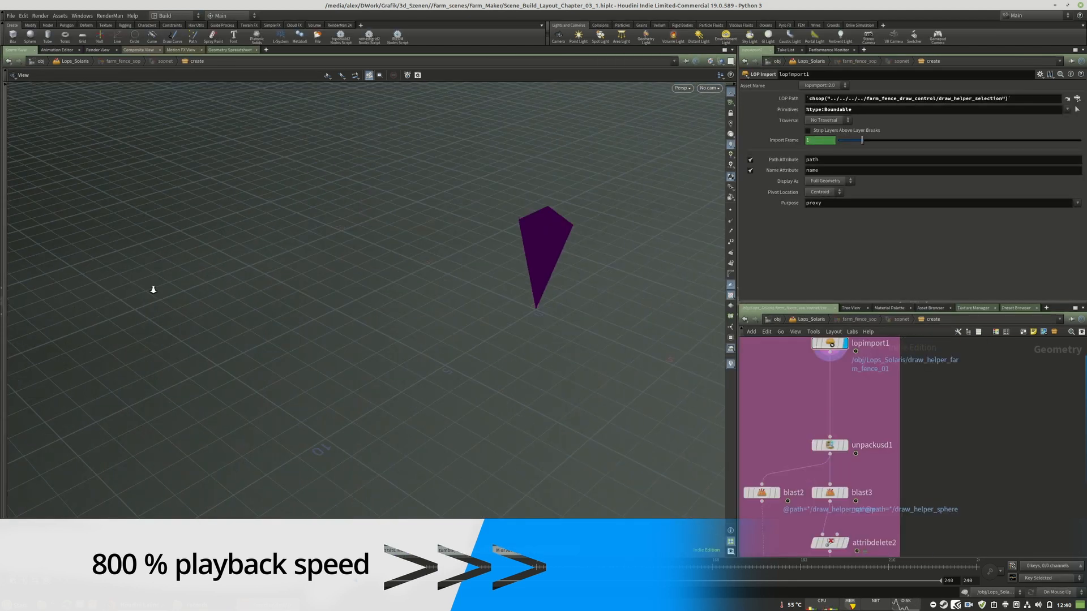
Display the output of foreach_end4 and turn on points and point numbers in the viewport
{"action": "left_click_drag", "start_coordinate": [151, 288], "coordinate": [226, 249]}
{"action": "left_click", "coordinate": [845, 446]}
{"action": "middle_click_drag", "start_coordinate": [871, 510], "coordinate": [883, 374]}
{"action": "left_click", "coordinate": [855, 480]}
{"action": "left_click_drag", "start_coordinate": [306, 362], "coordinate": [238, 385]}
{"action": "left_click", "coordinate": [855, 439]}
{"action": "left_click", "coordinate": [841, 439]}
{"action": "left_click", "coordinate": [731, 210]}
{"action": "left_click", "coordinate": [731, 242]}
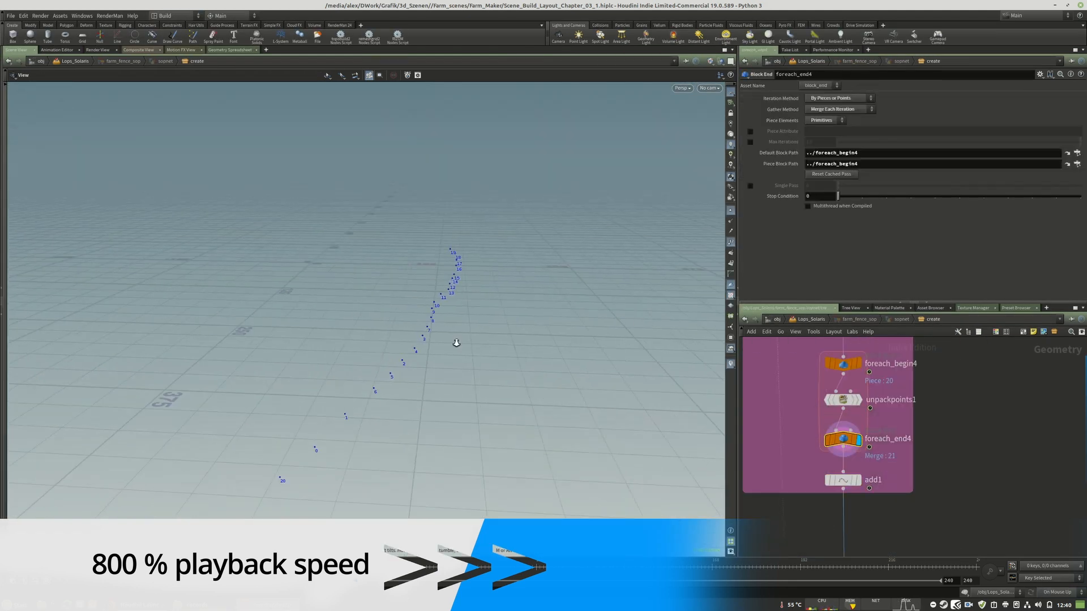
Add a Sort node and insert it between foreach_end4 and add1
{"action": "scroll", "coordinate": [883, 447], "scroll_direction": "up", "scroll_amount": 3}
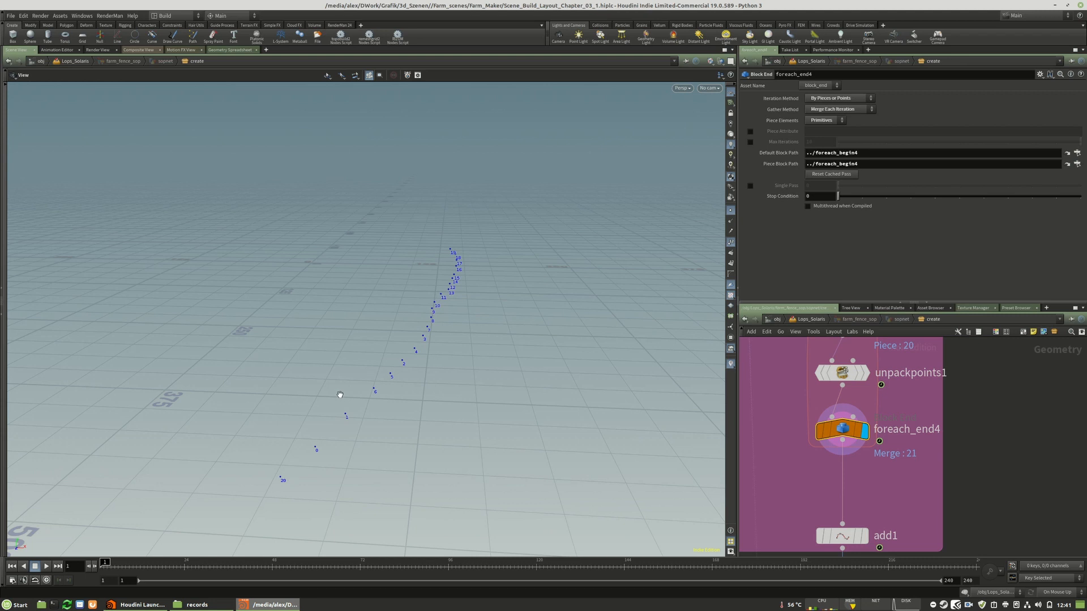
{"action": "middle_click_drag", "start_coordinate": [879, 487], "coordinate": [881, 449]}
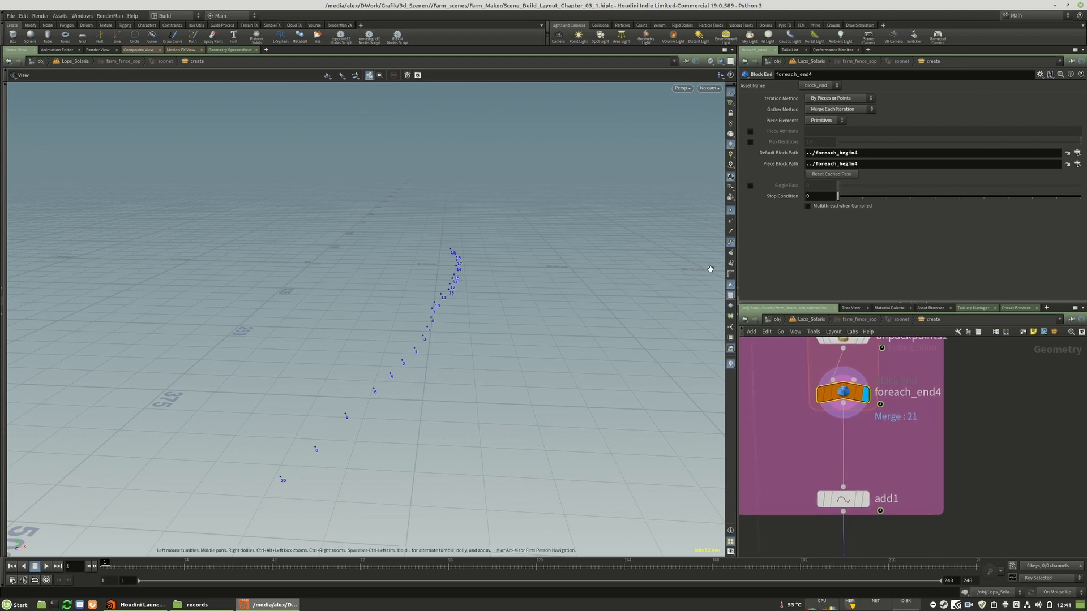
{"action": "left_click_drag", "start_coordinate": [456, 362], "coordinate": [403, 382]}
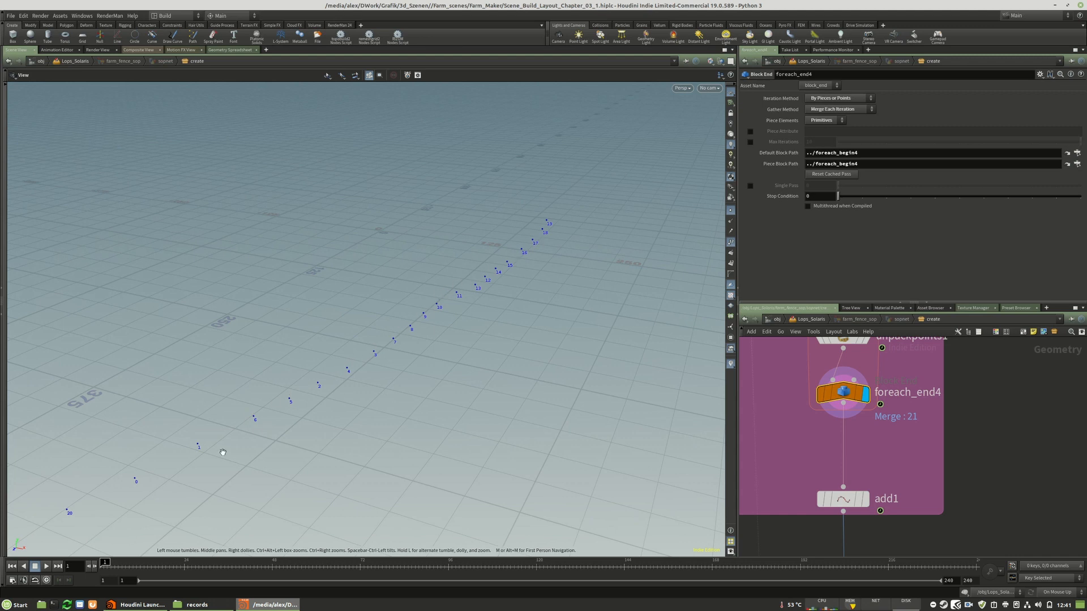
{"action": "middle_click_drag", "start_coordinate": [248, 474], "coordinate": [331, 426]}
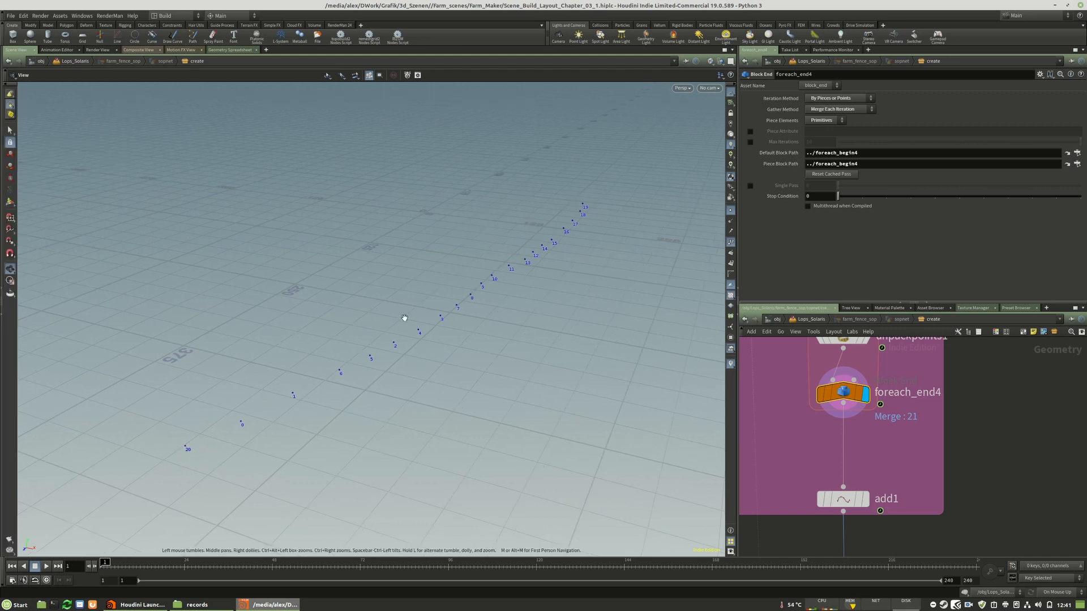
{"action": "key", "text": "Tab"}
{"action": "type", "text": "sort"}
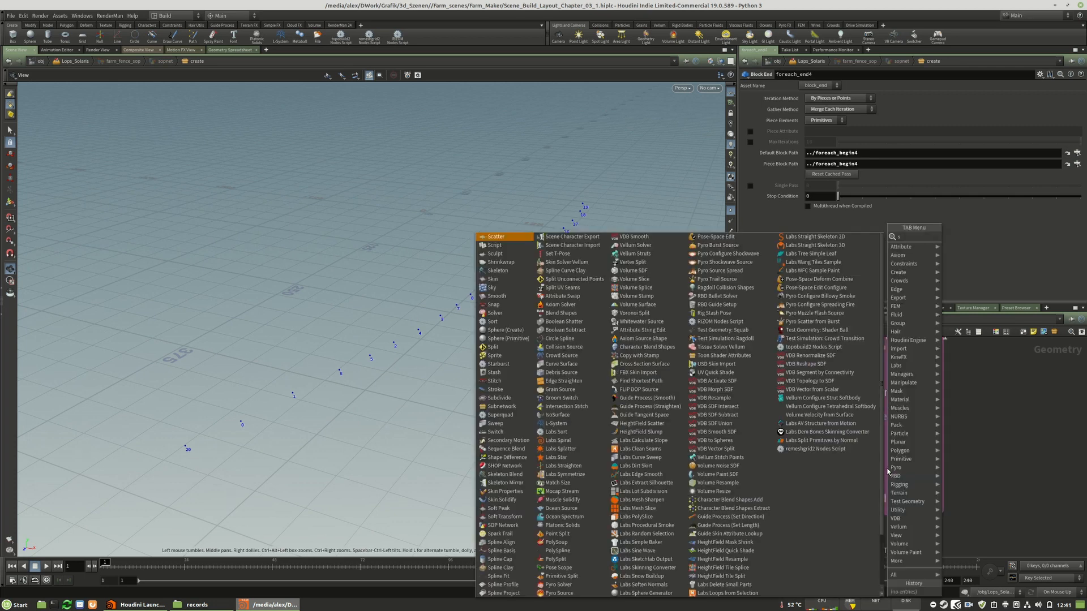
{"action": "left_click", "coordinate": [957, 237]}
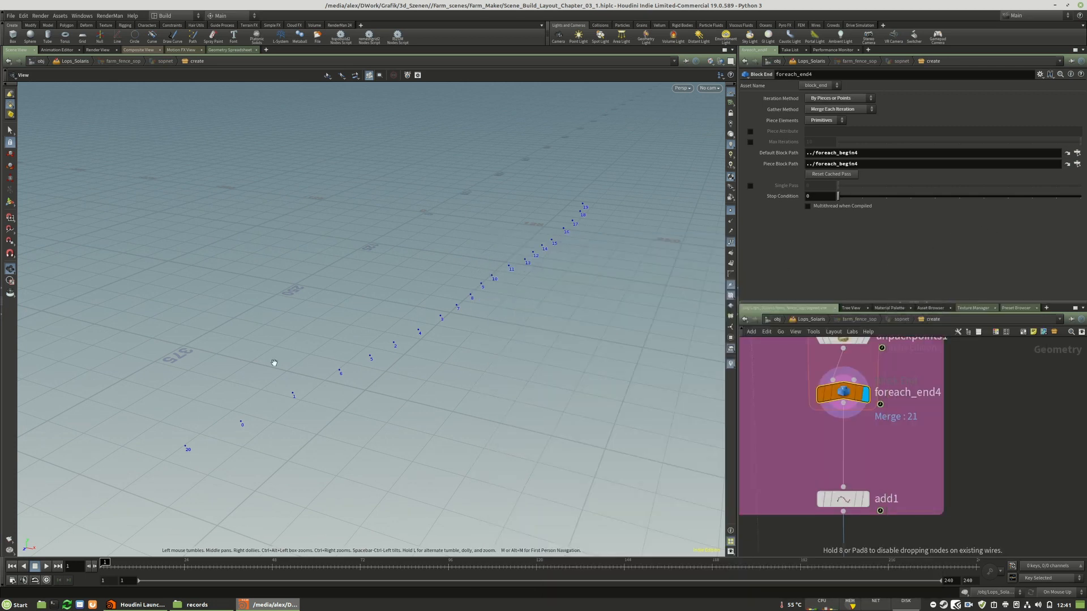
{"action": "left_click", "coordinate": [789, 463]}
{"action": "left_click_drag", "start_coordinate": [788, 466], "coordinate": [844, 450]}
{"action": "key", "text": "r"}
{"action": "left_click", "coordinate": [844, 449]}
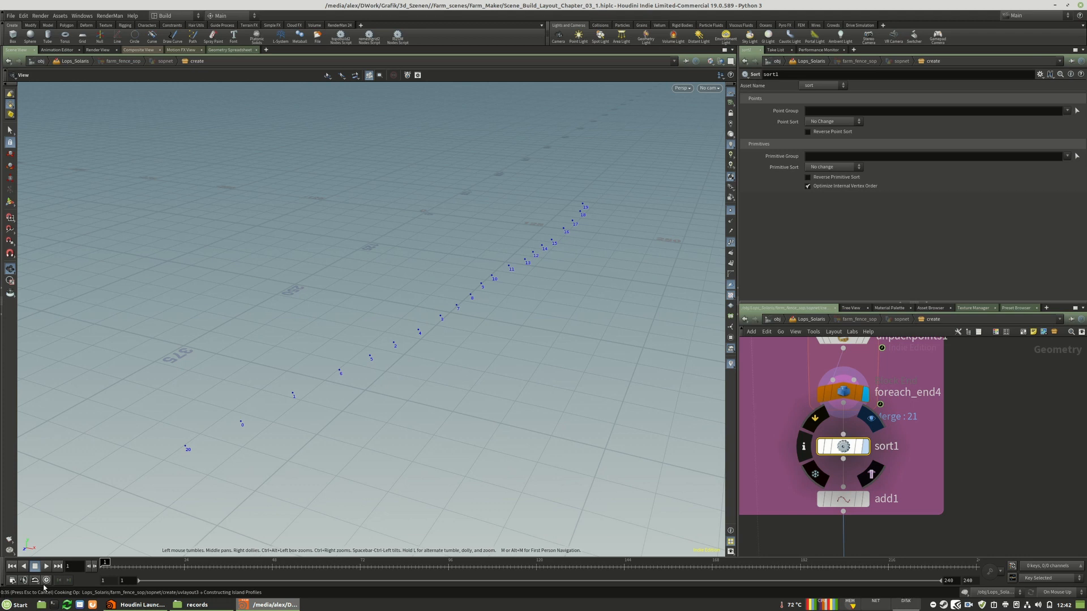
Bypass uvlayout3, attribdelete1, name1 and uvquickshade1 under Manual update mode, and restore On Mouse Up
{"action": "scroll", "coordinate": [881, 389], "scroll_direction": "down", "scroll_amount": 9}
{"action": "scroll", "coordinate": [889, 456], "scroll_direction": "down", "scroll_amount": 4}
{"action": "scroll", "coordinate": [866, 504], "scroll_direction": "up", "scroll_amount": 5}
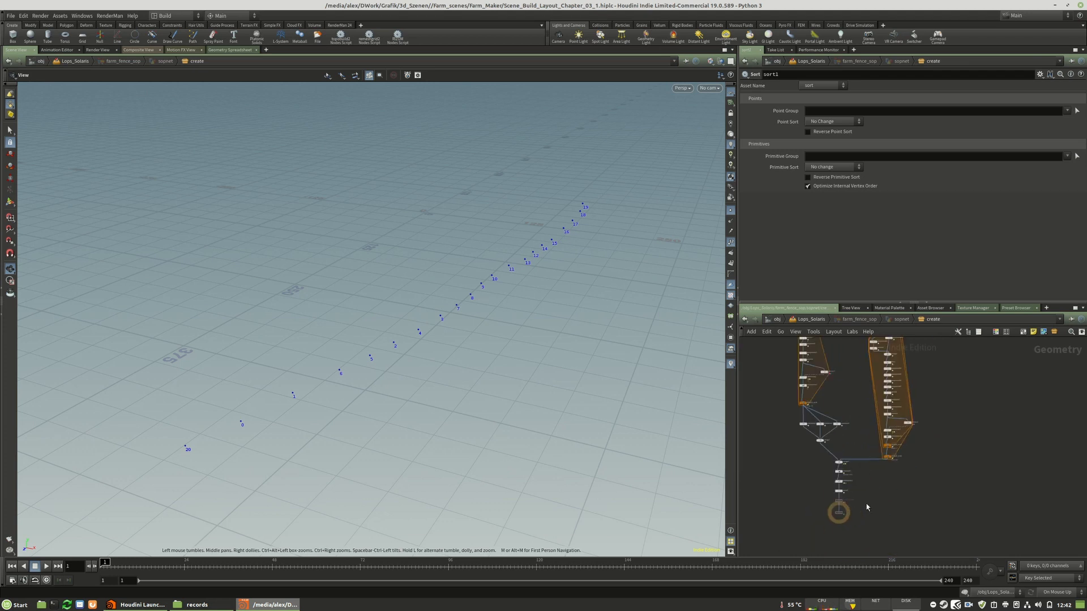
{"action": "scroll", "coordinate": [867, 507], "scroll_direction": "up", "scroll_amount": 5}
{"action": "middle_click_drag", "start_coordinate": [863, 434], "coordinate": [902, 452]}
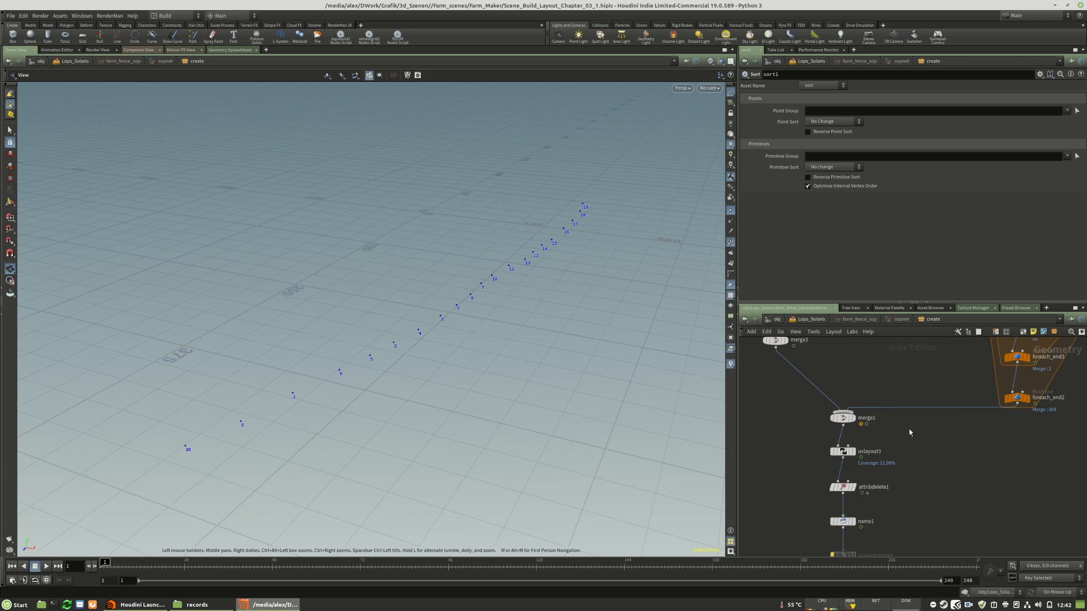
{"action": "middle_click_drag", "start_coordinate": [913, 499], "coordinate": [920, 466]}
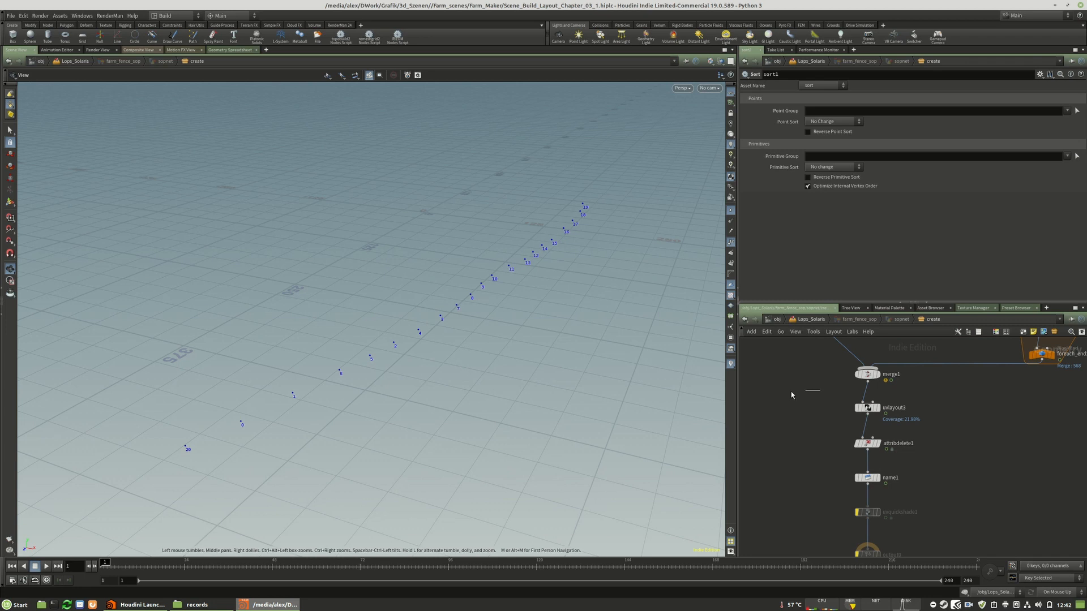
{"action": "left_click", "coordinate": [1052, 591]}
{"action": "left_click_drag", "start_coordinate": [824, 391], "coordinate": [897, 521]}
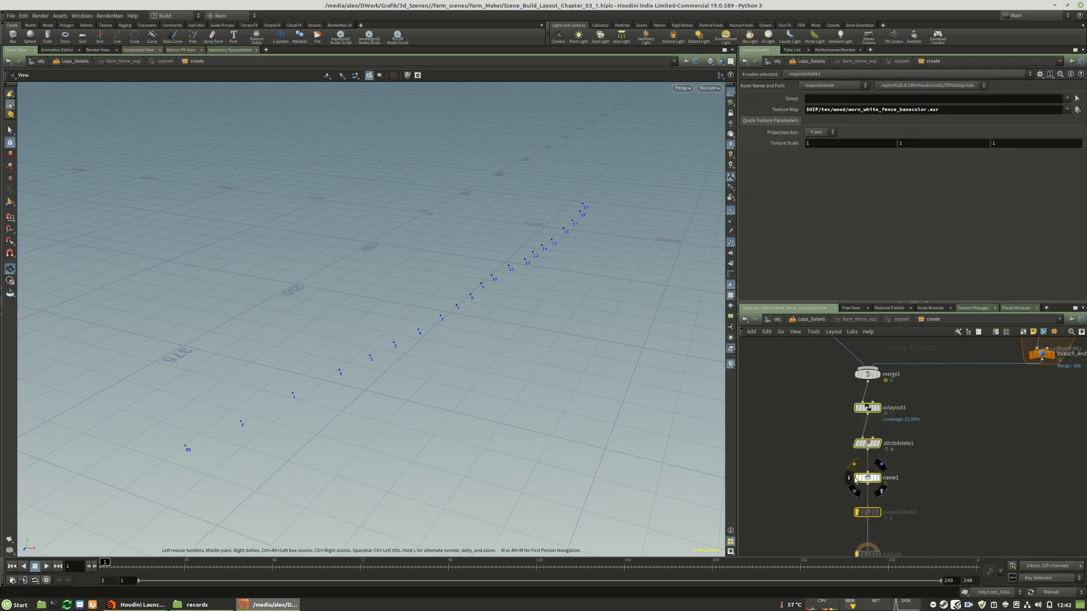
{"action": "left_click", "coordinate": [857, 478]}
{"action": "left_click", "coordinate": [1051, 591]}
{"action": "left_click", "coordinate": [1051, 580]}
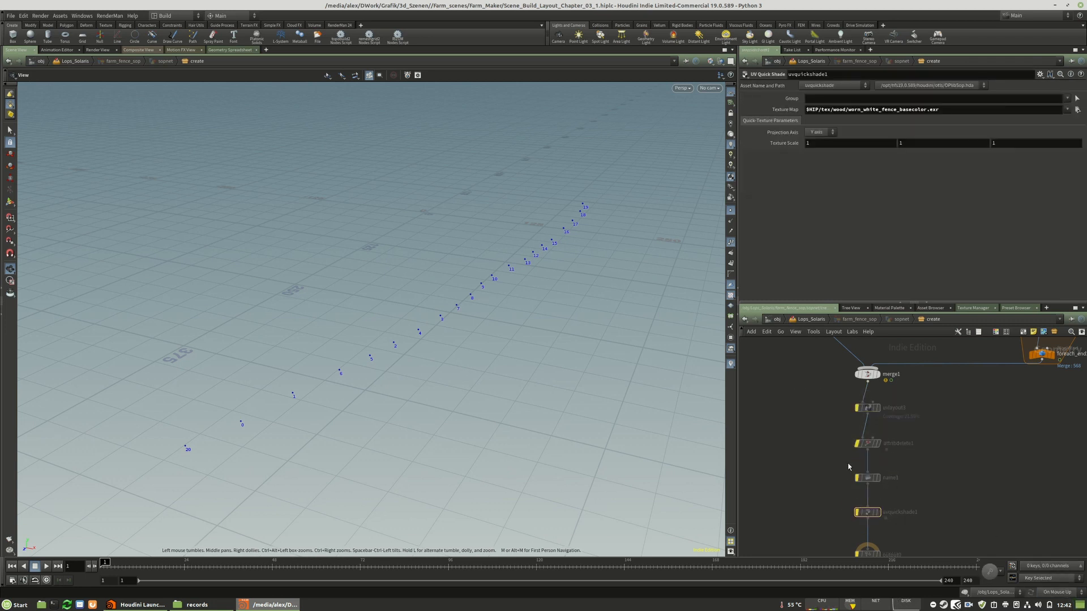
Set sort1's Point Sort to By Z with Reverse Point Sort enabled
{"action": "scroll", "coordinate": [872, 533], "scroll_direction": "down", "scroll_amount": 6}
{"action": "scroll", "coordinate": [850, 441], "scroll_direction": "up", "scroll_amount": 5}
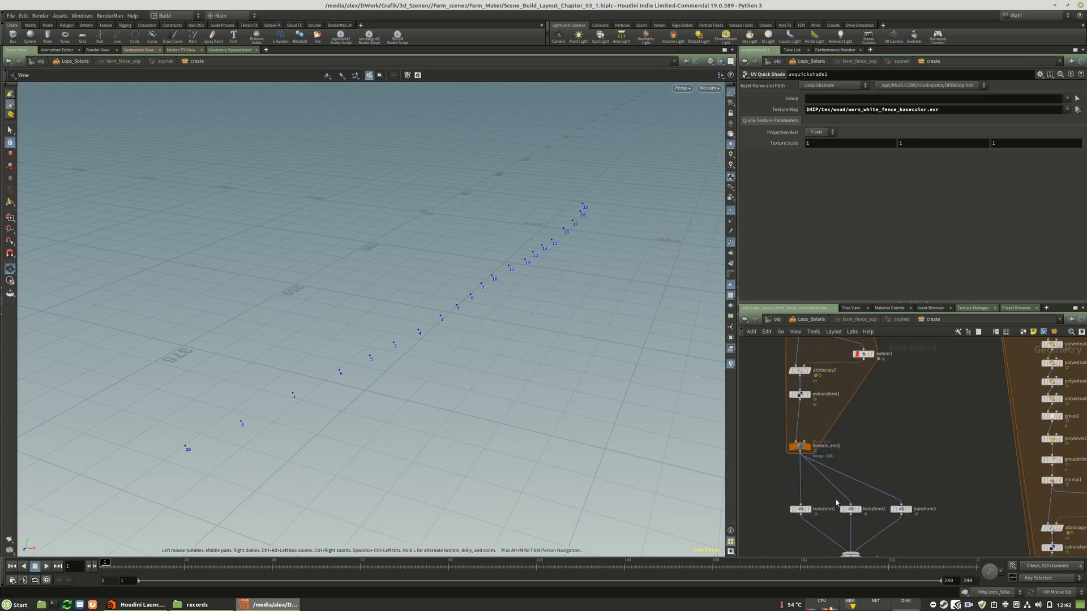
{"action": "scroll", "coordinate": [879, 530], "scroll_direction": "down", "scroll_amount": 4}
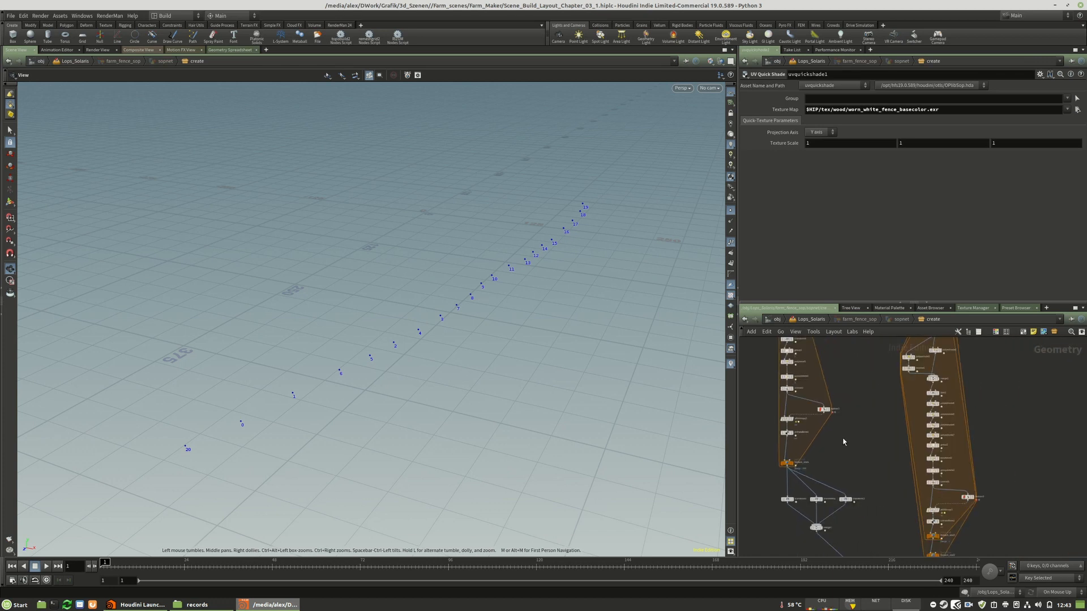
{"action": "scroll", "coordinate": [965, 521], "scroll_direction": "up", "scroll_amount": 6}
{"action": "scroll", "coordinate": [945, 529], "scroll_direction": "down", "scroll_amount": 6}
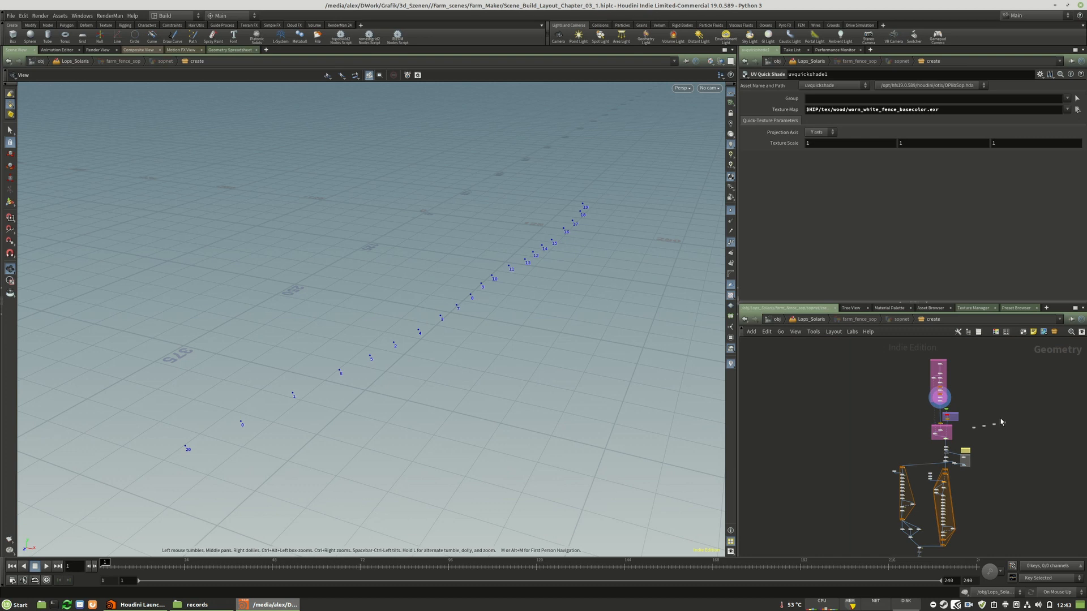
{"action": "scroll", "coordinate": [883, 447], "scroll_direction": "up", "scroll_amount": 6}
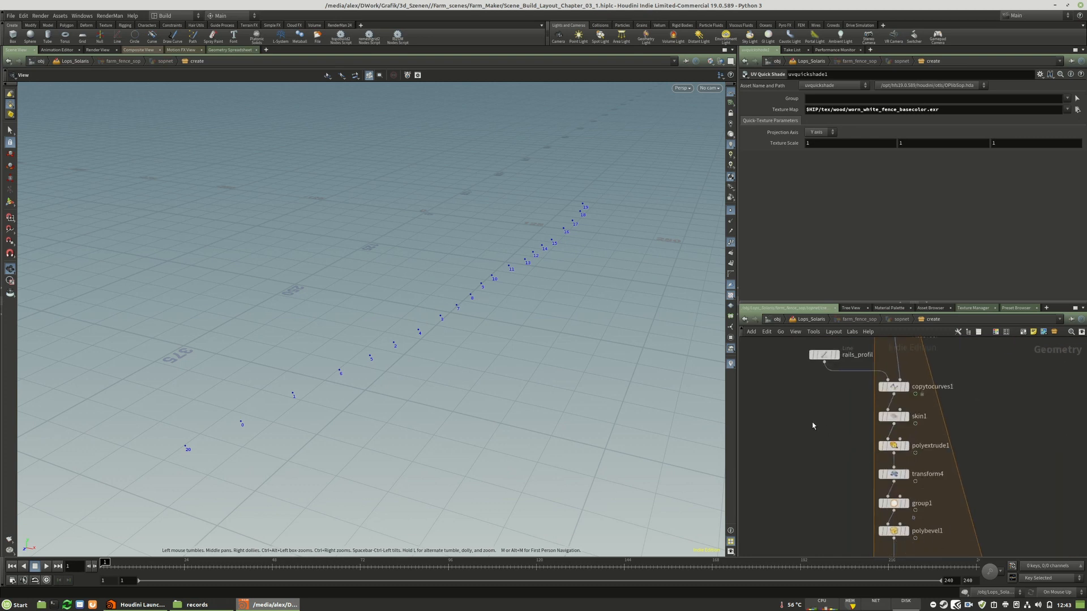
{"action": "scroll", "coordinate": [813, 425], "scroll_direction": "down", "scroll_amount": 5}
{"action": "scroll", "coordinate": [932, 469], "scroll_direction": "up", "scroll_amount": 8}
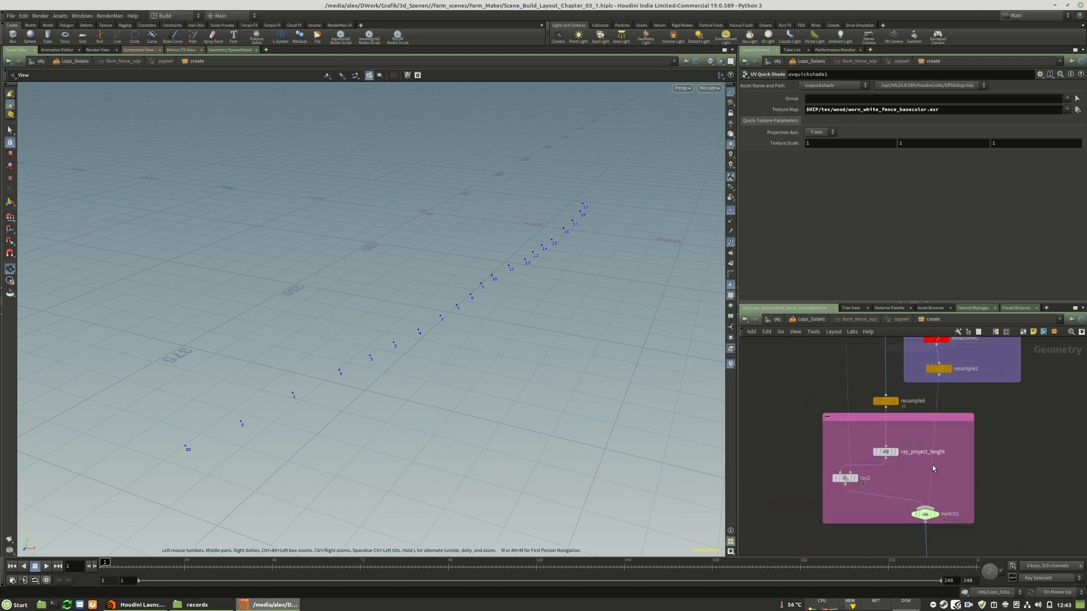
{"action": "middle_click_drag", "start_coordinate": [923, 468], "coordinate": [865, 576]}
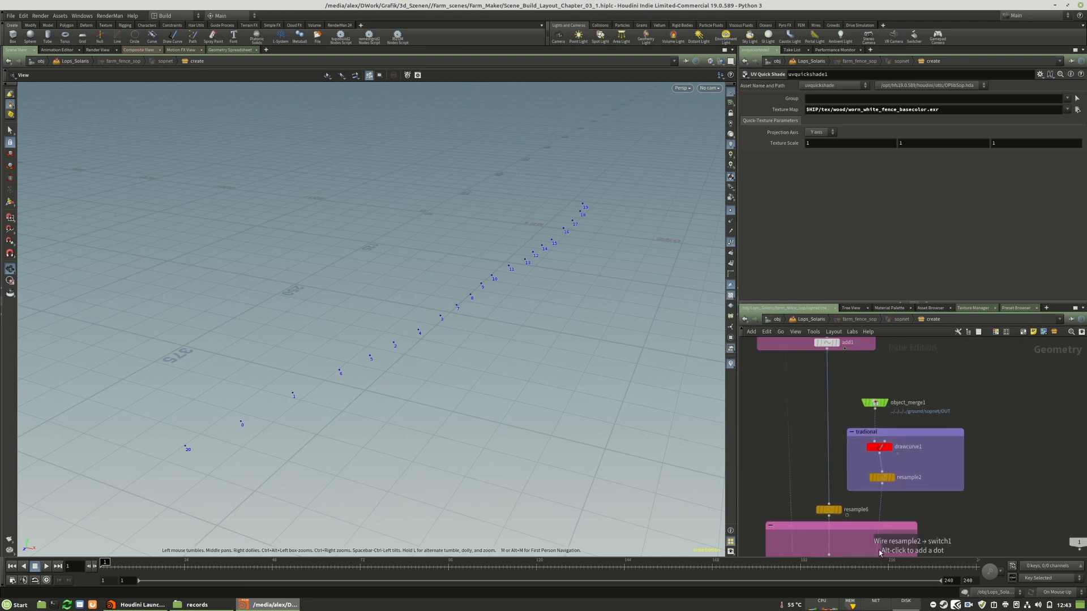
{"action": "scroll", "coordinate": [879, 547], "scroll_direction": "down", "scroll_amount": 5}
{"action": "scroll", "coordinate": [835, 455], "scroll_direction": "up", "scroll_amount": 6}
{"action": "left_click", "coordinate": [895, 451]}
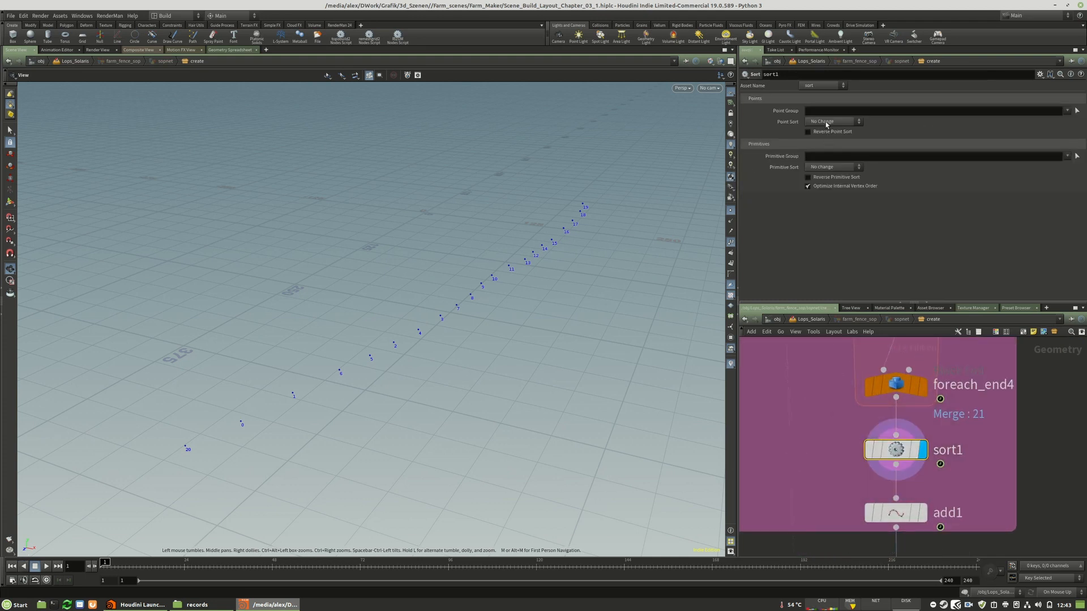
{"action": "left_click", "coordinate": [828, 123]}
{"action": "left_click", "coordinate": [815, 164]}
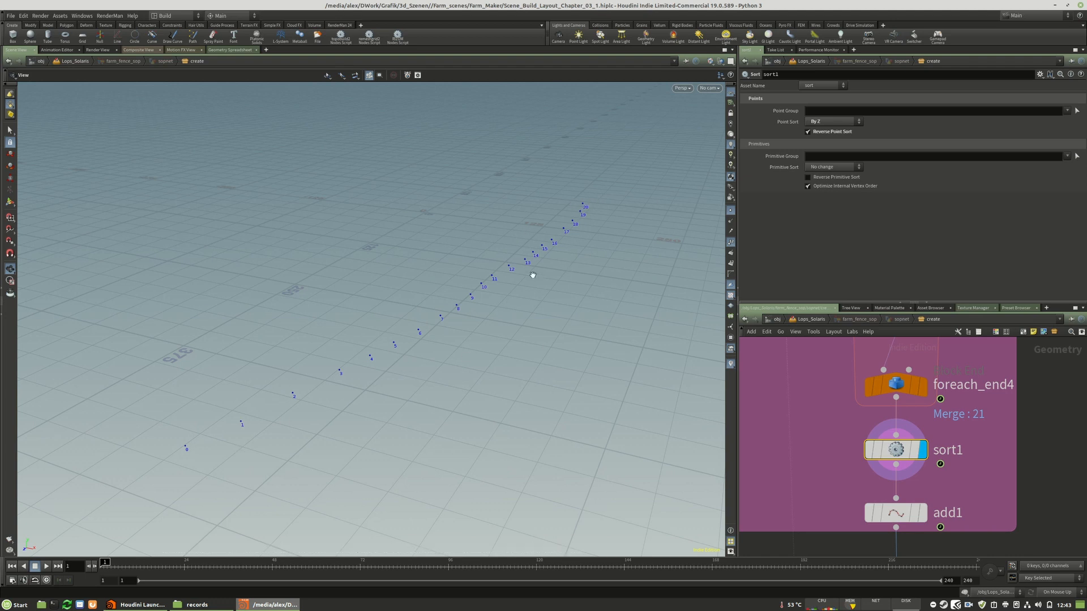
Display add1 to check the curve drawn through the sorted points
{"action": "middle_click_drag", "start_coordinate": [960, 491], "coordinate": [956, 441]}
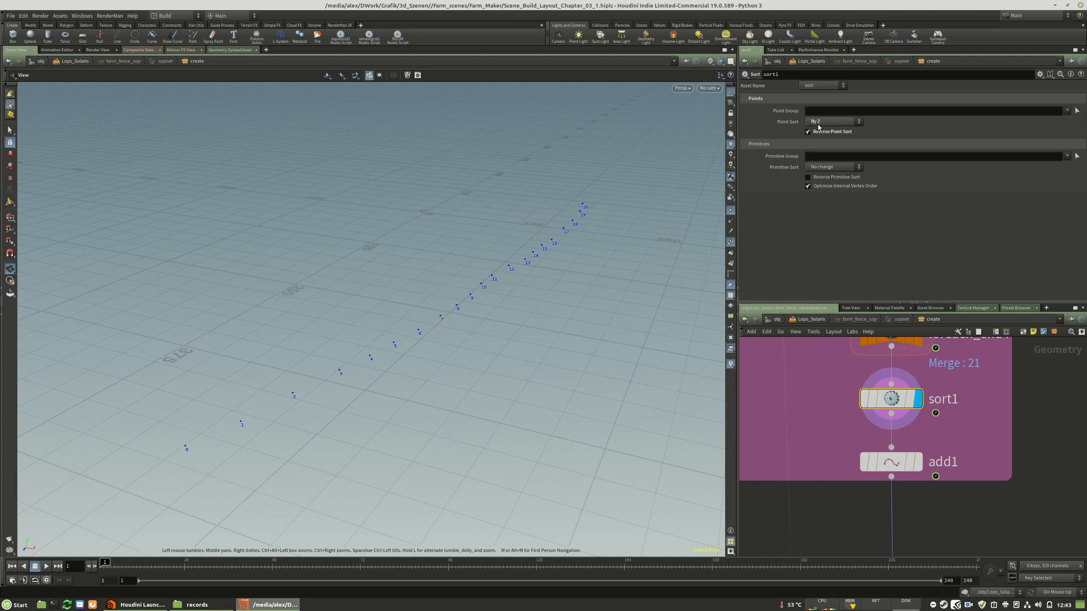
{"action": "scroll", "coordinate": [928, 404], "scroll_direction": "down", "scroll_amount": 5}
{"action": "left_click", "coordinate": [925, 427]}
Display output0, hide the point numbers and inspect the front end of the rebuilt fence
{"action": "scroll", "coordinate": [854, 408], "scroll_direction": "down", "scroll_amount": 10}
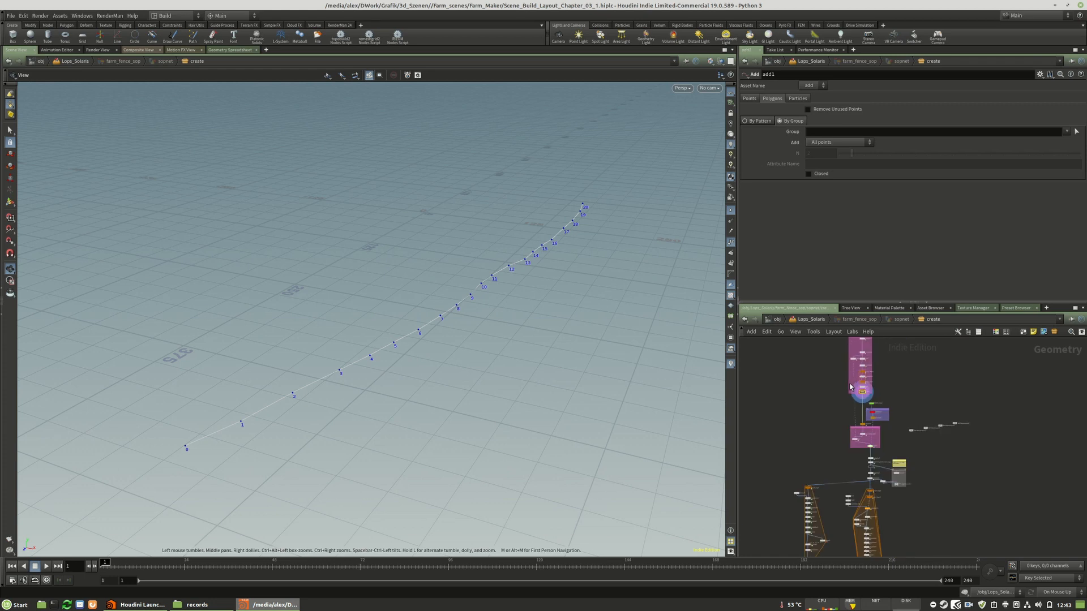
{"action": "scroll", "coordinate": [849, 526], "scroll_direction": "up", "scroll_amount": 8}
{"action": "scroll", "coordinate": [883, 538], "scroll_direction": "up", "scroll_amount": 3}
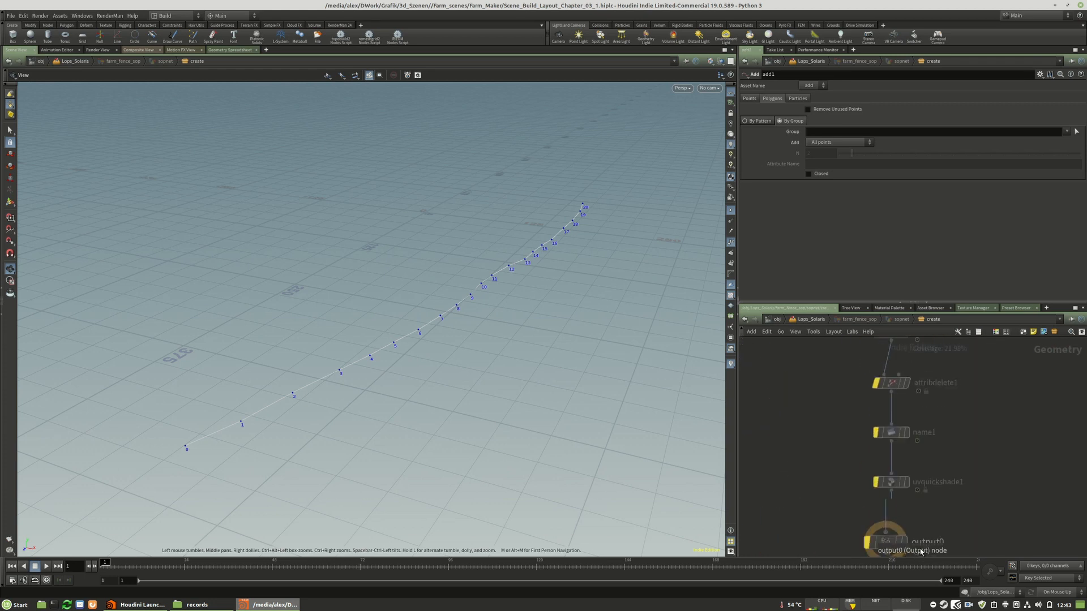
{"action": "left_click", "coordinate": [903, 542]}
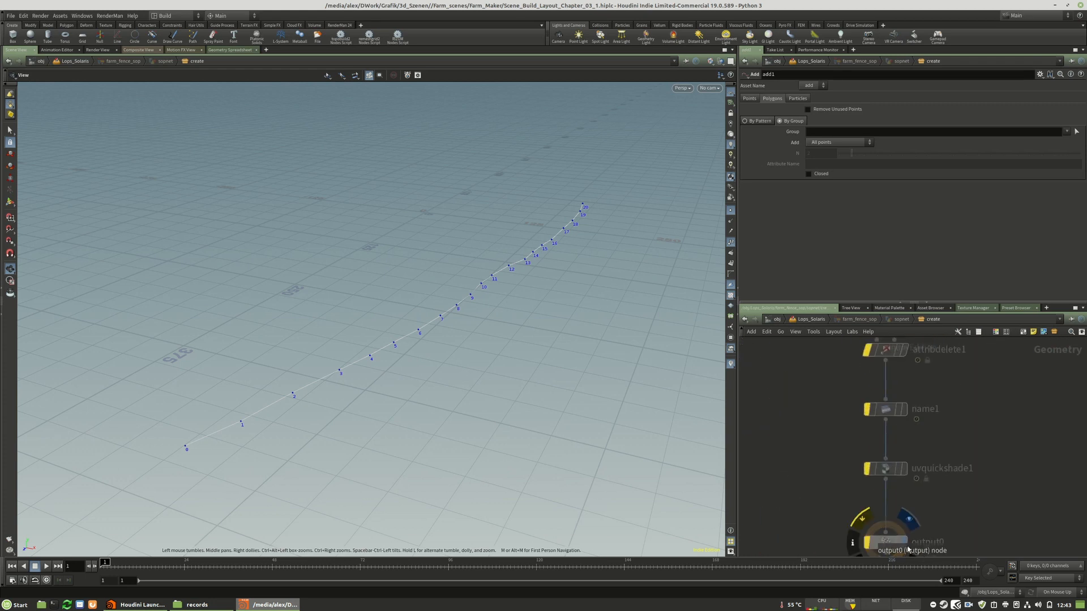
{"action": "left_click", "coordinate": [730, 242]}
{"action": "right_click_drag", "start_coordinate": [184, 429], "coordinate": [334, 439]}
{"action": "middle_click_drag", "start_coordinate": [334, 438], "coordinate": [342, 381]}
{"action": "right_click_drag", "start_coordinate": [342, 381], "coordinate": [476, 381]}
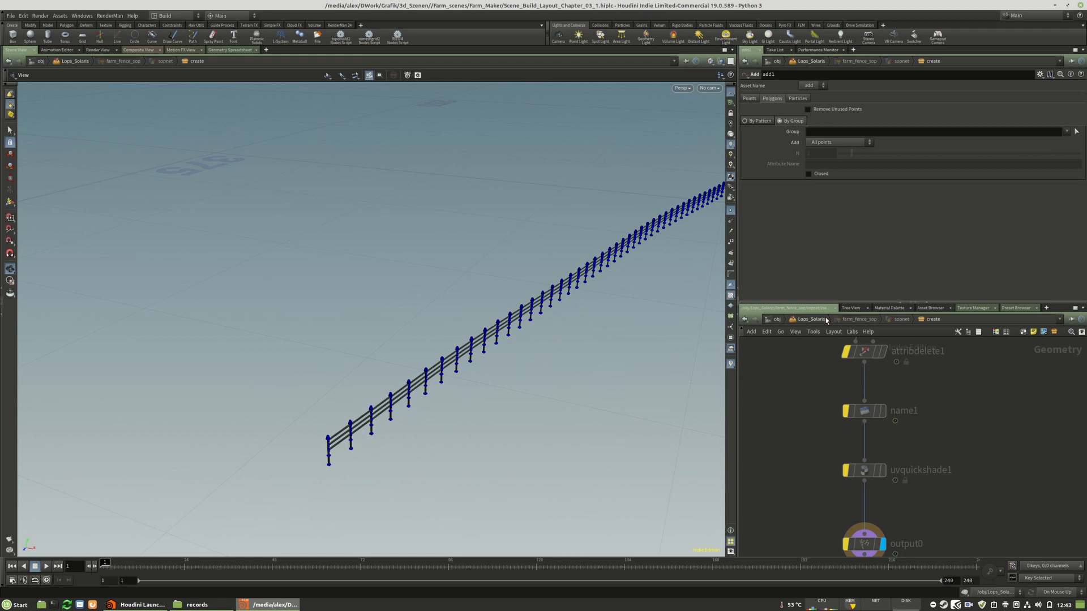
Return to the Lops_Solaris network and save the rebuilt fence to farm_fence_01.usd with usd_rop7
{"action": "left_click", "coordinate": [811, 319]}
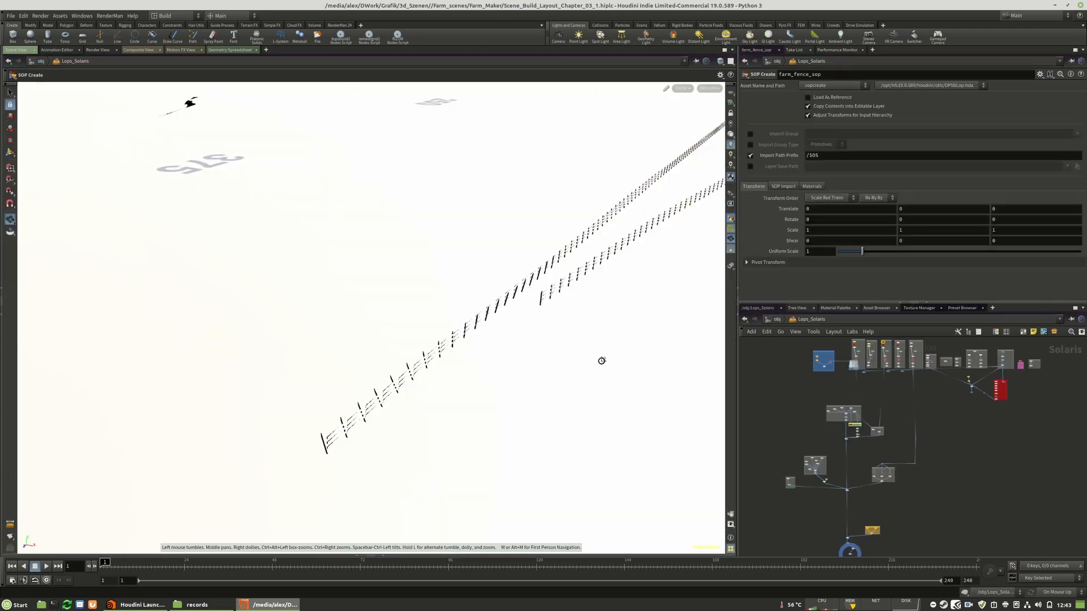
{"action": "scroll", "coordinate": [873, 492], "scroll_direction": "up", "scroll_amount": 6}
{"action": "scroll", "coordinate": [883, 481], "scroll_direction": "down", "scroll_amount": 5}
{"action": "scroll", "coordinate": [886, 442], "scroll_direction": "up", "scroll_amount": 7}
{"action": "scroll", "coordinate": [888, 441], "scroll_direction": "up", "scroll_amount": 3}
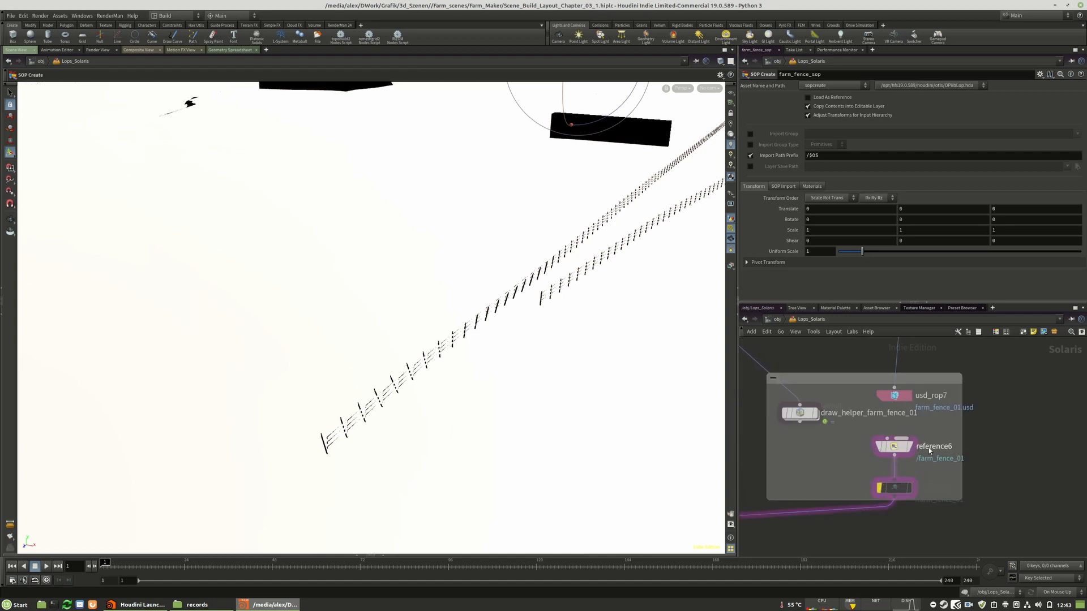
{"action": "left_click", "coordinate": [894, 395]}
{"action": "left_click", "coordinate": [777, 99]}
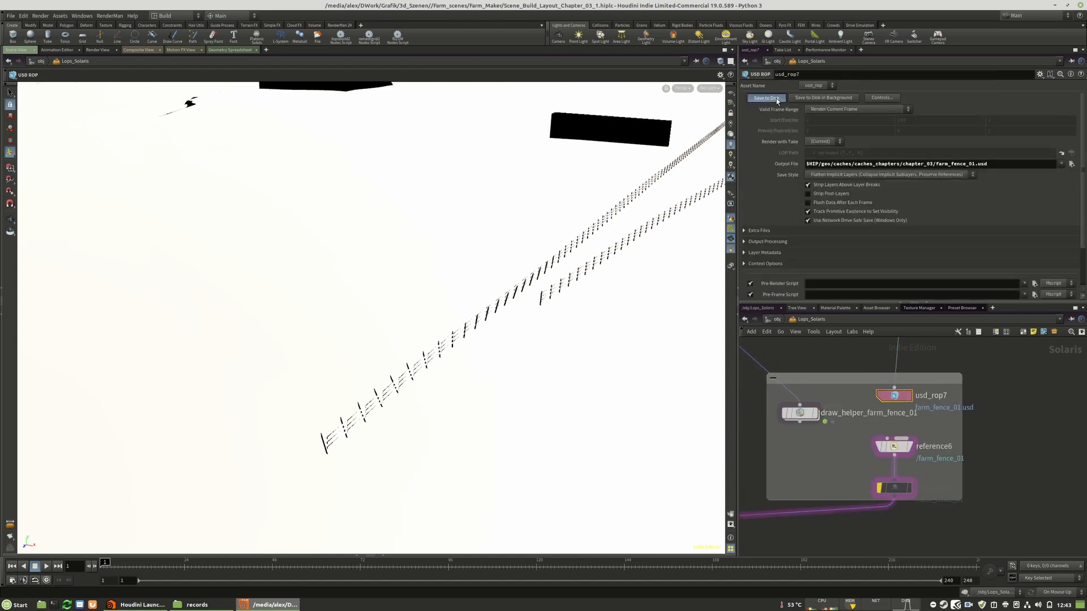
Reload the referenced farm_fence_01.usd file in reference6
{"action": "left_click", "coordinate": [893, 446]}
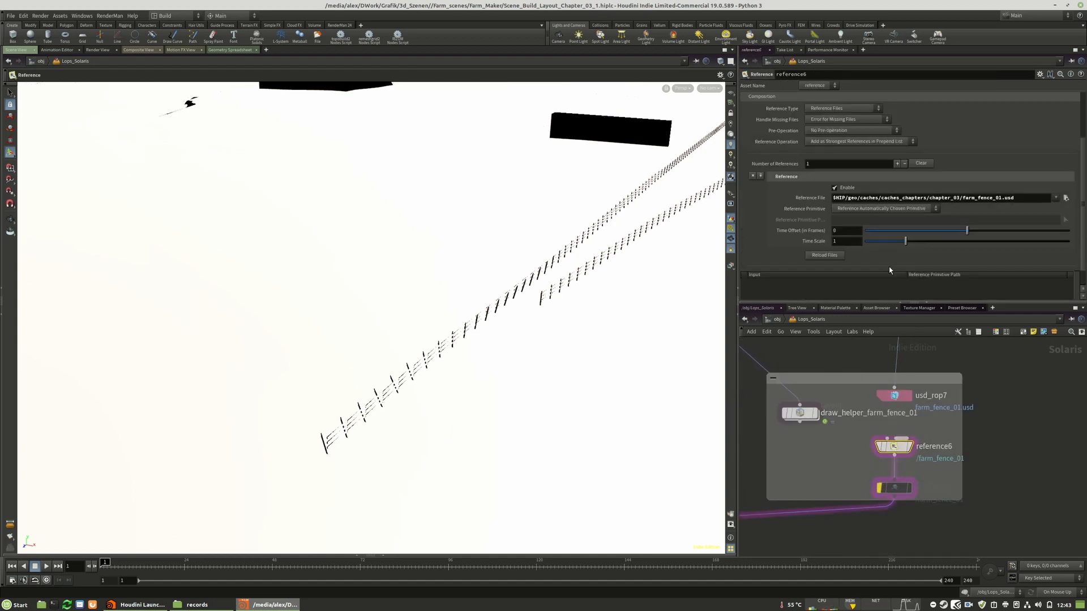
{"action": "left_click", "coordinate": [827, 256]}
{"action": "key", "text": "h"}
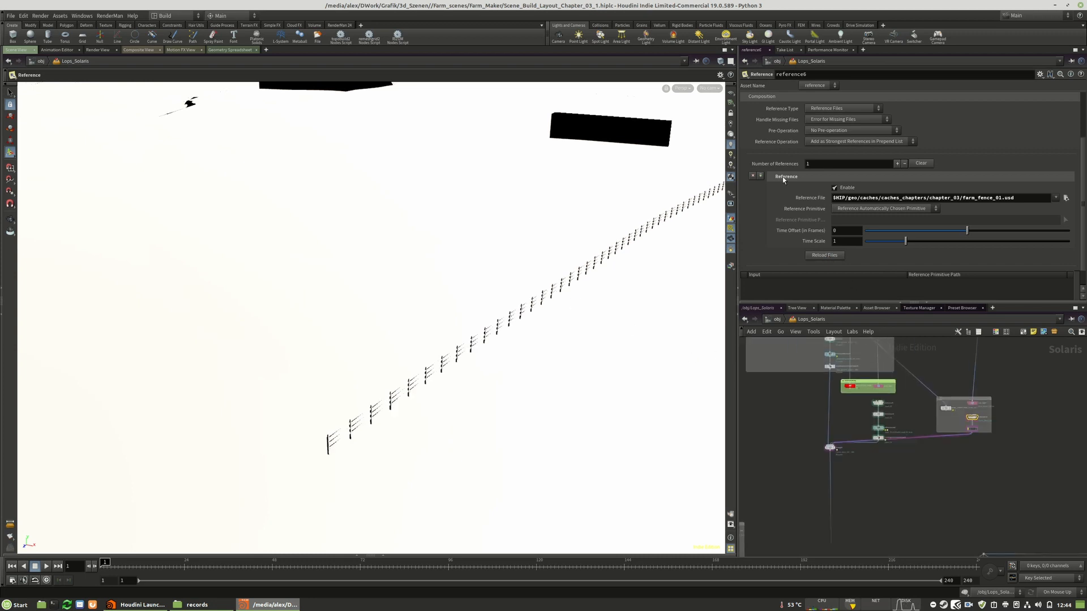
Switch the viewport to headlight lighting and look through /cameras/camera2_layout
{"action": "left_click", "coordinate": [730, 135]}
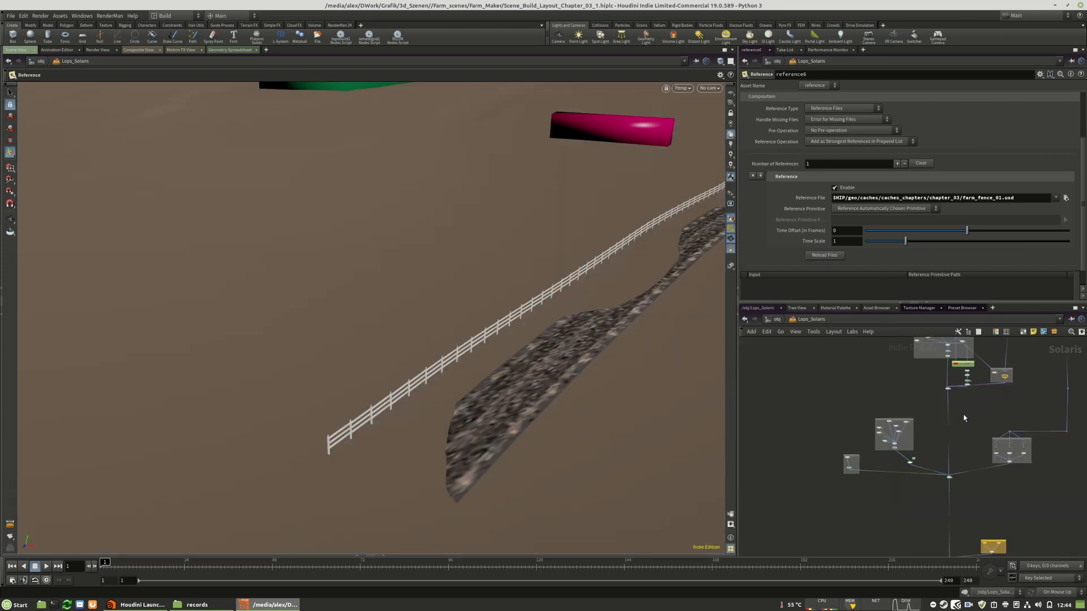
{"action": "scroll", "coordinate": [957, 478], "scroll_direction": "up", "scroll_amount": 5}
{"action": "scroll", "coordinate": [948, 501], "scroll_direction": "down", "scroll_amount": 4}
{"action": "scroll", "coordinate": [942, 378], "scroll_direction": "up", "scroll_amount": 5}
{"action": "scroll", "coordinate": [921, 396], "scroll_direction": "up", "scroll_amount": 3}
{"action": "scroll", "coordinate": [882, 357], "scroll_direction": "down", "scroll_amount": 9}
{"action": "scroll", "coordinate": [880, 435], "scroll_direction": "up", "scroll_amount": 4}
{"action": "scroll", "coordinate": [880, 414], "scroll_direction": "up", "scroll_amount": 3}
{"action": "left_click", "coordinate": [709, 88]}
{"action": "left_click", "coordinate": [712, 103]}
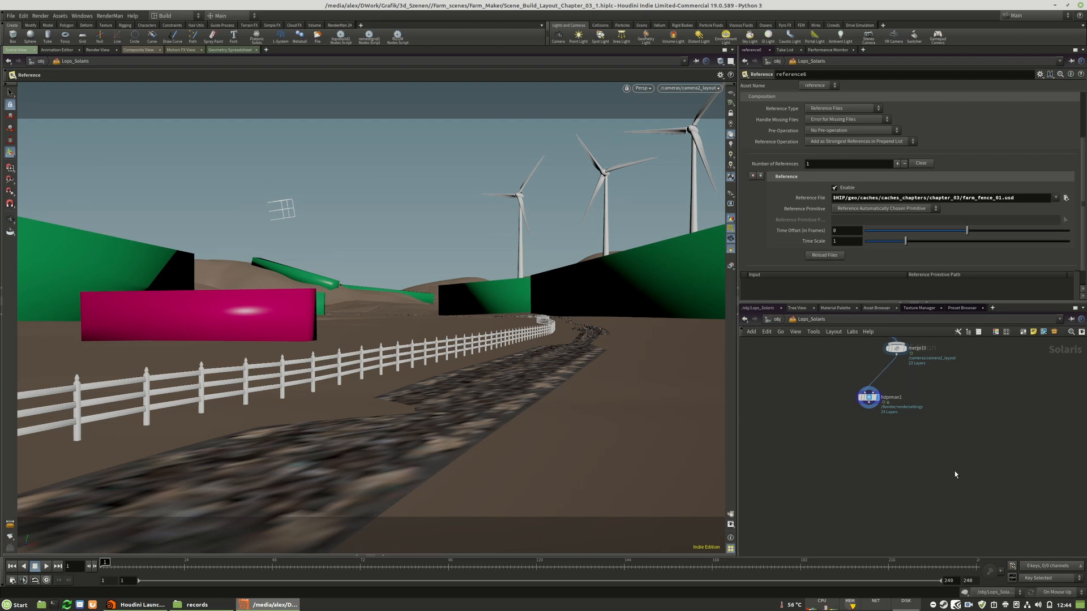
{"action": "key", "text": "h"}
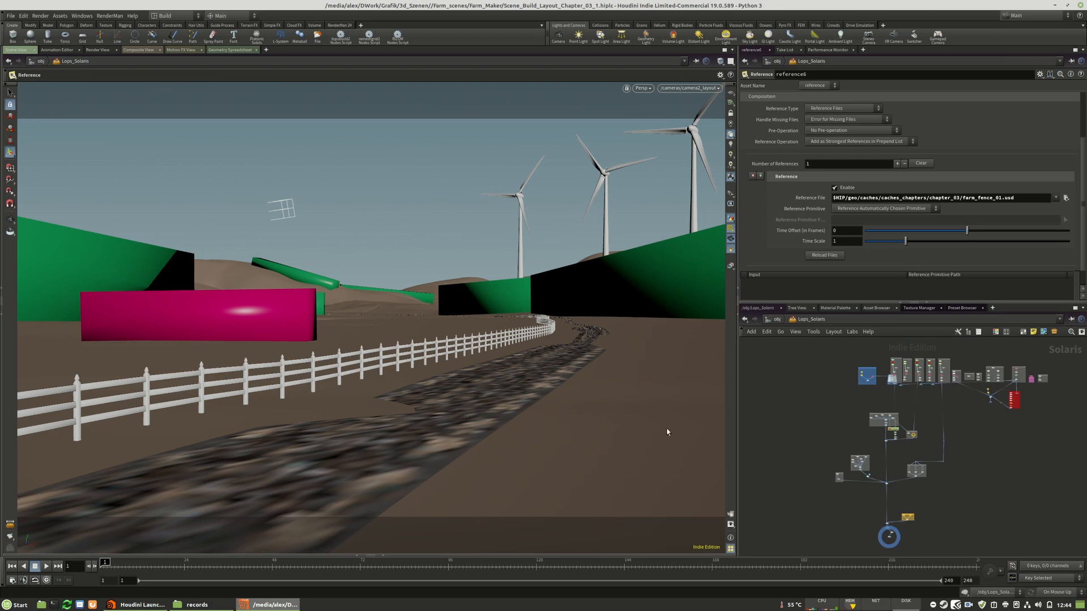
Under Manual update mode, open farm_fence_sop and re-enable the bypassed uvlayout3, attribdelete1, name1 and uvquickshade1 nodes
{"action": "scroll", "coordinate": [887, 510], "scroll_direction": "down", "scroll_amount": 4}
{"action": "scroll", "coordinate": [880, 458], "scroll_direction": "up", "scroll_amount": 5}
{"action": "scroll", "coordinate": [935, 474], "scroll_direction": "up", "scroll_amount": 5}
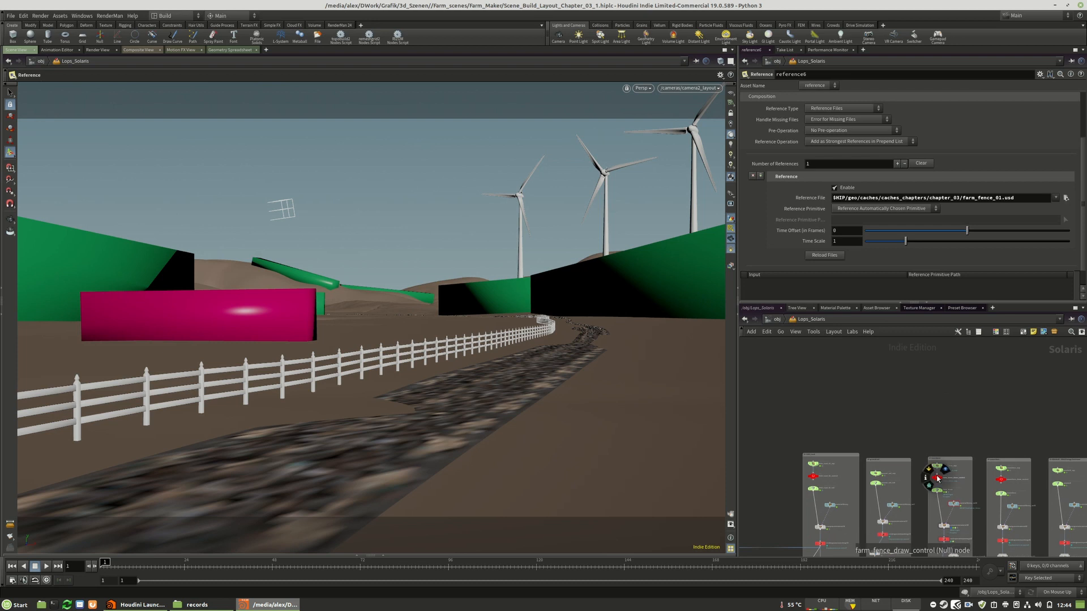
{"action": "scroll", "coordinate": [860, 421], "scroll_direction": "down", "scroll_amount": 3}
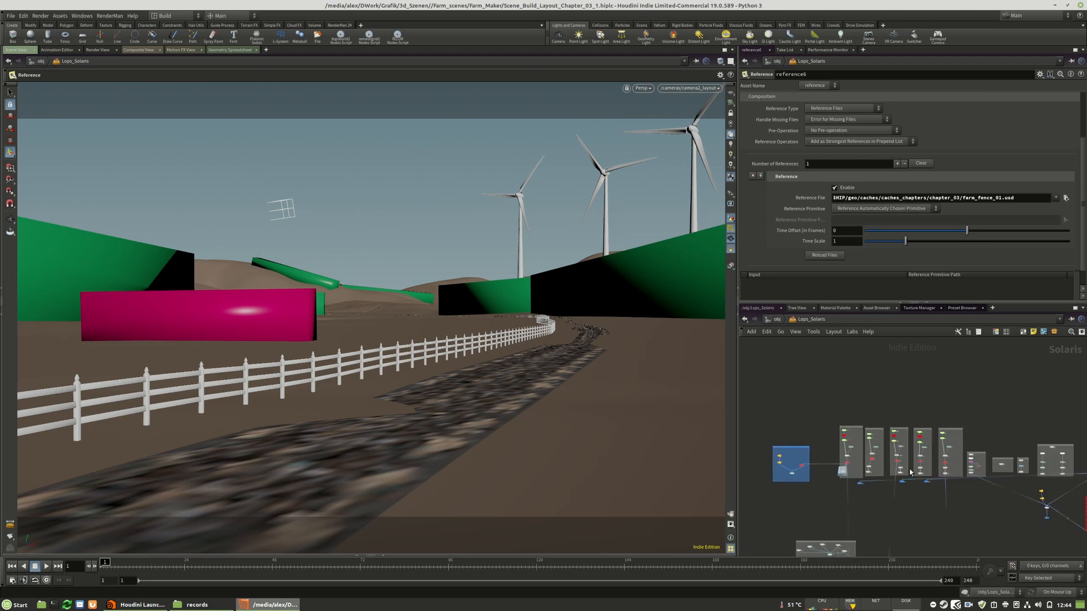
{"action": "scroll", "coordinate": [910, 471], "scroll_direction": "up", "scroll_amount": 10}
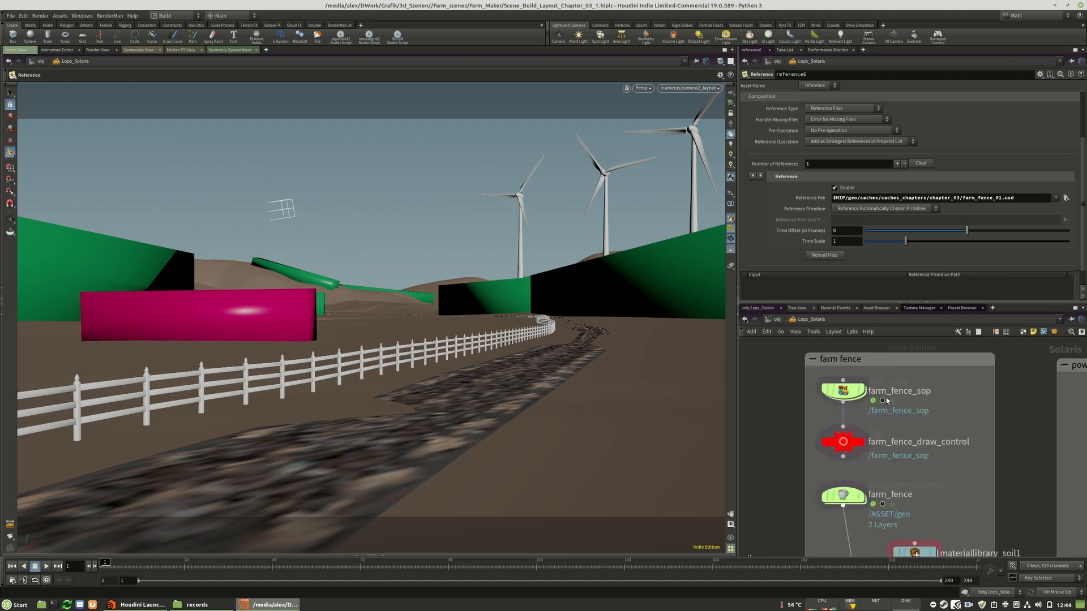
{"action": "scroll", "coordinate": [844, 360], "scroll_direction": "down", "scroll_amount": 8}
{"action": "scroll", "coordinate": [845, 359], "scroll_direction": "up", "scroll_amount": 7}
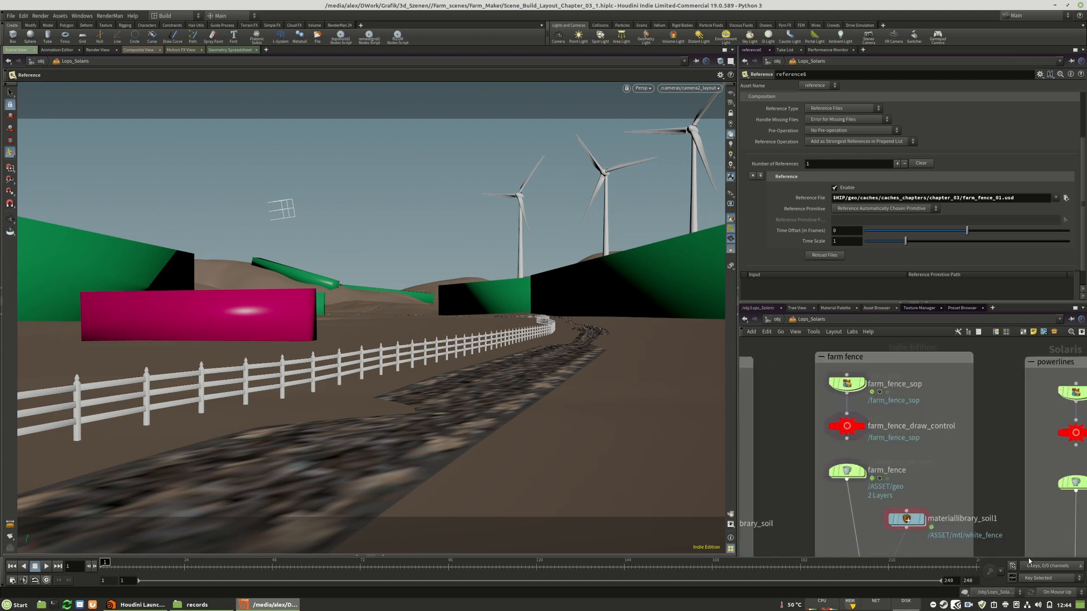
{"action": "left_click", "coordinate": [1064, 592]}
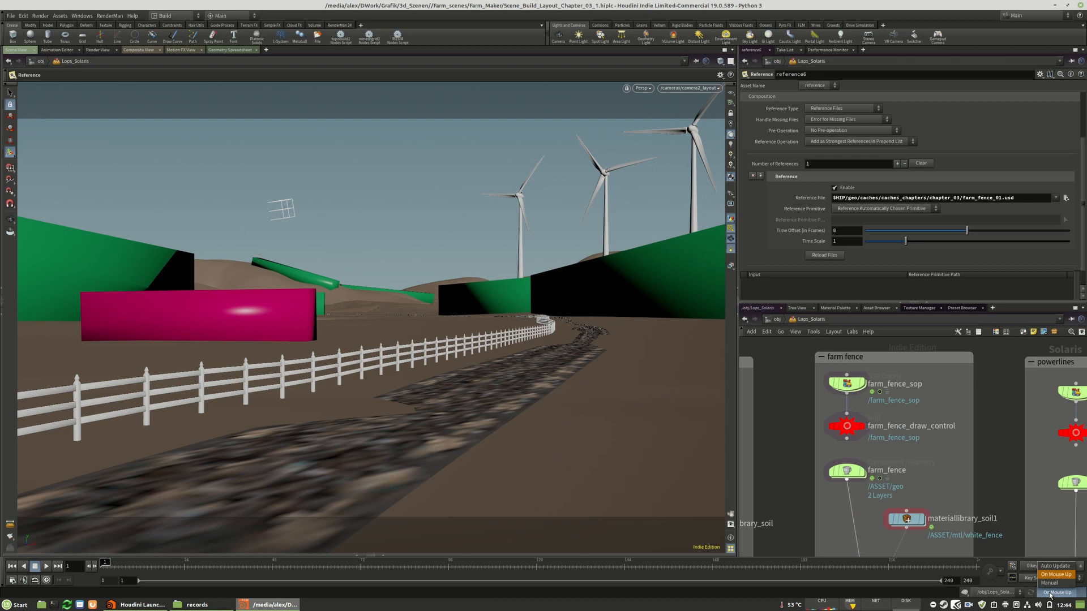
{"action": "left_click", "coordinate": [1056, 590]}
{"action": "double_click", "coordinate": [847, 384]}
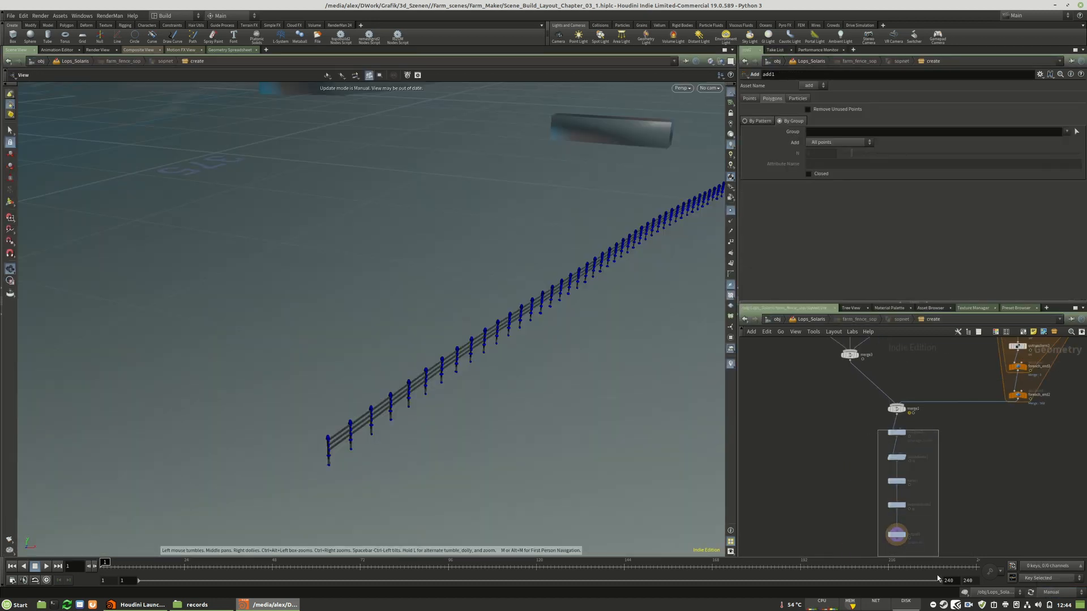
{"action": "left_click", "coordinate": [896, 432]}
{"action": "scroll", "coordinate": [890, 514], "scroll_direction": "up", "scroll_amount": 4}
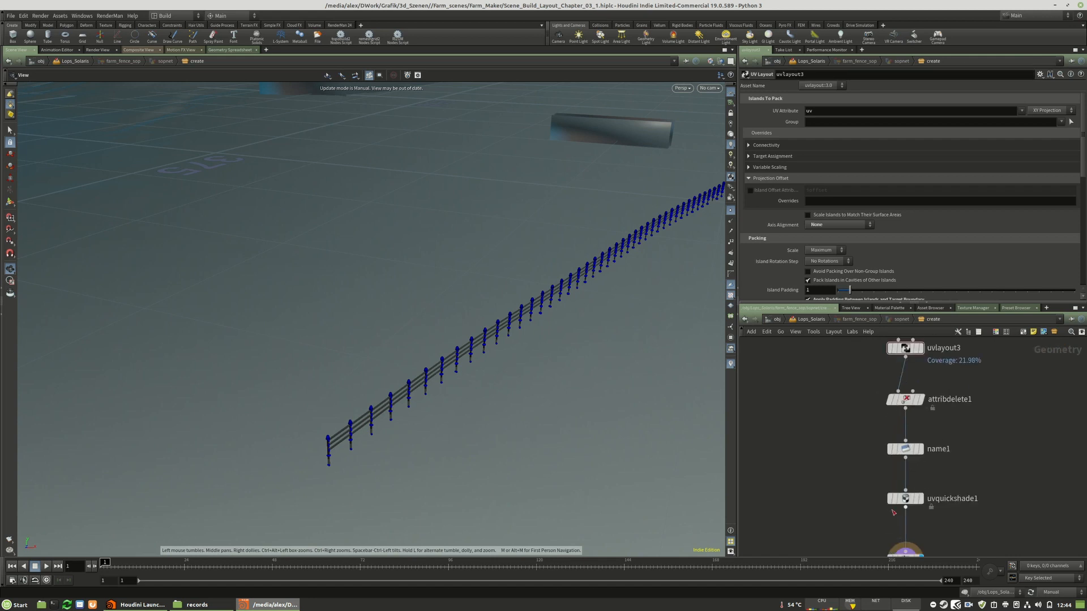
Bypass uvquickshade1, move it aside and wire name1 directly into output0
{"action": "left_click", "coordinate": [889, 499]}
{"action": "left_click_drag", "start_coordinate": [889, 504], "coordinate": [827, 502]}
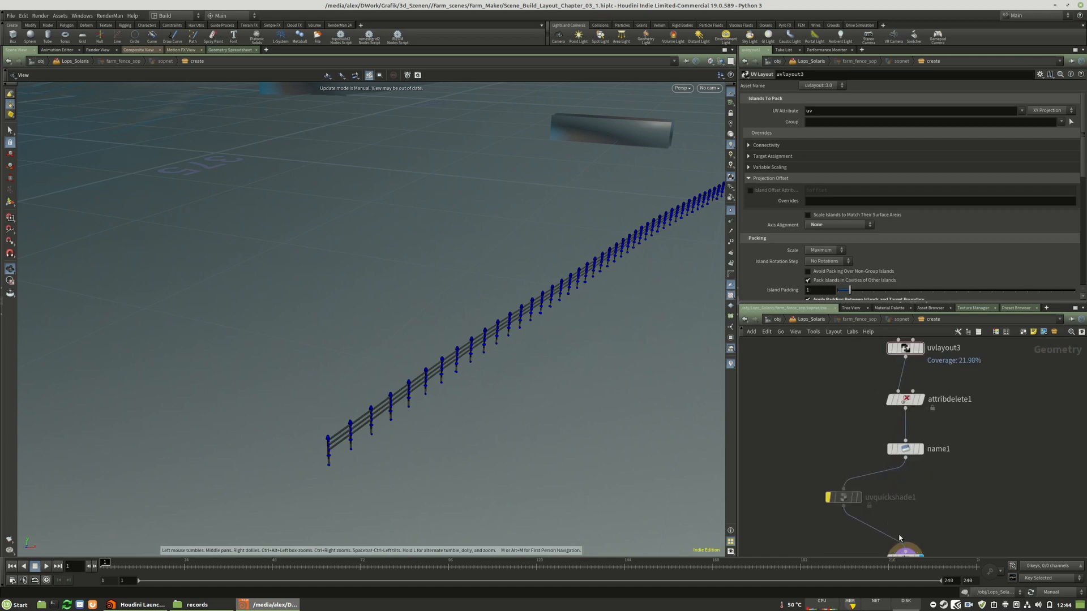
{"action": "left_click_drag", "start_coordinate": [903, 540], "coordinate": [910, 477]}
{"action": "scroll", "coordinate": [927, 544], "scroll_direction": "down", "scroll_amount": 4}
{"action": "middle_click_drag", "start_coordinate": [927, 532], "coordinate": [925, 558]}
{"action": "scroll", "coordinate": [923, 539], "scroll_direction": "down", "scroll_amount": 4}
{"action": "middle_click_drag", "start_coordinate": [920, 477], "coordinate": [882, 606]}
{"action": "scroll", "coordinate": [883, 382], "scroll_direction": "down", "scroll_amount": 6}
{"action": "scroll", "coordinate": [878, 432], "scroll_direction": "up", "scroll_amount": 7}
{"action": "scroll", "coordinate": [853, 431], "scroll_direction": "up", "scroll_amount": 4}
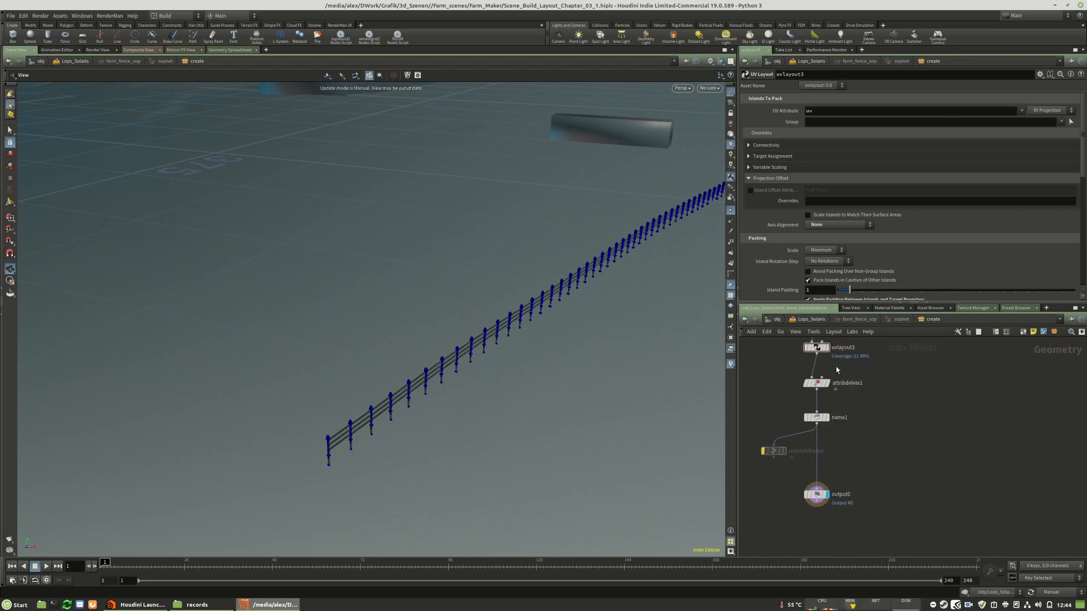
Back in Lops_Solaris, restore On Mouse Up updating and save farm_fence_01.usd to disk again with usd_rop7
{"action": "left_click", "coordinate": [811, 319]}
{"action": "scroll", "coordinate": [886, 399], "scroll_direction": "down", "scroll_amount": 3}
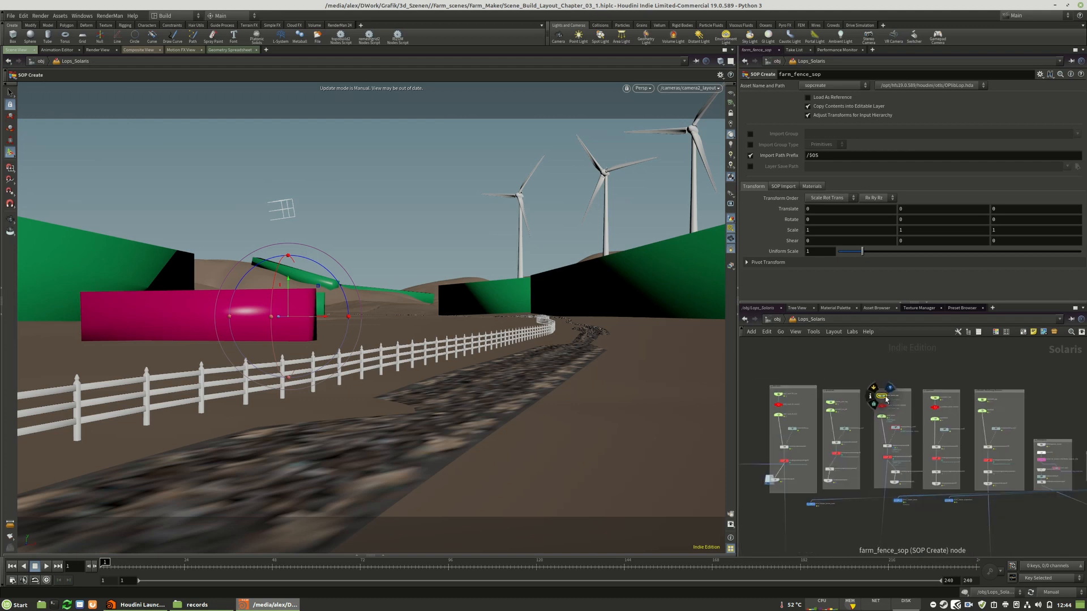
{"action": "scroll", "coordinate": [886, 399], "scroll_direction": "down", "scroll_amount": 5}
{"action": "scroll", "coordinate": [897, 457], "scroll_direction": "up", "scroll_amount": 9}
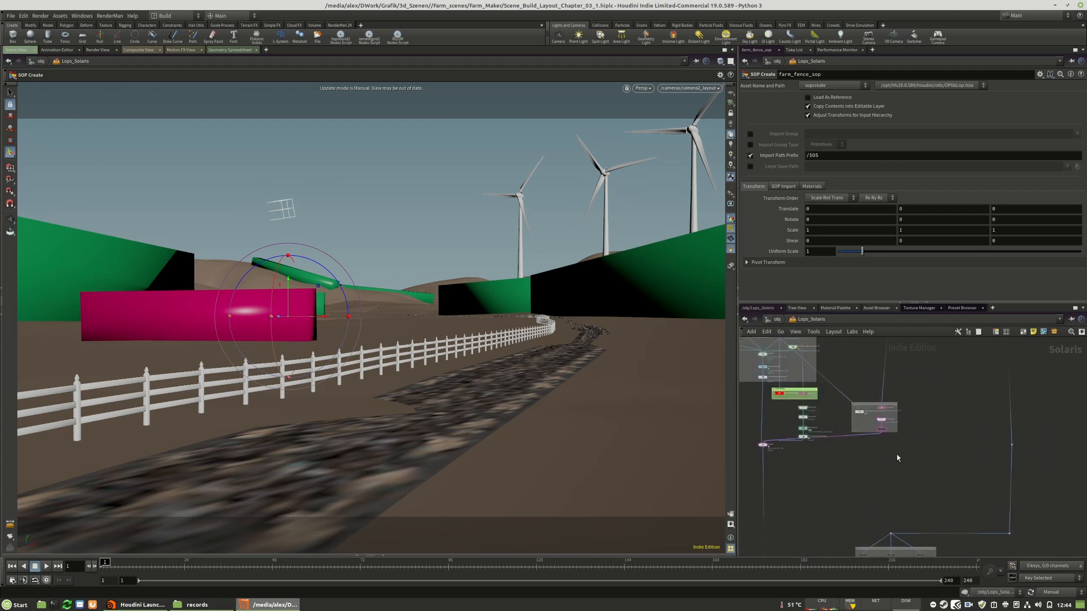
{"action": "scroll", "coordinate": [877, 438], "scroll_direction": "up", "scroll_amount": 3}
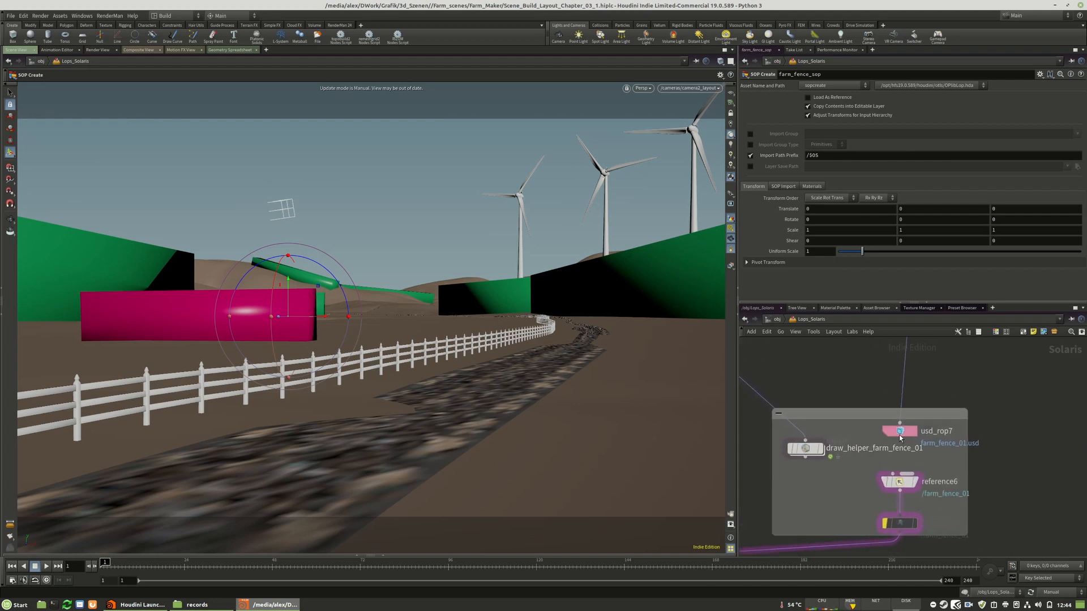
{"action": "left_click", "coordinate": [887, 433]}
{"action": "left_click", "coordinate": [1050, 592]}
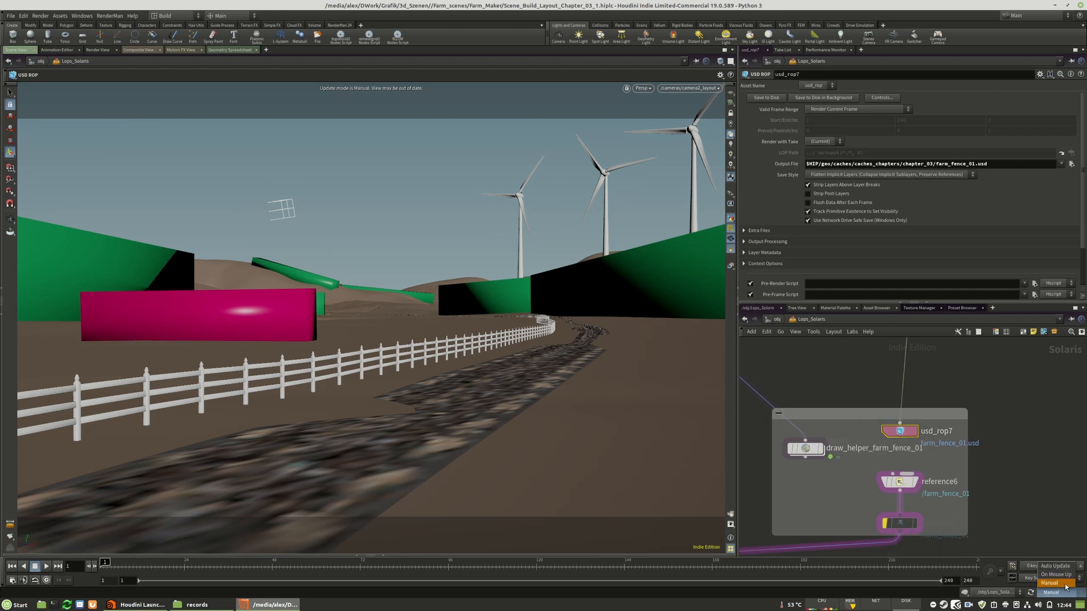
{"action": "left_click", "coordinate": [1052, 575]}
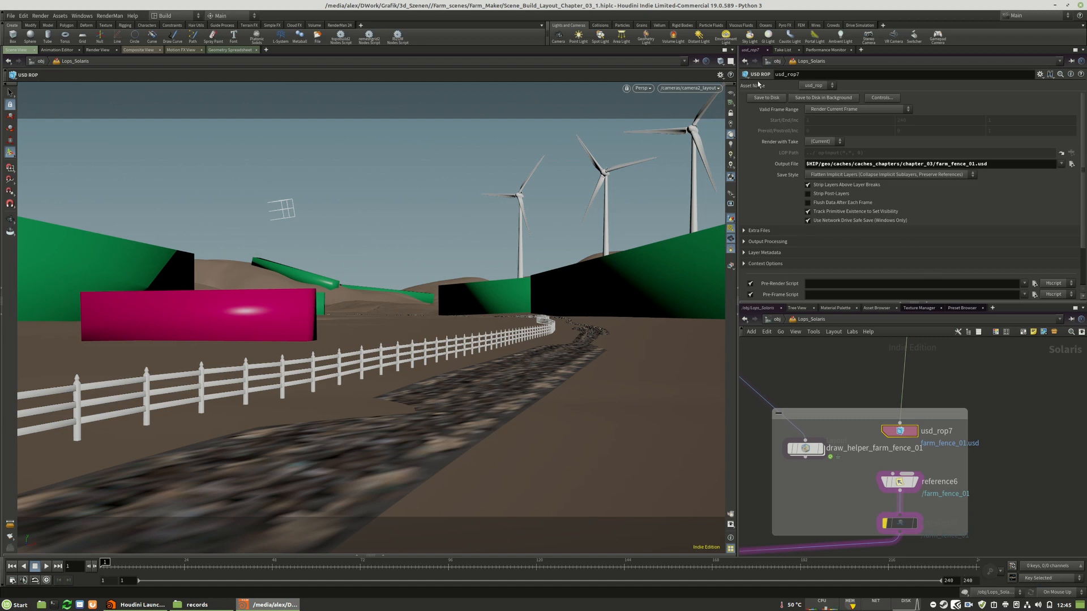
{"action": "left_click", "coordinate": [767, 99]}
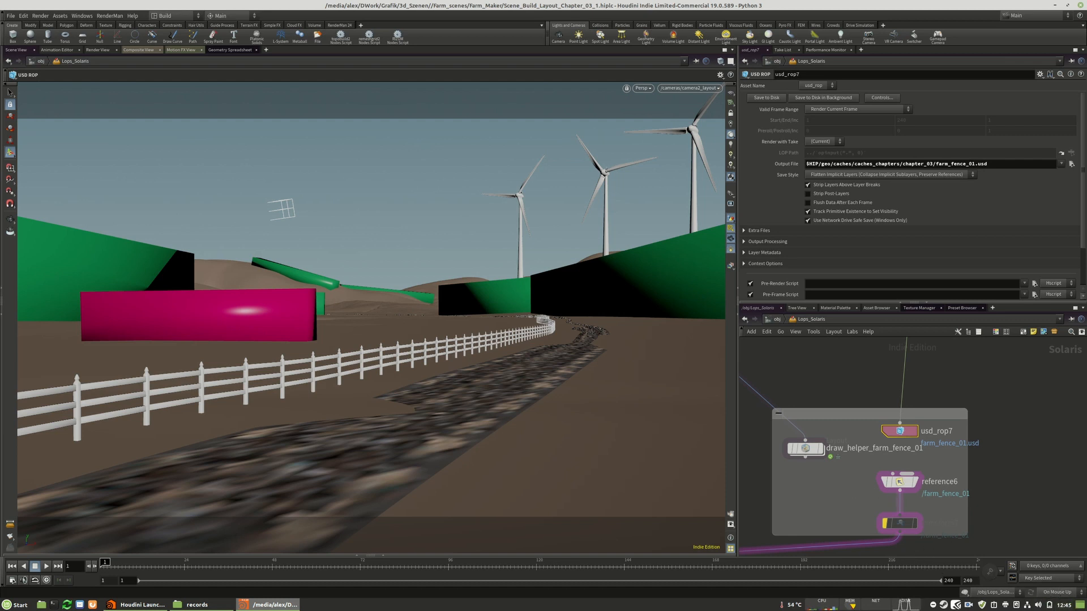
Select reference6 and save the scene file
{"action": "left_click", "coordinate": [900, 481]}
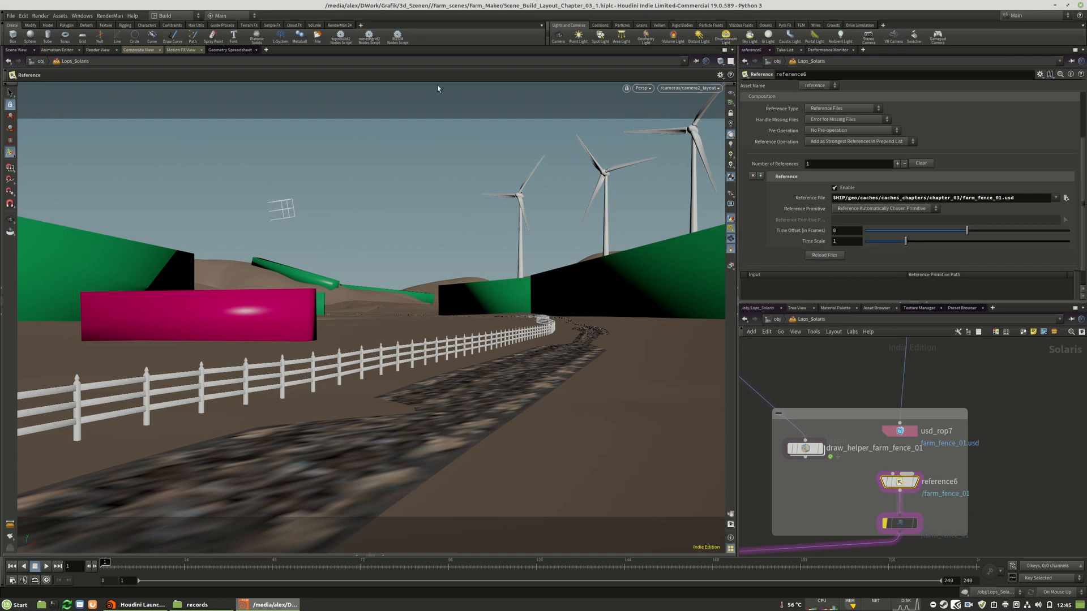
{"action": "left_click", "coordinate": [10, 16]}
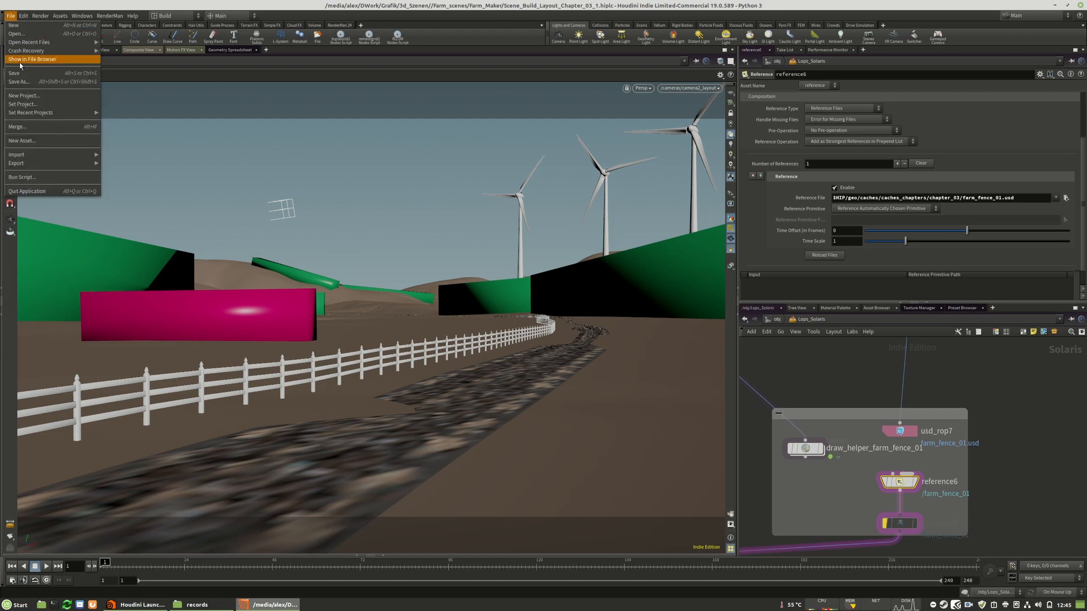
{"action": "left_click", "coordinate": [17, 74]}
Delete transform7 below reference6 and reroute the reference6 wire to the merge node through a dot
{"action": "scroll", "coordinate": [951, 439], "scroll_direction": "down", "scroll_amount": 5}
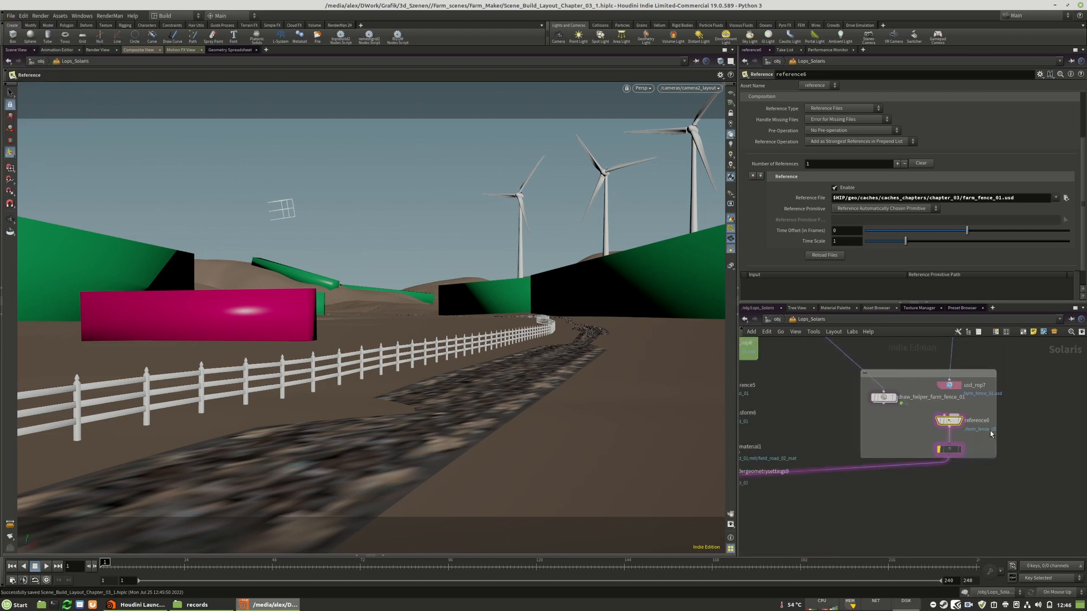
{"action": "scroll", "coordinate": [948, 444], "scroll_direction": "up", "scroll_amount": 6}
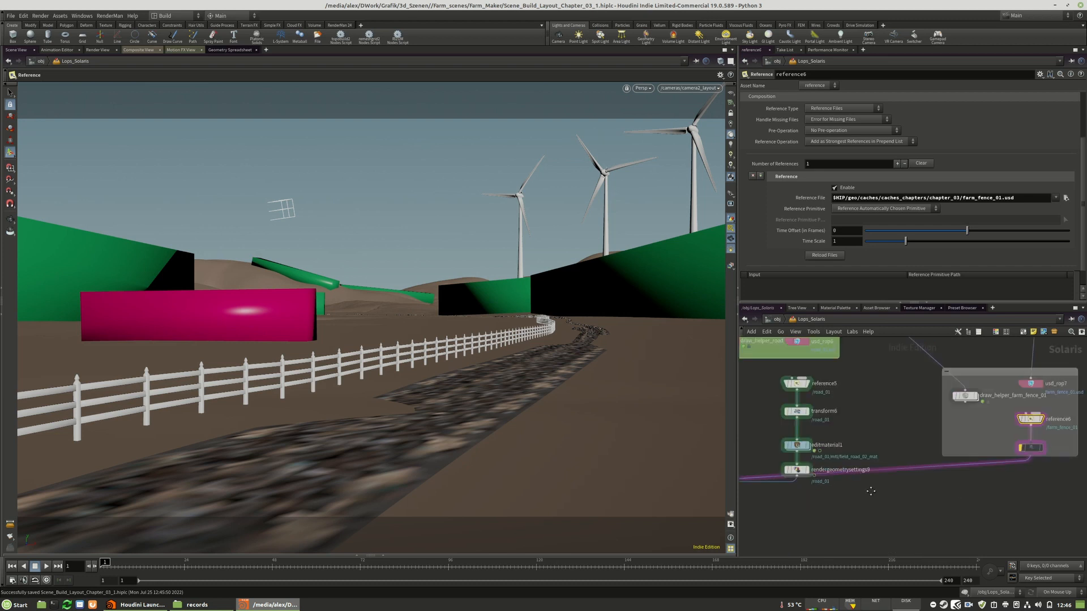
{"action": "left_click", "coordinate": [1011, 457]}
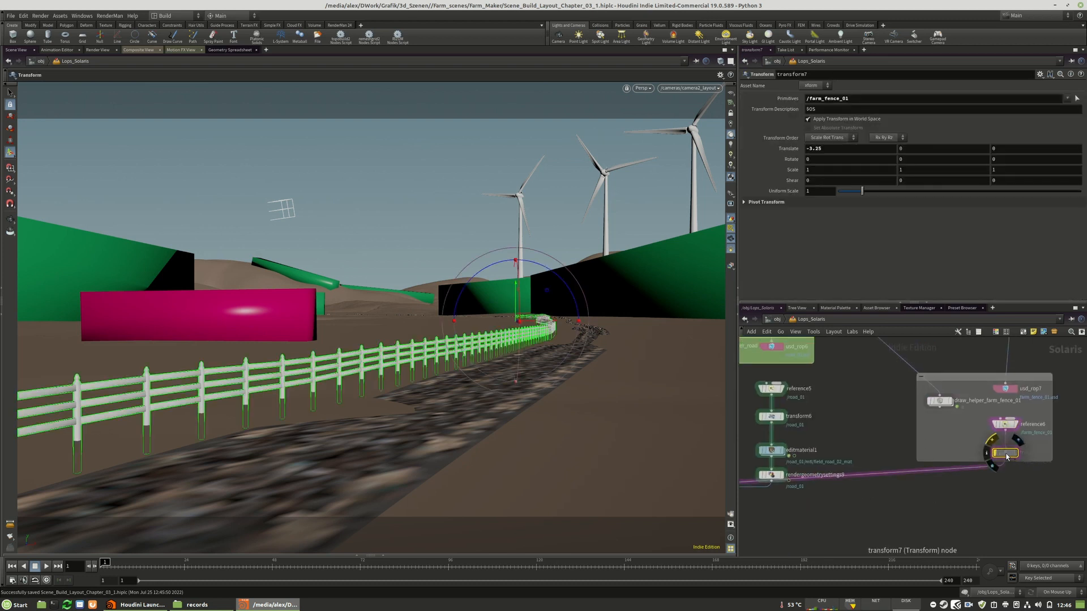
{"action": "key", "text": "Delete"}
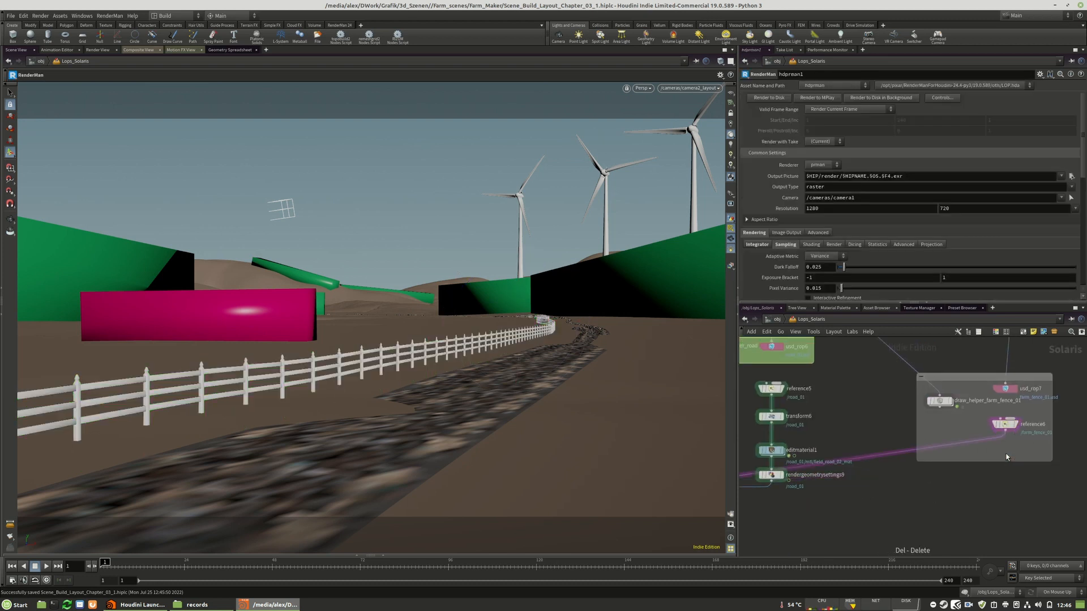
{"action": "left_click_drag", "start_coordinate": [907, 451], "coordinate": [1007, 493], "text": "alt"}
{"action": "scroll", "coordinate": [1048, 469], "scroll_direction": "down", "scroll_amount": 4}
{"action": "scroll", "coordinate": [850, 490], "scroll_direction": "up", "scroll_amount": 3}
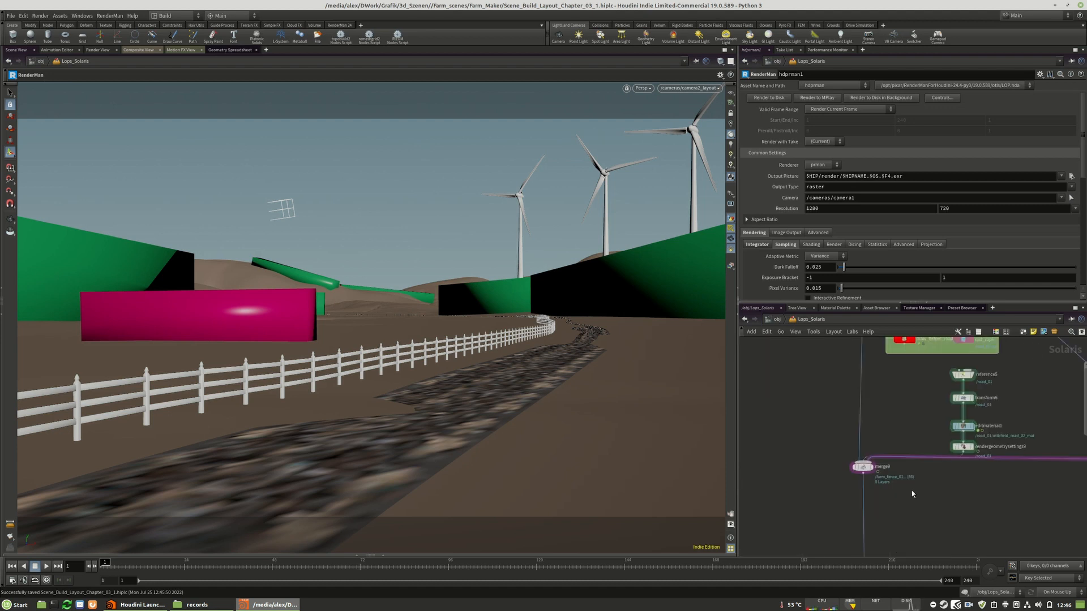
Render the camera2_layout view with RenderMan RIS to check the fence beside the road
{"action": "left_click", "coordinate": [650, 90]}
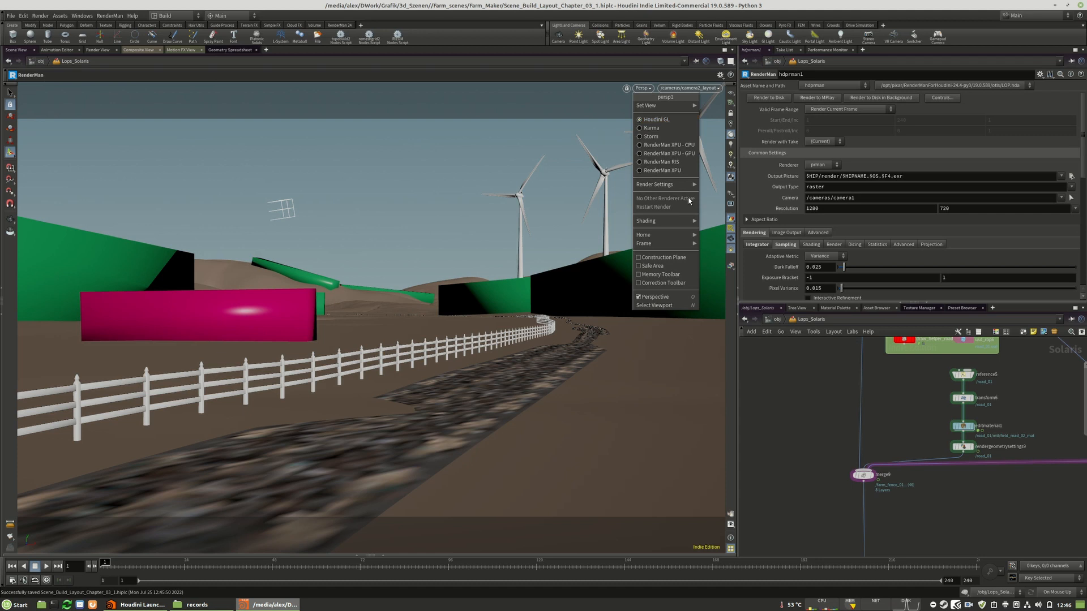
{"action": "left_click", "coordinate": [990, 506]}
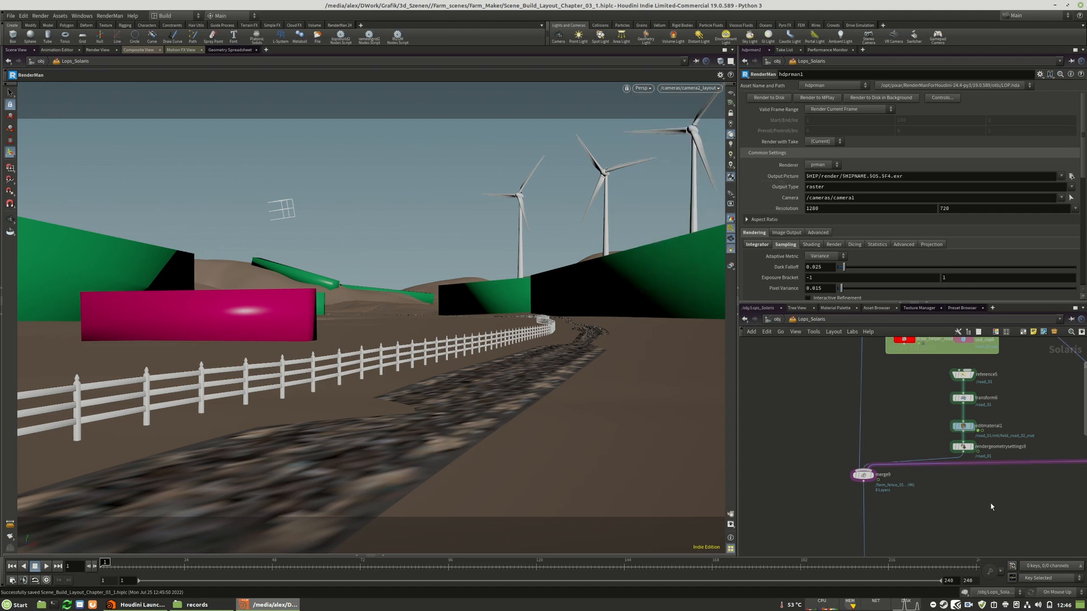
{"action": "left_click", "coordinate": [643, 89]}
{"action": "left_click", "coordinate": [663, 158]}
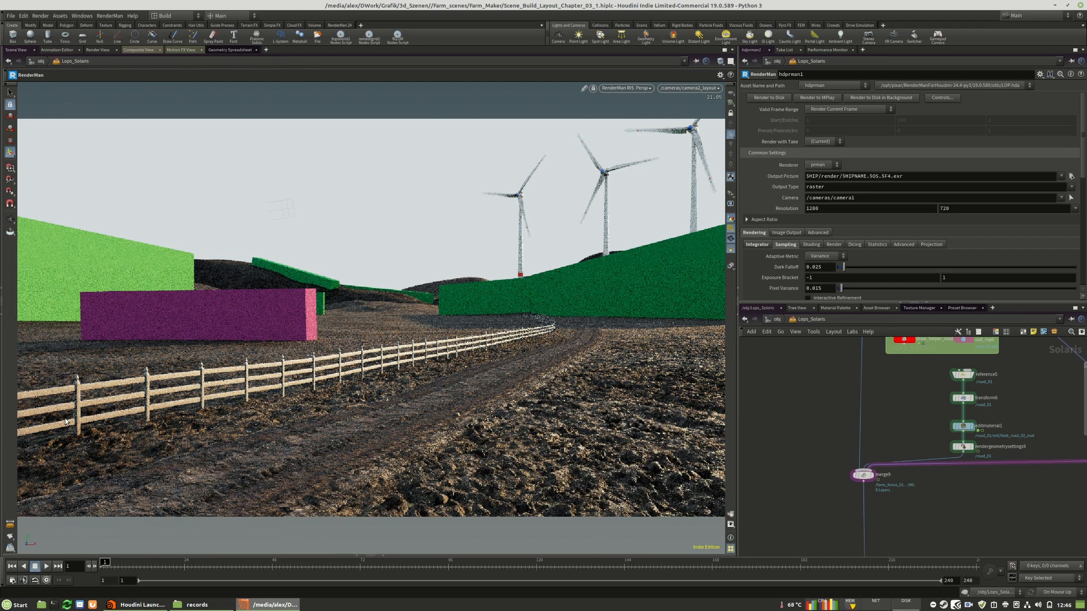
{"action": "middle_click_drag", "start_coordinate": [982, 478], "coordinate": [700, 490]}
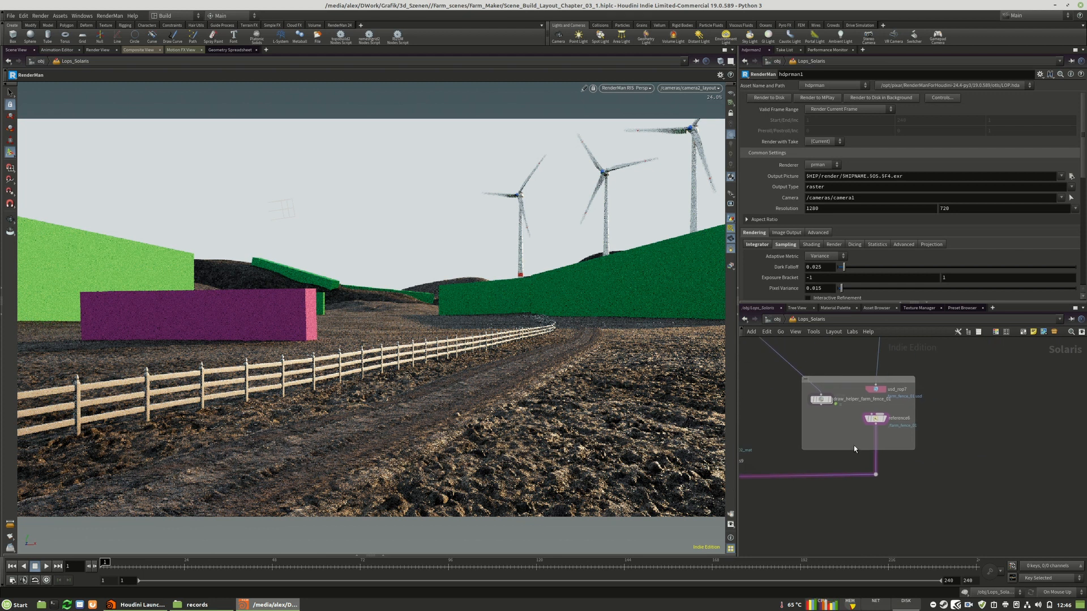
{"action": "scroll", "coordinate": [854, 446], "scroll_direction": "up", "scroll_amount": 4}
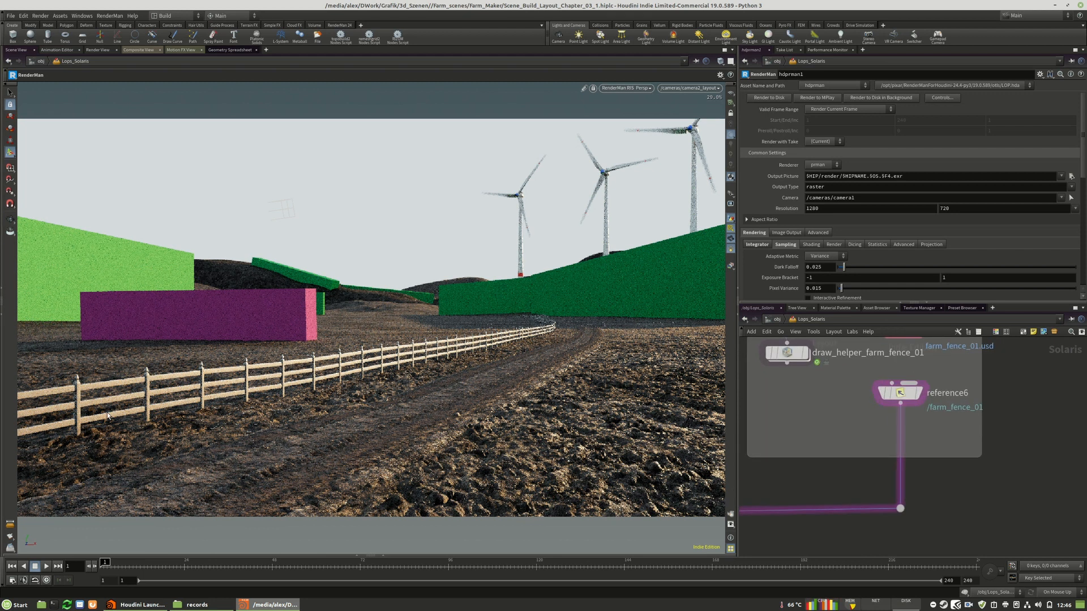
Switch to the Solaris desktop layout and look through camera2_layout in the scene view
{"action": "left_click", "coordinate": [168, 16]}
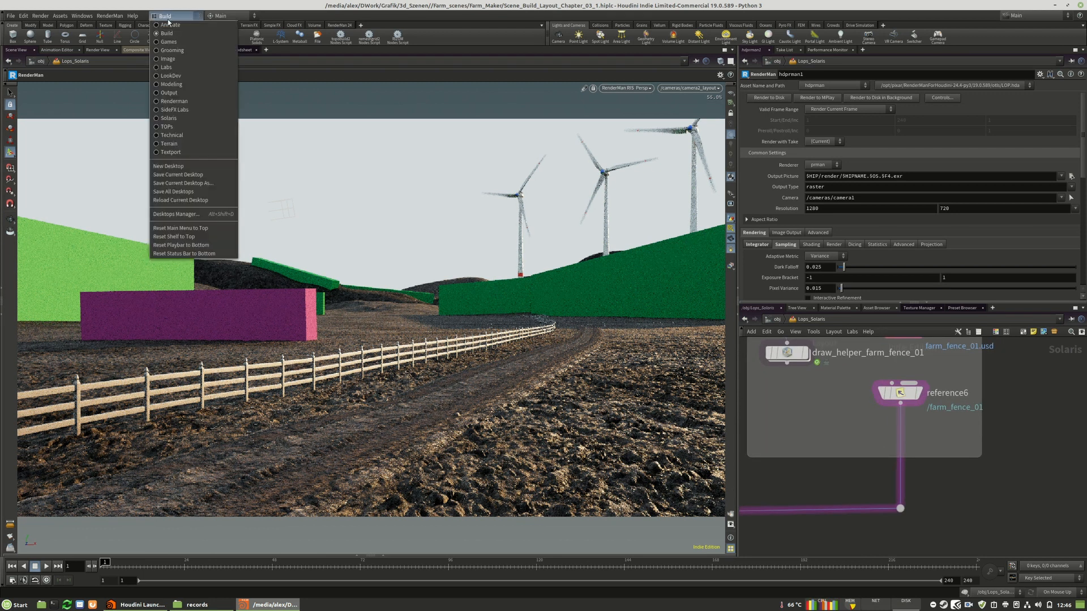
{"action": "left_click", "coordinate": [182, 119]}
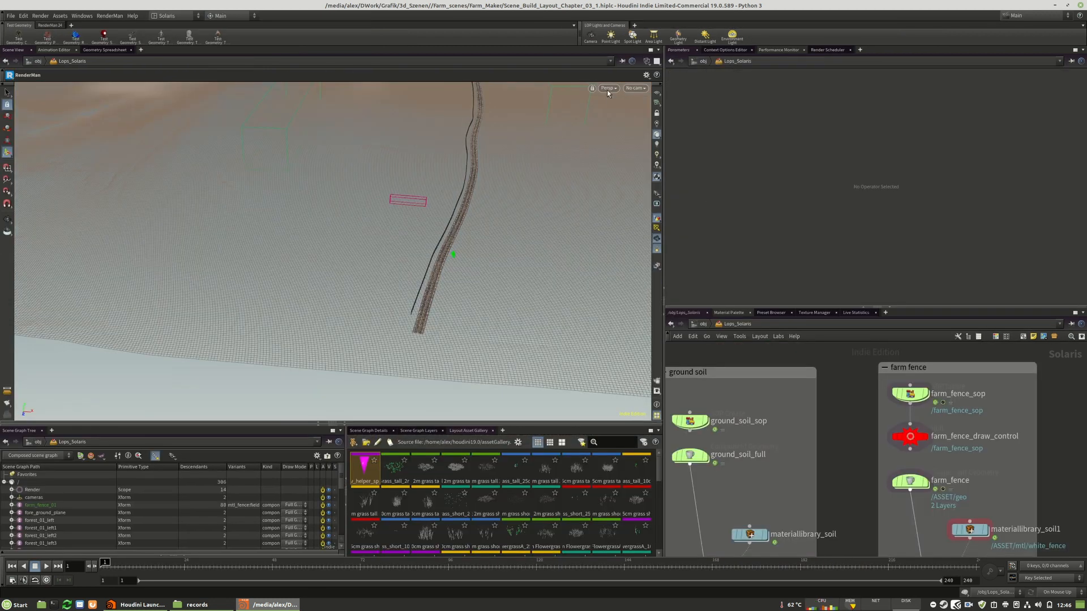
{"action": "left_click", "coordinate": [633, 89]}
{"action": "left_click", "coordinate": [628, 104]}
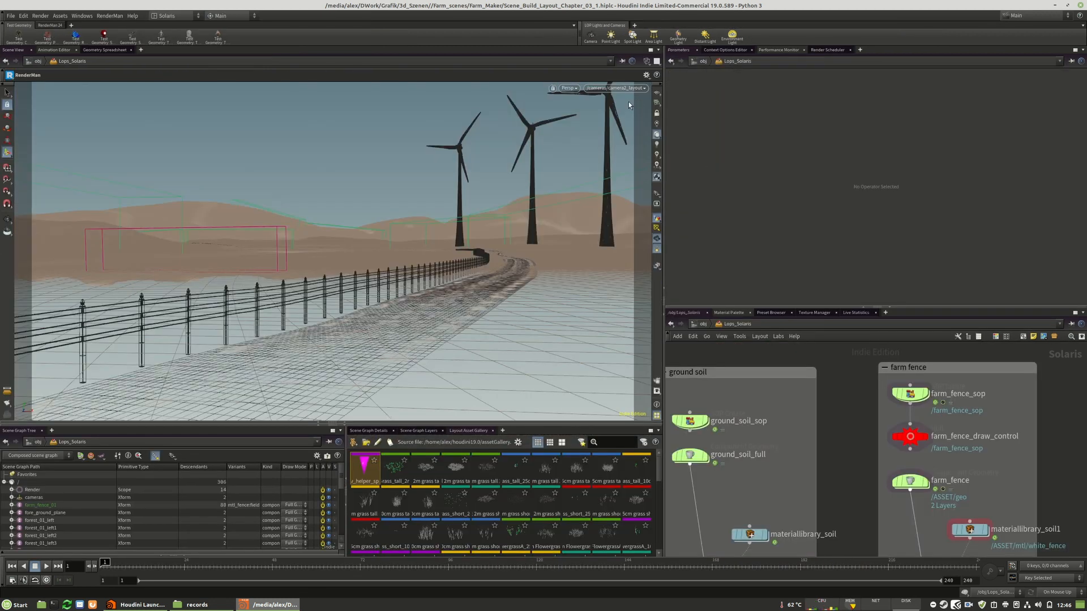
Render the scene view with RenderMan RIS
{"action": "left_click", "coordinate": [647, 61]}
{"action": "left_click", "coordinate": [589, 88]}
{"action": "left_click", "coordinate": [589, 89]}
{"action": "left_click", "coordinate": [572, 88]}
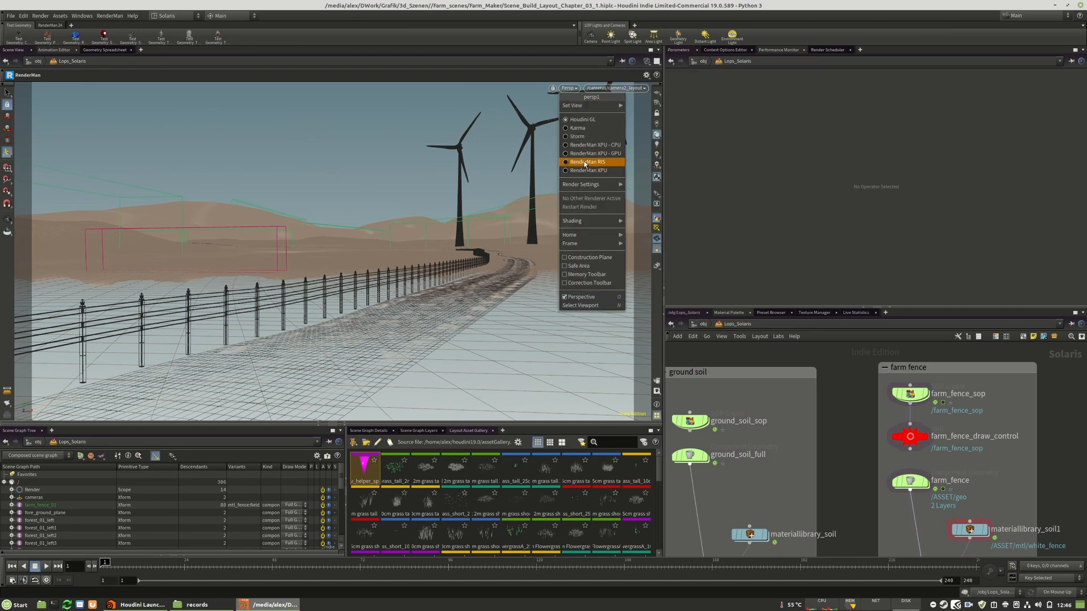
{"action": "left_click", "coordinate": [584, 163]}
Create a node to edit the _Worn_Paint_Blender shader primitive in farm_fence_01's white_fence material
{"action": "scroll", "coordinate": [980, 459], "scroll_direction": "down", "scroll_amount": 5}
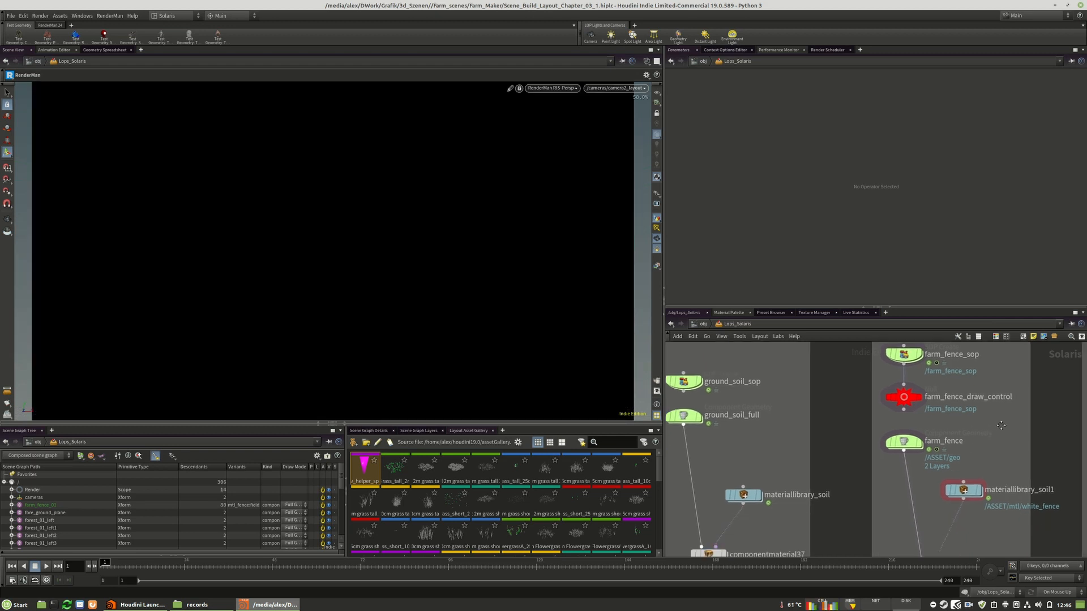
{"action": "scroll", "coordinate": [977, 392], "scroll_direction": "down", "scroll_amount": 5}
{"action": "middle_click_drag", "start_coordinate": [968, 512], "coordinate": [966, 403]}
{"action": "scroll", "coordinate": [956, 457], "scroll_direction": "up", "scroll_amount": 10}
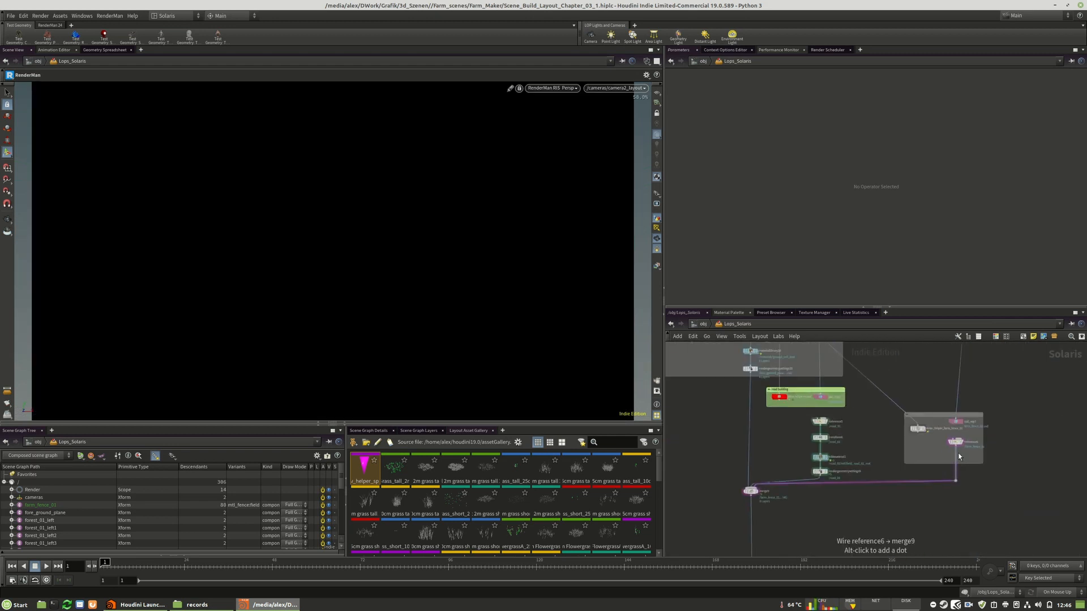
{"action": "left_click_drag", "start_coordinate": [953, 438], "coordinate": [956, 430]}
{"action": "middle_click_drag", "start_coordinate": [986, 464], "coordinate": [934, 458]}
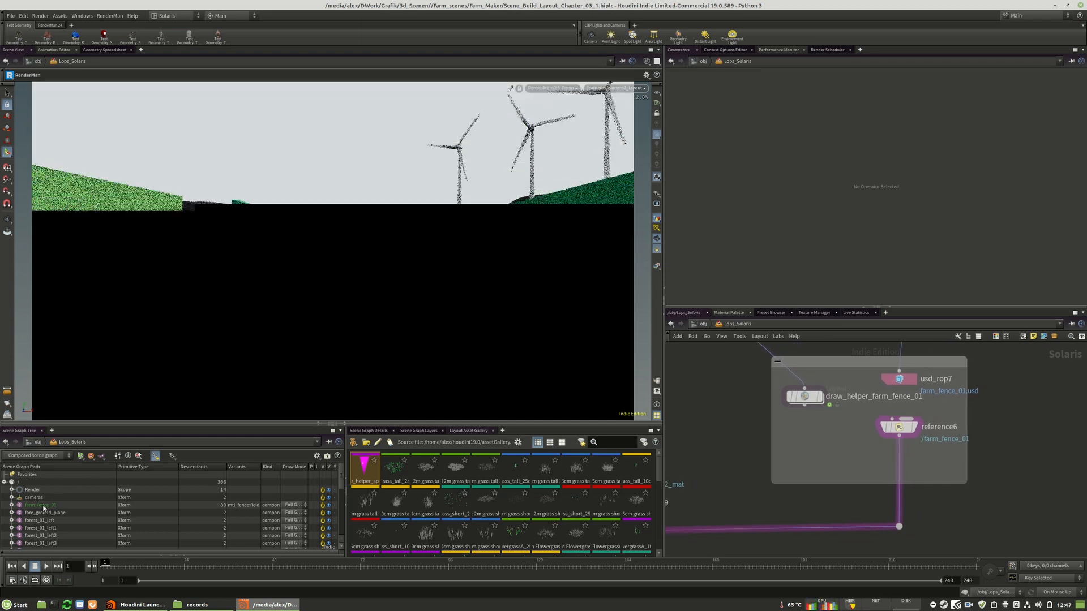
{"action": "left_click", "coordinate": [12, 504]}
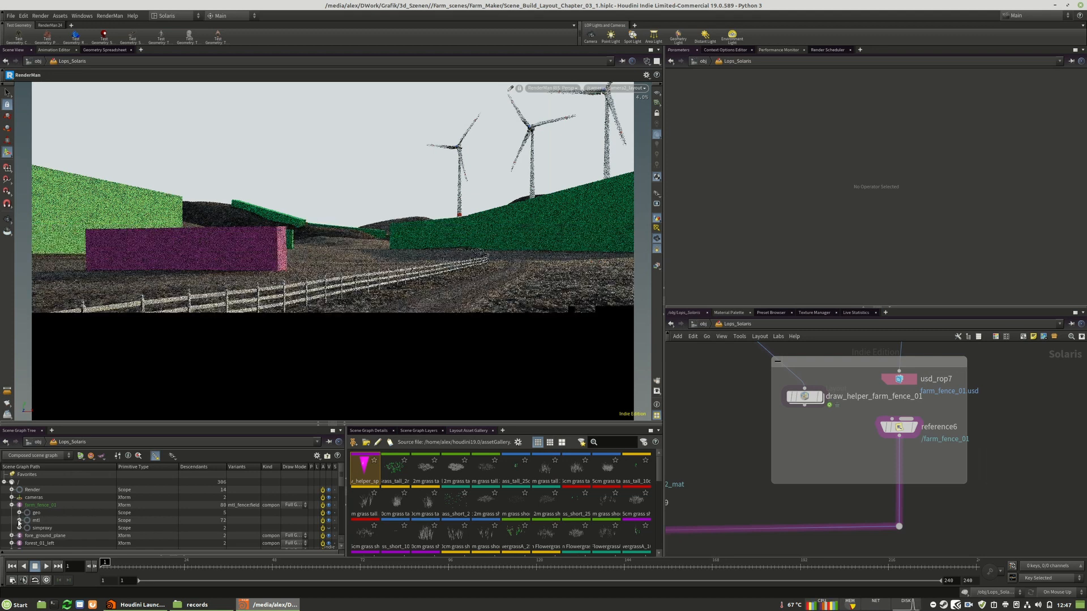
{"action": "left_click", "coordinate": [19, 520]}
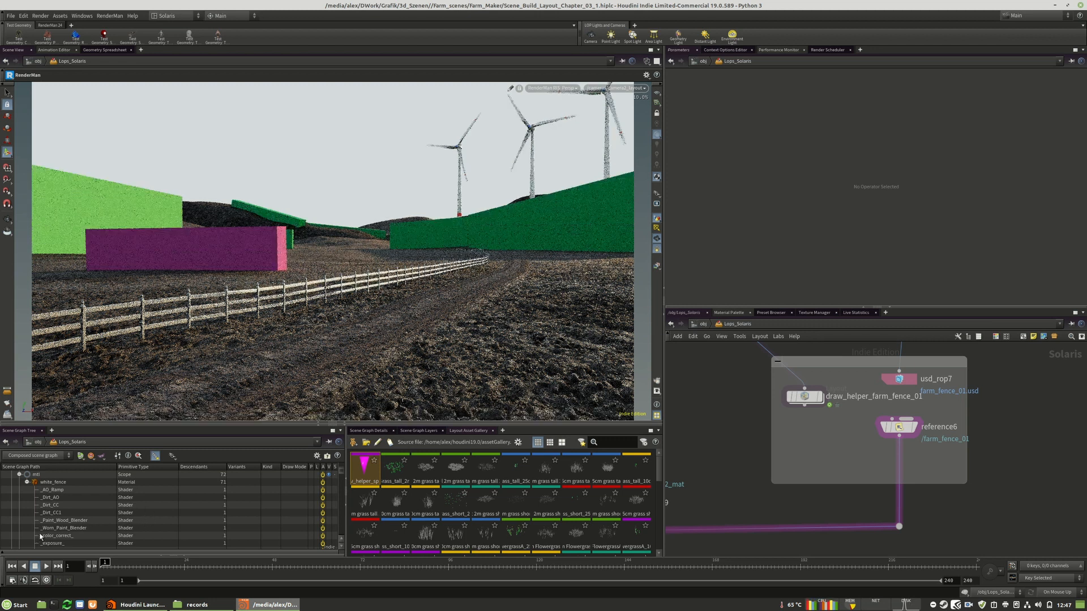
{"action": "left_click", "coordinate": [59, 530]}
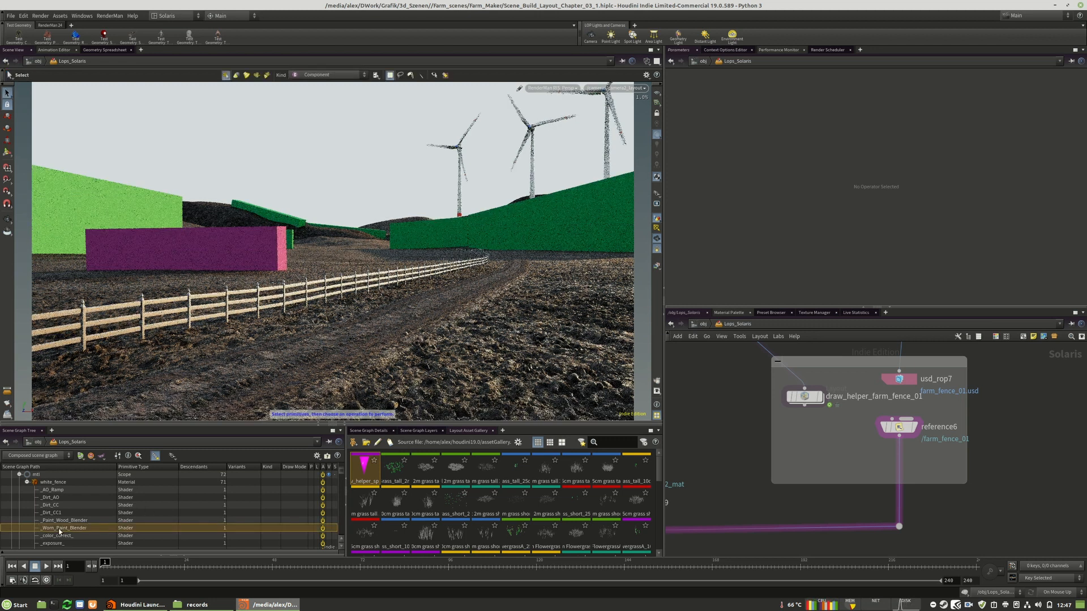
{"action": "right_click", "coordinate": [66, 532]}
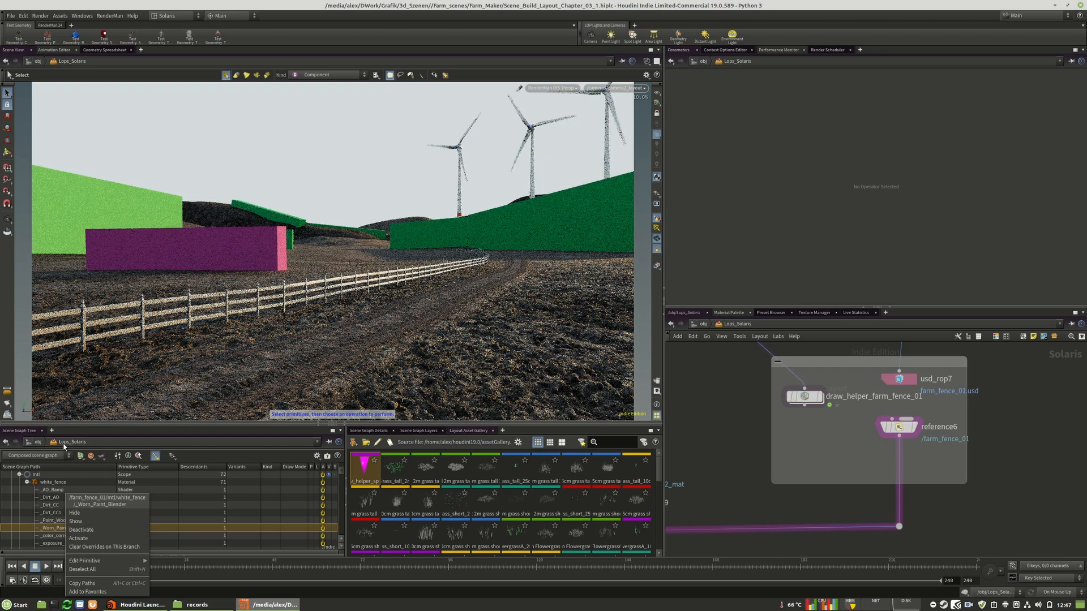
{"action": "mouse_move", "coordinate": [108, 561]}
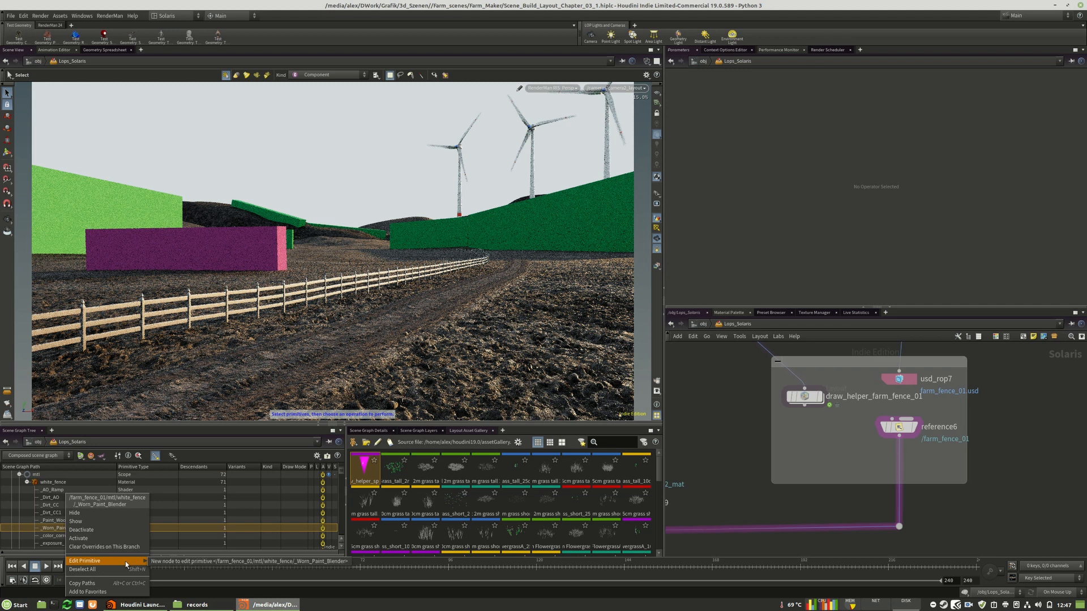
{"action": "left_click", "coordinate": [189, 562]}
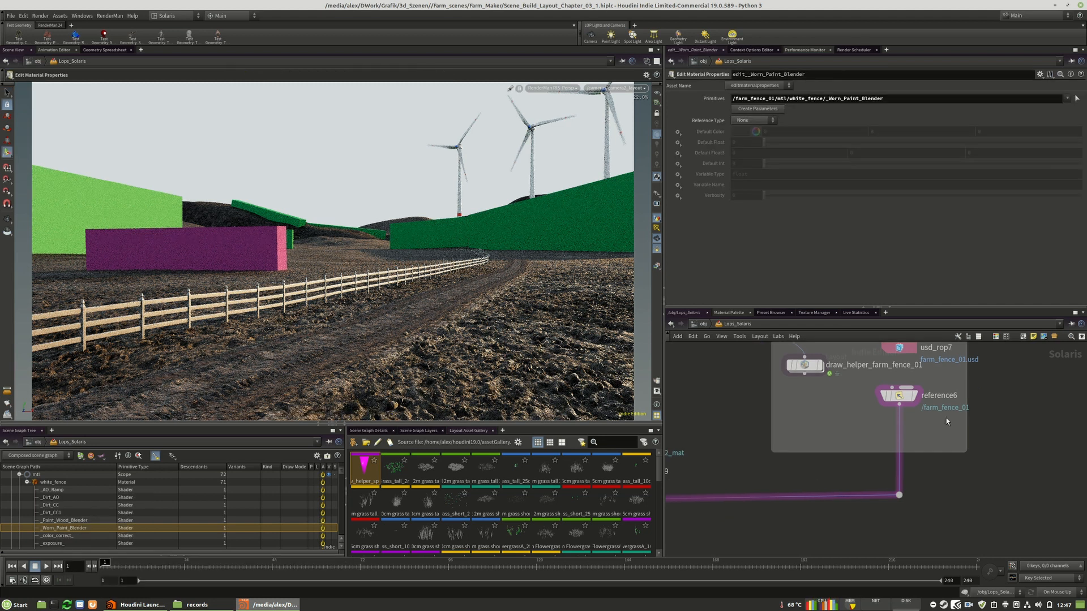
Detach edit__Worn_Paint_Blender from below hdprman1 and insert it into the farm fence branch, directly below reference6
{"action": "scroll", "coordinate": [945, 417], "scroll_direction": "down", "scroll_amount": 5}
{"action": "scroll", "coordinate": [849, 487], "scroll_direction": "up", "scroll_amount": 8}
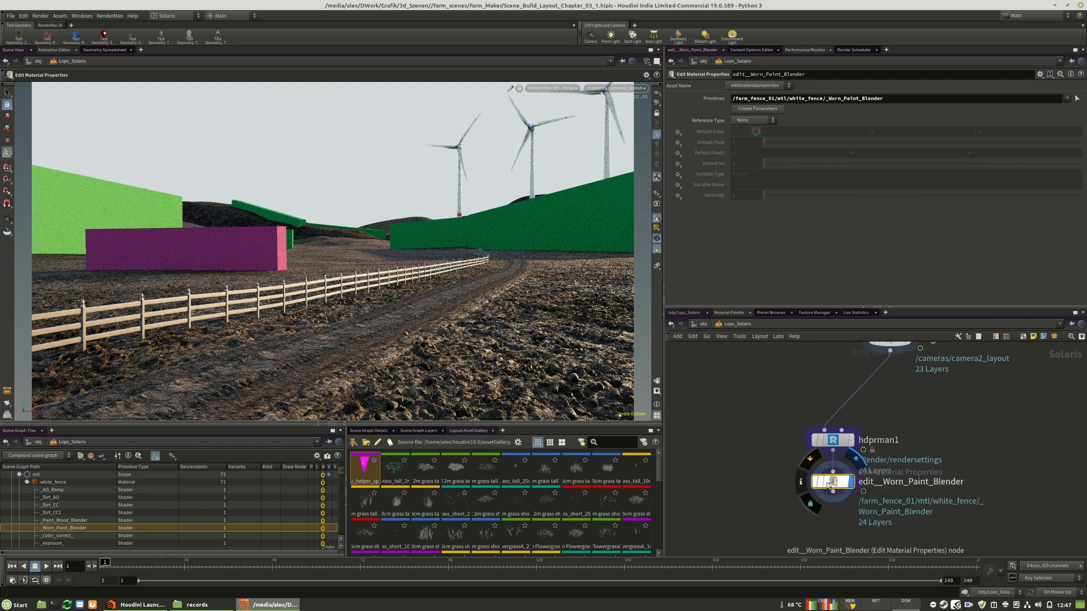
{"action": "left_click_drag", "start_coordinate": [835, 483], "coordinate": [791, 507]}
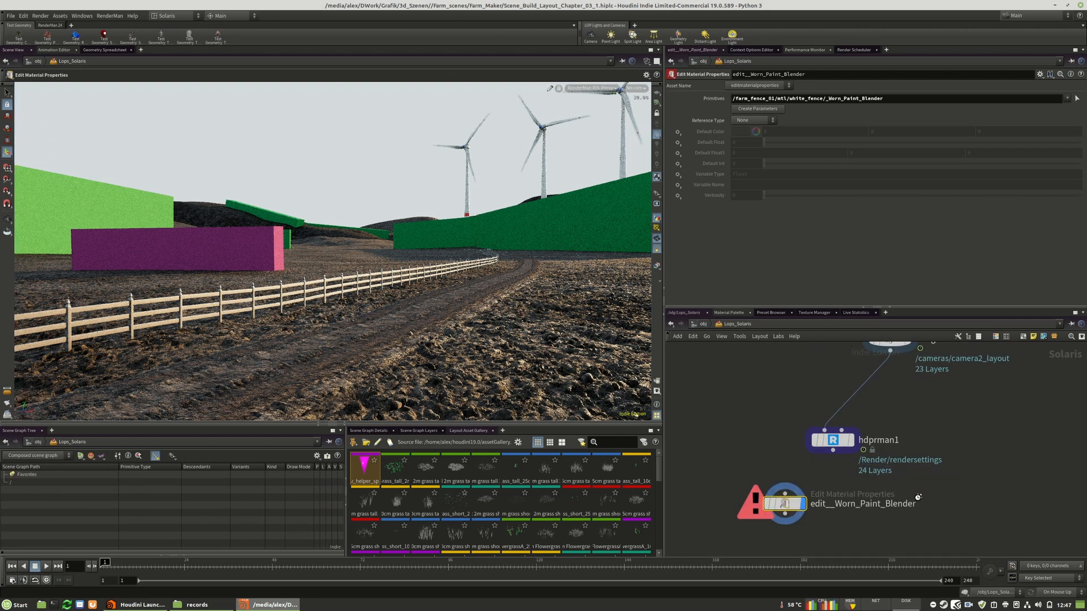
{"action": "scroll", "coordinate": [801, 529], "scroll_direction": "down", "scroll_amount": 8}
{"action": "left_click_drag", "start_coordinate": [798, 526], "coordinate": [839, 383]}
{"action": "middle_click_drag", "start_coordinate": [879, 374], "coordinate": [876, 522]}
{"action": "left_click_drag", "start_coordinate": [841, 525], "coordinate": [892, 384]}
{"action": "scroll", "coordinate": [881, 347], "scroll_direction": "up", "scroll_amount": 8}
{"action": "scroll", "coordinate": [921, 515], "scroll_direction": "down", "scroll_amount": 3}
{"action": "left_click_drag", "start_coordinate": [926, 543], "coordinate": [882, 468]}
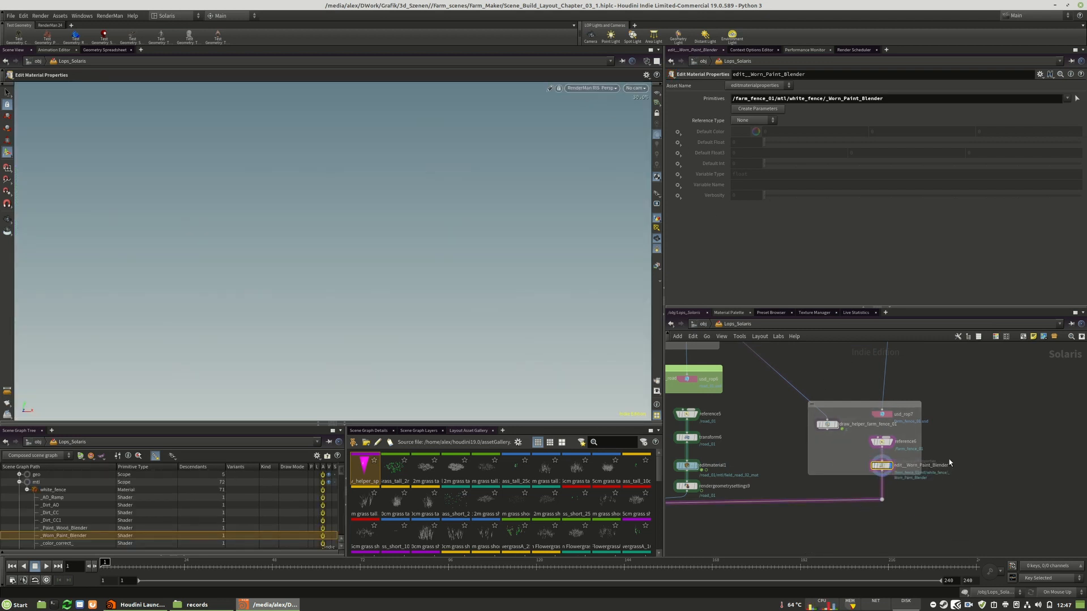
Display the hdprman1 node and look through camera2_layout again in the RenderMan render
{"action": "scroll", "coordinate": [923, 395], "scroll_direction": "down", "scroll_amount": 10}
{"action": "scroll", "coordinate": [900, 526], "scroll_direction": "up", "scroll_amount": 10}
{"action": "left_click", "coordinate": [845, 513]}
{"action": "left_click", "coordinate": [635, 87]}
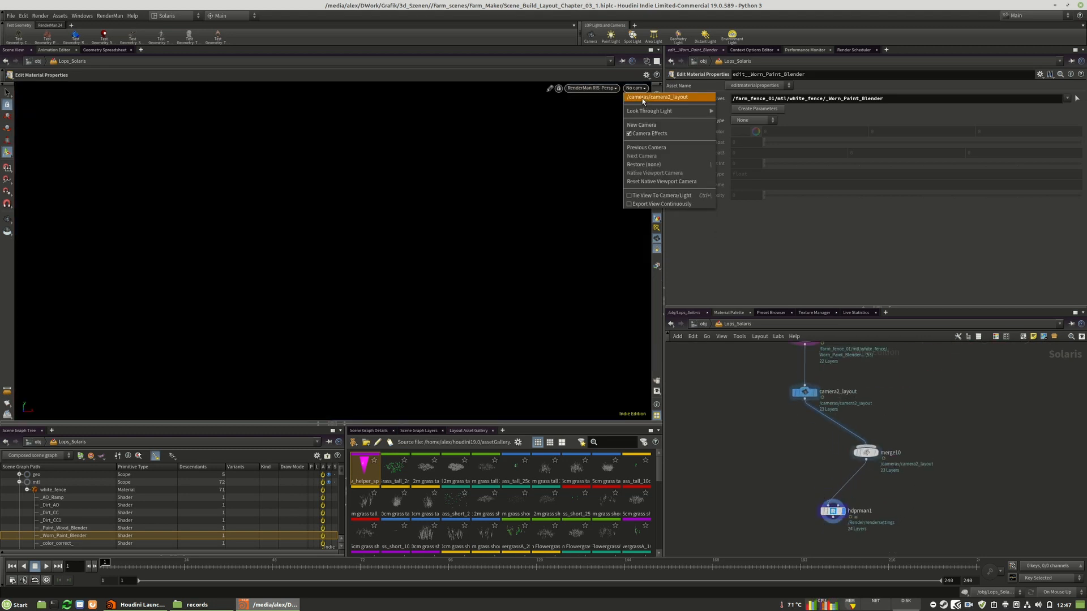
{"action": "left_click", "coordinate": [643, 97]}
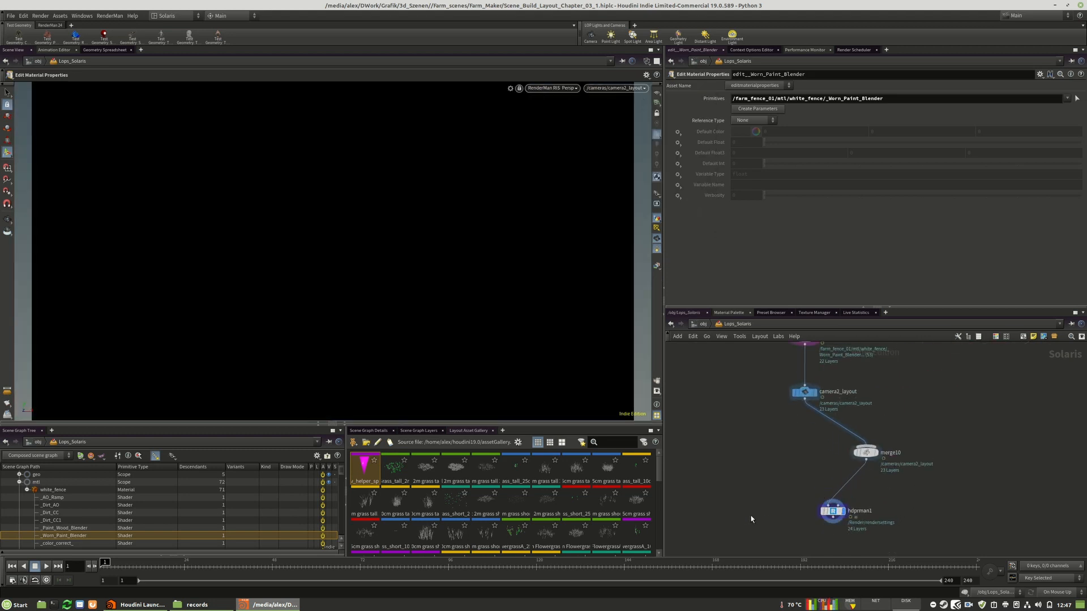
Enable Default Float on the edit__Worn_Paint_Blender node and set it to 1
{"action": "scroll", "coordinate": [751, 519], "scroll_direction": "down", "scroll_amount": 3}
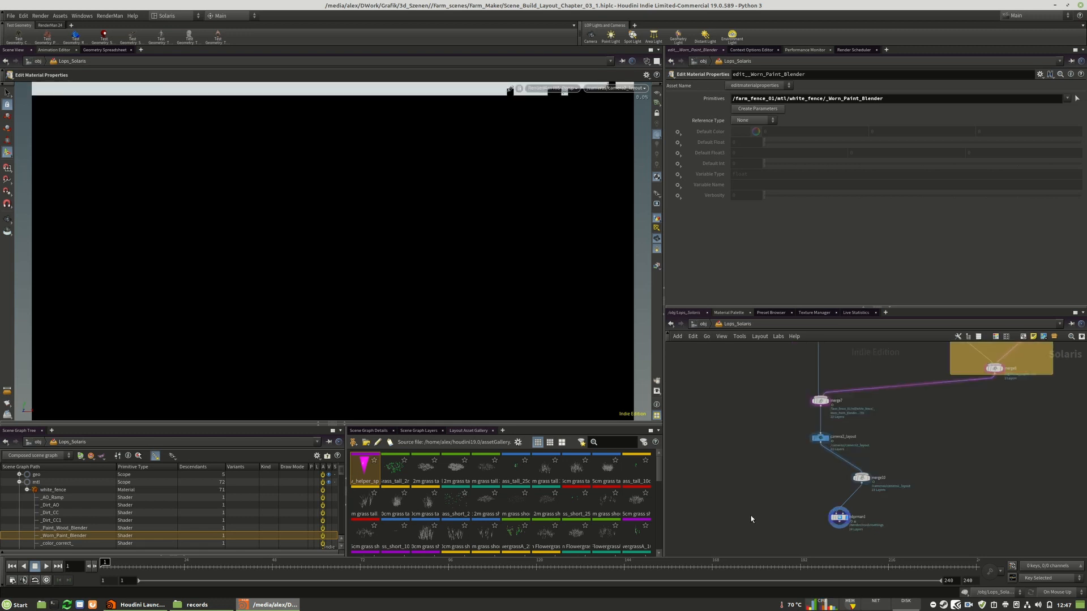
{"action": "scroll", "coordinate": [763, 538], "scroll_direction": "down", "scroll_amount": 9}
{"action": "scroll", "coordinate": [790, 412], "scroll_direction": "up", "scroll_amount": 11}
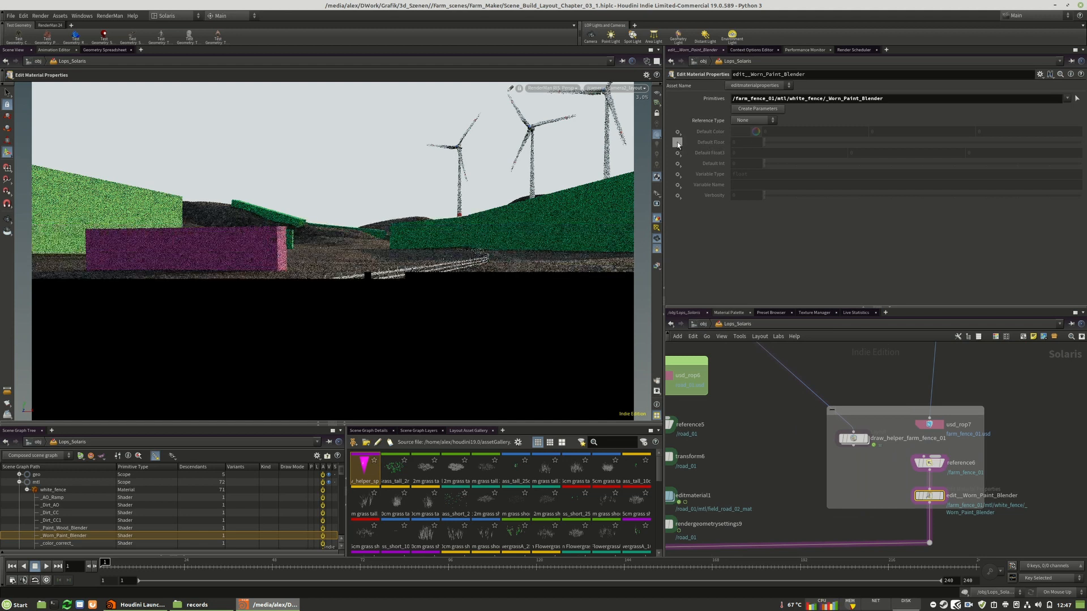
{"action": "left_click", "coordinate": [677, 132]}
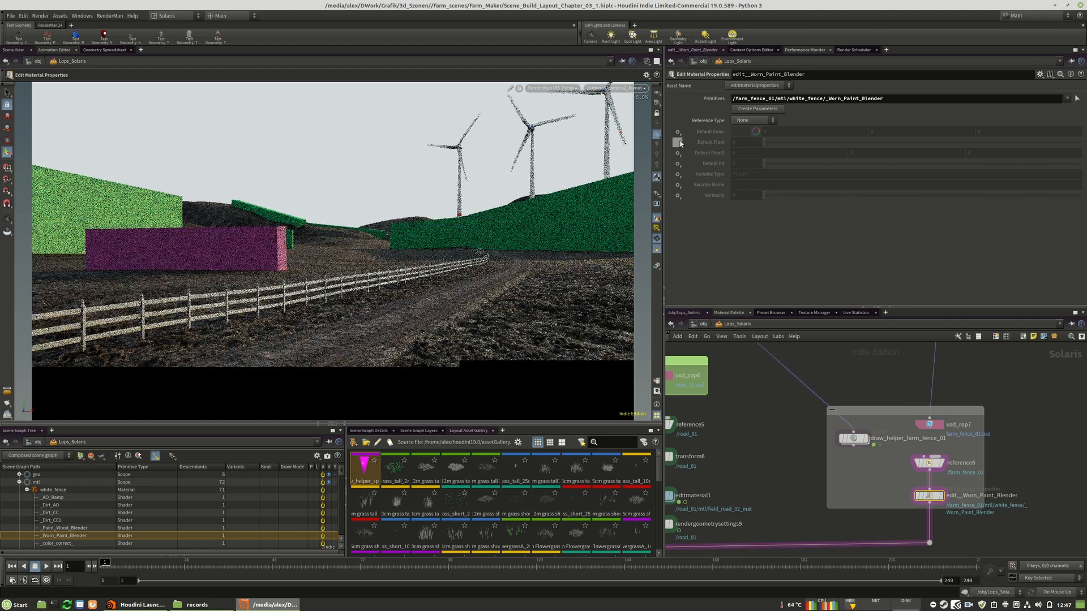
{"action": "left_click", "coordinate": [691, 130]}
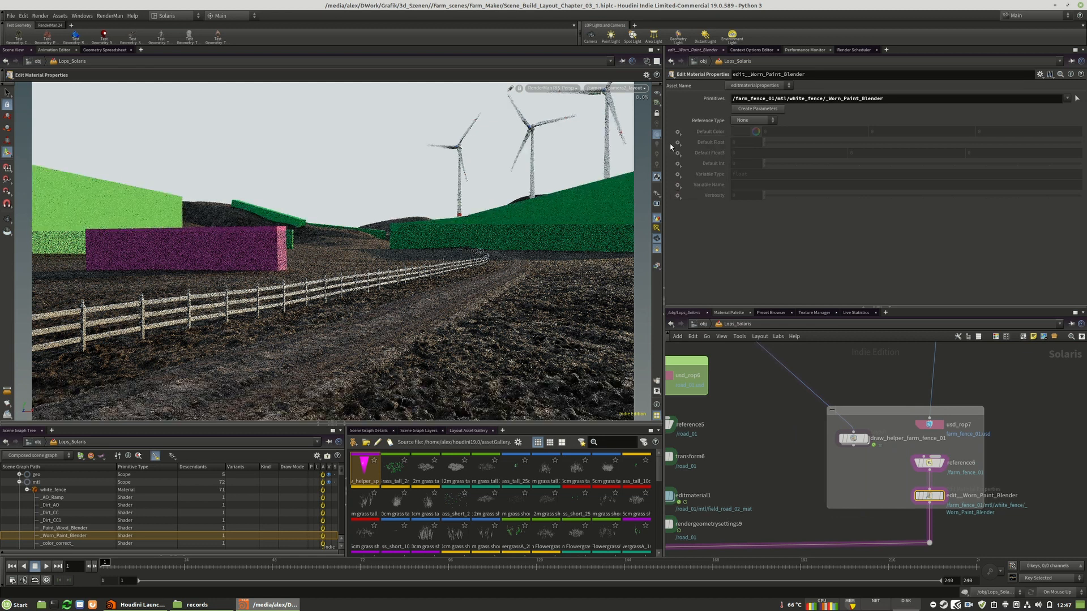
{"action": "left_click", "coordinate": [678, 142]}
{"action": "left_click", "coordinate": [696, 150]}
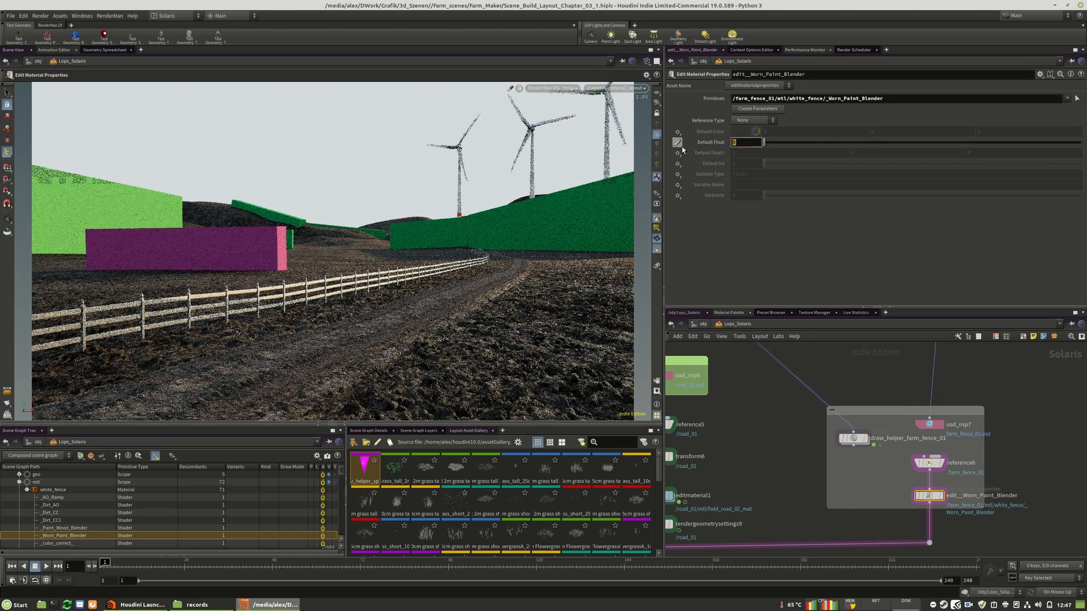
{"action": "type", "text": "1"}
{"action": "key", "text": "Return"}
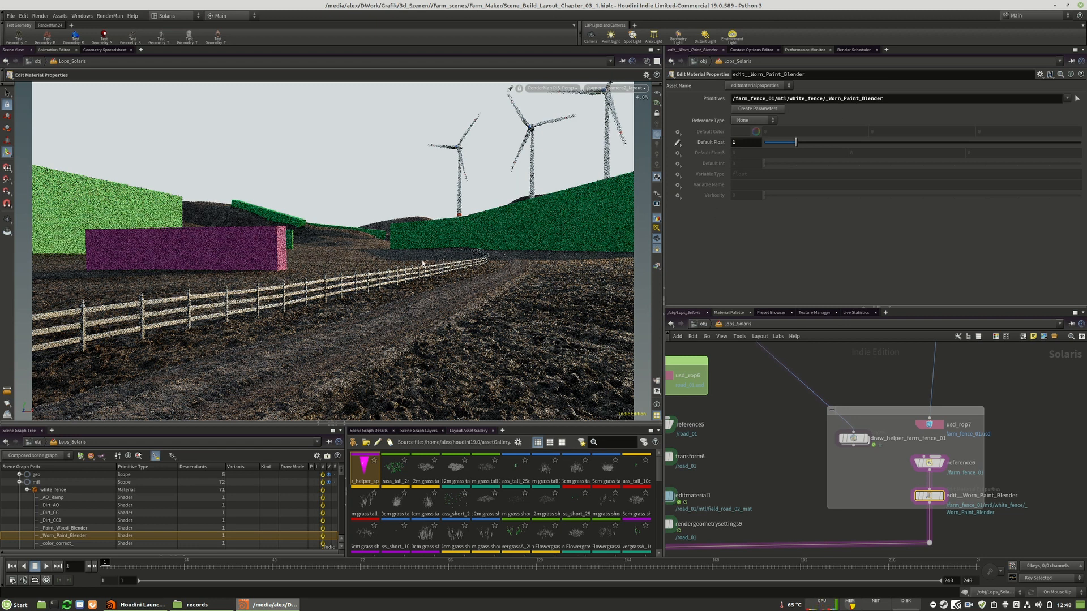
{"action": "left_click", "coordinate": [13, 229]}
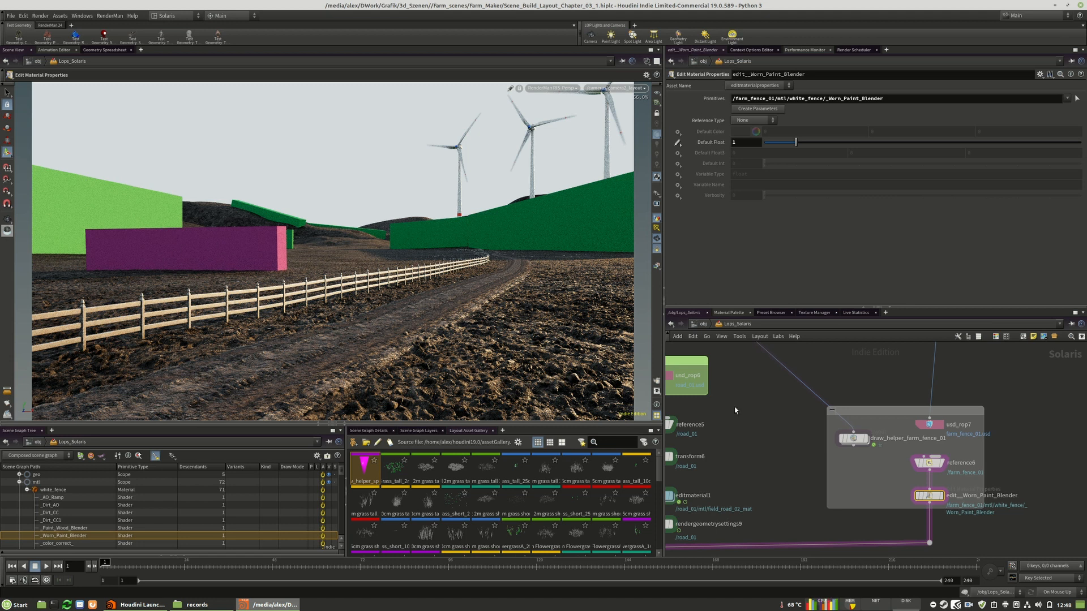
Look over the whole Lops_Solaris node network, from the asset boxes and ground branch to the layout branches
{"action": "scroll", "coordinate": [811, 517], "scroll_direction": "down", "scroll_amount": 12}
{"action": "middle_click_drag", "start_coordinate": [843, 490], "coordinate": [789, 494]}
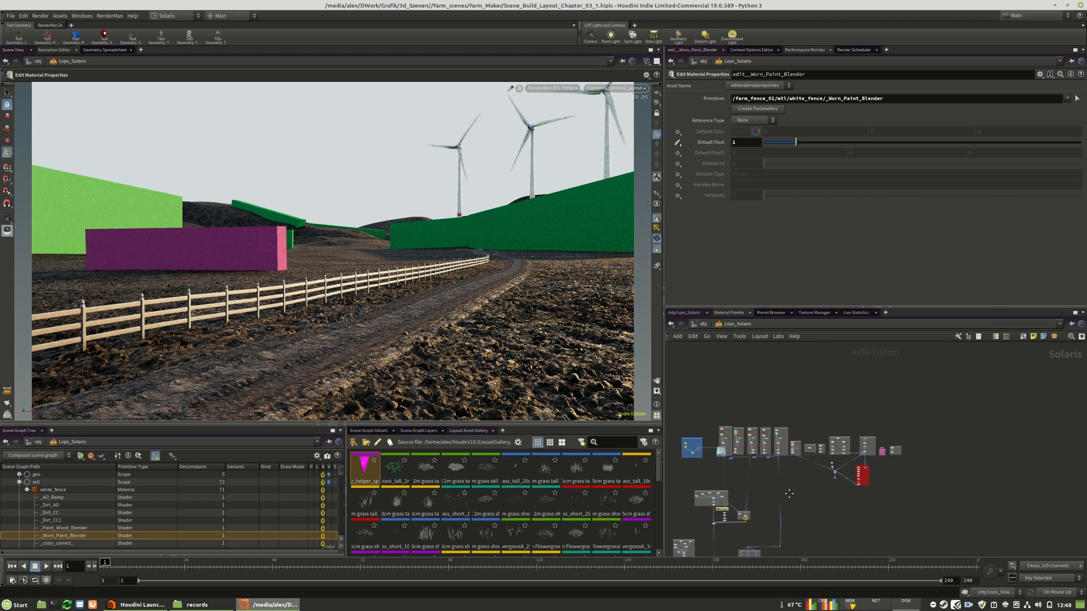
{"action": "scroll", "coordinate": [813, 435], "scroll_direction": "up", "scroll_amount": 10}
{"action": "scroll", "coordinate": [723, 379], "scroll_direction": "down", "scroll_amount": 5}
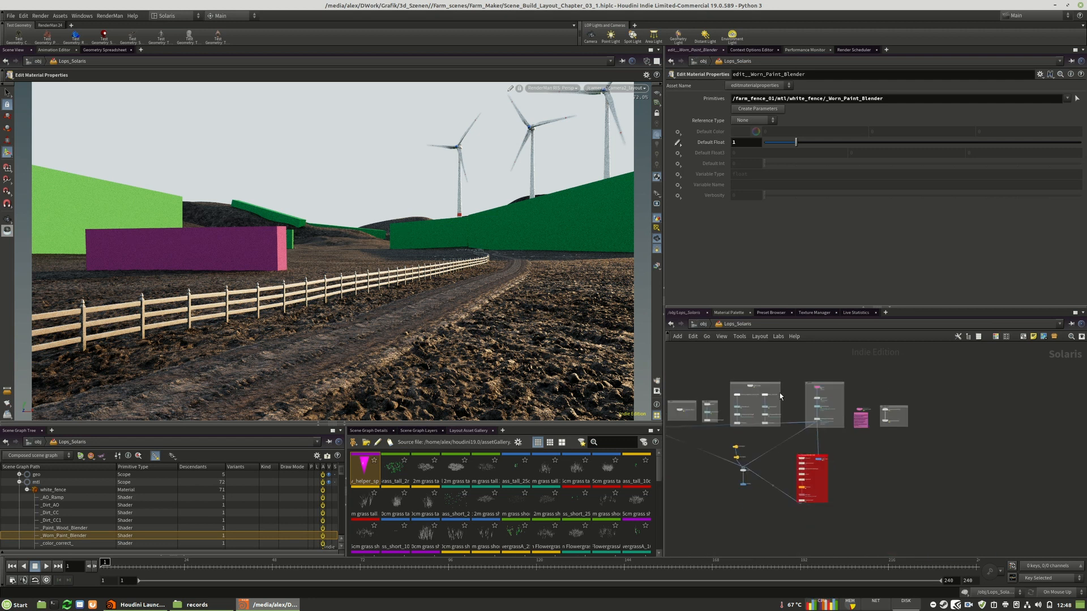
{"action": "scroll", "coordinate": [907, 399], "scroll_direction": "up", "scroll_amount": 6}
{"action": "scroll", "coordinate": [922, 446], "scroll_direction": "down", "scroll_amount": 4}
{"action": "scroll", "coordinate": [753, 405], "scroll_direction": "up", "scroll_amount": 5}
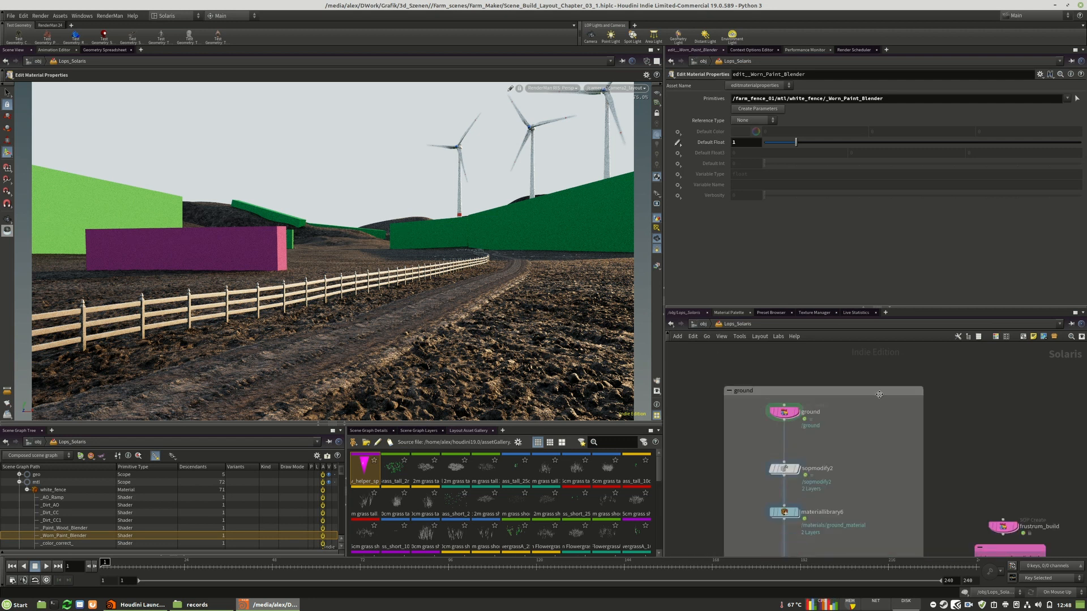
{"action": "scroll", "coordinate": [878, 393], "scroll_direction": "down", "scroll_amount": 8}
{"action": "middle_click_drag", "start_coordinate": [878, 392], "coordinate": [989, 384]}
{"action": "scroll", "coordinate": [870, 409], "scroll_direction": "down", "scroll_amount": 5}
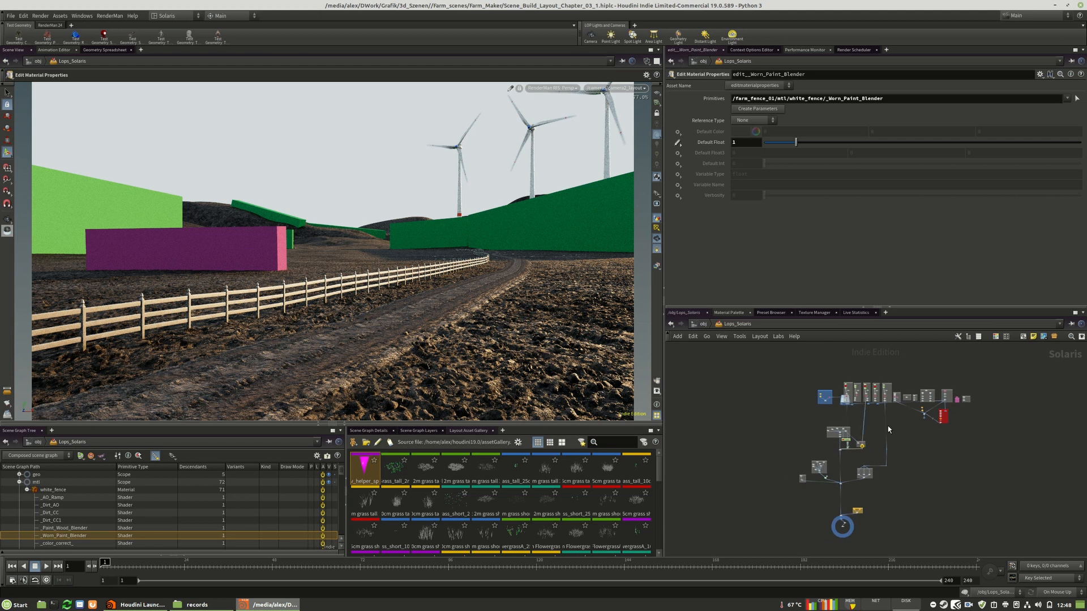
{"action": "middle_click_drag", "start_coordinate": [897, 432], "coordinate": [873, 447]}
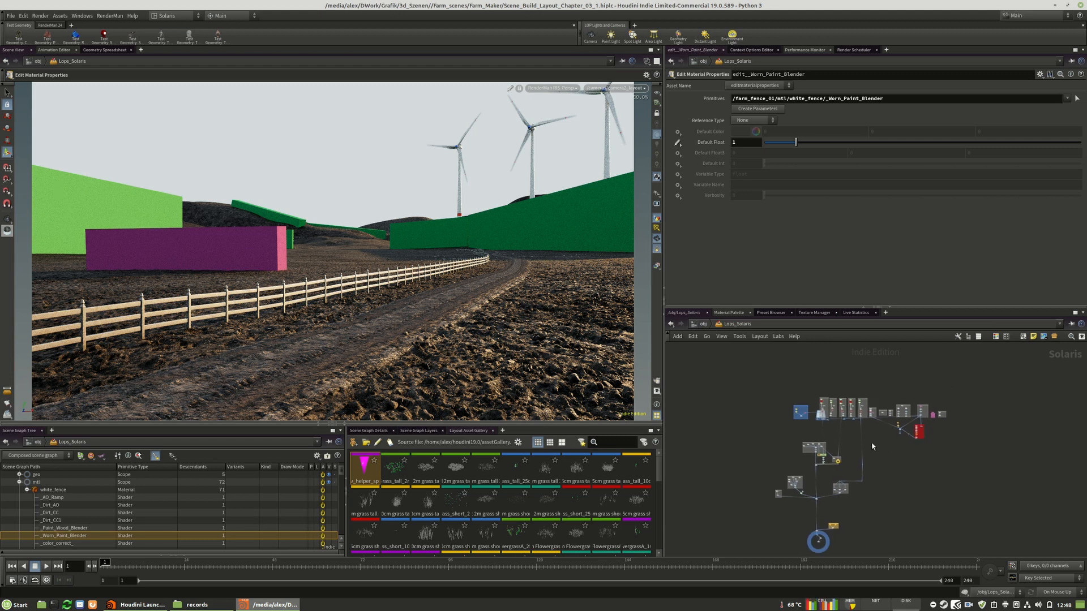
{"action": "scroll", "coordinate": [854, 406], "scroll_direction": "up", "scroll_amount": 4}
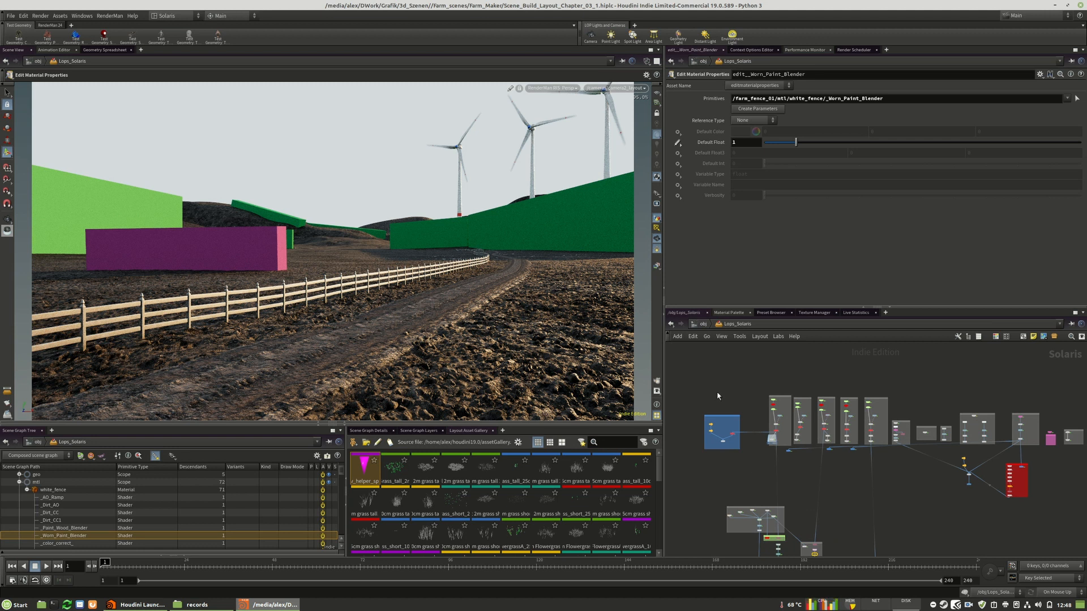
{"action": "scroll", "coordinate": [717, 396], "scroll_direction": "down", "scroll_amount": 4}
{"action": "scroll", "coordinate": [741, 484], "scroll_direction": "up", "scroll_amount": 6}
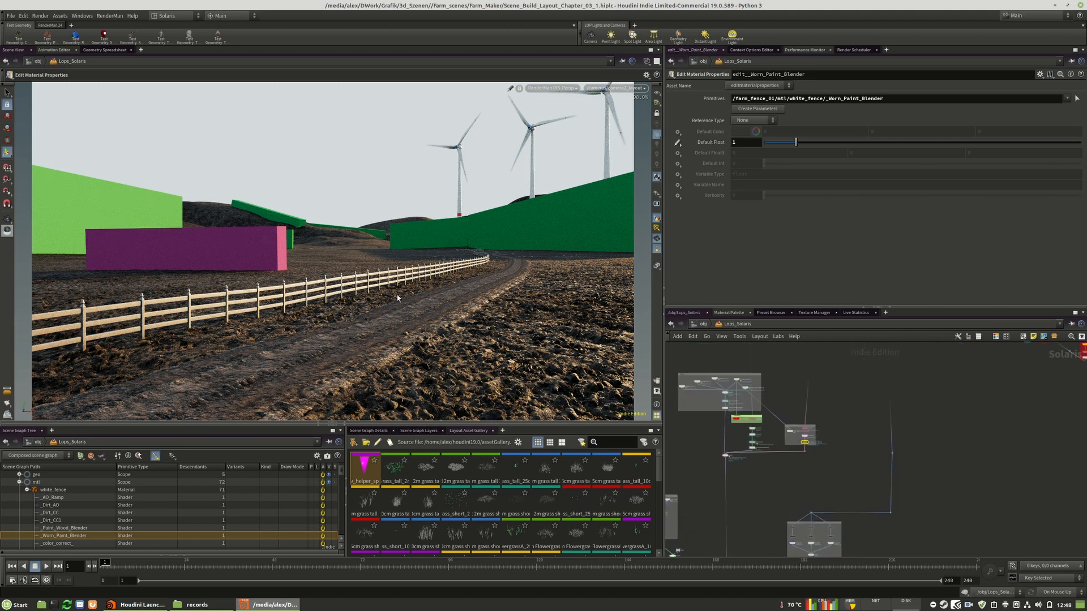
Title the network box around the farm fence reference and material edit nodes farm_fence_01
{"action": "middle_click_drag", "start_coordinate": [972, 491], "coordinate": [1001, 499]}
{"action": "scroll", "coordinate": [850, 459], "scroll_direction": "up", "scroll_amount": 5}
{"action": "middle_click_drag", "start_coordinate": [939, 468], "coordinate": [991, 506]}
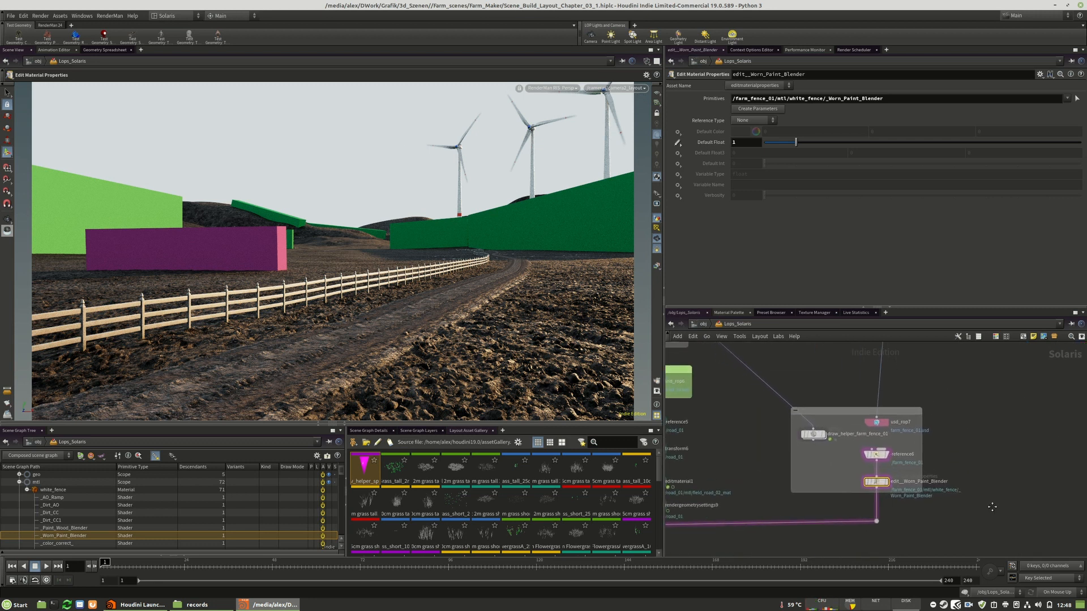
{"action": "scroll", "coordinate": [990, 506], "scroll_direction": "down", "scroll_amount": 3}
{"action": "scroll", "coordinate": [930, 469], "scroll_direction": "up", "scroll_amount": 3}
{"action": "double_click", "coordinate": [884, 455]}
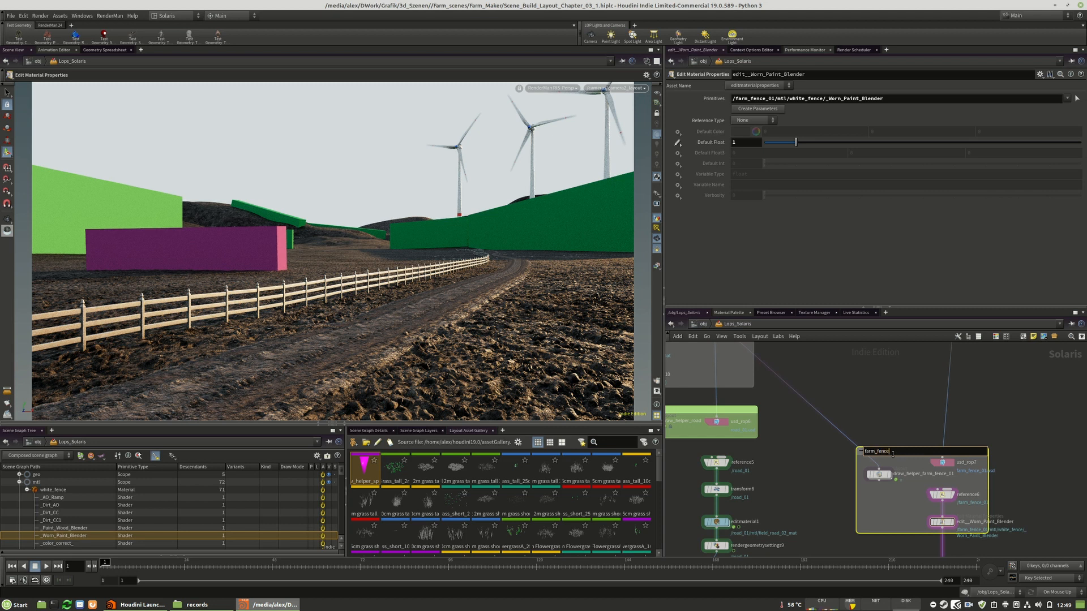
{"action": "type", "text": "farm_fence_01"}
{"action": "key", "text": "Return"}
{"action": "scroll", "coordinate": [1014, 512], "scroll_direction": "down", "scroll_amount": 6}
{"action": "scroll", "coordinate": [849, 409], "scroll_direction": "up", "scroll_amount": 6}
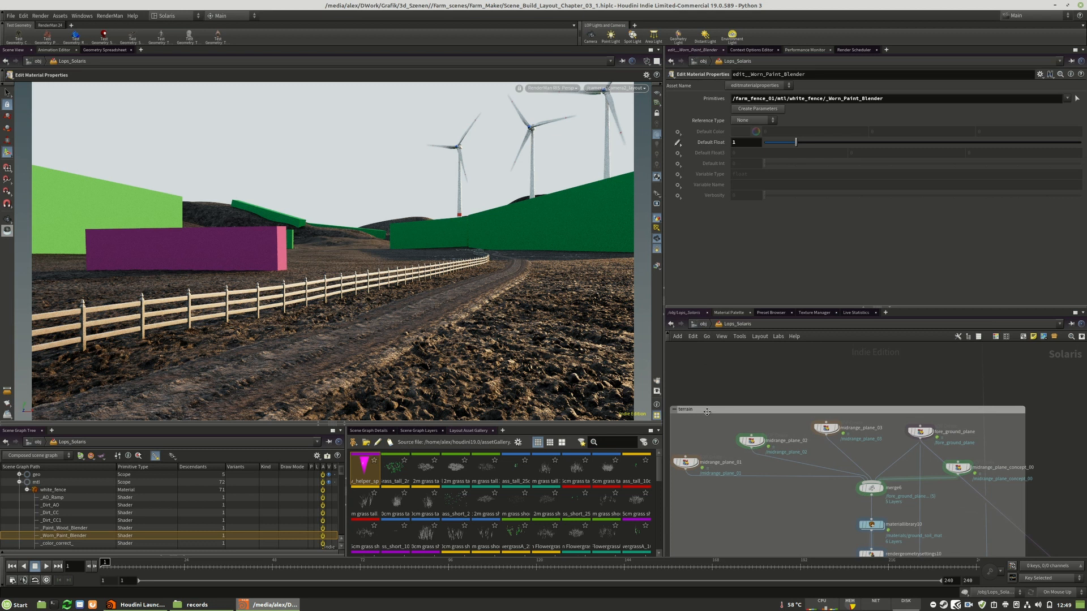
Switch the viewport from the RenderMan render back to the standard Houdini display and save the scene file
{"action": "scroll", "coordinate": [707, 411], "scroll_direction": "down", "scroll_amount": 6}
{"action": "scroll", "coordinate": [812, 445], "scroll_direction": "up", "scroll_amount": 3}
{"action": "left_click", "coordinate": [847, 459]}
{"action": "scroll", "coordinate": [854, 493], "scroll_direction": "down", "scroll_amount": 6}
{"action": "middle_click_drag", "start_coordinate": [870, 481], "coordinate": [846, 481]}
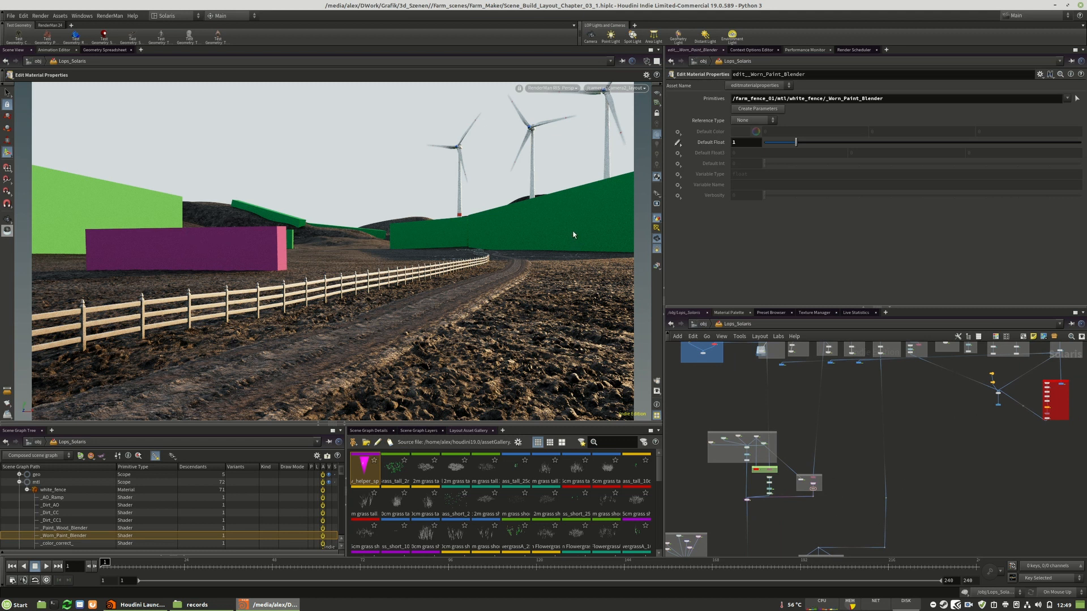
{"action": "left_click", "coordinate": [558, 88]}
{"action": "left_click", "coordinate": [548, 119]}
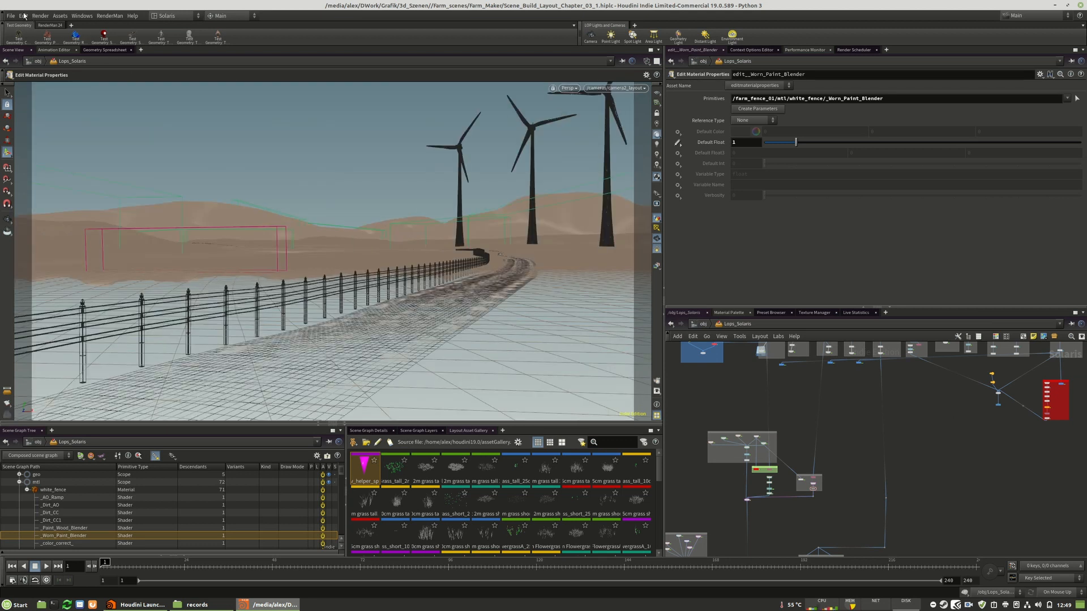
{"action": "left_click", "coordinate": [11, 15]}
{"action": "left_click", "coordinate": [23, 74]}
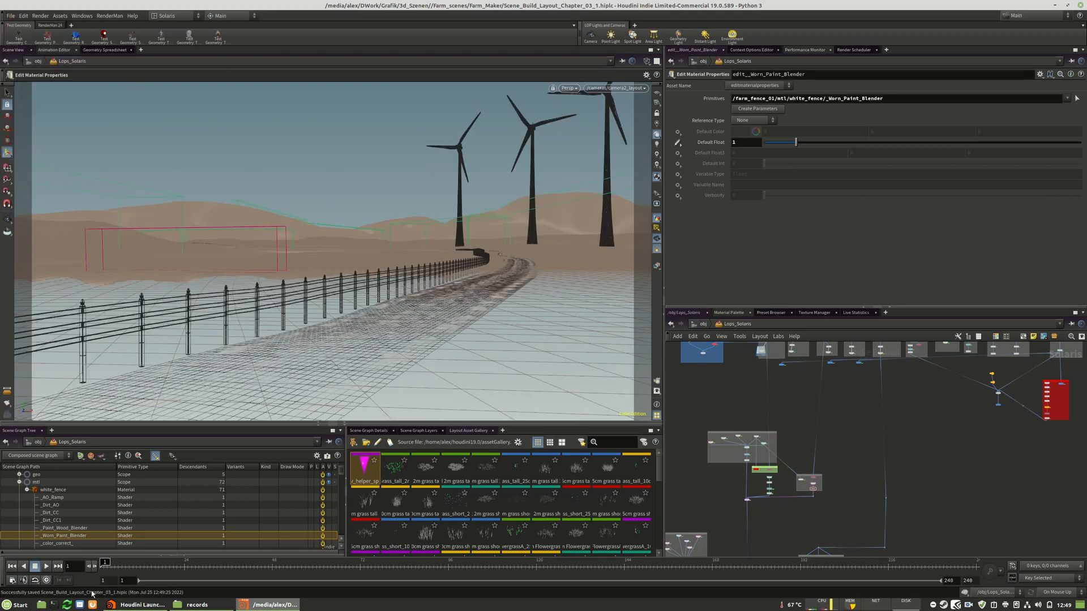
Open the scene file Asset_Robot_Sprayer.hiplc and send future errors to the console
{"action": "left_click", "coordinate": [12, 15]}
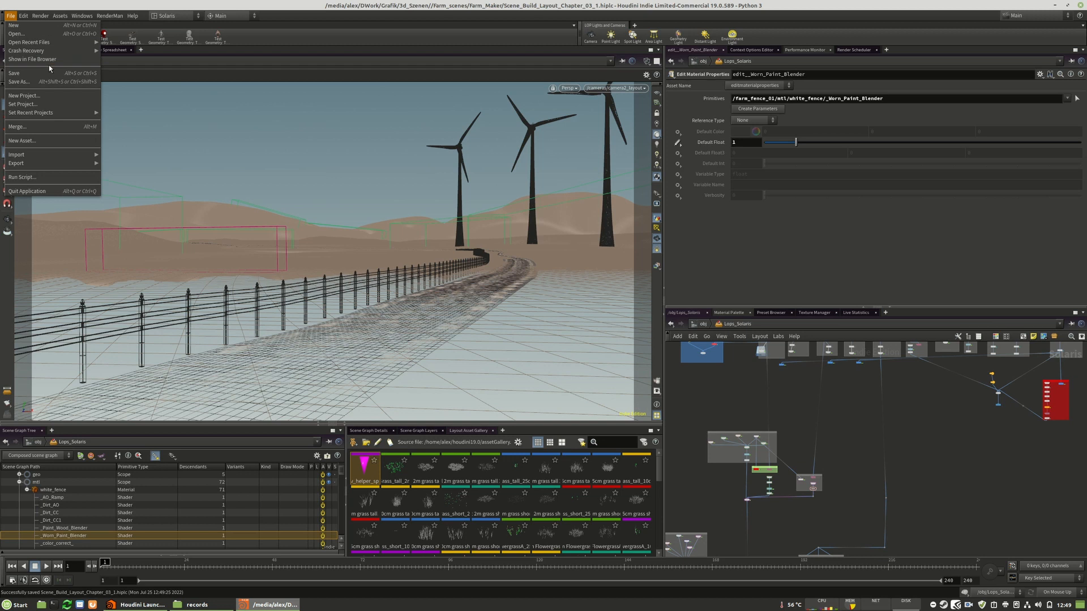
{"action": "left_click", "coordinate": [23, 33]}
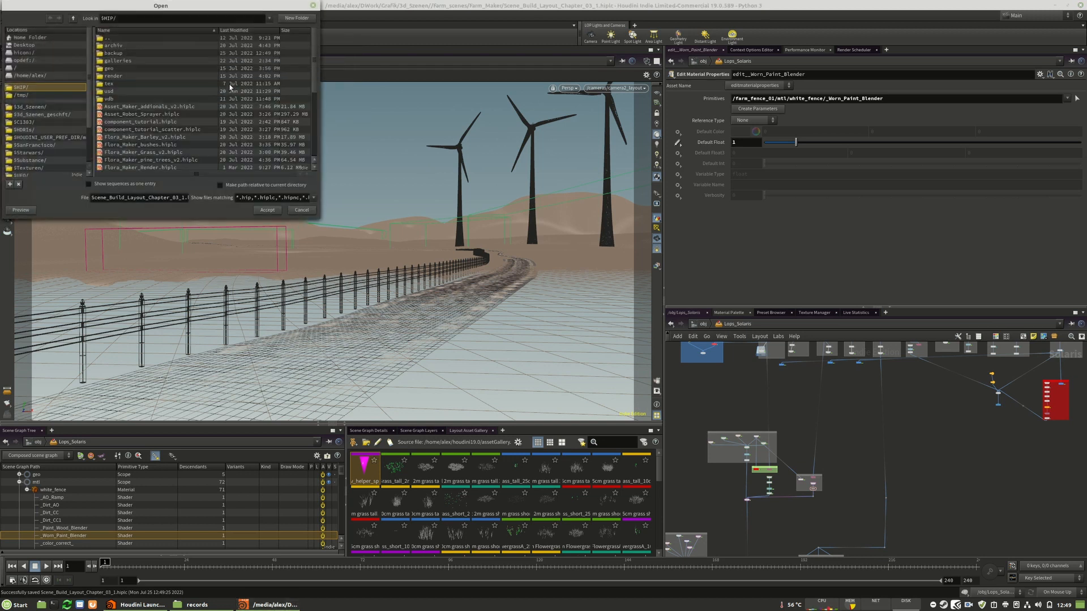
{"action": "left_click", "coordinate": [118, 115]}
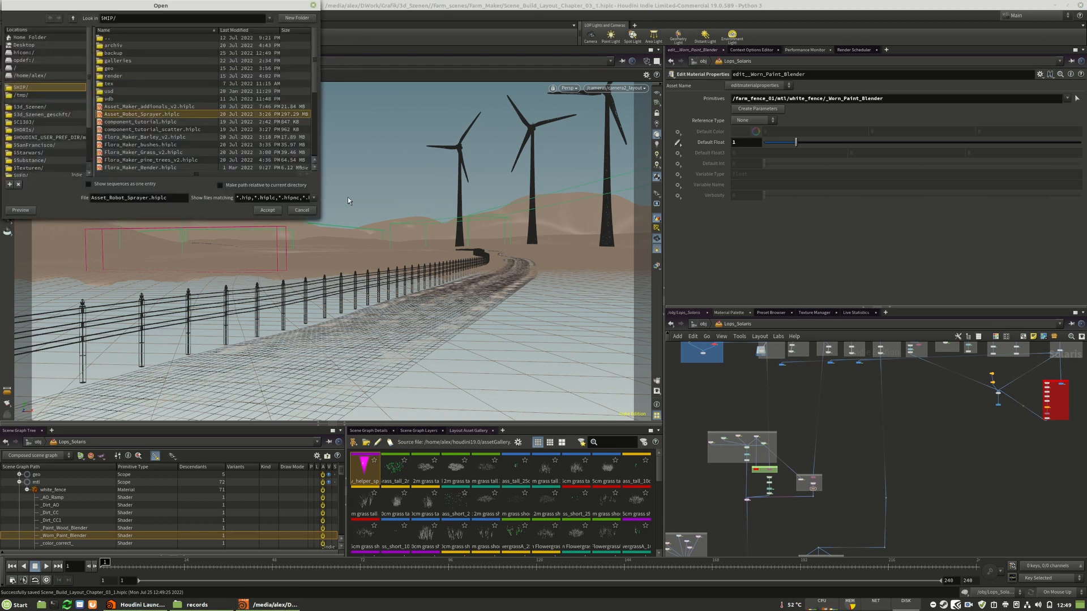
{"action": "left_click", "coordinate": [264, 211]}
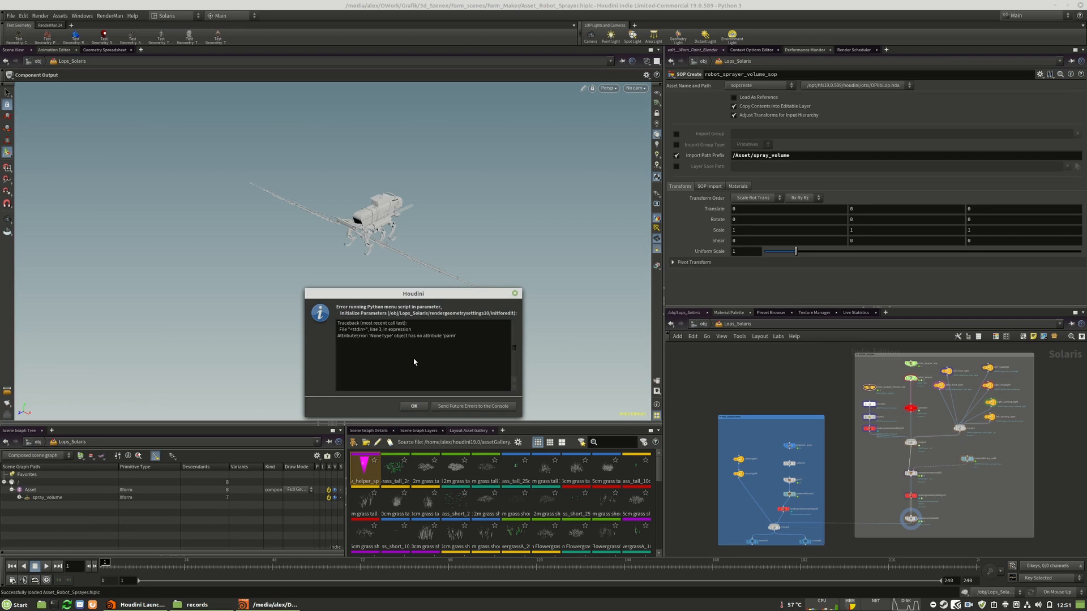
{"action": "left_click", "coordinate": [474, 406]}
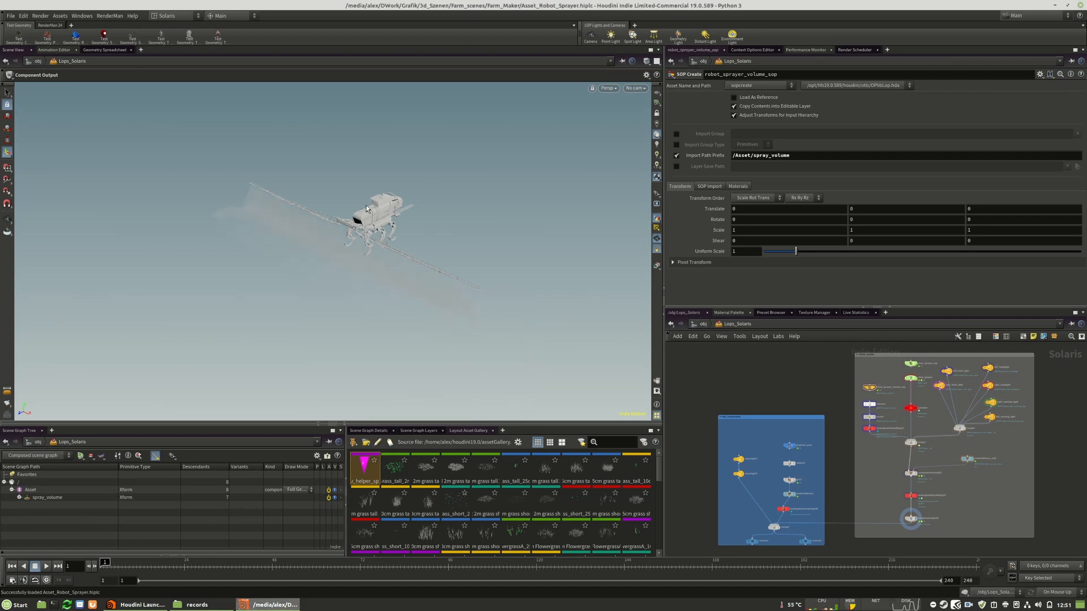
Examine the robot sprayer model and the Robot_Sprayer network box, including its spray volume, controller, lights, materials and component output nodes
{"action": "key", "text": "Escape"}
{"action": "left_click_drag", "start_coordinate": [385, 253], "coordinate": [498, 219]}
{"action": "right_click_drag", "start_coordinate": [508, 220], "coordinate": [558, 232]}
{"action": "mouse_move", "coordinate": [480, 251]}
{"action": "left_mouse_down"}
{"action": "mouse_move", "coordinate": [348, 232]}
{"action": "mouse_move", "coordinate": [374, 229]}
{"action": "mouse_move", "coordinate": [368, 260]}
{"action": "mouse_move", "coordinate": [328, 237]}
{"action": "mouse_move", "coordinate": [390, 216]}
{"action": "mouse_move", "coordinate": [428, 258]}
{"action": "left_mouse_up"}
{"action": "key", "text": "Return"}
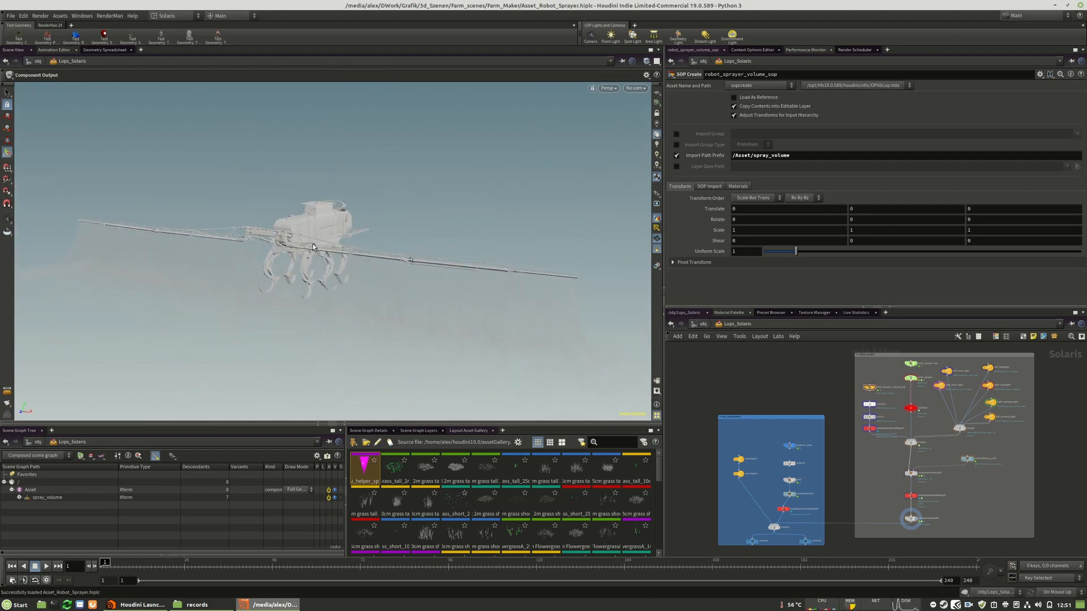
{"action": "scroll", "coordinate": [844, 390], "scroll_direction": "down", "scroll_amount": 3}
{"action": "scroll", "coordinate": [918, 379], "scroll_direction": "up", "scroll_amount": 5}
{"action": "scroll", "coordinate": [918, 379], "scroll_direction": "down", "scroll_amount": 2}
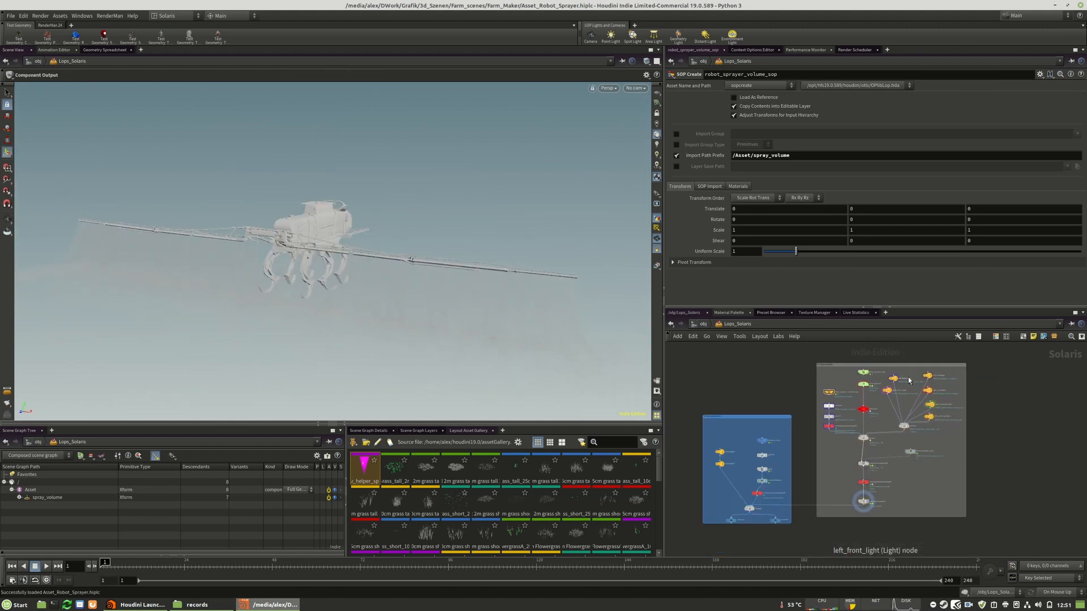
{"action": "scroll", "coordinate": [853, 368], "scroll_direction": "up", "scroll_amount": 3}
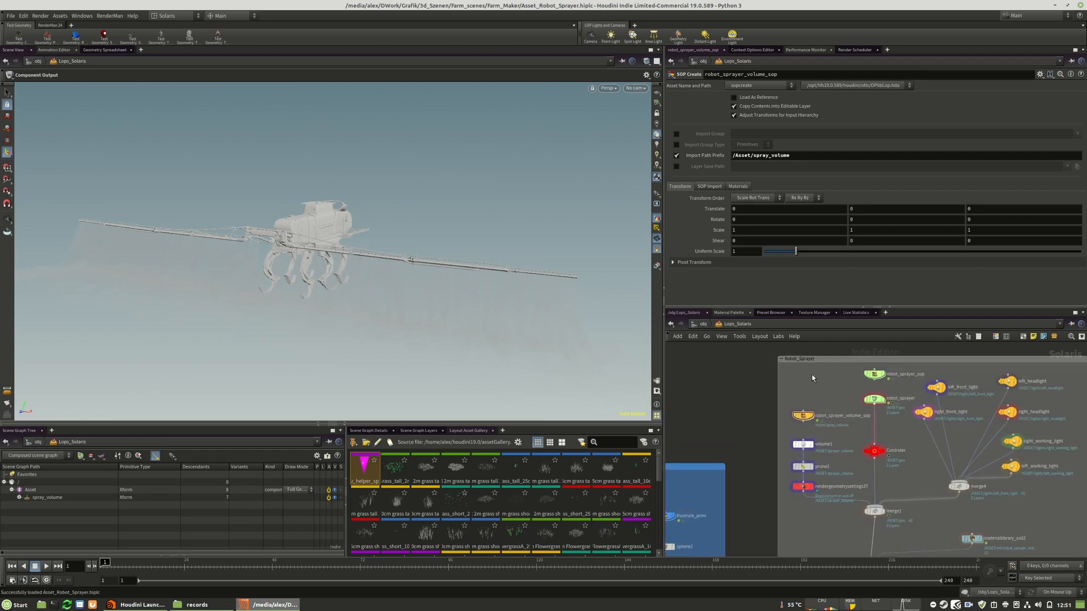
{"action": "scroll", "coordinate": [759, 355], "scroll_direction": "down", "scroll_amount": 3}
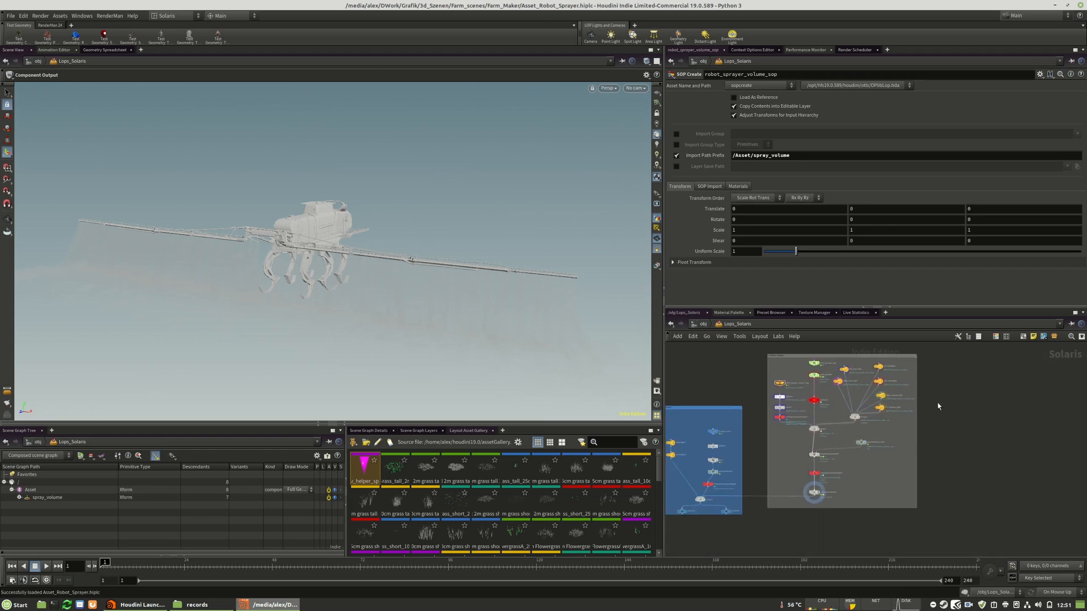
{"action": "middle_click_drag", "start_coordinate": [939, 405], "coordinate": [970, 435]}
{"action": "scroll", "coordinate": [811, 383], "scroll_direction": "up", "scroll_amount": 5}
{"action": "scroll", "coordinate": [763, 364], "scroll_direction": "down", "scroll_amount": 4}
{"action": "mouse_move", "coordinate": [740, 366]}
{"action": "middle_mouse_down"}
{"action": "mouse_move", "coordinate": [805, 347]}
{"action": "mouse_move", "coordinate": [726, 352]}
{"action": "mouse_move", "coordinate": [738, 352]}
{"action": "middle_mouse_up"}
{"action": "scroll", "coordinate": [825, 409], "scroll_direction": "up", "scroll_amount": 5}
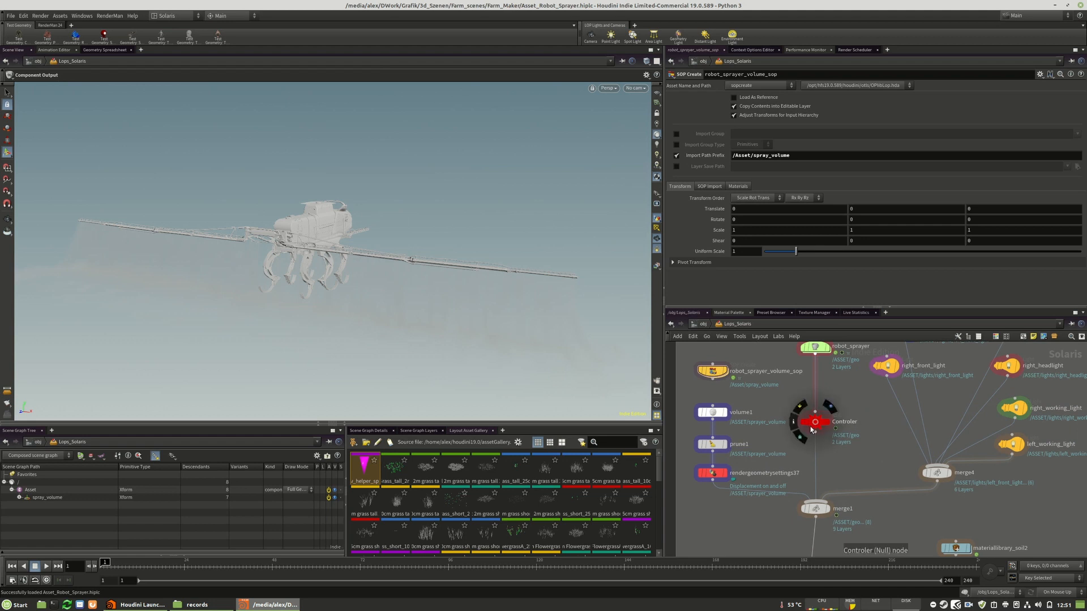
{"action": "scroll", "coordinate": [808, 363], "scroll_direction": "down", "scroll_amount": 4}
{"action": "scroll", "coordinate": [811, 357], "scroll_direction": "up", "scroll_amount": 4}
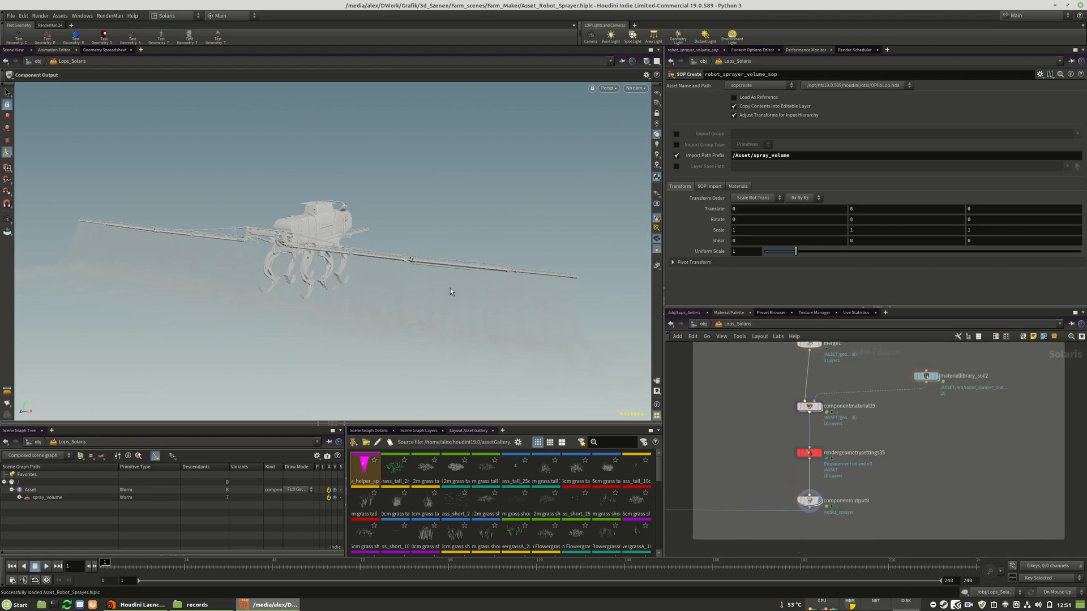
{"action": "scroll", "coordinate": [832, 517], "scroll_direction": "down", "scroll_amount": 4}
{"action": "scroll", "coordinate": [810, 407], "scroll_direction": "up", "scroll_amount": 5}
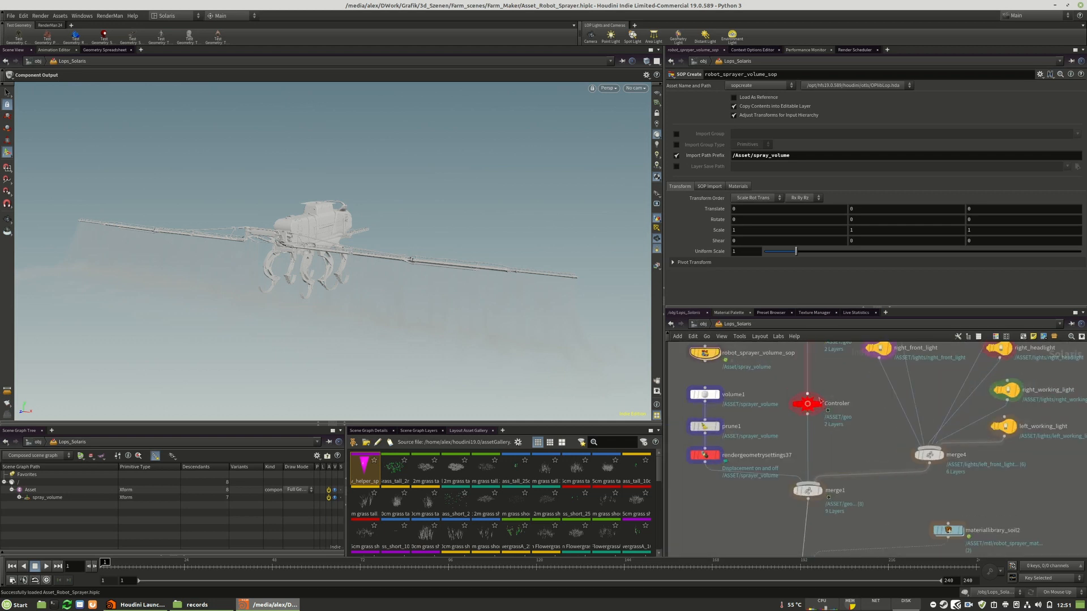
Set Lights_On/Off on the Controler null node to 0.5
{"action": "left_click", "coordinate": [811, 407]}
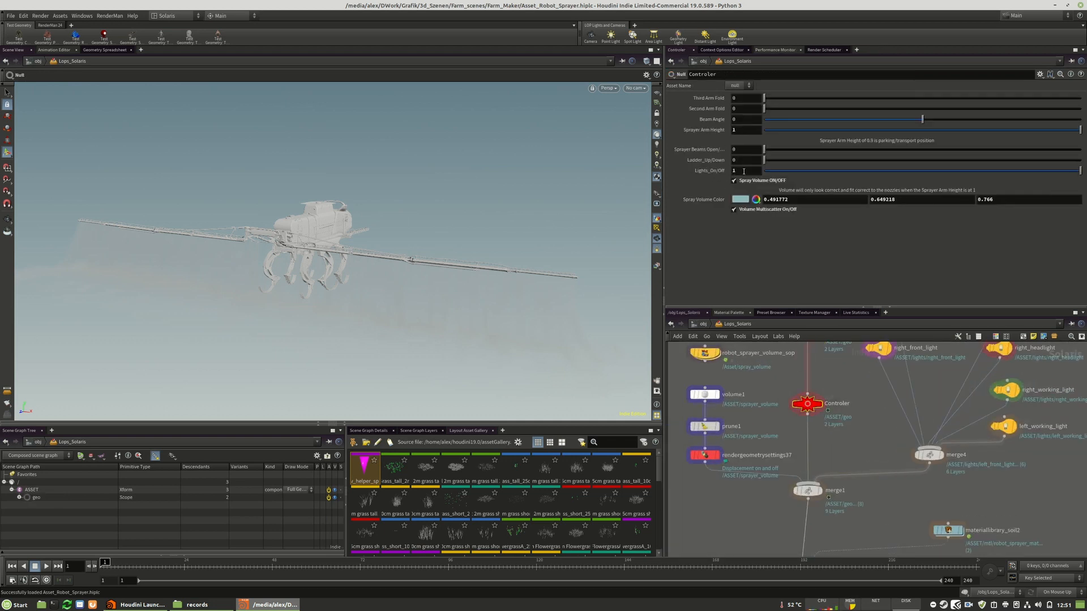
{"action": "key", "text": "Tab"}
{"action": "key", "text": "BackSpace"}
{"action": "type", "text": ".5"}
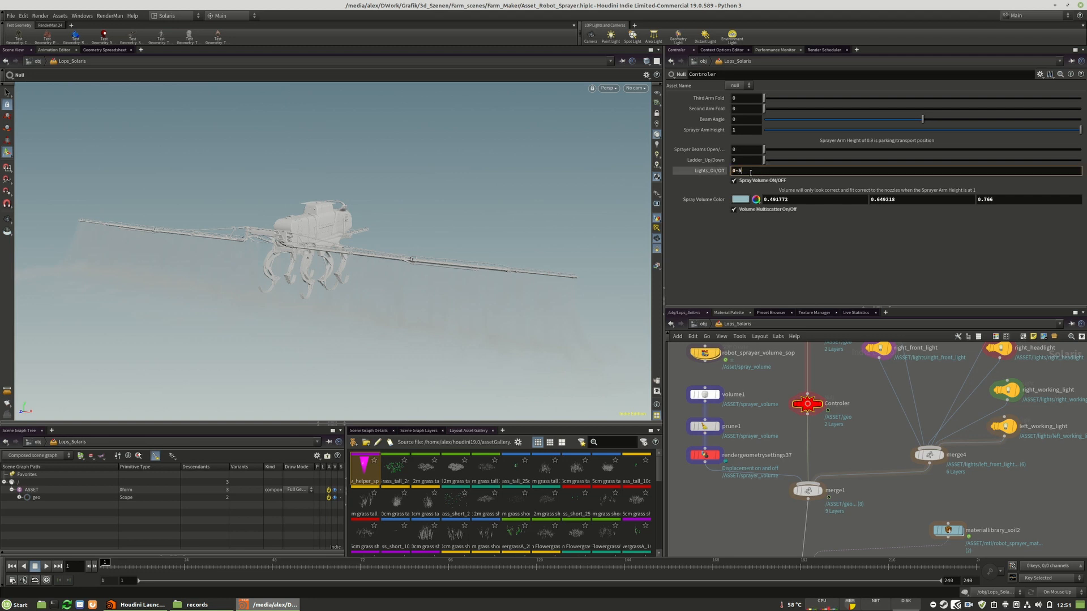
{"action": "type", "text": "5"}
{"action": "key", "text": "Return"}
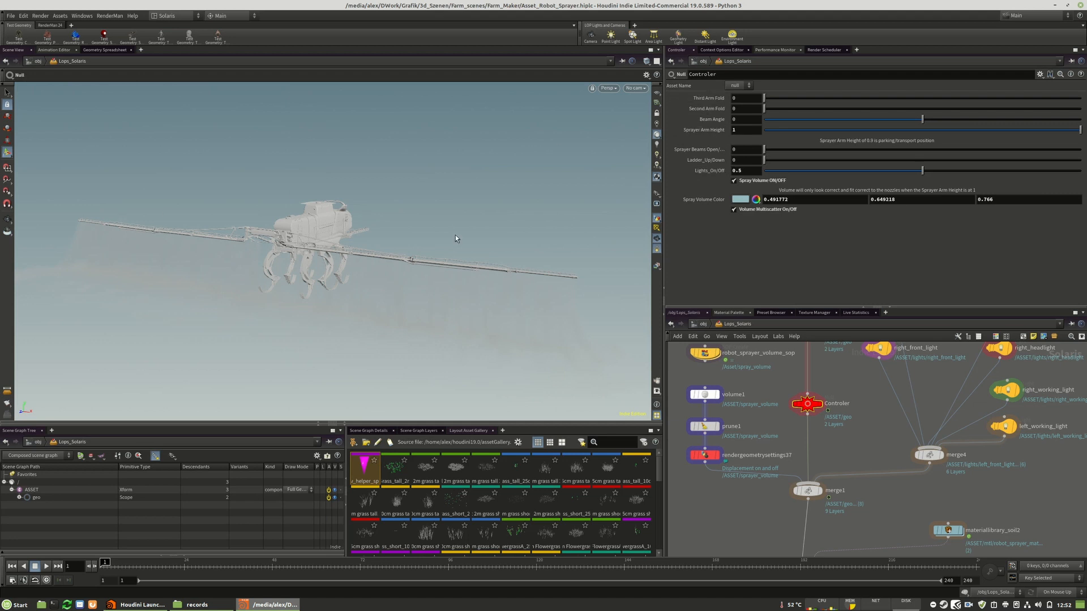
Review the root primitive, asset version, caching and export options of the componentoutput9 node
{"action": "scroll", "coordinate": [897, 391], "scroll_direction": "down", "scroll_amount": 5}
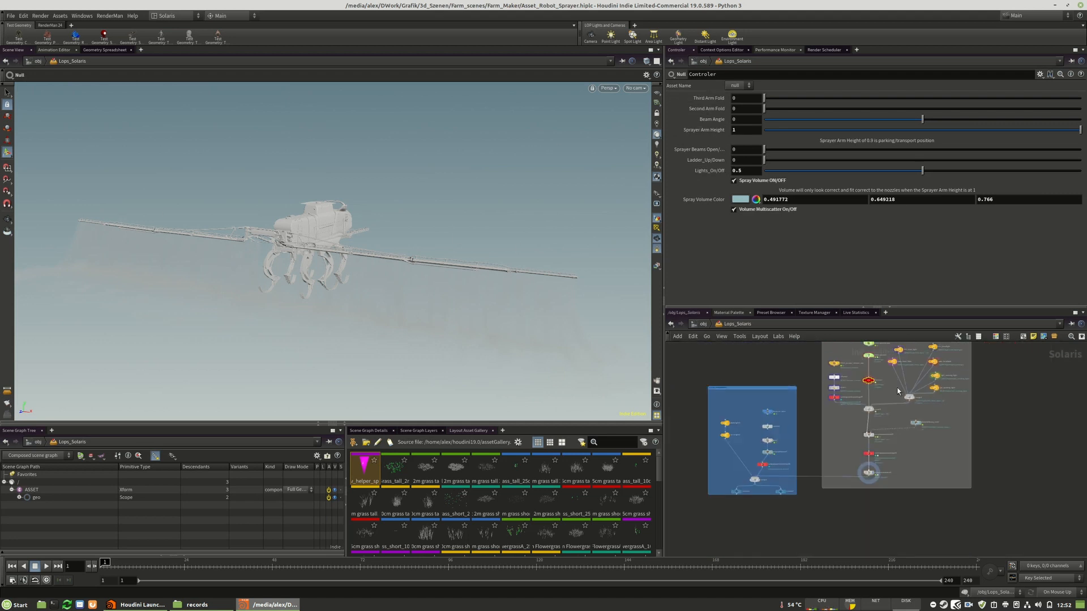
{"action": "scroll", "coordinate": [877, 481], "scroll_direction": "up", "scroll_amount": 8}
{"action": "left_click", "coordinate": [904, 431]}
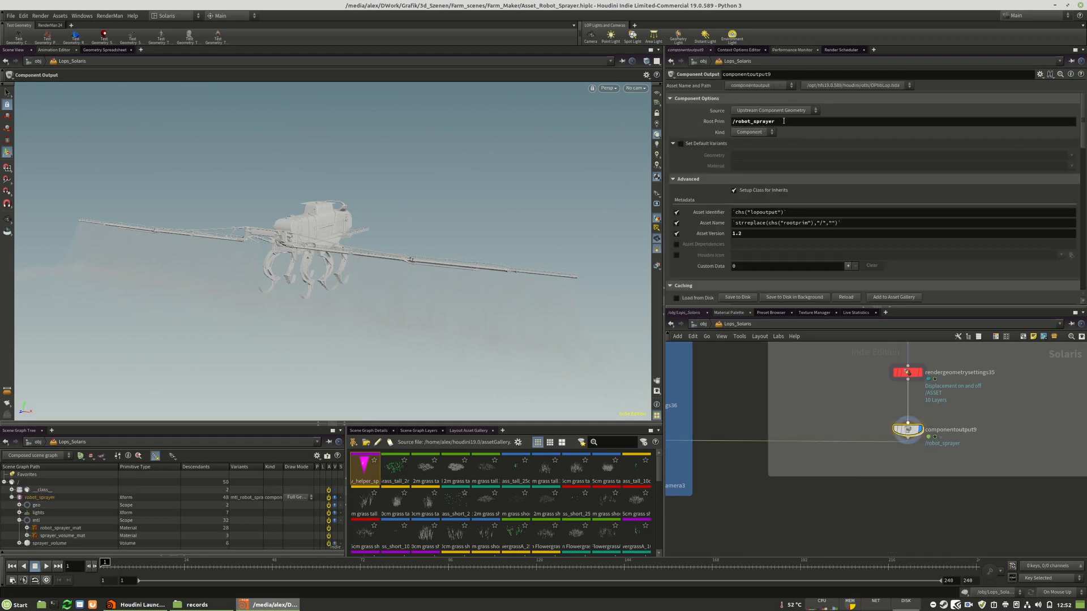
{"action": "scroll", "coordinate": [1085, 133], "scroll_direction": "down", "scroll_amount": 6}
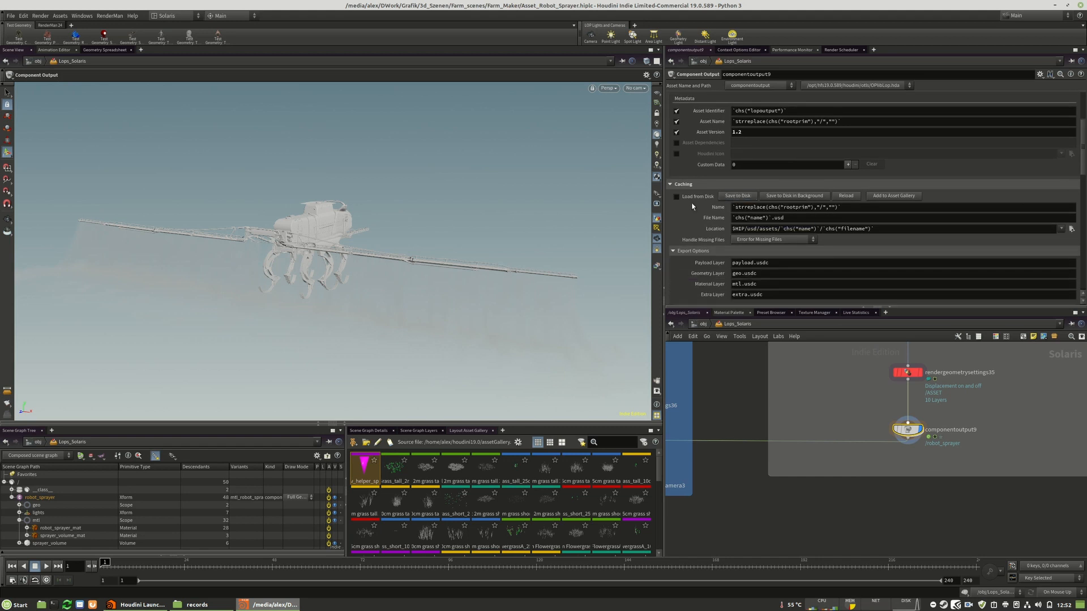
Reopen the recent scene Scene_Build_Layout_Chapter_03_1.hiplc, discarding the unsaved changes to the sprayer asset file
{"action": "left_click", "coordinate": [10, 16]}
{"action": "mouse_move", "coordinate": [41, 45]}
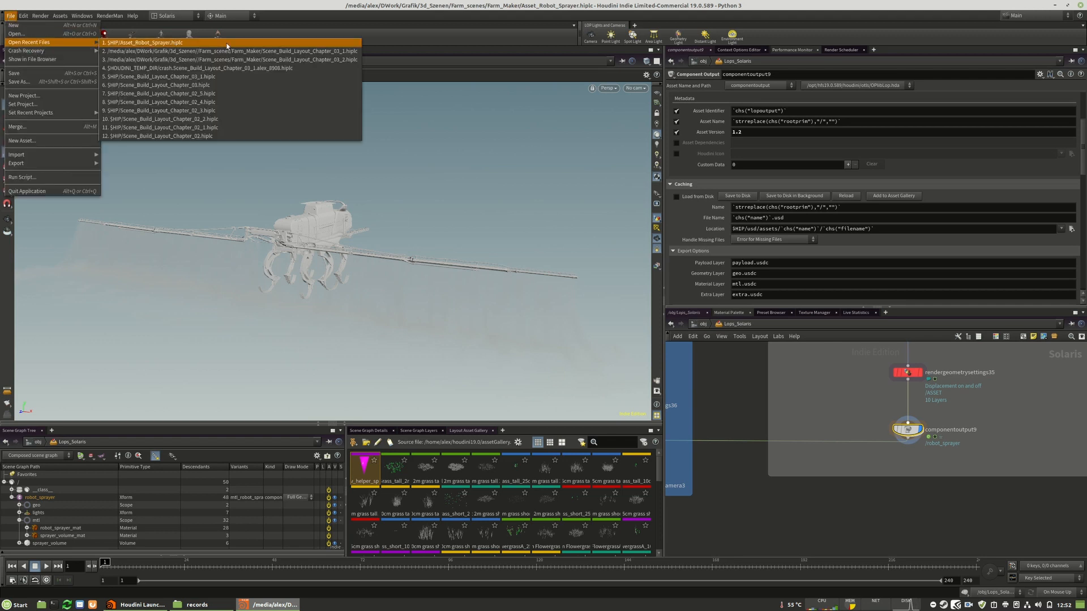
{"action": "left_click", "coordinate": [324, 55]}
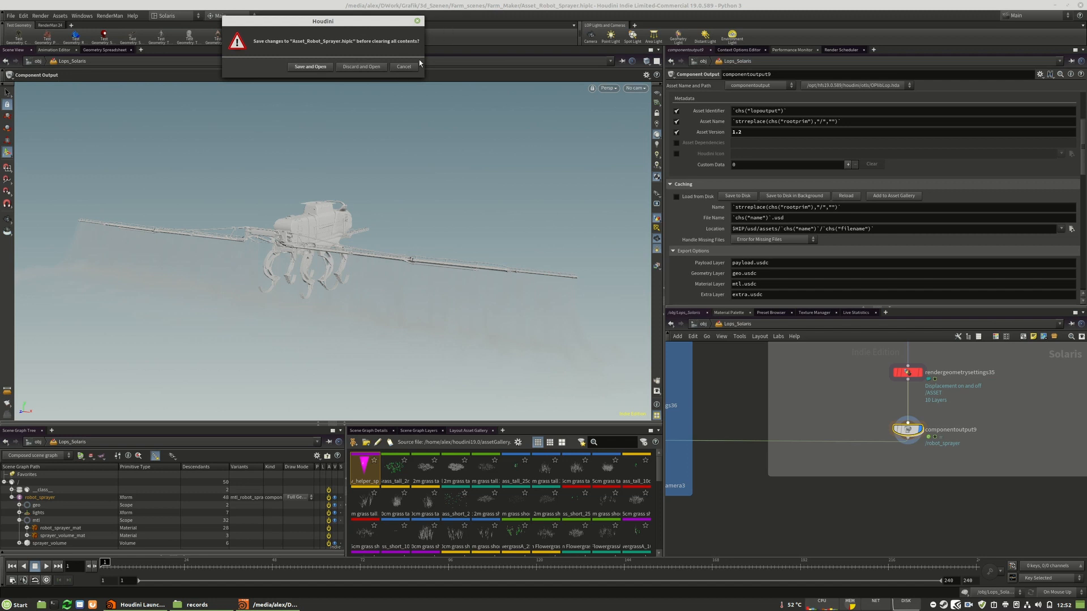
{"action": "left_click", "coordinate": [360, 68]}
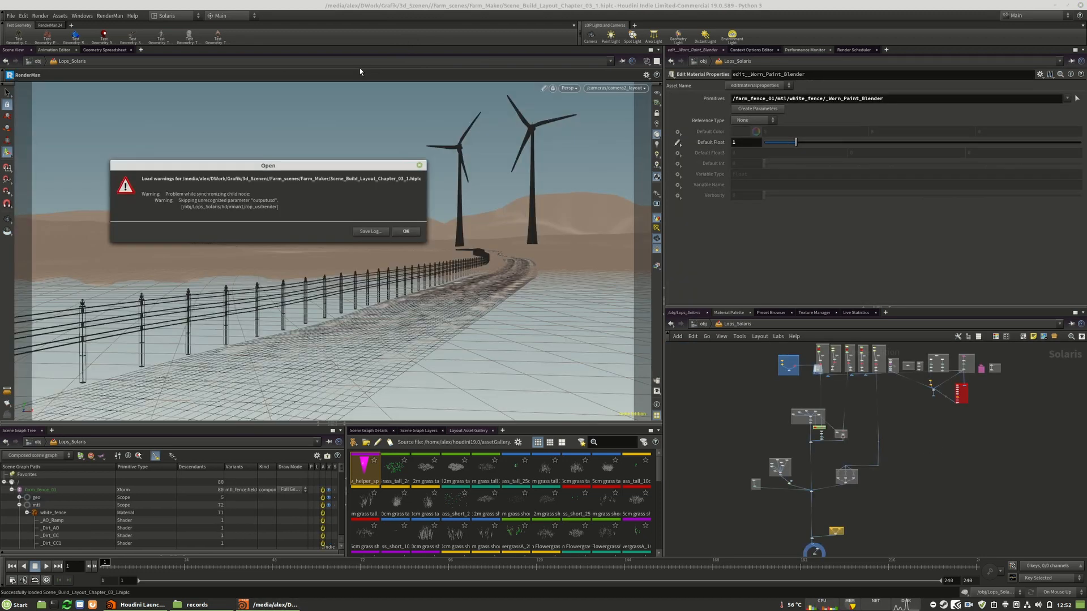
{"action": "left_click", "coordinate": [406, 232]}
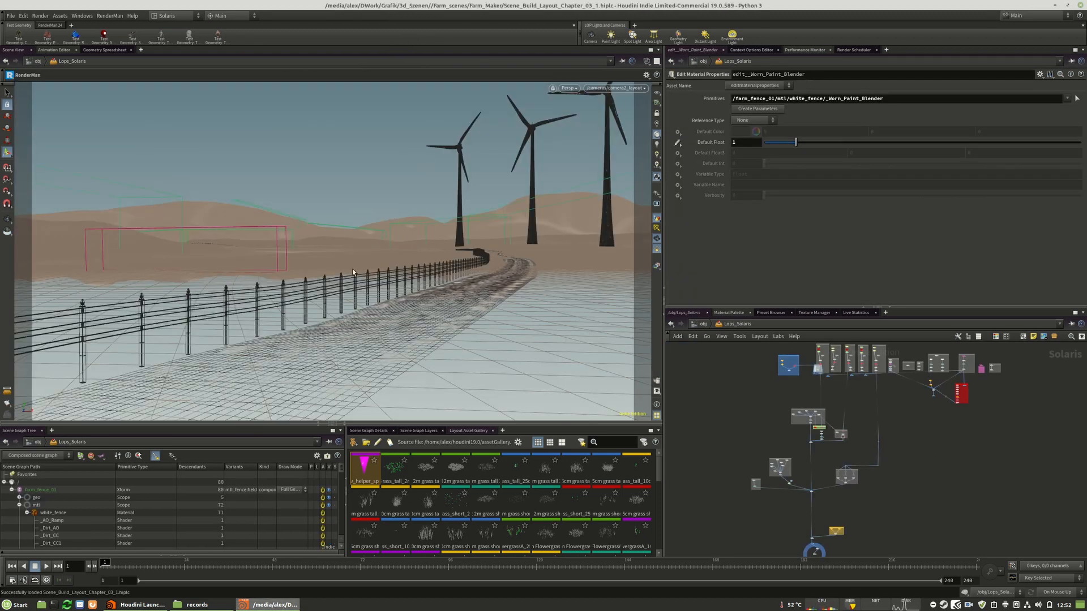
Add a Reference node in the empty network area beside the farm_fence_01 box
{"action": "scroll", "coordinate": [939, 492], "scroll_direction": "up", "scroll_amount": 3}
{"action": "scroll", "coordinate": [891, 473], "scroll_direction": "down", "scroll_amount": 3}
{"action": "scroll", "coordinate": [818, 436], "scroll_direction": "up", "scroll_amount": 10}
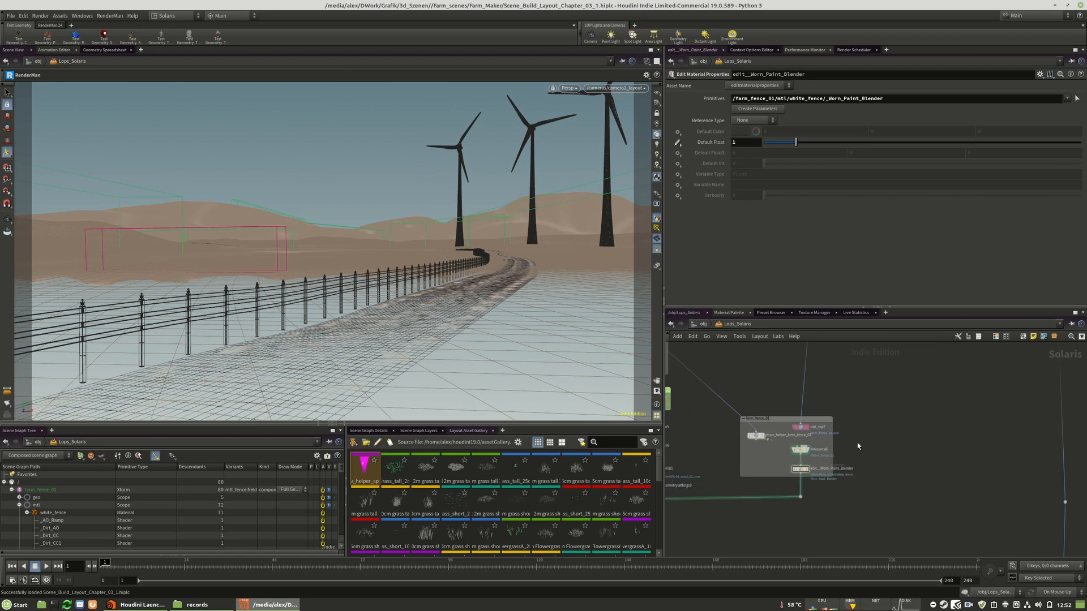
{"action": "key", "text": "Tab"}
{"action": "type", "text": "ref"}
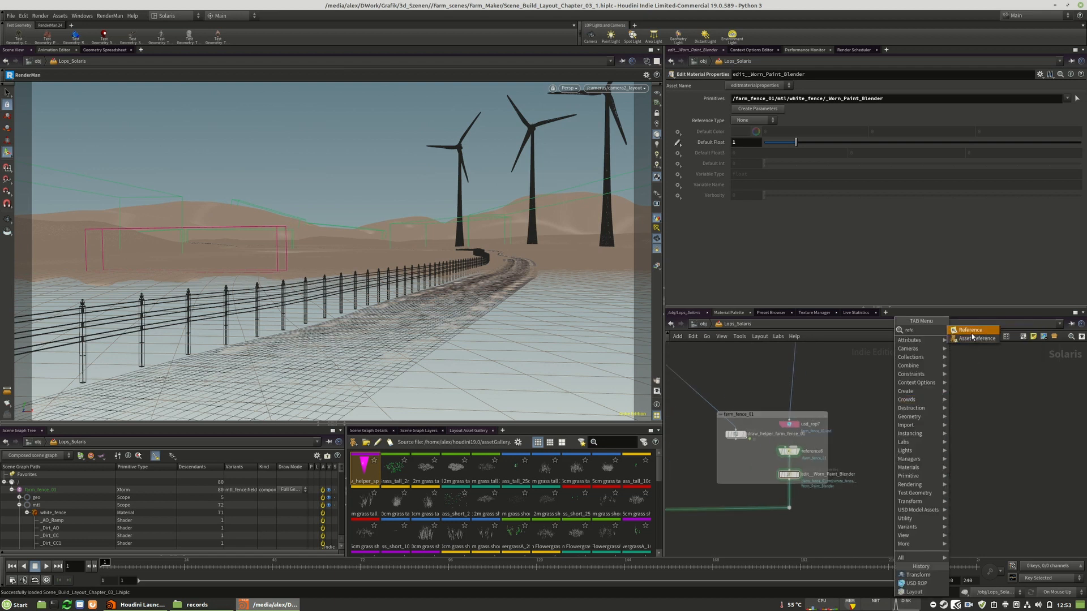
{"action": "left_click", "coordinate": [973, 331]}
{"action": "left_click", "coordinate": [912, 427]}
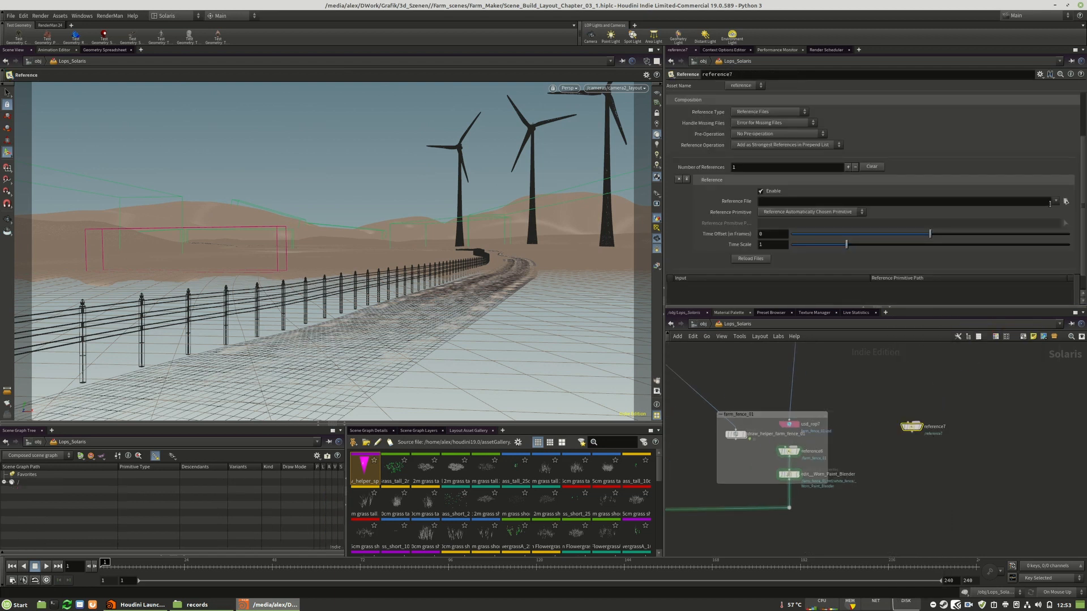
Set the new Reference node's primitive path to /robot_sprayer
{"action": "scroll", "coordinate": [1000, 167], "scroll_direction": "up", "scroll_amount": 3}
{"action": "left_click_drag", "start_coordinate": [745, 112], "coordinate": [735, 113]}
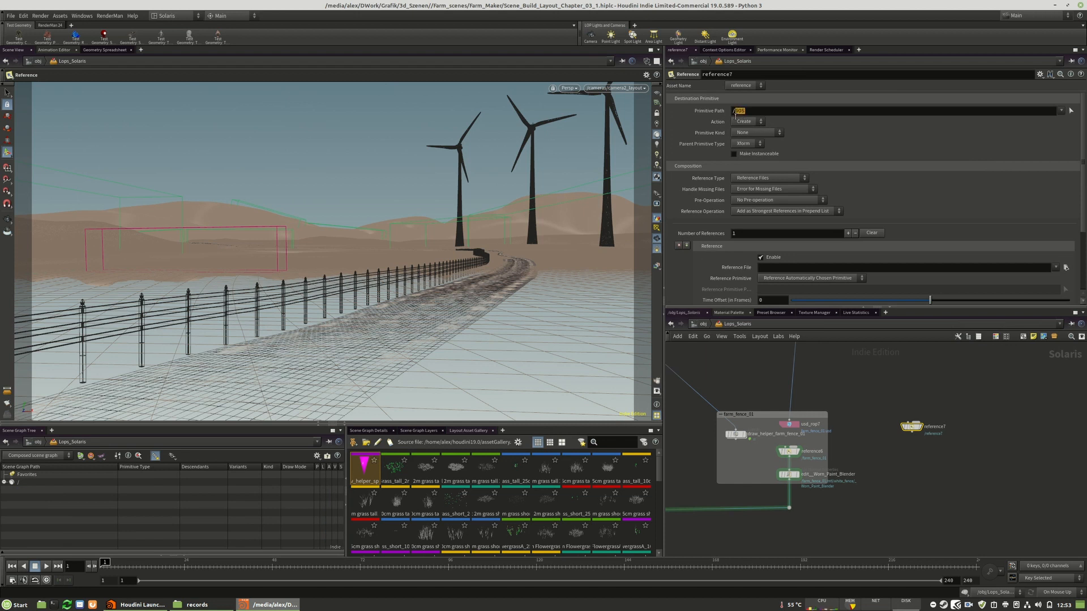
{"action": "type", "text": "robot_sprayer"}
{"action": "key", "text": "Return"}
Set the Reference node's file to $HIP/usd/assets/robot_sprayer/robot_sprayer.usd
{"action": "left_click", "coordinate": [1065, 268]}
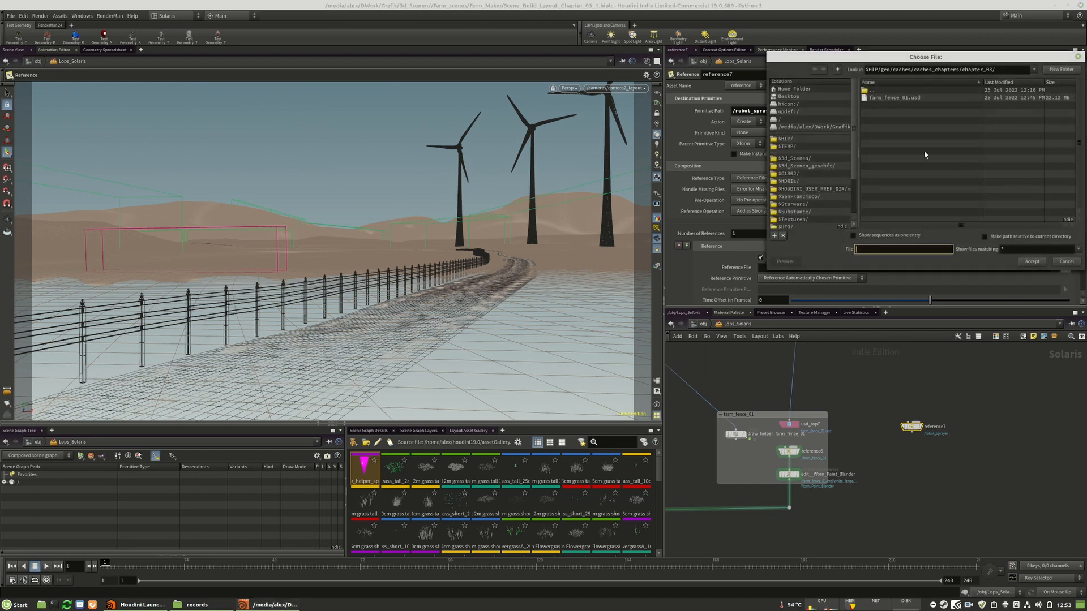
{"action": "double_click", "coordinate": [885, 89]}
{"action": "double_click", "coordinate": [885, 89]}
{"action": "double_click", "coordinate": [884, 91]}
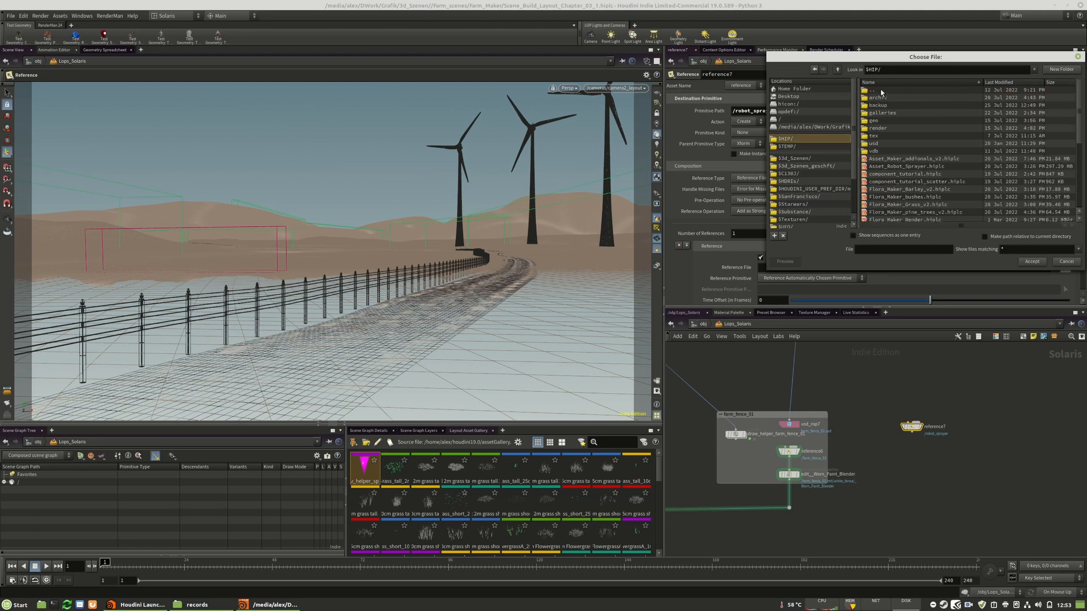
{"action": "double_click", "coordinate": [875, 143]}
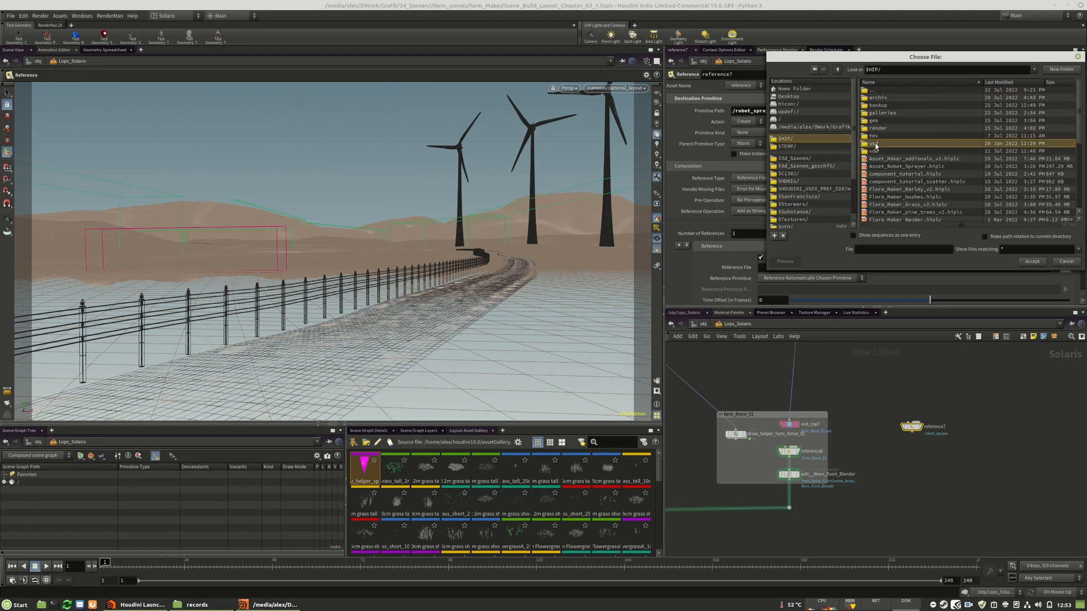
{"action": "double_click", "coordinate": [877, 98]}
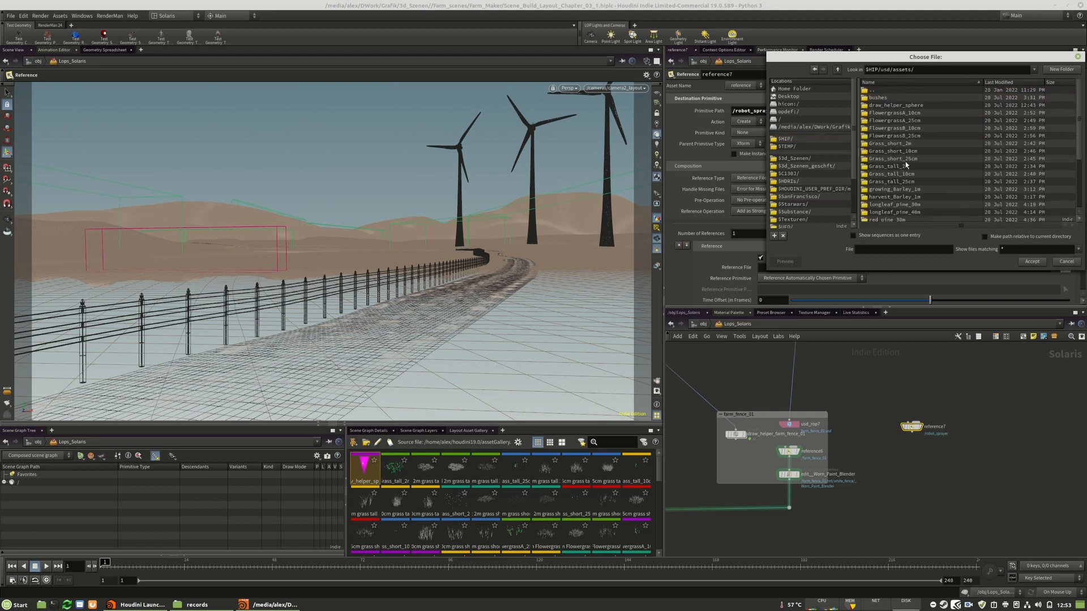
{"action": "scroll", "coordinate": [902, 163], "scroll_direction": "down", "scroll_amount": 3}
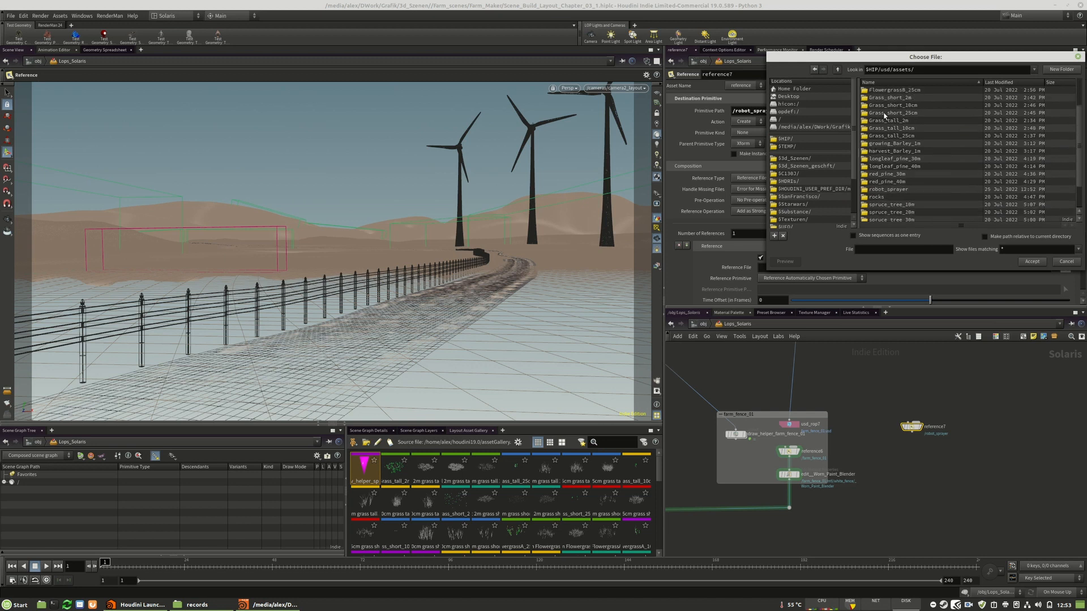
{"action": "double_click", "coordinate": [889, 166]}
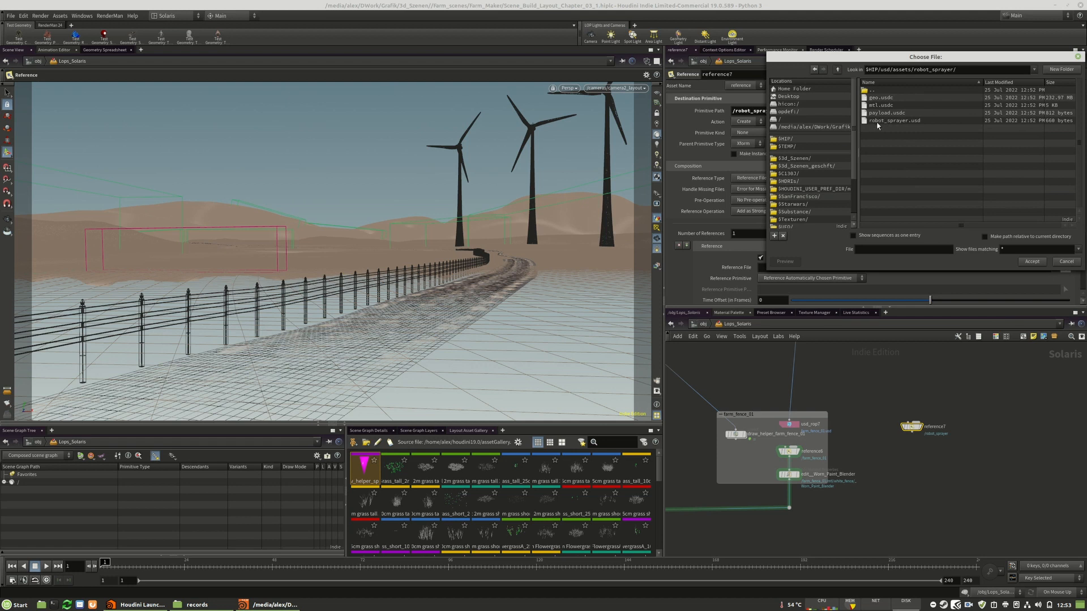
{"action": "left_click", "coordinate": [893, 120]}
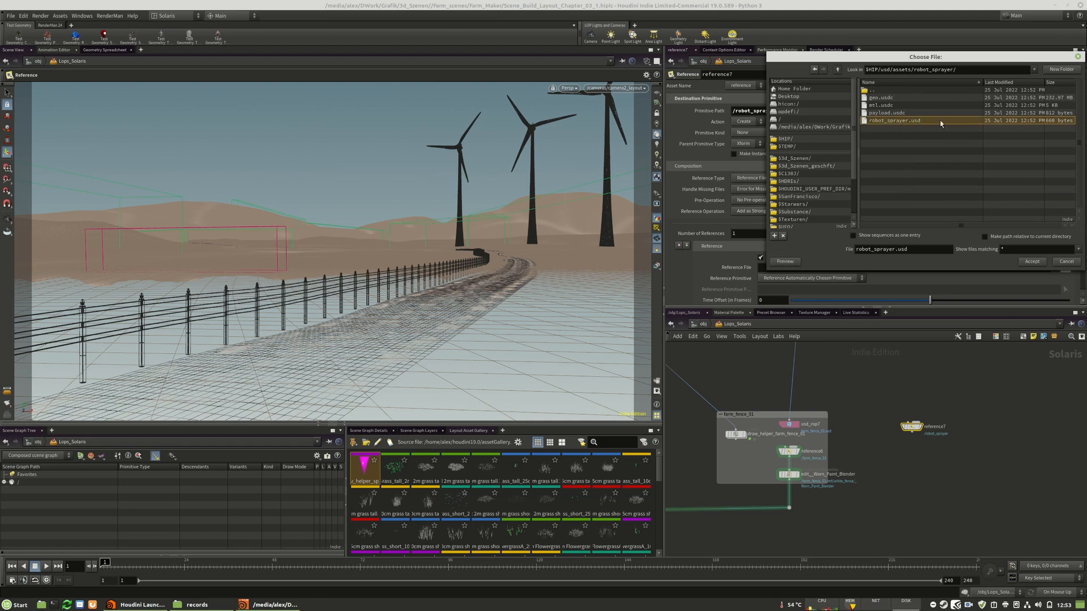
{"action": "left_click", "coordinate": [1031, 262]}
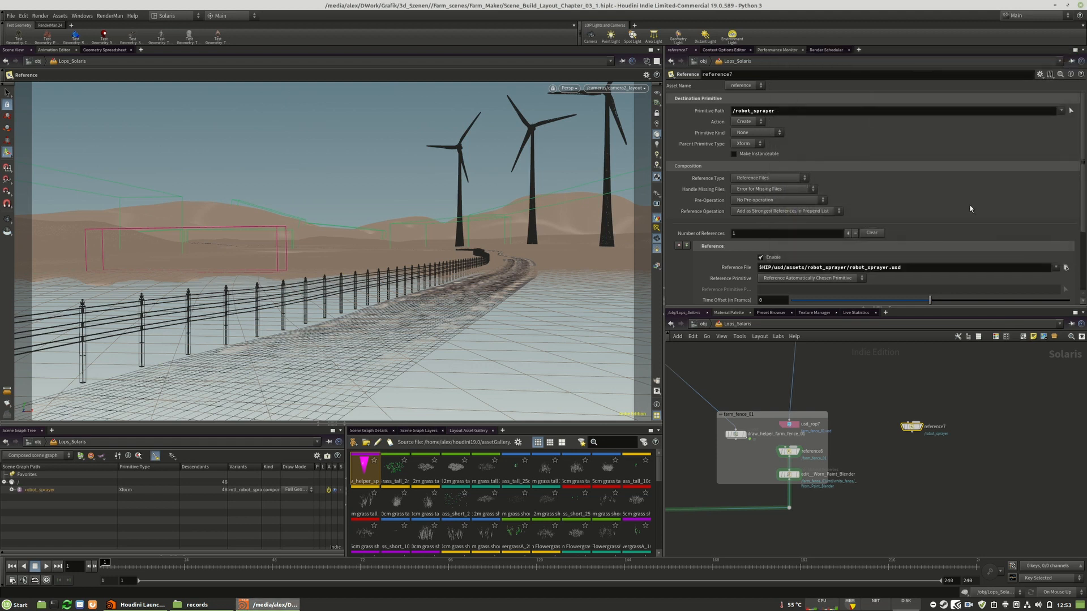
Display the robot sprayer reference and examine the child primitives of robot_sprayer in the scene graph
{"action": "left_click", "coordinate": [919, 427]}
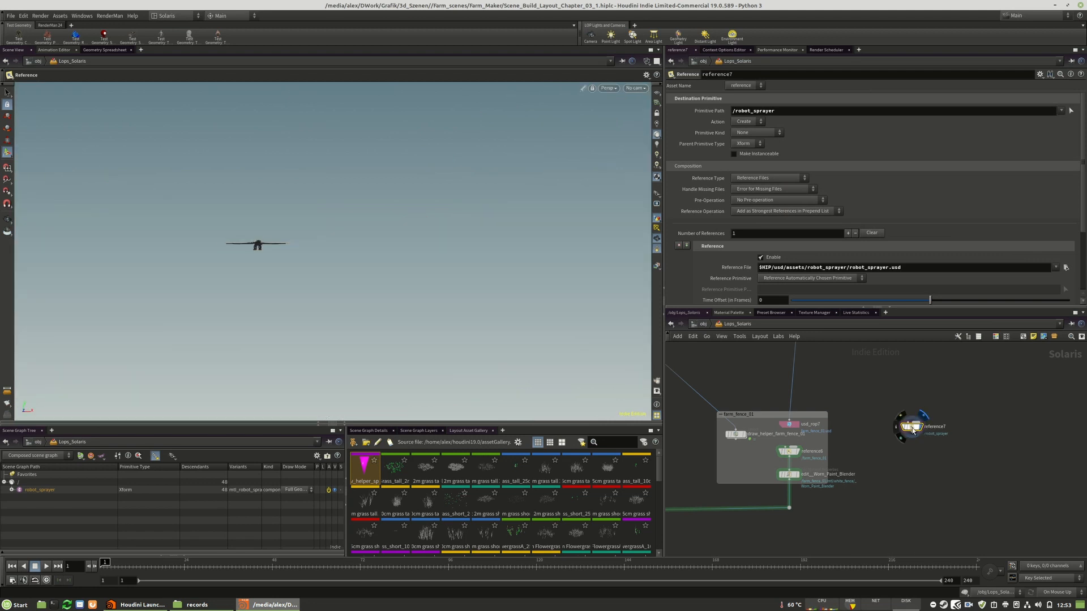
{"action": "middle_click_drag", "start_coordinate": [884, 478], "coordinate": [924, 467]}
{"action": "left_click", "coordinate": [11, 490]}
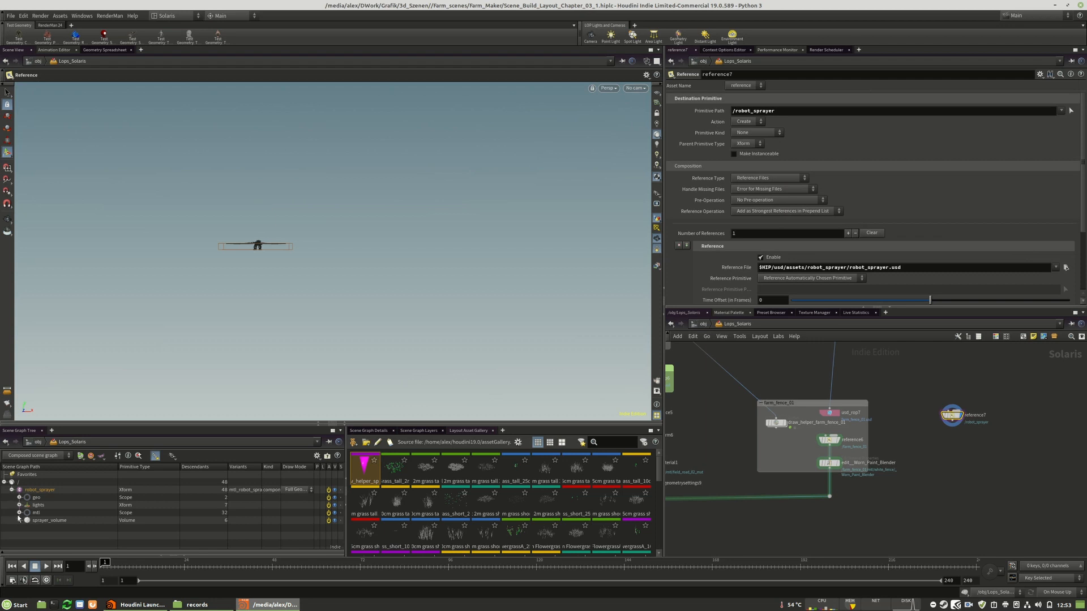
{"action": "left_click", "coordinate": [19, 521]}
{"action": "left_click", "coordinate": [18, 521]}
{"action": "left_click", "coordinate": [19, 513]}
{"action": "left_click", "coordinate": [19, 513]}
{"action": "left_click", "coordinate": [12, 490]}
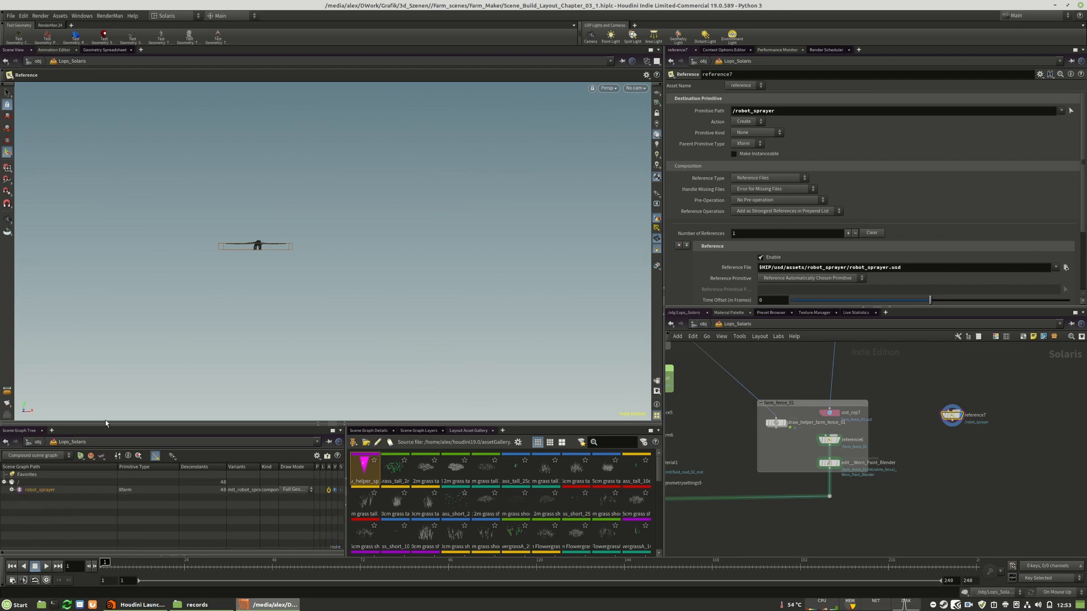
Add a Transform node after the robot sprayer reference, wired to its output, and target it at the /robot_sprayer primitive
{"action": "middle_click_drag", "start_coordinate": [952, 471], "coordinate": [1016, 451]}
{"action": "scroll", "coordinate": [1006, 409], "scroll_direction": "down", "scroll_amount": 5}
{"action": "scroll", "coordinate": [984, 431], "scroll_direction": "up", "scroll_amount": 5}
{"action": "scroll", "coordinate": [1013, 450], "scroll_direction": "down", "scroll_amount": 3}
{"action": "scroll", "coordinate": [1013, 447], "scroll_direction": "up", "scroll_amount": 3}
{"action": "key", "text": "Tab"}
{"action": "type", "text": "tr"}
{"action": "key", "text": "Return"}
{"action": "left_click", "coordinate": [1070, 405]}
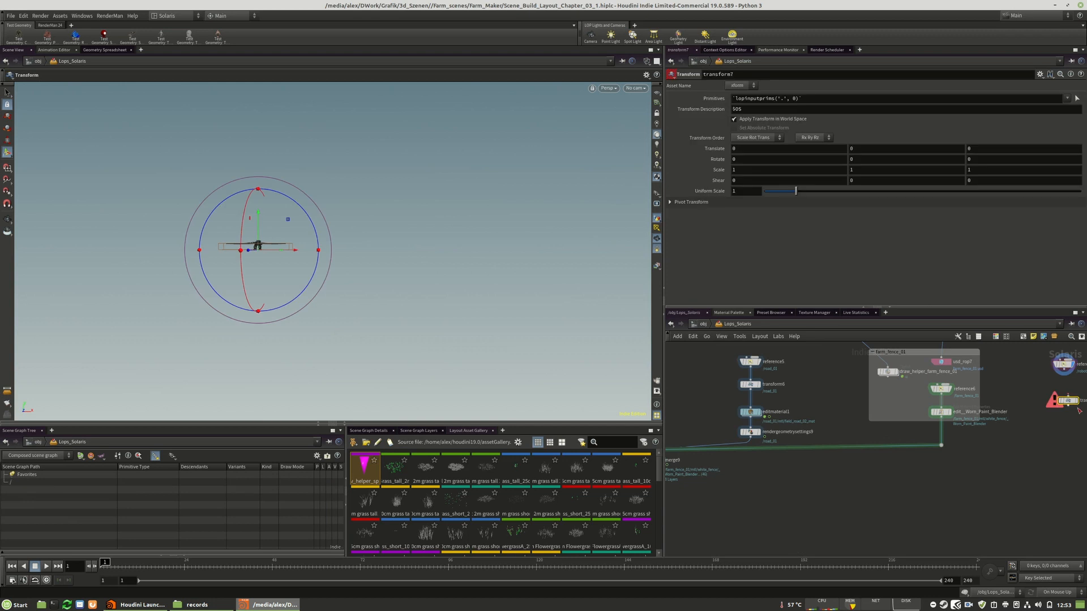
{"action": "middle_click_drag", "start_coordinate": [1070, 405], "coordinate": [950, 426]}
{"action": "left_click_drag", "start_coordinate": [943, 387], "coordinate": [947, 419]}
{"action": "left_click", "coordinate": [956, 419]}
{"action": "left_click_drag", "start_coordinate": [33, 490], "coordinate": [806, 100]}
{"action": "middle_click_drag", "start_coordinate": [946, 481], "coordinate": [1063, 460]}
Wire the robot sprayer's Transform into the existing merge that collects the road and farm fence branches
{"action": "left_click", "coordinate": [1059, 400]}
{"action": "middle_click_drag", "start_coordinate": [787, 480], "coordinate": [908, 468]}
{"action": "left_click", "coordinate": [792, 443]}
{"action": "middle_click_drag", "start_coordinate": [1006, 414], "coordinate": [911, 408]}
{"action": "left_click_drag", "start_coordinate": [910, 407], "coordinate": [1077, 431], "text": "alt"}
{"action": "middle_click_drag", "start_coordinate": [1041, 469], "coordinate": [1055, 451]}
Add a Merge node on the main stream below the existing merge and route the robot sprayer's Transform into it instead
{"action": "scroll", "coordinate": [1055, 451], "scroll_direction": "down", "scroll_amount": 2}
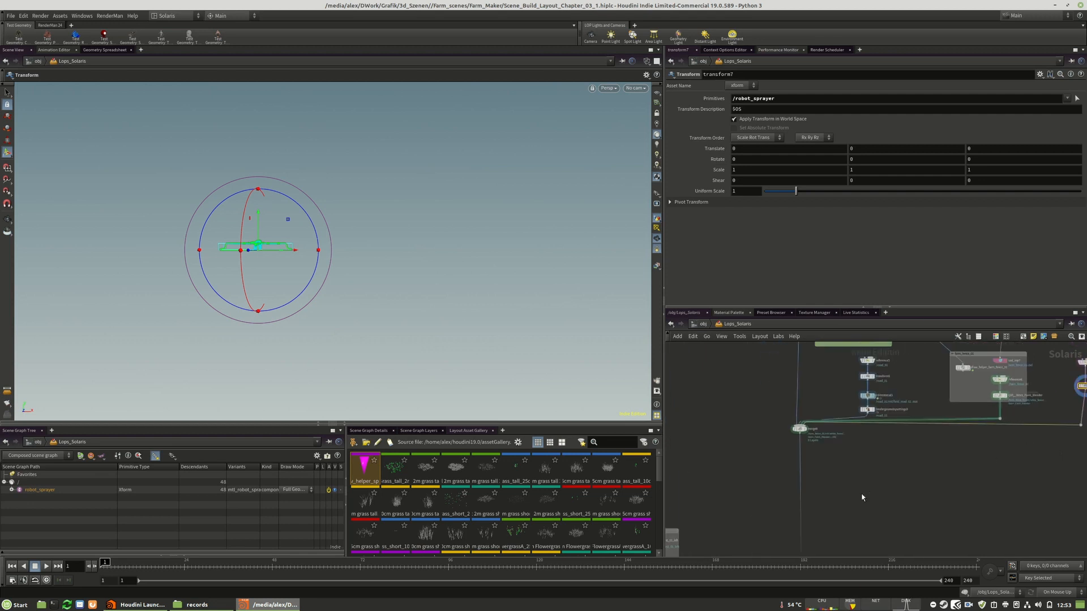
{"action": "key", "text": "Tab"}
{"action": "type", "text": "merge"}
{"action": "left_click", "coordinate": [926, 325]}
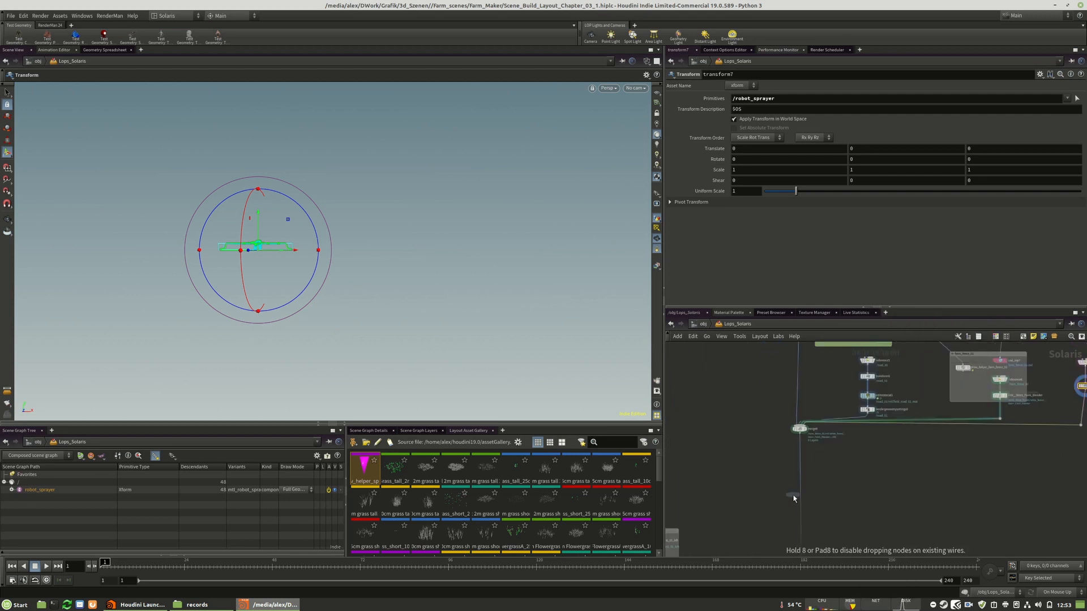
{"action": "left_click", "coordinate": [802, 496]}
{"action": "middle_click_drag", "start_coordinate": [930, 487], "coordinate": [870, 477]}
{"action": "left_click_drag", "start_coordinate": [1021, 411], "coordinate": [740, 478]}
{"action": "left_click_drag", "start_coordinate": [1022, 375], "coordinate": [1023, 401]}
{"action": "key", "text": "Delete"}
{"action": "left_click_drag", "start_coordinate": [1032, 465], "coordinate": [1029, 464]}
{"action": "left_click_drag", "start_coordinate": [1024, 353], "coordinate": [1023, 449]}
Insert another Merge node between the two main-stream merges and reroute the farm_fence_01 branch into it
{"action": "middle_click_drag", "start_coordinate": [1017, 455], "coordinate": [1066, 461]}
{"action": "key", "text": "Tab"}
{"action": "type", "text": "merge"}
{"action": "key", "text": "Return"}
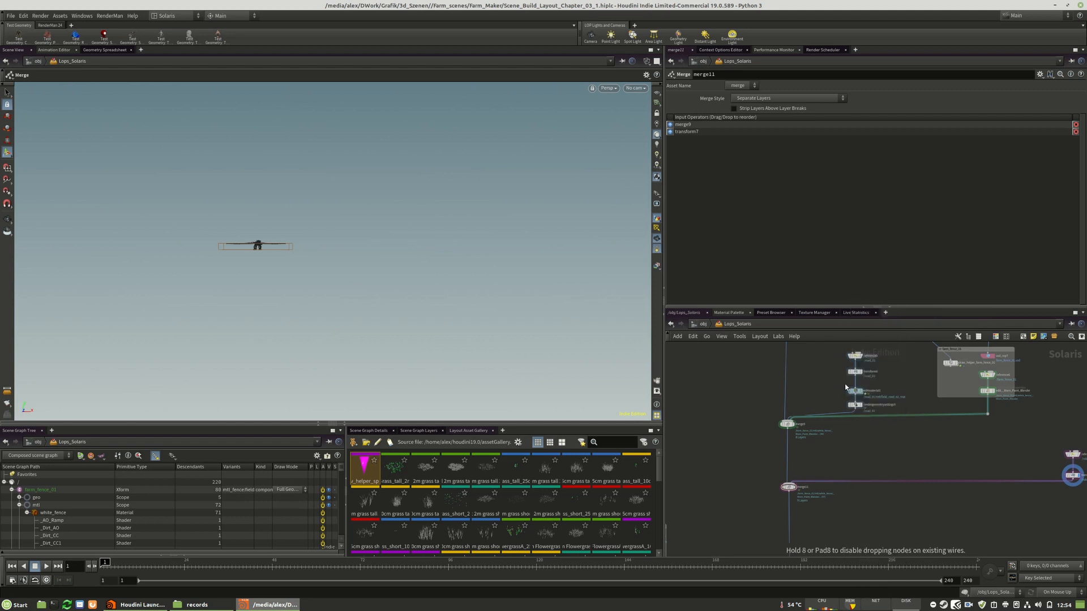
{"action": "left_click", "coordinate": [787, 459]}
{"action": "left_click_drag", "start_coordinate": [893, 416], "coordinate": [787, 456]}
{"action": "middle_click_drag", "start_coordinate": [896, 456], "coordinate": [826, 482]}
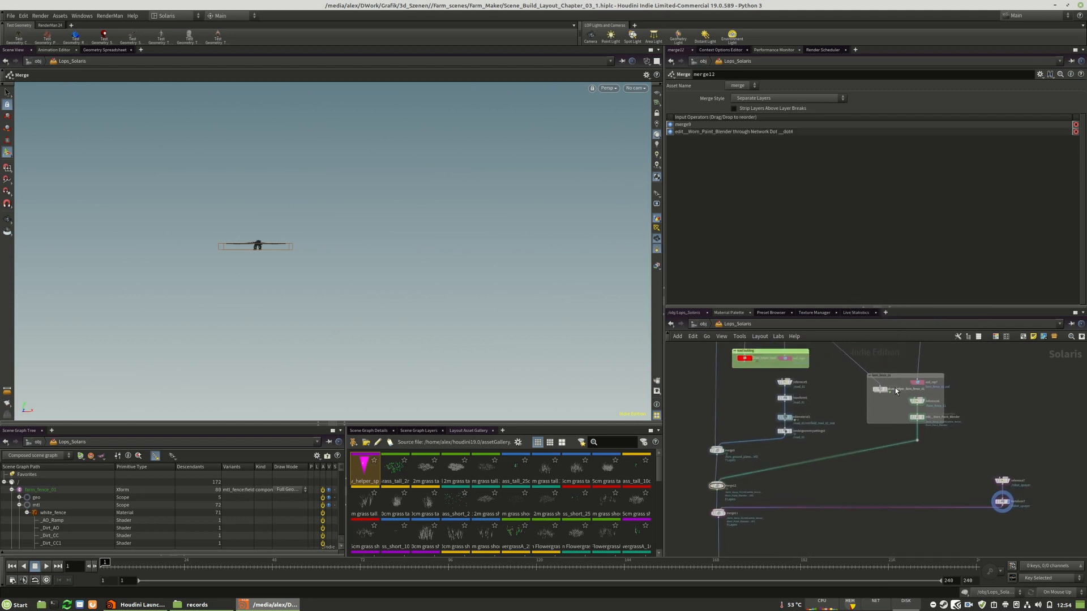
{"action": "mouse_move", "coordinate": [897, 377]}
{"action": "left_mouse_down"}
{"action": "mouse_move", "coordinate": [900, 390]}
{"action": "mouse_move", "coordinate": [897, 381]}
{"action": "left_mouse_up"}
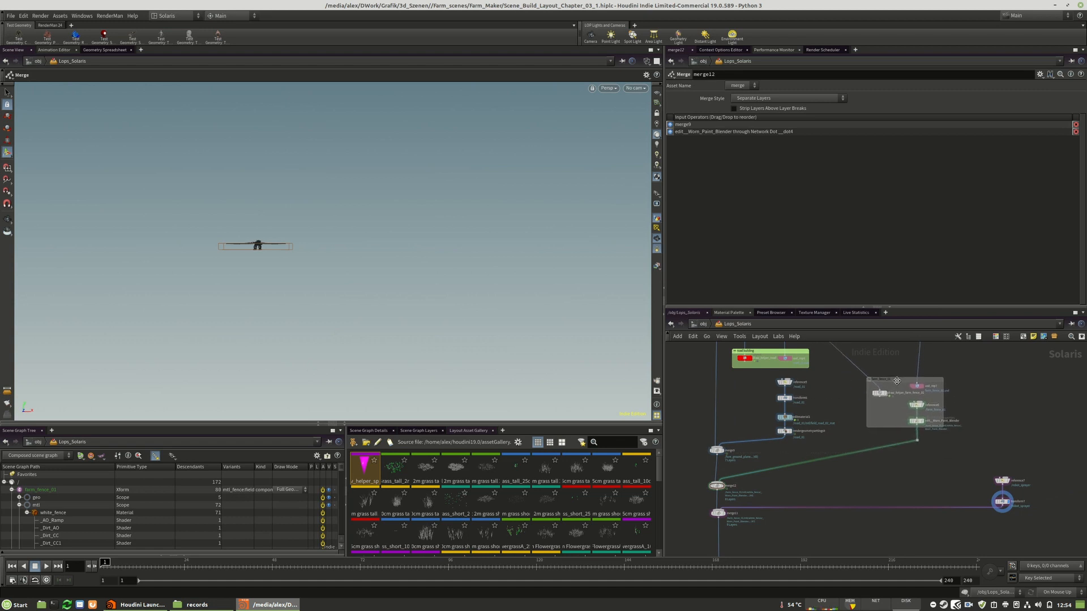
Enclose the sprayer's Reference and Transform nodes in a network box labelled Robot_sprayer
{"action": "left_click_drag", "start_coordinate": [966, 462], "coordinate": [875, 414]}
{"action": "left_click", "coordinate": [994, 422]}
{"action": "middle_click_drag", "start_coordinate": [1047, 458], "coordinate": [961, 390]}
{"action": "left_click_drag", "start_coordinate": [960, 391], "coordinate": [852, 466]}
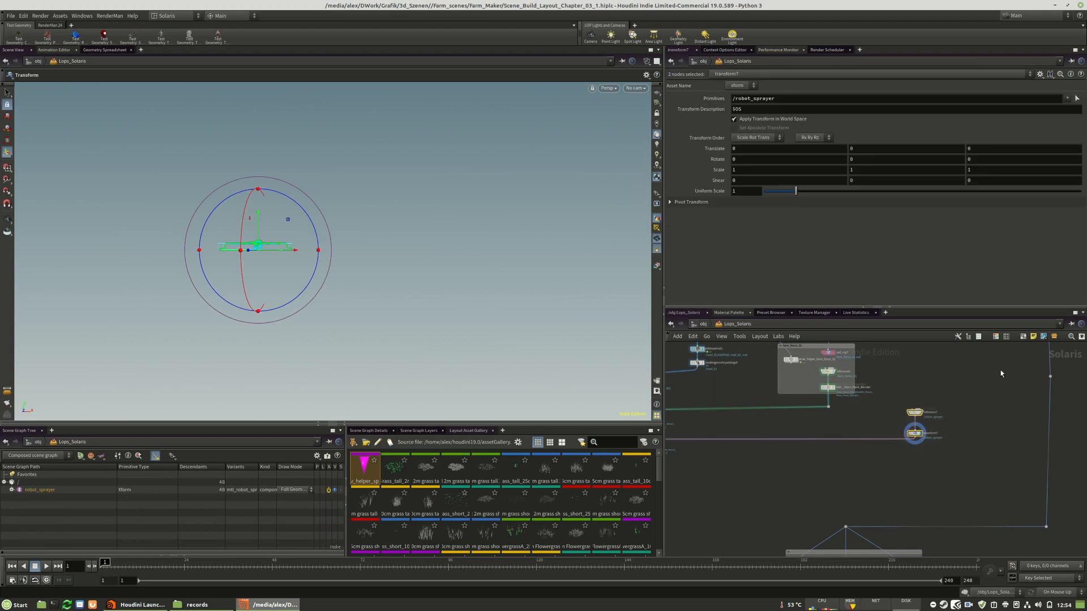
{"action": "left_click", "coordinate": [1022, 337]}
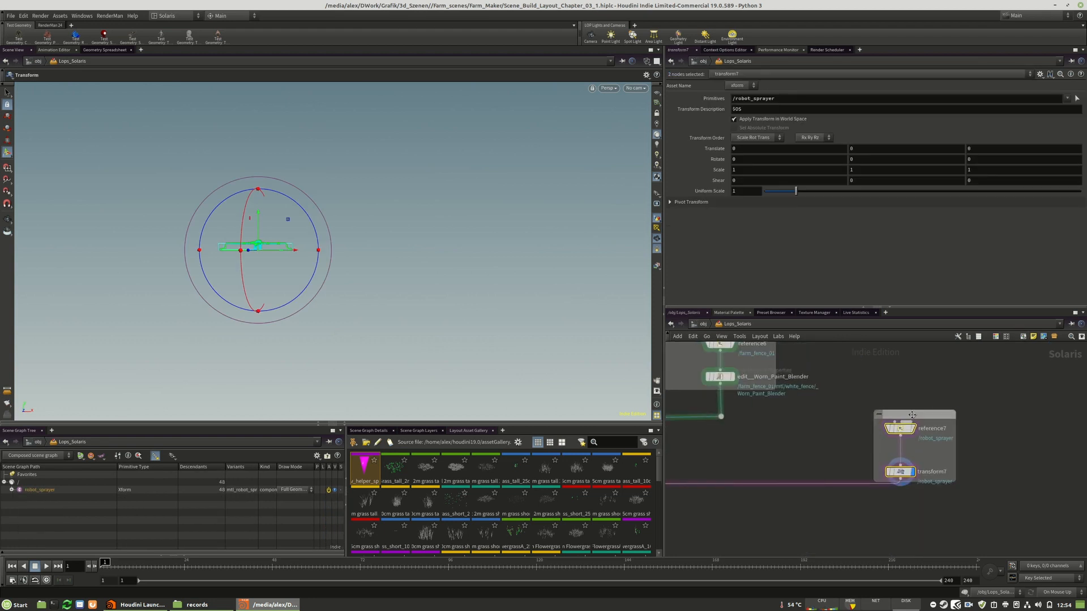
{"action": "double_click", "coordinate": [912, 412]}
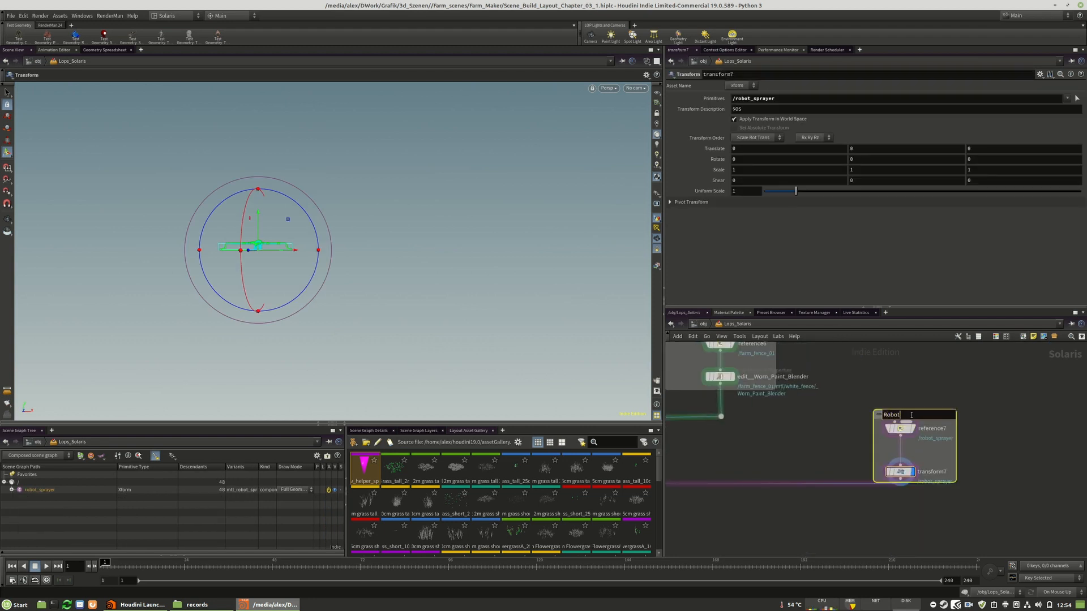
{"action": "type", "text": "Robot_sprayer"}
{"action": "key", "text": "Return"}
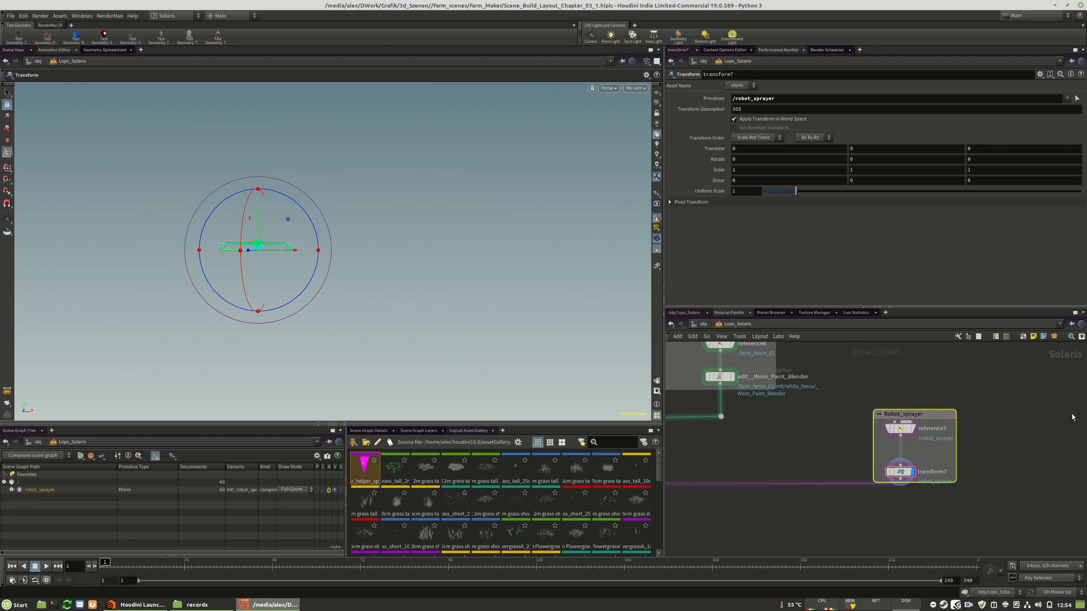
Display the merged scene from a node downstream of the robot sprayer branch
{"action": "scroll", "coordinate": [1071, 417], "scroll_direction": "down", "scroll_amount": 6}
{"action": "scroll", "coordinate": [859, 467], "scroll_direction": "up", "scroll_amount": 4}
{"action": "left_click_drag", "start_coordinate": [788, 416], "coordinate": [788, 426]}
{"action": "scroll", "coordinate": [779, 387], "scroll_direction": "down", "scroll_amount": 5}
{"action": "scroll", "coordinate": [779, 387], "scroll_direction": "down", "scroll_amount": 4}
{"action": "middle_click_drag", "start_coordinate": [776, 509], "coordinate": [783, 448]}
{"action": "scroll", "coordinate": [784, 447], "scroll_direction": "down", "scroll_amount": 4}
{"action": "scroll", "coordinate": [784, 488], "scroll_direction": "up", "scroll_amount": 11}
{"action": "left_click", "coordinate": [832, 511]}
{"action": "scroll", "coordinate": [756, 535], "scroll_direction": "down", "scroll_amount": 7}
{"action": "middle_click_drag", "start_coordinate": [939, 422], "coordinate": [928, 526]}
{"action": "scroll", "coordinate": [929, 526], "scroll_direction": "down", "scroll_amount": 3}
{"action": "scroll", "coordinate": [927, 447], "scroll_direction": "up", "scroll_amount": 10}
Using transform7, move the robot sprayer into the field behind the fence, to about X 74.06, Z 321.5
{"action": "left_click", "coordinate": [907, 504]}
{"action": "left_click_drag", "start_coordinate": [252, 253], "coordinate": [244, 255]}
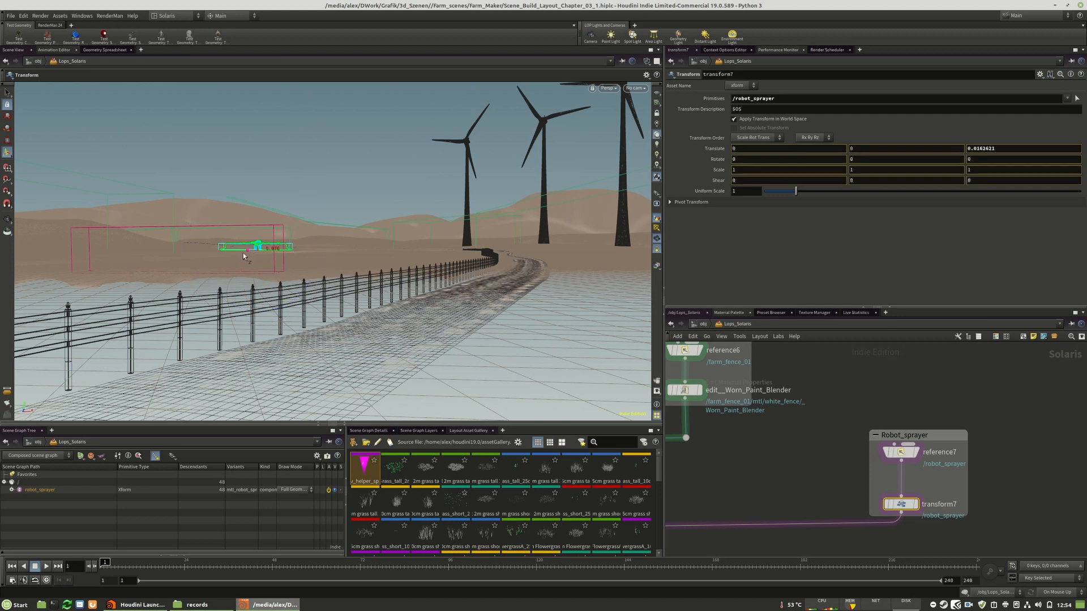
{"action": "mouse_move", "coordinate": [113, 267]}
{"action": "left_mouse_down"}
{"action": "mouse_move", "coordinate": [134, 254]}
{"action": "mouse_move", "coordinate": [328, 263]}
{"action": "mouse_move", "coordinate": [199, 274]}
{"action": "left_mouse_up"}
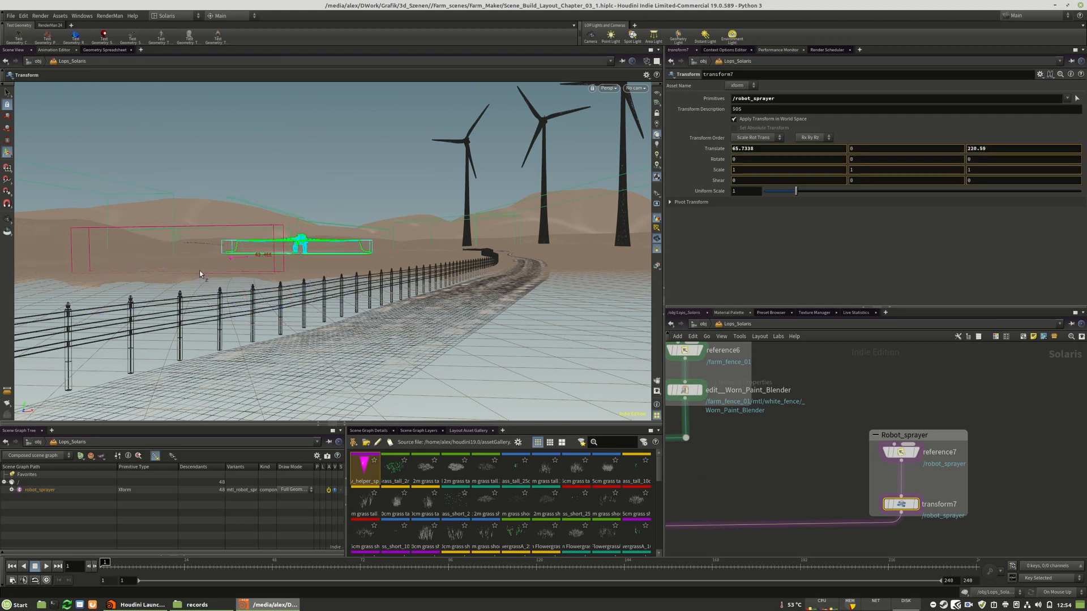
{"action": "mouse_move", "coordinate": [55, 290]}
{"action": "left_mouse_down"}
{"action": "mouse_move", "coordinate": [107, 269]}
{"action": "mouse_move", "coordinate": [215, 278]}
{"action": "mouse_move", "coordinate": [182, 266]}
{"action": "mouse_move", "coordinate": [135, 278]}
{"action": "left_mouse_up"}
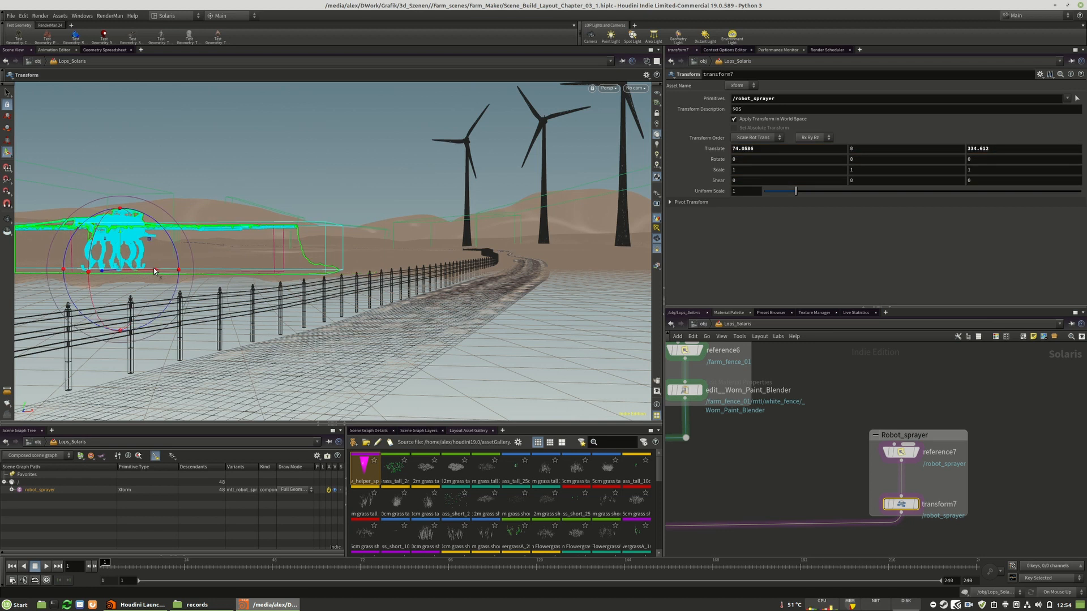
{"action": "left_click_drag", "start_coordinate": [107, 272], "coordinate": [158, 264]}
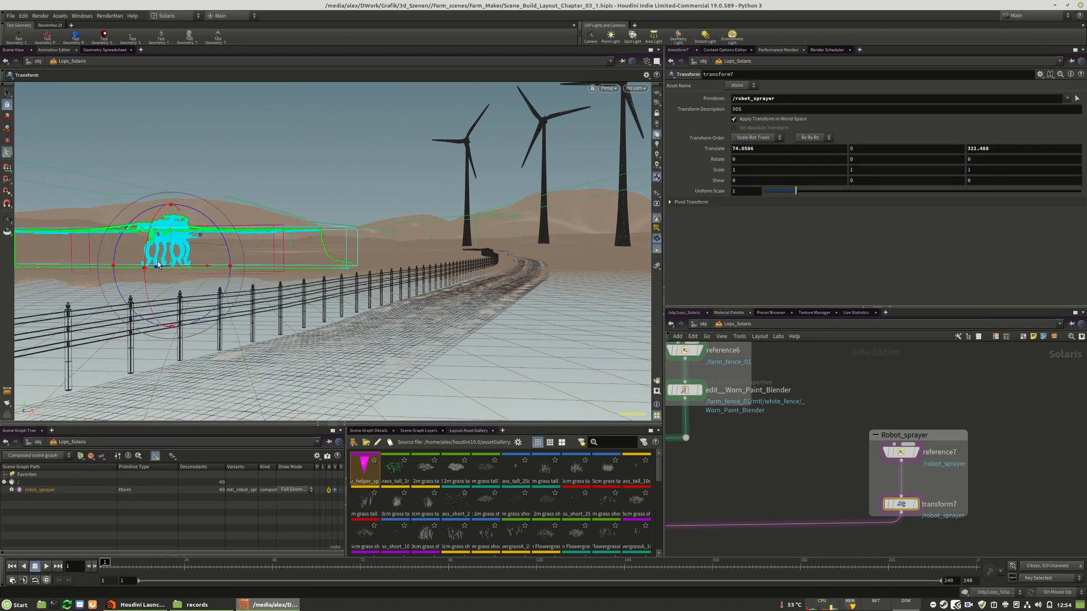
Set the viewport to Smooth Shaded and reposition the sprayer at about X 74.74, Z 310.9 with about -3.68° Y rotation
{"action": "left_click", "coordinate": [646, 63]}
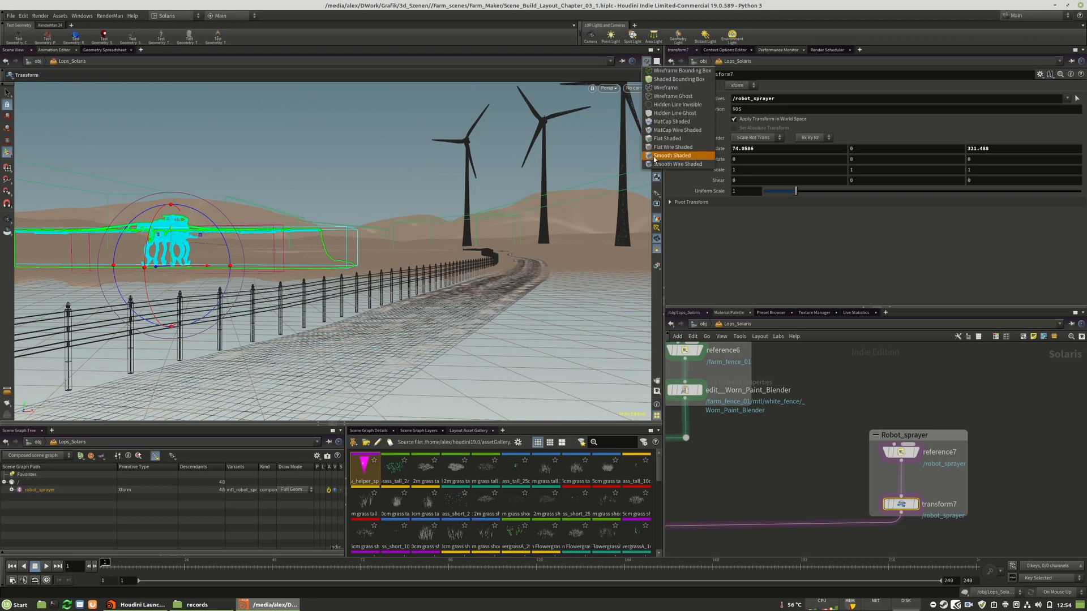
{"action": "left_click", "coordinate": [655, 157]}
{"action": "mouse_move", "coordinate": [242, 236]}
{"action": "left_mouse_down", "text": "alt"}
{"action": "mouse_move", "coordinate": [268, 226]}
{"action": "mouse_move", "coordinate": [502, 236]}
{"action": "mouse_move", "coordinate": [474, 250]}
{"action": "mouse_move", "coordinate": [493, 266]}
{"action": "mouse_move", "coordinate": [554, 261]}
{"action": "left_mouse_up", "text": "alt"}
{"action": "right_click_drag", "start_coordinate": [554, 261], "coordinate": [674, 247]}
{"action": "left_click_drag", "start_coordinate": [329, 277], "coordinate": [558, 294]}
{"action": "mouse_move", "coordinate": [268, 308]}
{"action": "left_mouse_down"}
{"action": "mouse_move", "coordinate": [395, 306]}
{"action": "mouse_move", "coordinate": [362, 250]}
{"action": "mouse_move", "coordinate": [351, 286]}
{"action": "mouse_move", "coordinate": [373, 306]}
{"action": "mouse_move", "coordinate": [352, 294]}
{"action": "left_mouse_up"}
{"action": "mouse_move", "coordinate": [321, 325]}
{"action": "left_mouse_down"}
{"action": "mouse_move", "coordinate": [302, 295]}
{"action": "mouse_move", "coordinate": [260, 301]}
{"action": "left_mouse_up"}
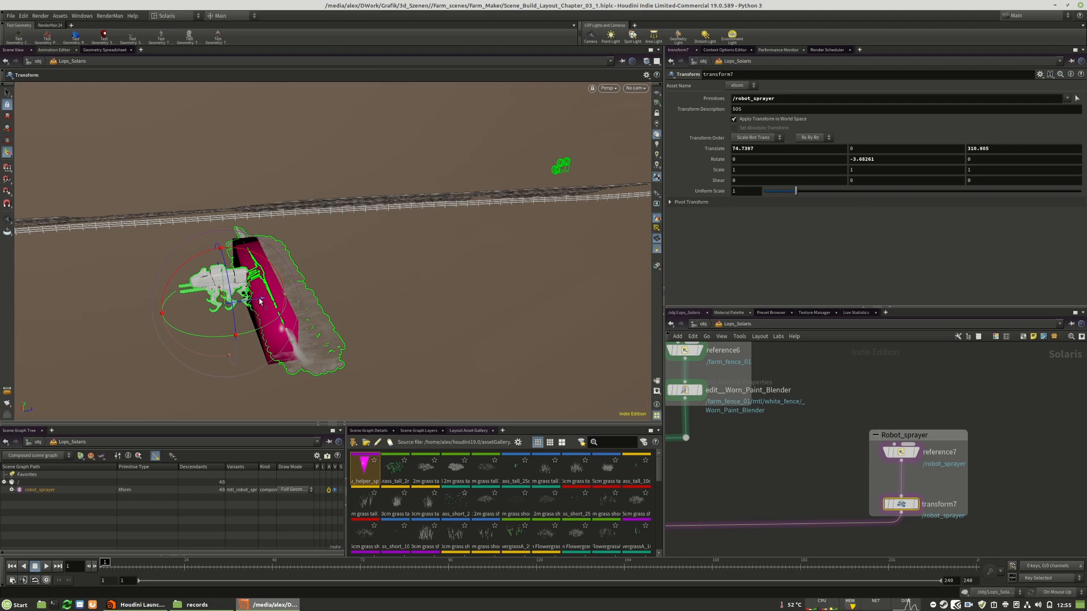
Lower the robot sprayer onto the terrain, to about -0.875 in Y
{"action": "mouse_move", "coordinate": [371, 286]}
{"action": "left_mouse_down"}
{"action": "mouse_move", "coordinate": [199, 257]}
{"action": "mouse_move", "coordinate": [127, 258]}
{"action": "left_mouse_up"}
{"action": "middle_click_drag", "start_coordinate": [439, 261], "coordinate": [369, 252]}
{"action": "mouse_move", "coordinate": [369, 252]}
{"action": "left_mouse_down"}
{"action": "mouse_move", "coordinate": [442, 203]}
{"action": "mouse_move", "coordinate": [485, 242]}
{"action": "mouse_move", "coordinate": [425, 272]}
{"action": "mouse_move", "coordinate": [168, 255]}
{"action": "left_mouse_up"}
{"action": "middle_click_drag", "start_coordinate": [168, 255], "coordinate": [416, 255]}
{"action": "mouse_move", "coordinate": [415, 254]}
{"action": "left_mouse_down", "text": "alt"}
{"action": "mouse_move", "coordinate": [368, 216]}
{"action": "mouse_move", "coordinate": [331, 255]}
{"action": "mouse_move", "coordinate": [331, 242]}
{"action": "left_mouse_up", "text": "alt"}
{"action": "left_click_drag", "start_coordinate": [498, 243], "coordinate": [393, 255], "text": "alt"}
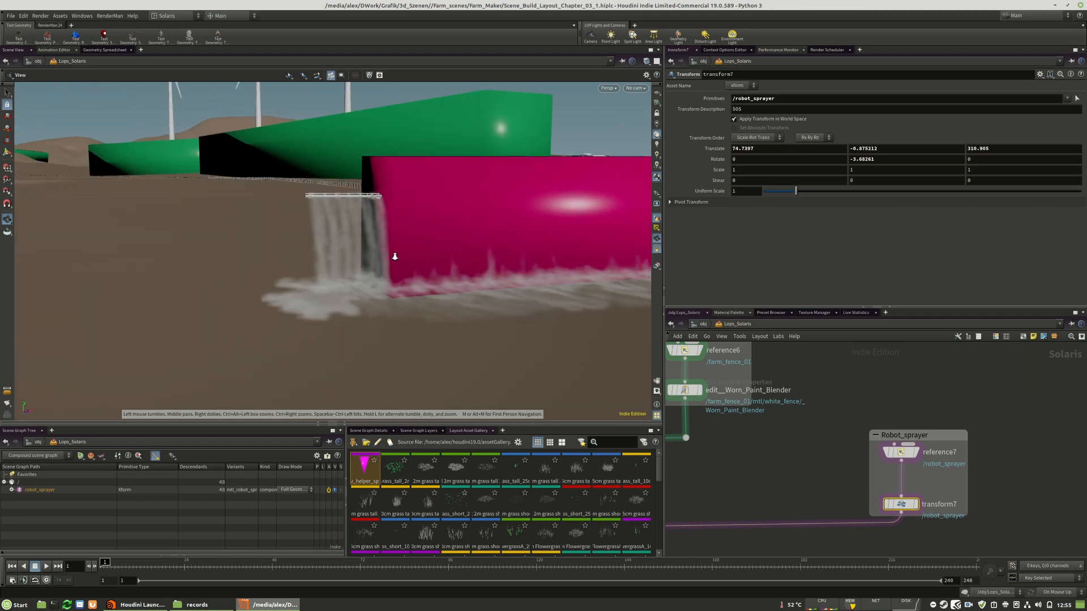
{"action": "scroll", "coordinate": [393, 255], "scroll_direction": "down", "scroll_amount": 3, "text": "alt"}
{"action": "middle_click_drag", "start_coordinate": [393, 255], "coordinate": [202, 272], "text": "alt"}
{"action": "left_click_drag", "start_coordinate": [201, 273], "coordinate": [524, 325], "text": "alt"}
Duplicate the forest branch's switch1 node together with its empty null, placing the copies near the machine_dummy box
{"action": "scroll", "coordinate": [1000, 423], "scroll_direction": "down", "scroll_amount": 9}
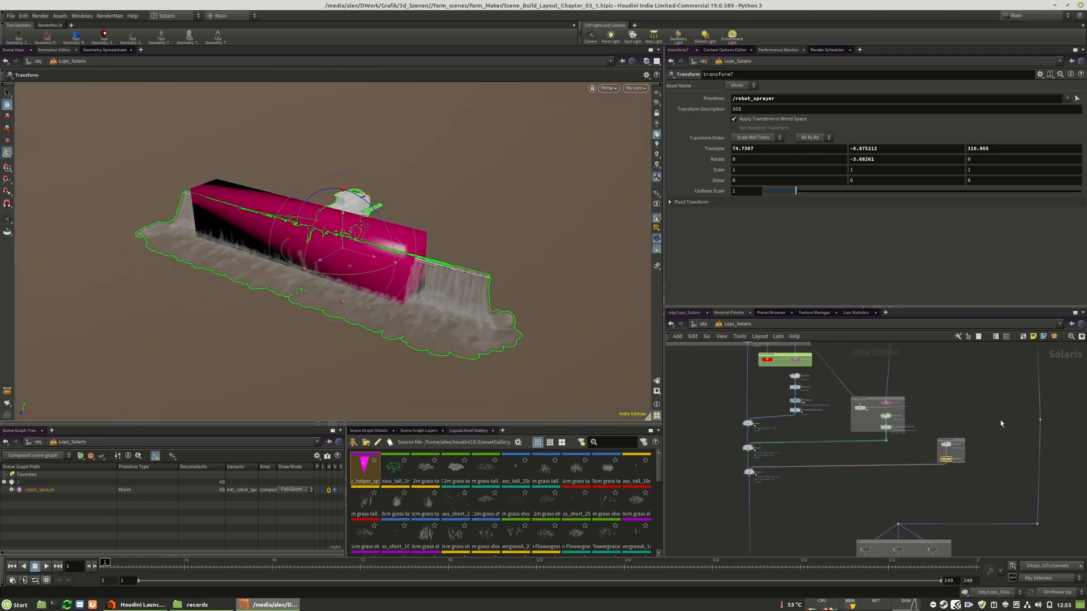
{"action": "middle_click_drag", "start_coordinate": [972, 406], "coordinate": [956, 432]}
{"action": "scroll", "coordinate": [842, 422], "scroll_direction": "up", "scroll_amount": 8}
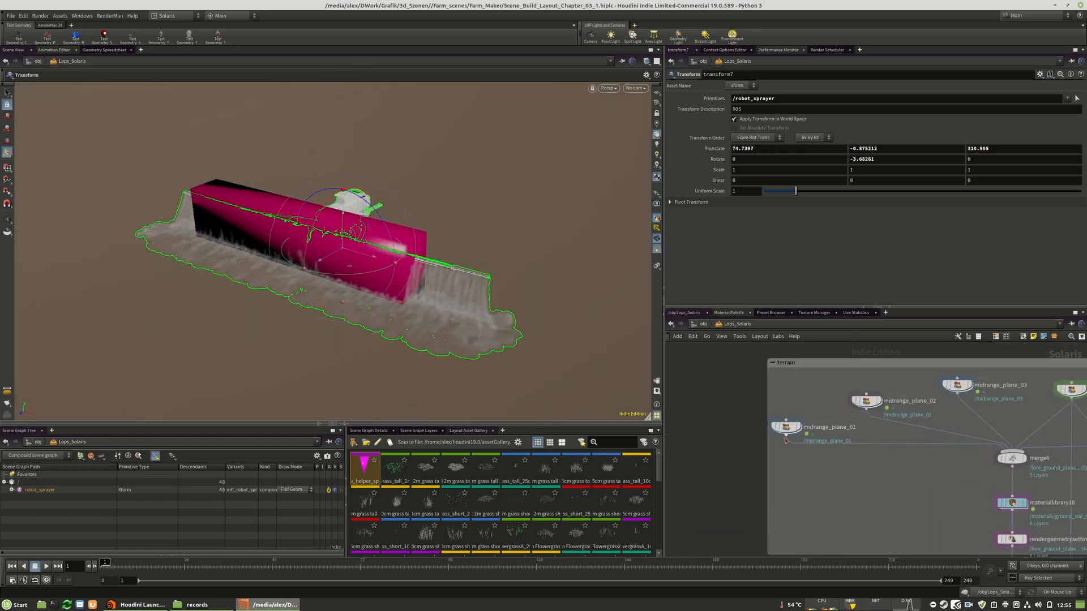
{"action": "scroll", "coordinate": [808, 384], "scroll_direction": "down", "scroll_amount": 5}
{"action": "scroll", "coordinate": [810, 385], "scroll_direction": "down", "scroll_amount": 5}
{"action": "scroll", "coordinate": [792, 463], "scroll_direction": "up", "scroll_amount": 7}
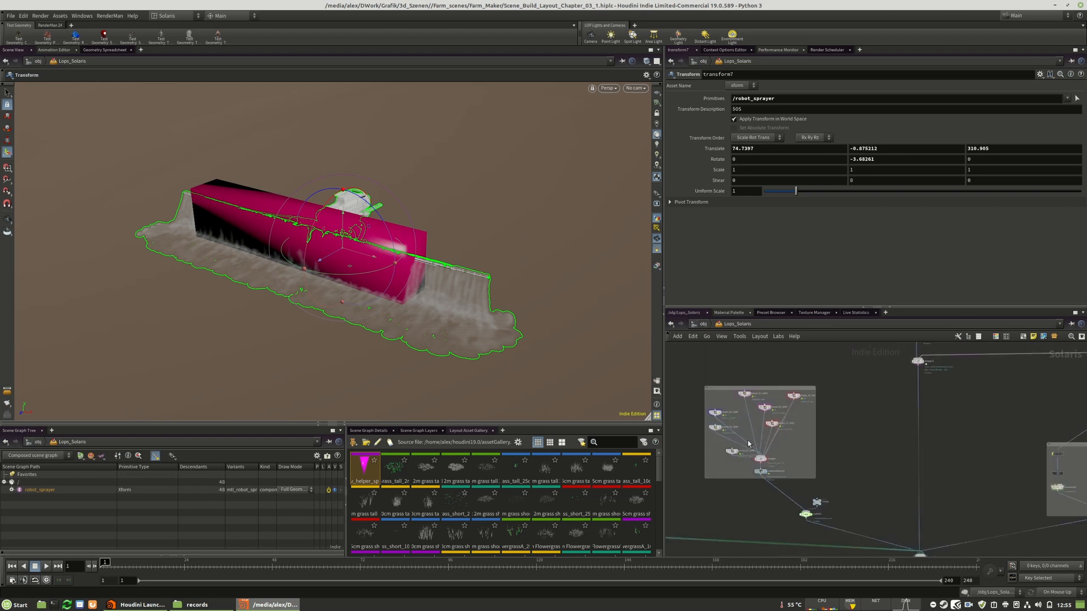
{"action": "scroll", "coordinate": [748, 444], "scroll_direction": "down", "scroll_amount": 3}
{"action": "middle_click_drag", "start_coordinate": [748, 444], "coordinate": [813, 439]}
{"action": "scroll", "coordinate": [784, 477], "scroll_direction": "up", "scroll_amount": 8}
{"action": "middle_click_drag", "start_coordinate": [740, 473], "coordinate": [955, 483]}
{"action": "scroll", "coordinate": [766, 425], "scroll_direction": "down", "scroll_amount": 1}
{"action": "scroll", "coordinate": [765, 423], "scroll_direction": "up", "scroll_amount": 1}
{"action": "scroll", "coordinate": [685, 386], "scroll_direction": "down", "scroll_amount": 5}
{"action": "scroll", "coordinate": [1005, 471], "scroll_direction": "up", "scroll_amount": 5}
{"action": "scroll", "coordinate": [948, 479], "scroll_direction": "down", "scroll_amount": 4}
{"action": "left_click_drag", "start_coordinate": [973, 403], "coordinate": [833, 454]}
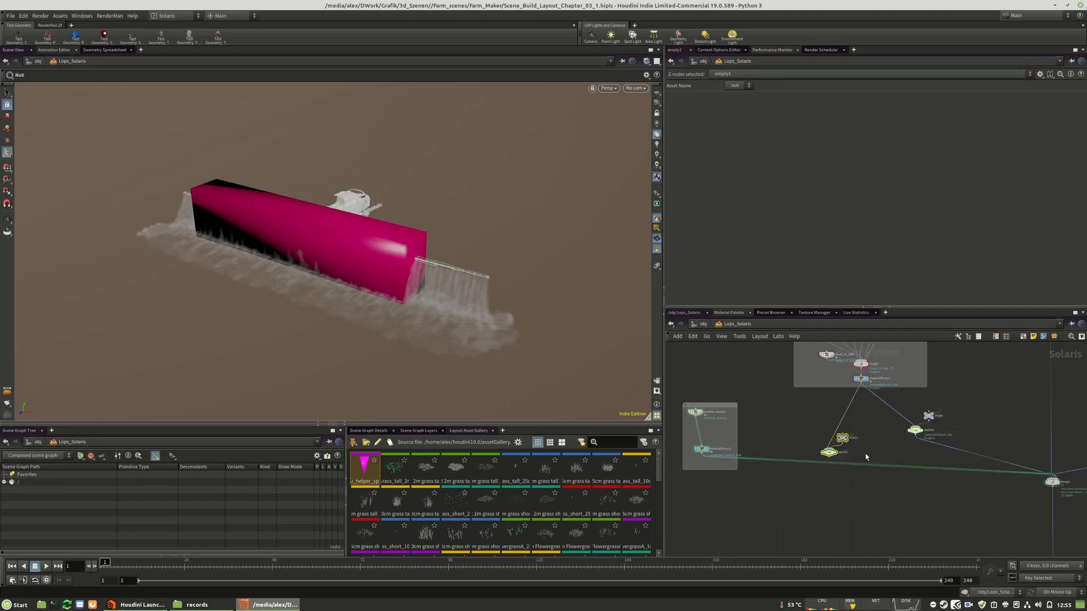
{"action": "left_click", "coordinate": [865, 457]}
{"action": "scroll", "coordinate": [832, 447], "scroll_direction": "up", "scroll_amount": 3}
{"action": "middle_click_drag", "start_coordinate": [781, 422], "coordinate": [892, 428]}
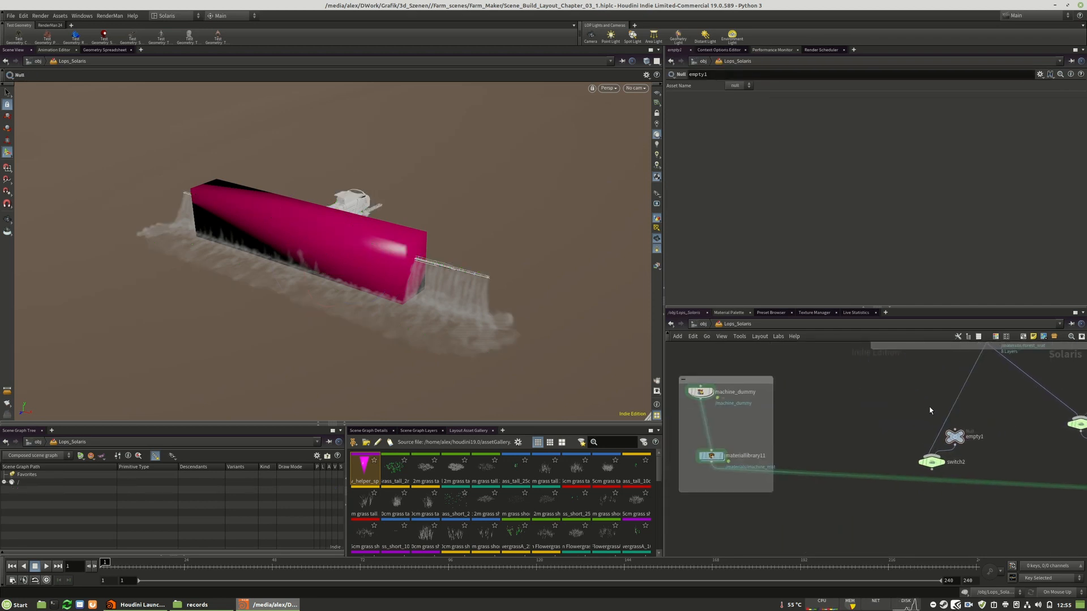
Insert the duplicated switch2 and its null into the output connection of the machine_dummy branch
{"action": "middle_click_drag", "start_coordinate": [1014, 463], "coordinate": [832, 447]}
{"action": "left_click_drag", "start_coordinate": [846, 468], "coordinate": [749, 455]}
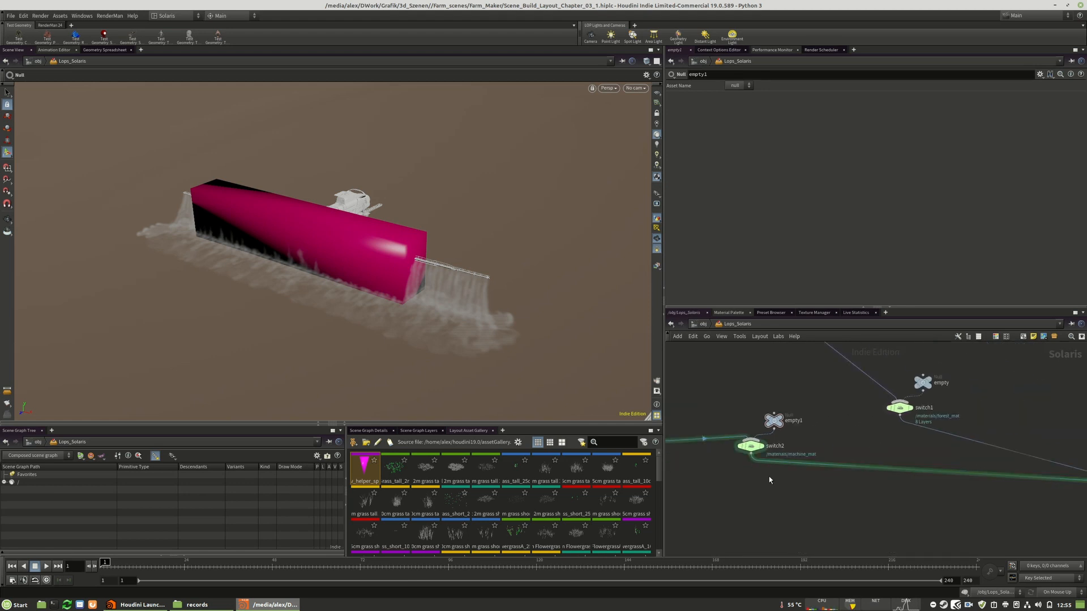
{"action": "left_click_drag", "start_coordinate": [801, 481], "coordinate": [735, 408]}
{"action": "left_click_drag", "start_coordinate": [749, 446], "coordinate": [742, 479]}
{"action": "left_click", "coordinate": [728, 409]}
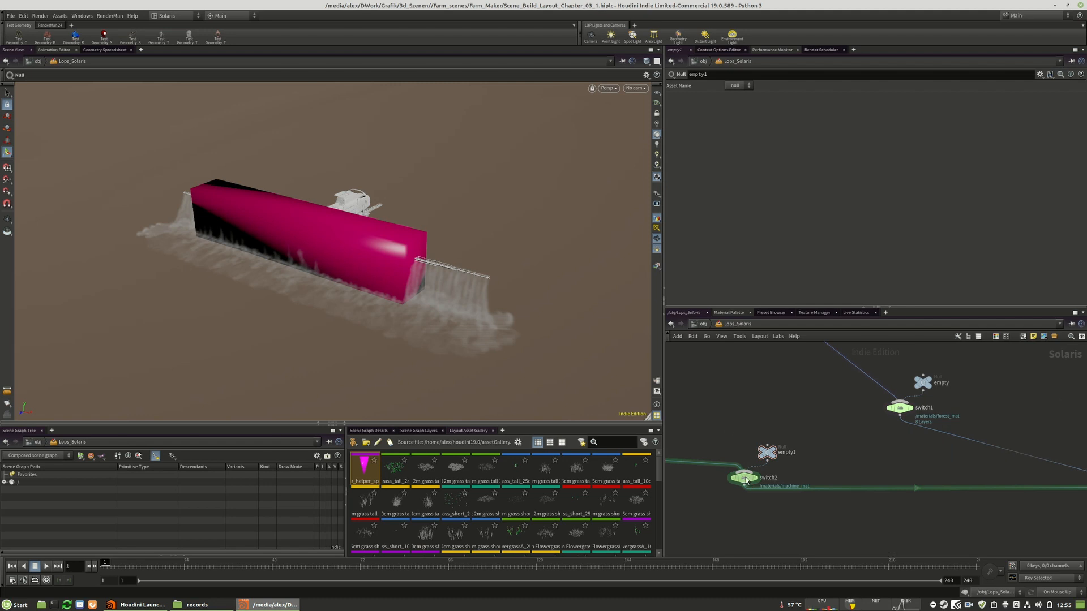
Set switch2's Select Input to 1 to hide the machine dummy, and view the scene through the layout camera
{"action": "left_click", "coordinate": [743, 479]}
{"action": "left_click_drag", "start_coordinate": [765, 109], "coordinate": [795, 109]}
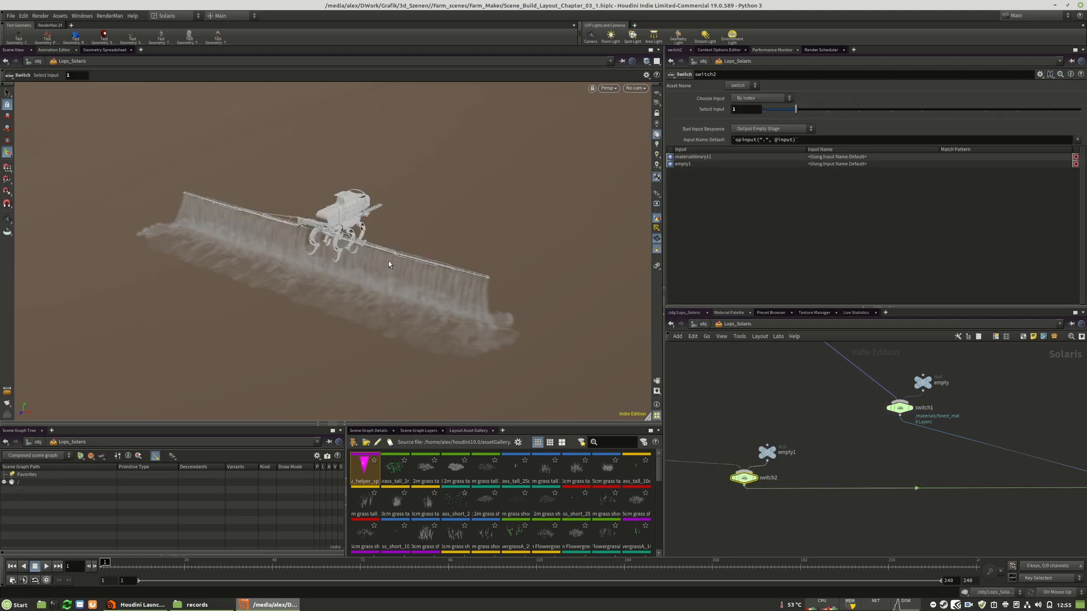
{"action": "scroll", "coordinate": [695, 387], "scroll_direction": "down", "scroll_amount": 6}
{"action": "scroll", "coordinate": [832, 441], "scroll_direction": "down", "scroll_amount": 5}
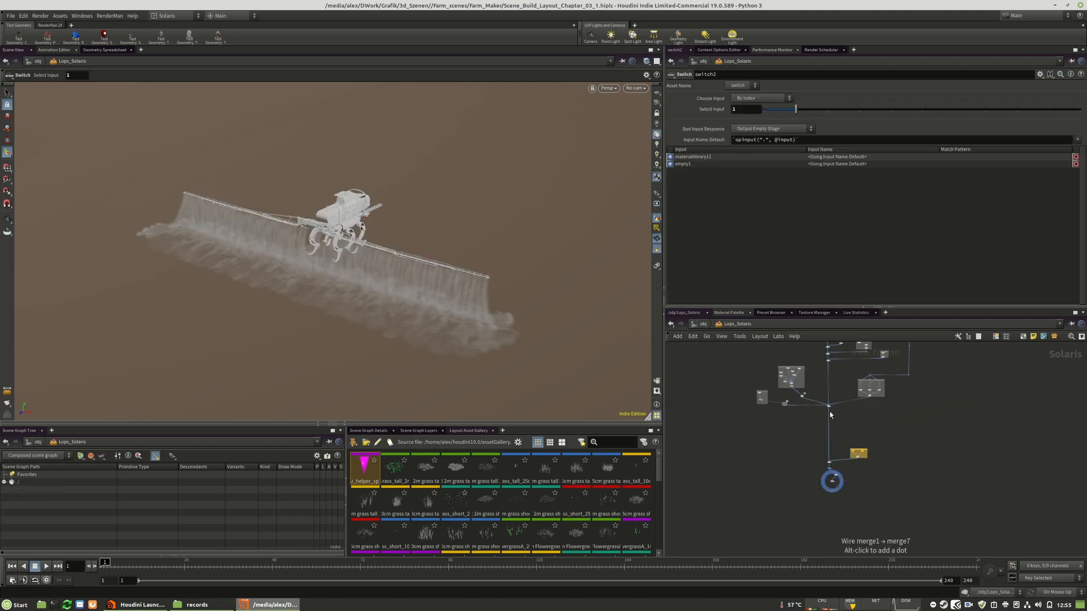
{"action": "left_click", "coordinate": [636, 87]}
{"action": "left_click", "coordinate": [636, 98]}
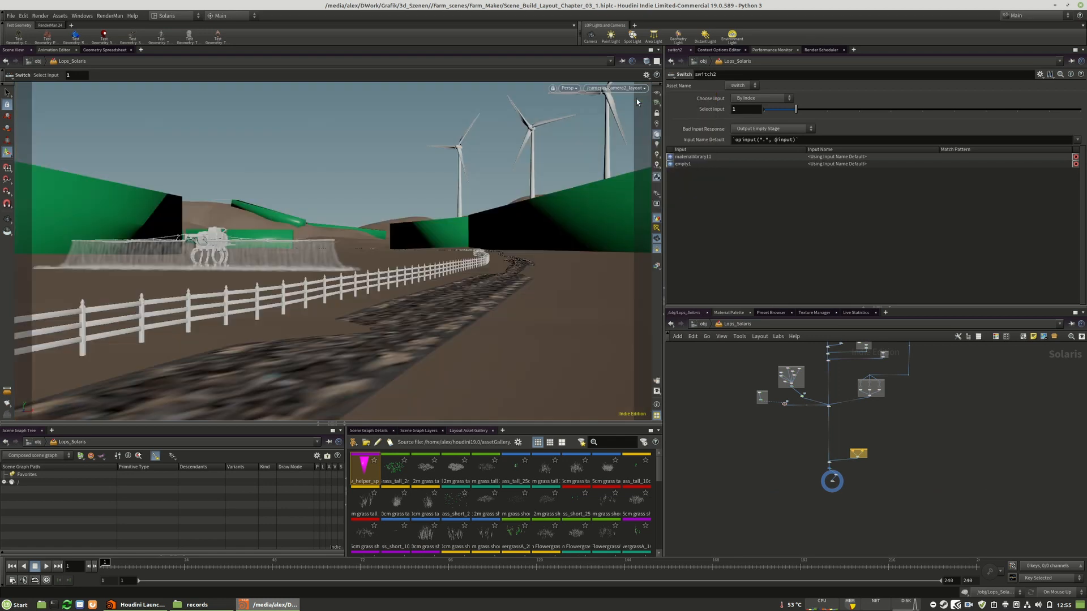
Save the scene as a new version named Scene_Build_Layout_Chapter_03_2.hiplc
{"action": "left_click", "coordinate": [10, 15]}
{"action": "left_click", "coordinate": [20, 82]}
{"action": "left_click", "coordinate": [170, 198]}
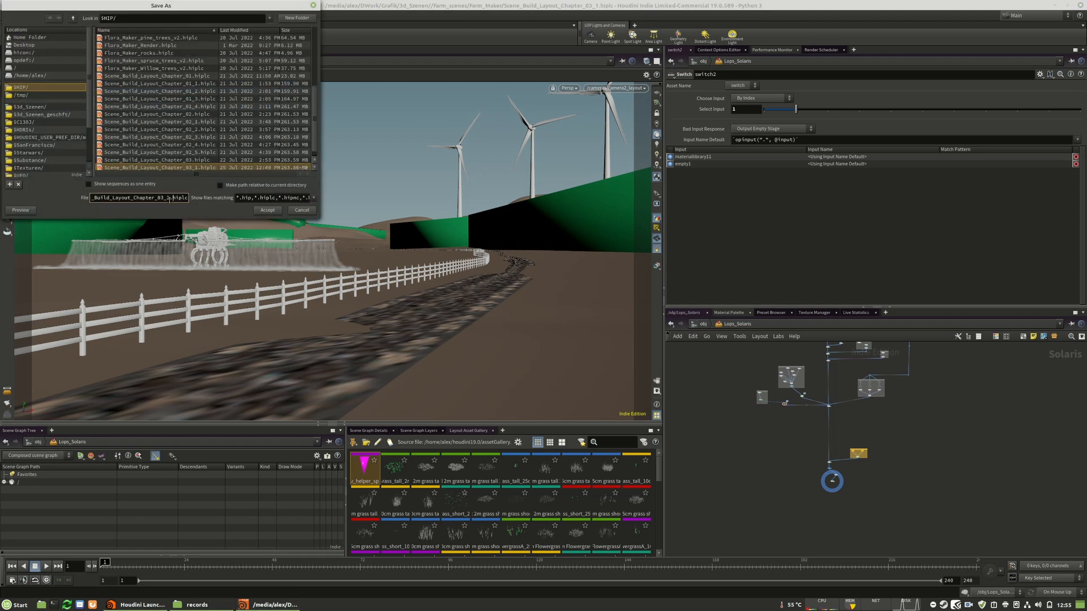
{"action": "type", "text": "2"}
{"action": "left_click", "coordinate": [268, 210]}
{"action": "left_click", "coordinate": [304, 233]}
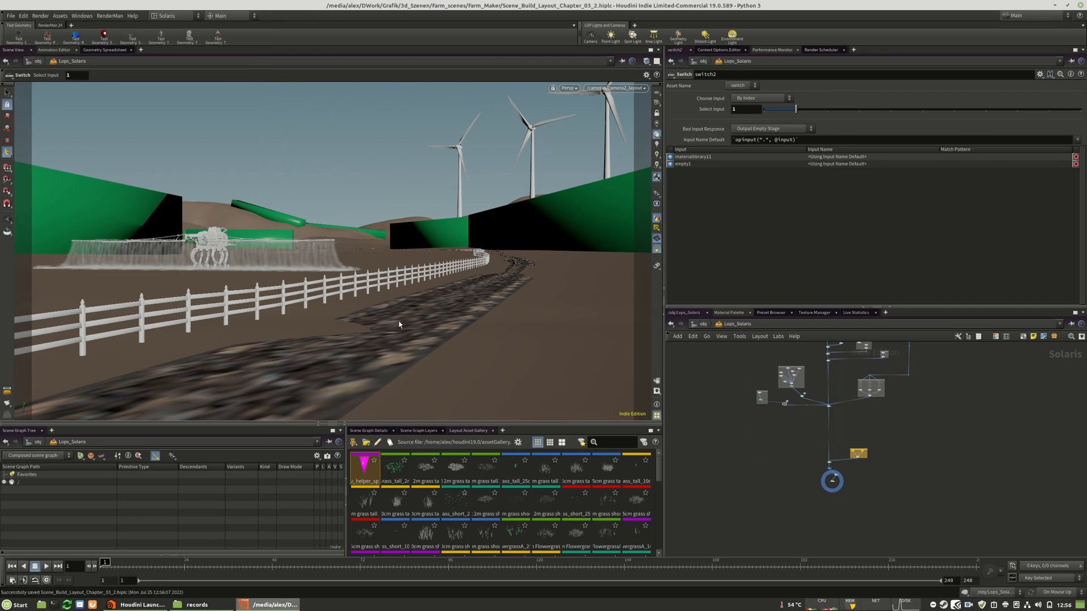
Align the last merge node and the displayed end node vertically beneath the main node chain
{"action": "scroll", "coordinate": [849, 400], "scroll_direction": "up", "scroll_amount": 4}
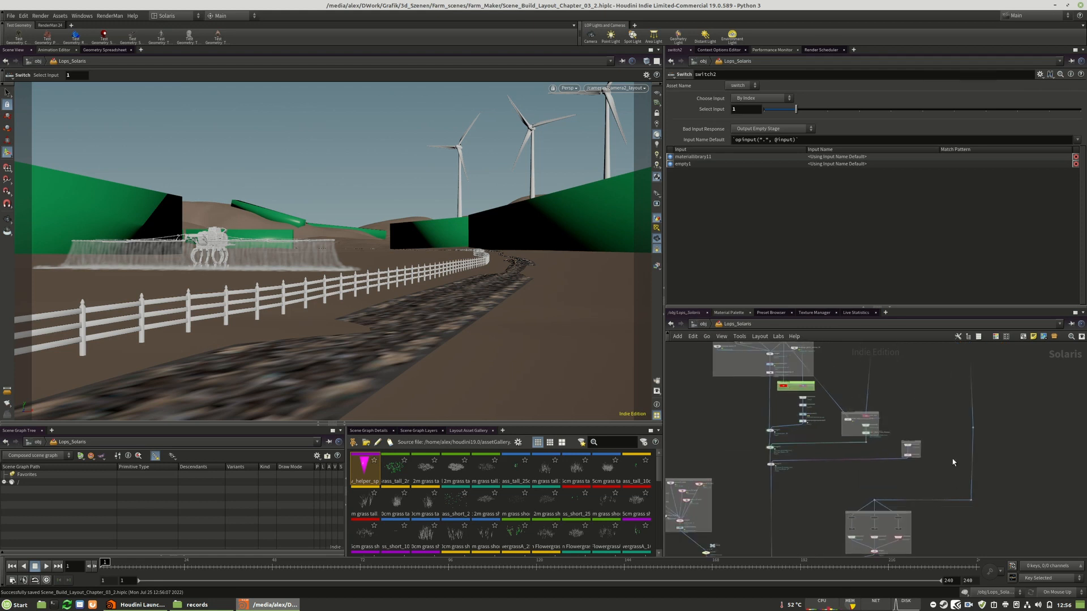
{"action": "middle_click_drag", "start_coordinate": [725, 389], "coordinate": [752, 395]}
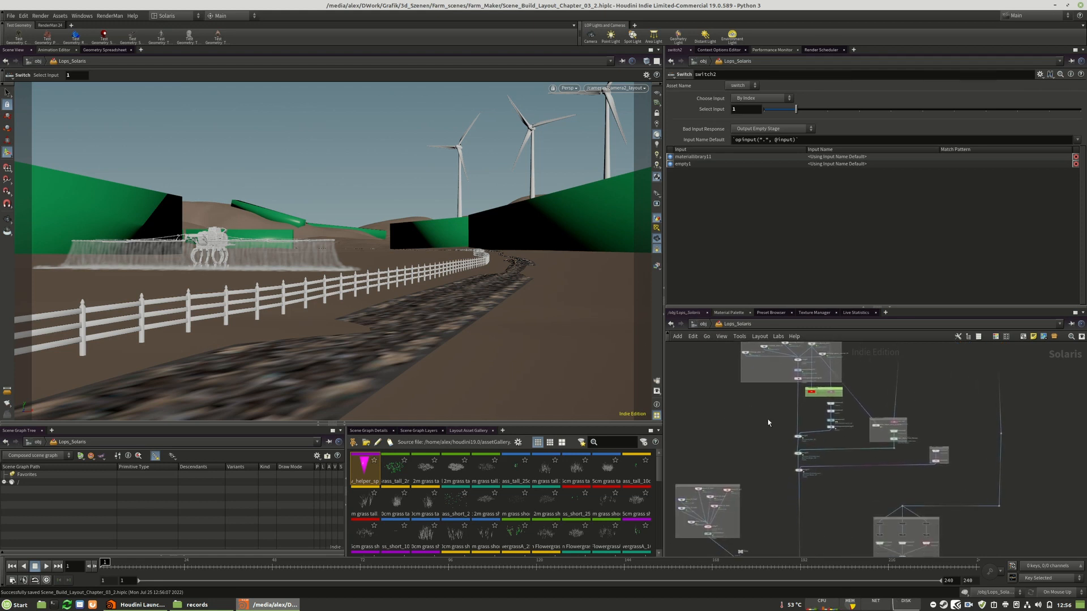
{"action": "middle_click_drag", "start_coordinate": [928, 444], "coordinate": [935, 414]}
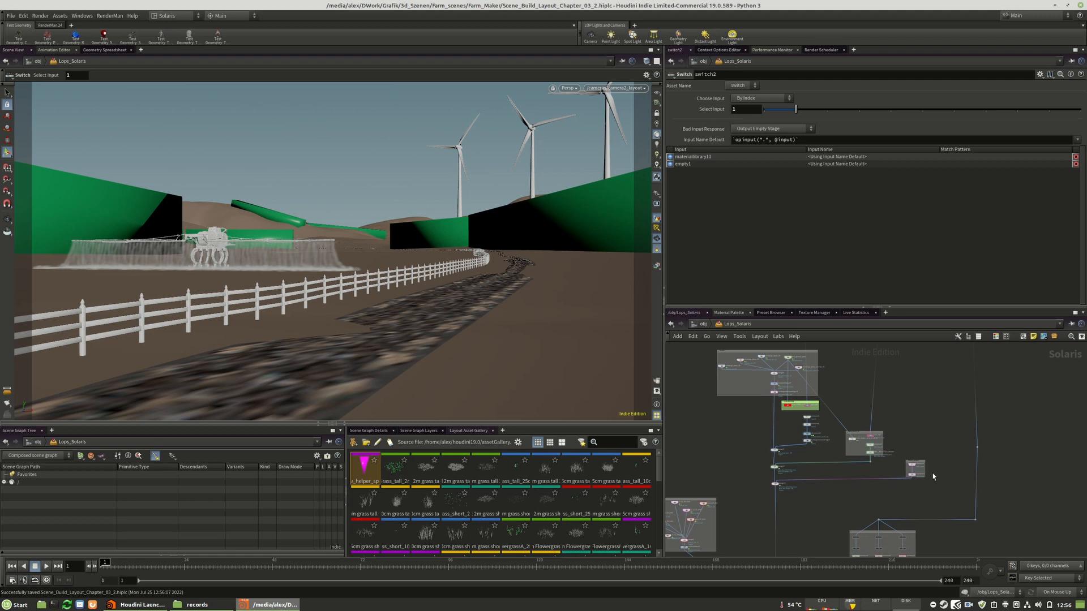
{"action": "middle_click_drag", "start_coordinate": [888, 492], "coordinate": [918, 428]}
{"action": "scroll", "coordinate": [912, 403], "scroll_direction": "down", "scroll_amount": 6}
{"action": "scroll", "coordinate": [897, 516], "scroll_direction": "up", "scroll_amount": 5}
{"action": "scroll", "coordinate": [854, 493], "scroll_direction": "up", "scroll_amount": 4}
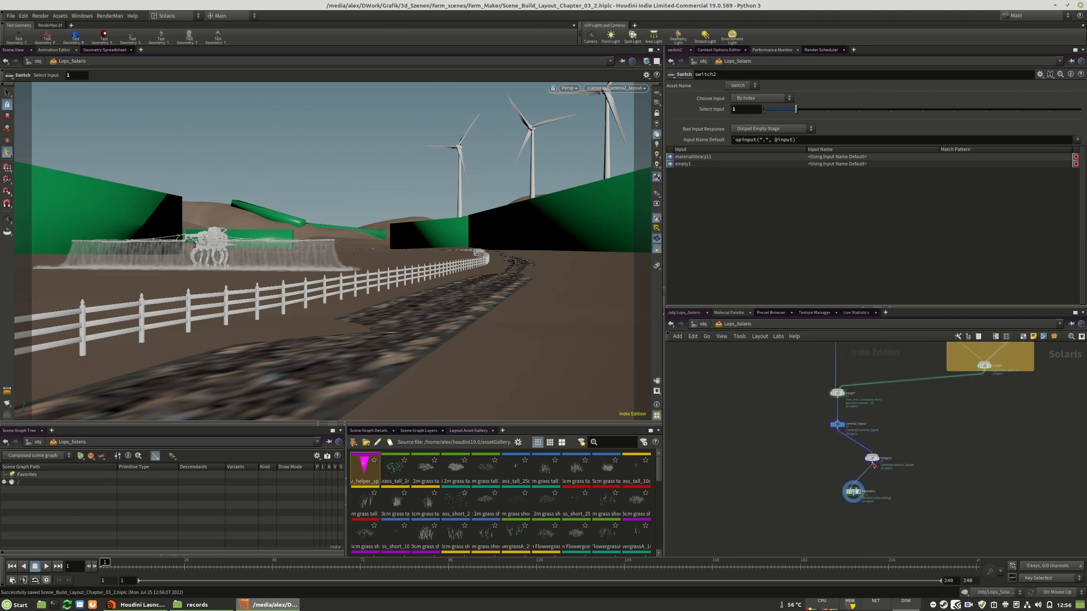
{"action": "left_click_drag", "start_coordinate": [871, 456], "coordinate": [840, 498]}
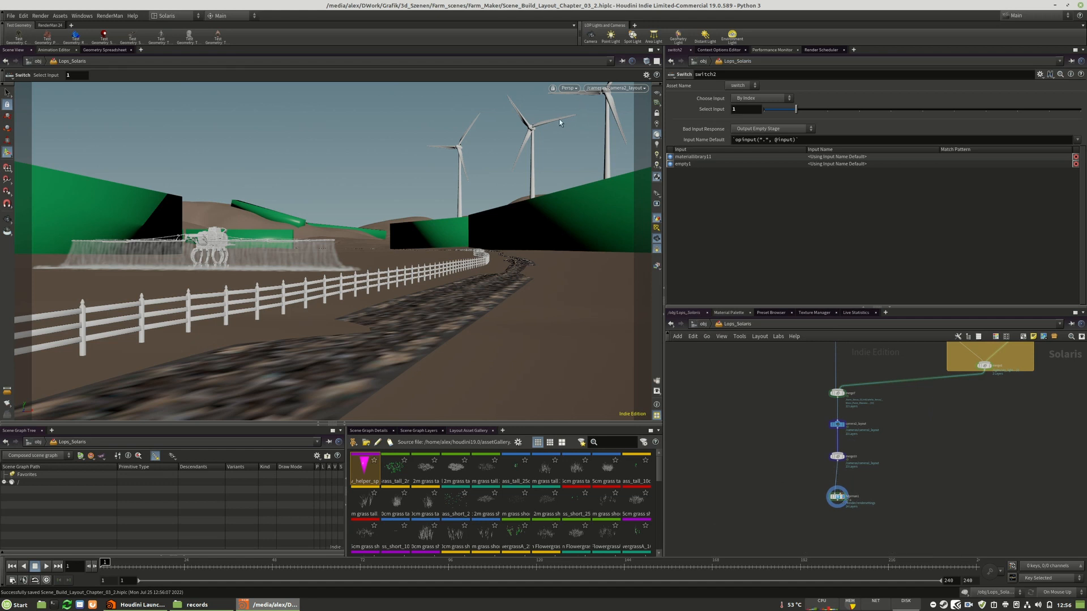
Render the camera view in the viewport with RenderMan
{"action": "left_click", "coordinate": [568, 89]}
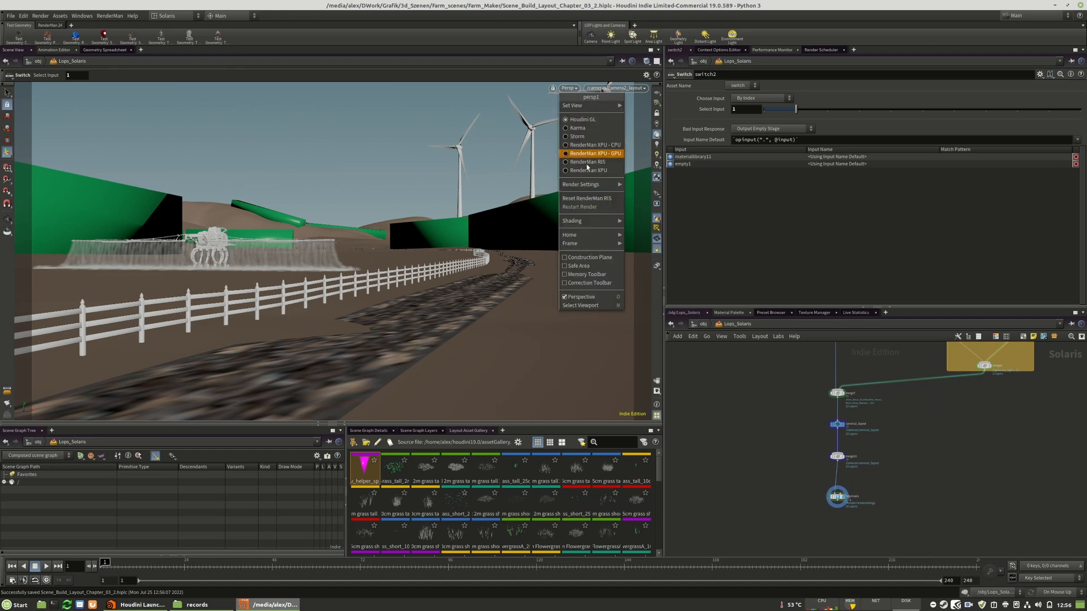
{"action": "left_click", "coordinate": [611, 166]}
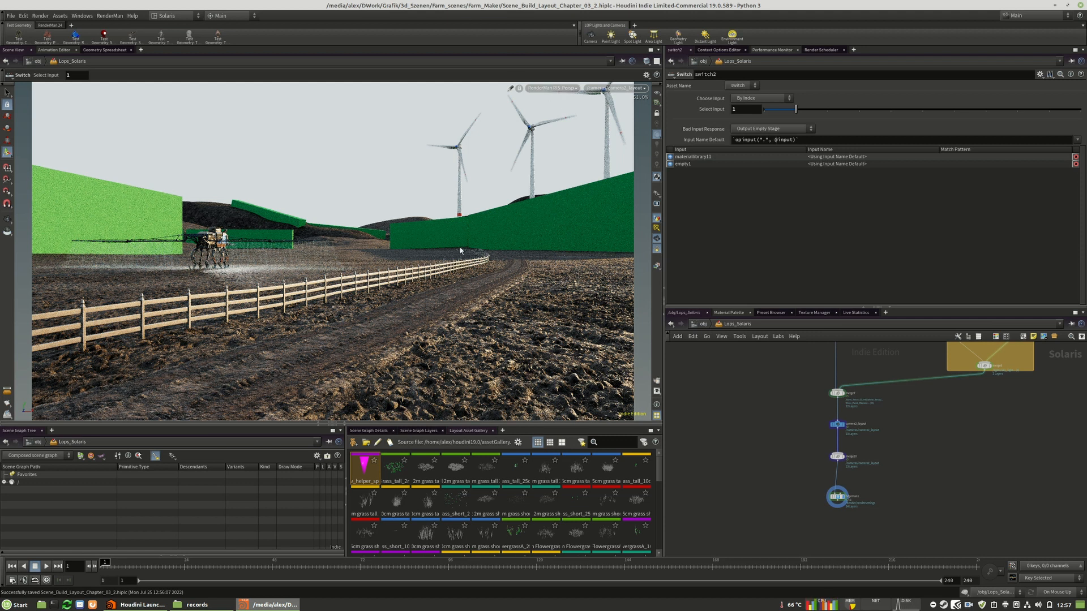
Tidy the network by lowering merge11 on the main line and moving the small box that feeds it so their connection runs level
{"action": "scroll", "coordinate": [773, 529], "scroll_direction": "down", "scroll_amount": 4}
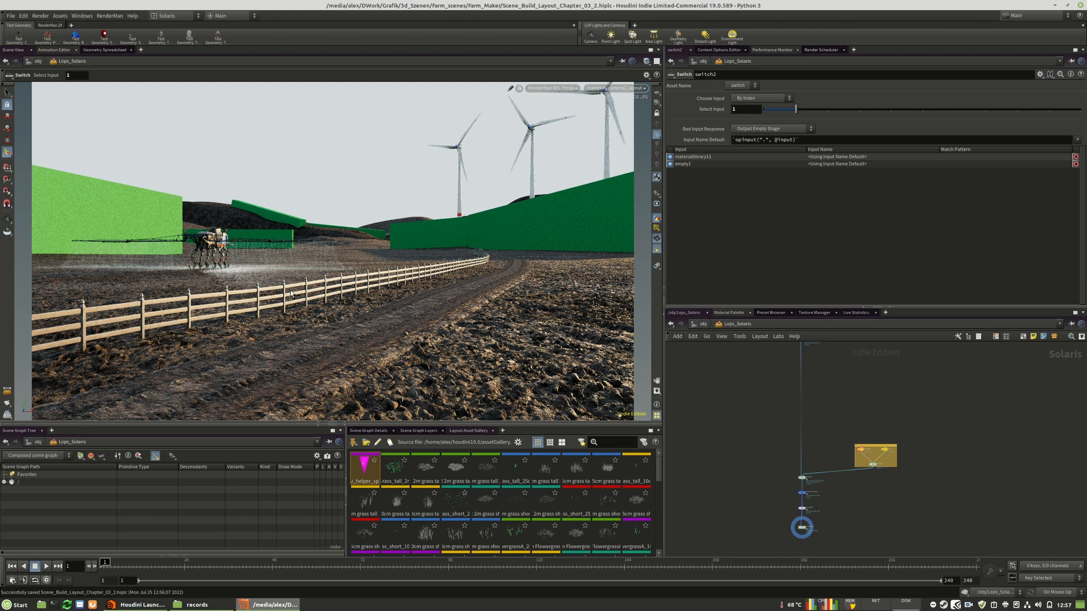
{"action": "middle_click_drag", "start_coordinate": [838, 400], "coordinate": [843, 508]}
{"action": "scroll", "coordinate": [842, 505], "scroll_direction": "down", "scroll_amount": 2}
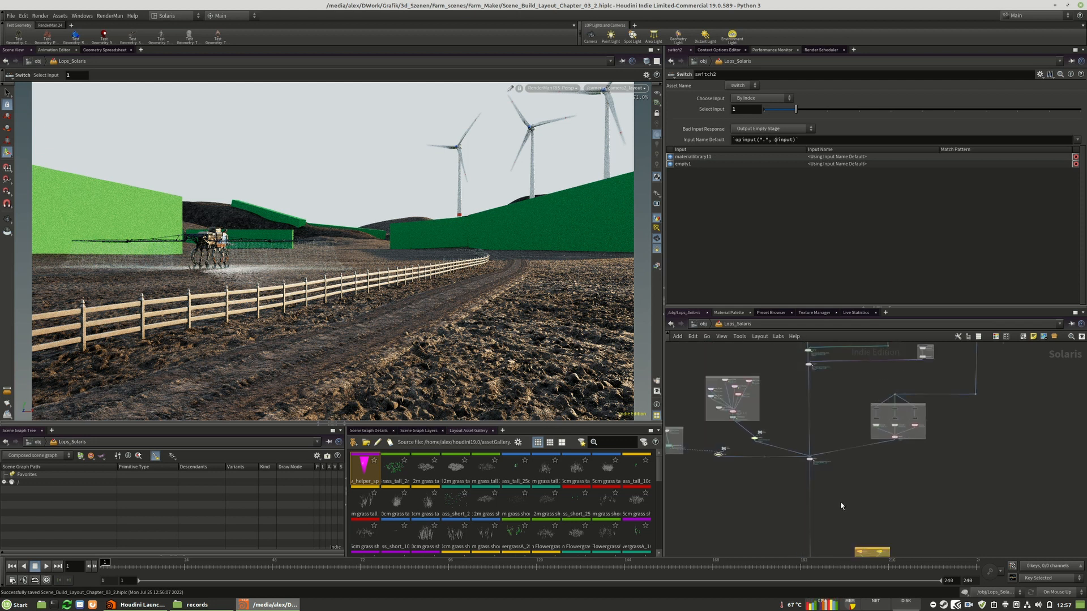
{"action": "scroll", "coordinate": [812, 469], "scroll_direction": "up", "scroll_amount": 5}
{"action": "left_click_drag", "start_coordinate": [795, 463], "coordinate": [796, 463]}
{"action": "scroll", "coordinate": [822, 518], "scroll_direction": "down", "scroll_amount": 5}
{"action": "middle_click_drag", "start_coordinate": [828, 449], "coordinate": [838, 506]}
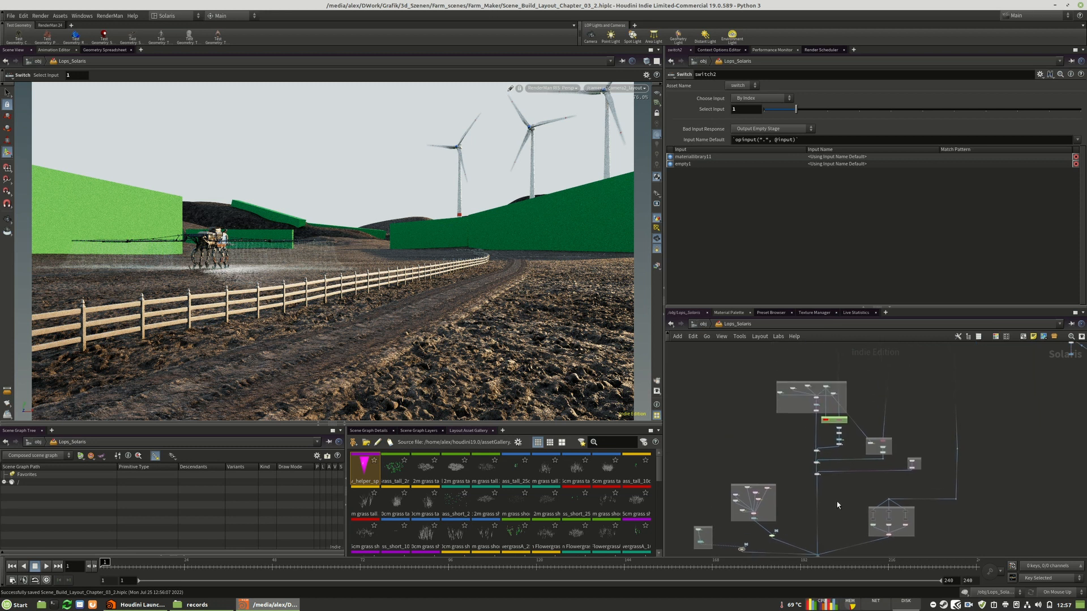
{"action": "scroll", "coordinate": [832, 475], "scroll_direction": "up", "scroll_amount": 5}
{"action": "left_click_drag", "start_coordinate": [793, 473], "coordinate": [794, 488]}
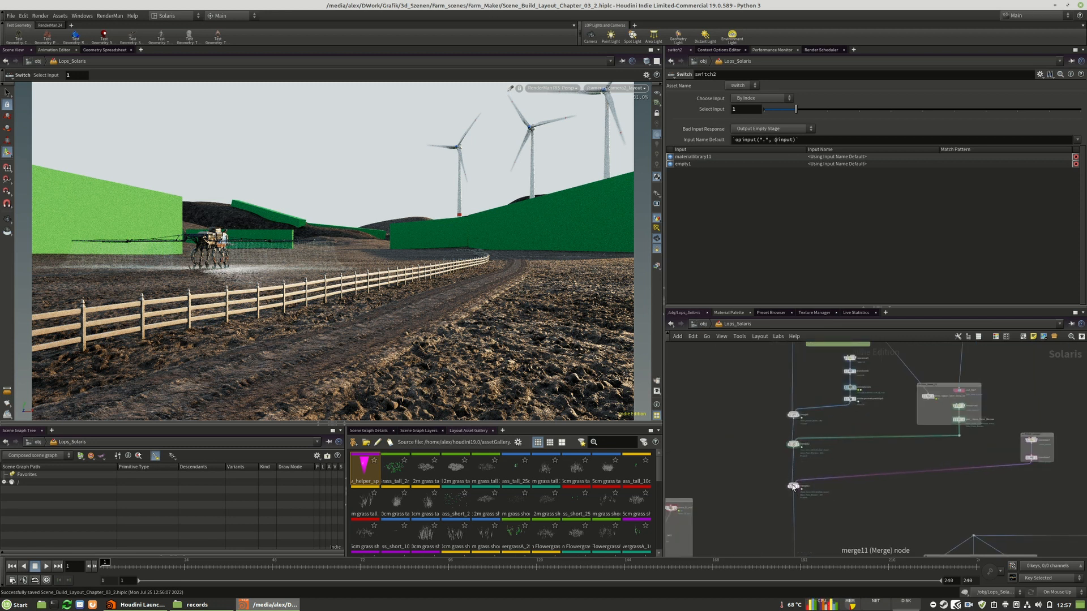
{"action": "left_click_drag", "start_coordinate": [1037, 434], "coordinate": [1000, 453]}
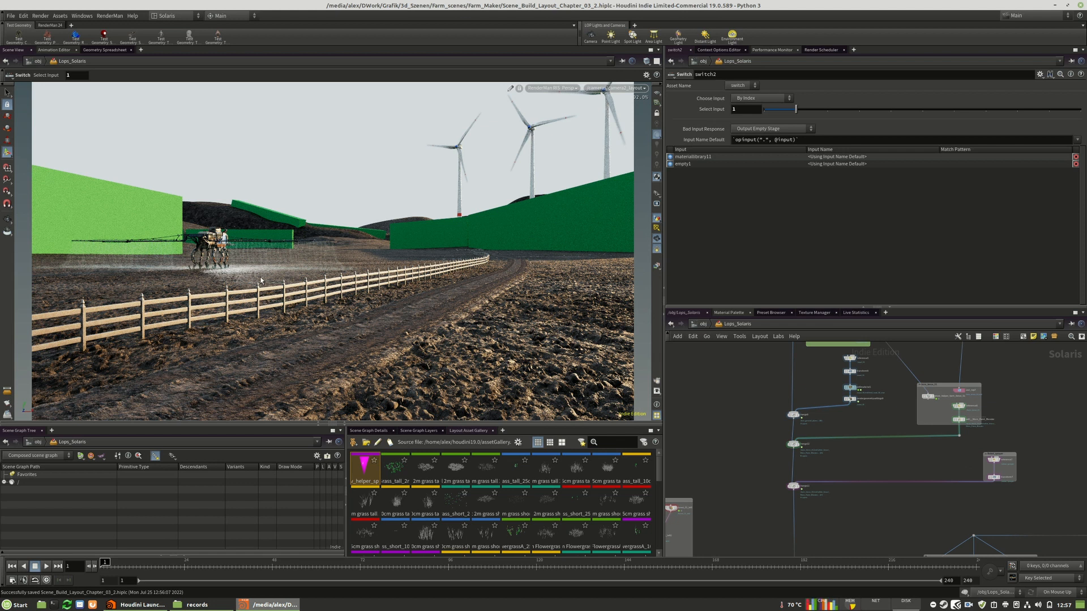
Save the scene under the new name Scene_Build_Layout_Chapter_04.hiplc
{"action": "left_click", "coordinate": [7, 16]}
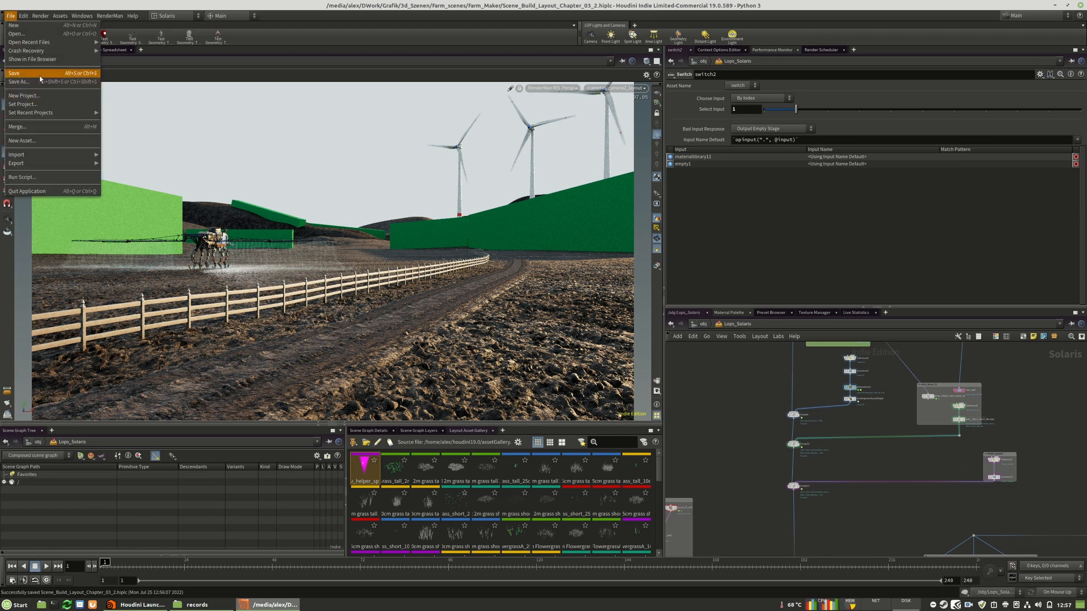
{"action": "left_click", "coordinate": [22, 82]}
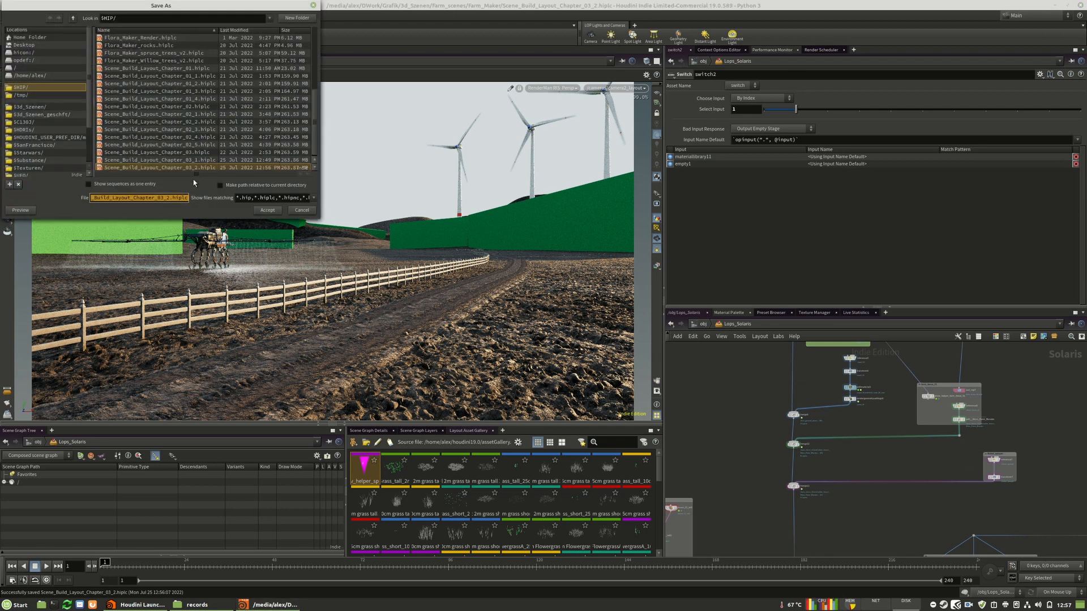
{"action": "left_click", "coordinate": [171, 198]}
{"action": "key", "text": "BackSpace"}
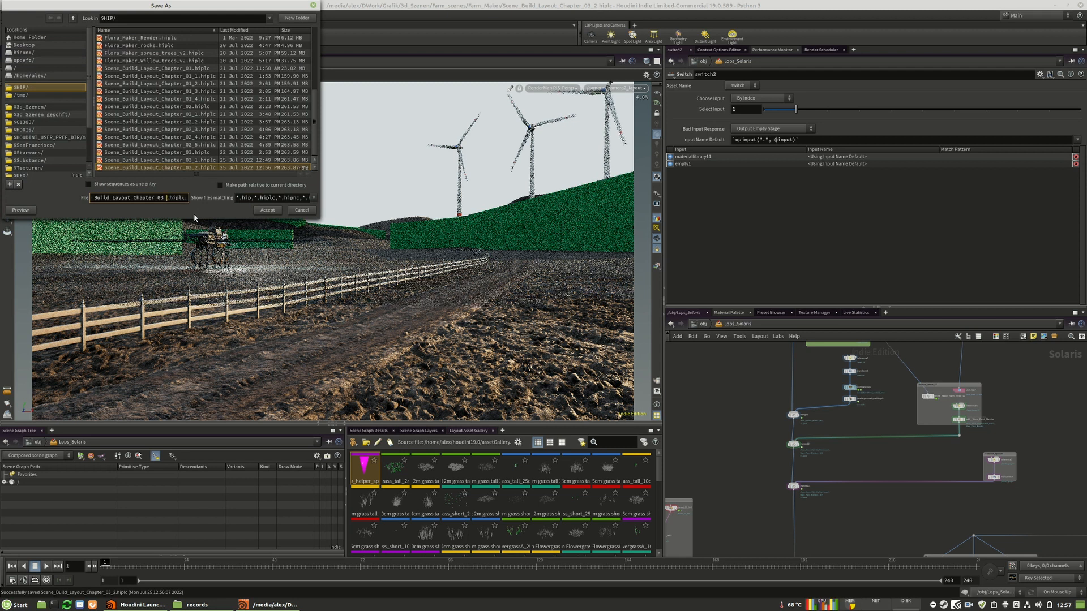
{"action": "key", "text": "BackSpace"}
{"action": "key", "text": "BackSpace"}
{"action": "type", "text": "4"}
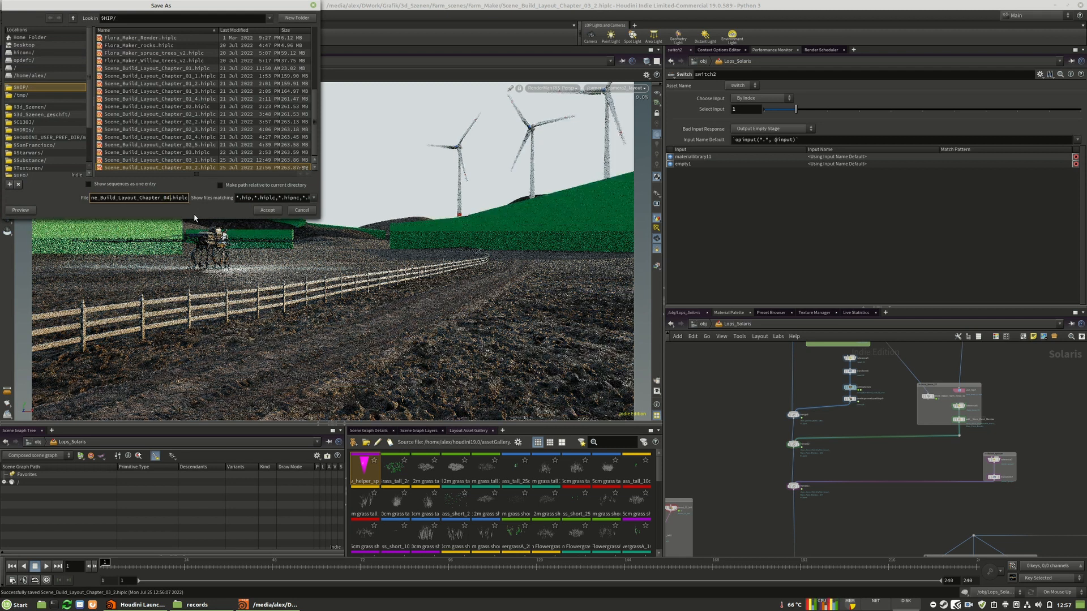
{"action": "left_click", "coordinate": [266, 211]}
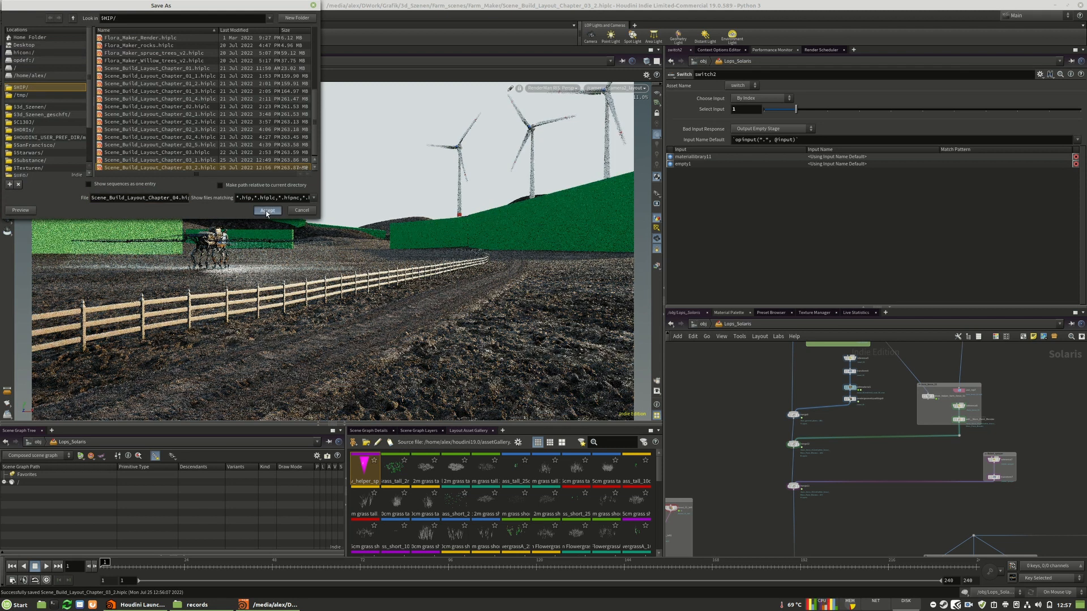